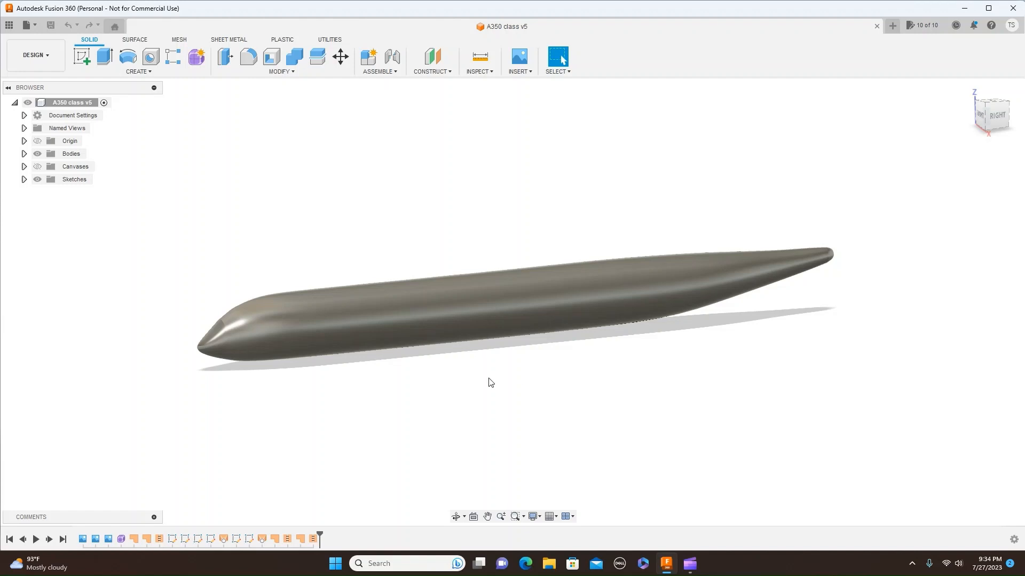
Compare the fuselage with the reference canvases in the right-side view, hiding the canvases once checked
{"action": "left_click", "coordinate": [41, 167]}
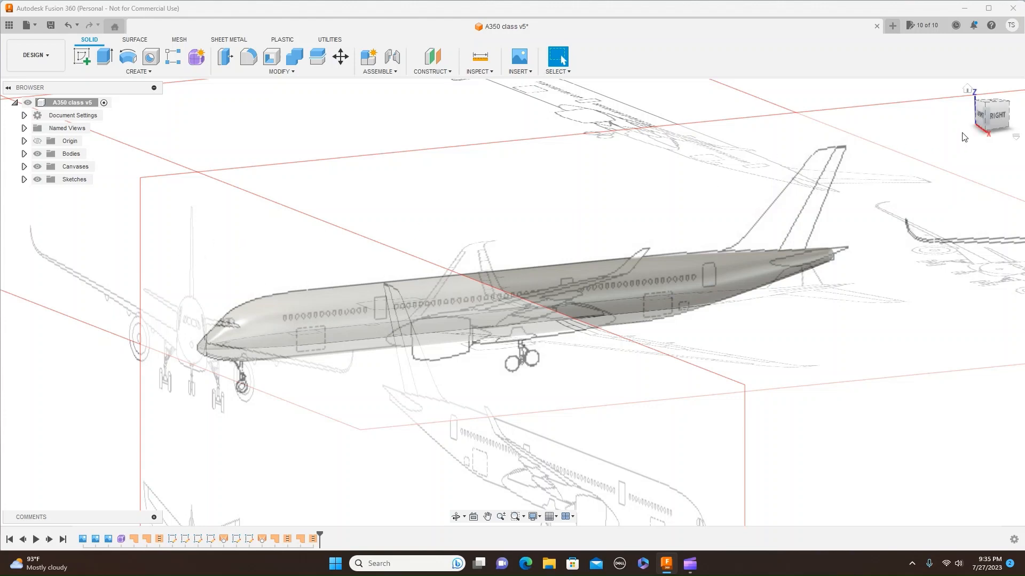
{"action": "left_click", "coordinate": [991, 117]}
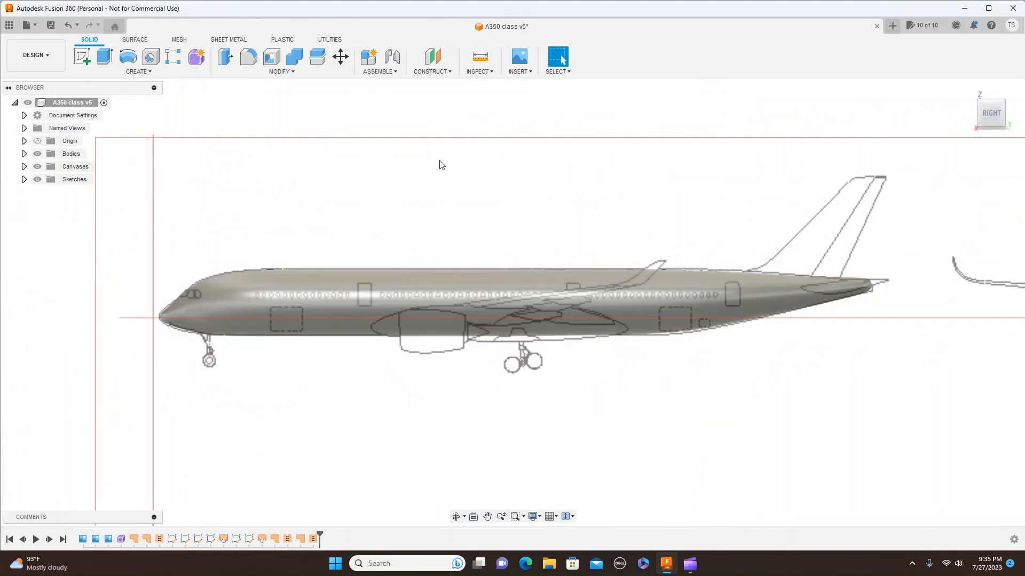
{"action": "left_click", "coordinate": [37, 166]}
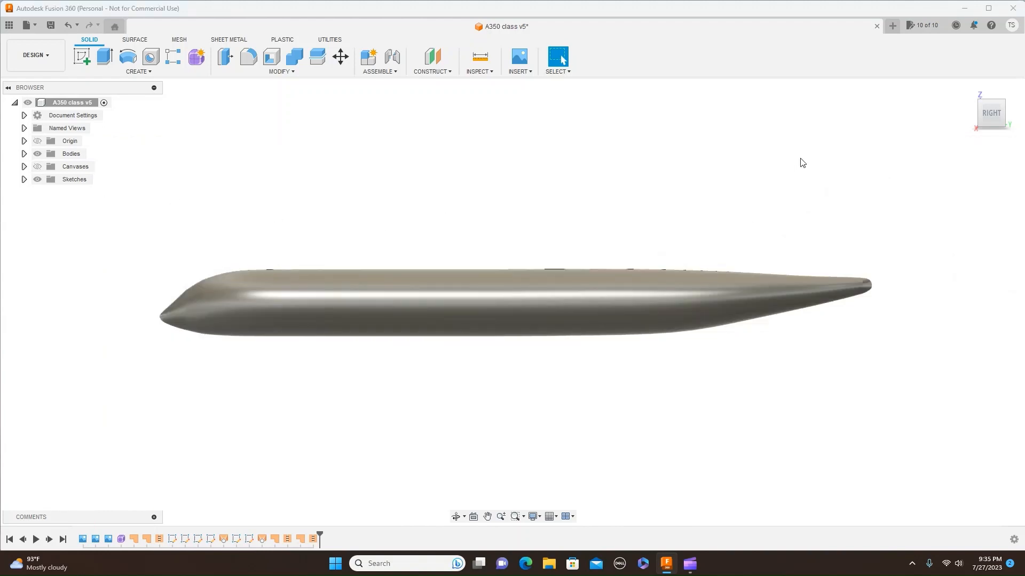
{"action": "left_click_drag", "start_coordinate": [981, 101], "coordinate": [1022, 115]}
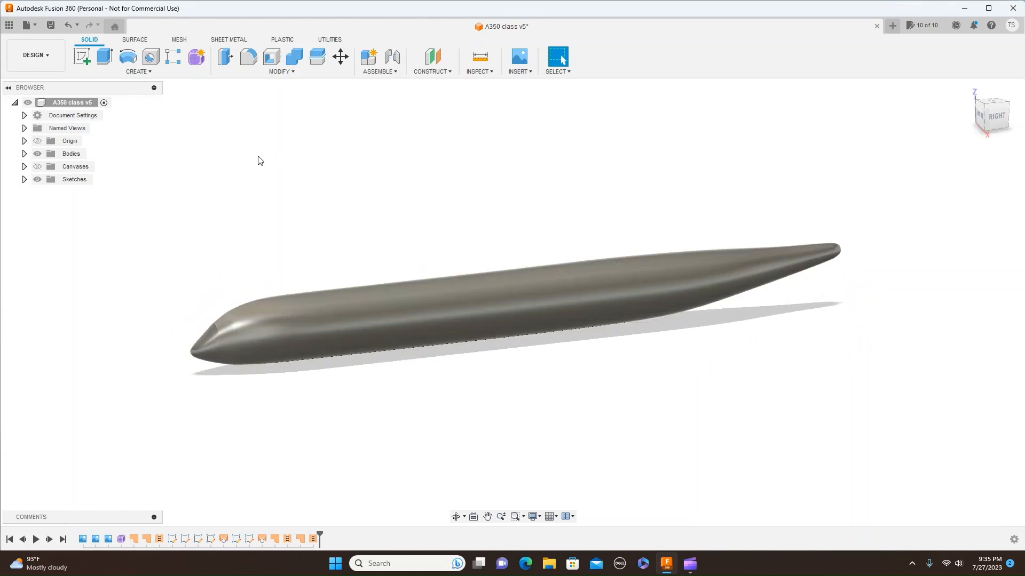
List the design's bodies and identify the nose, mid body and back fuse sections on the fuselage
{"action": "left_click", "coordinate": [24, 154]}
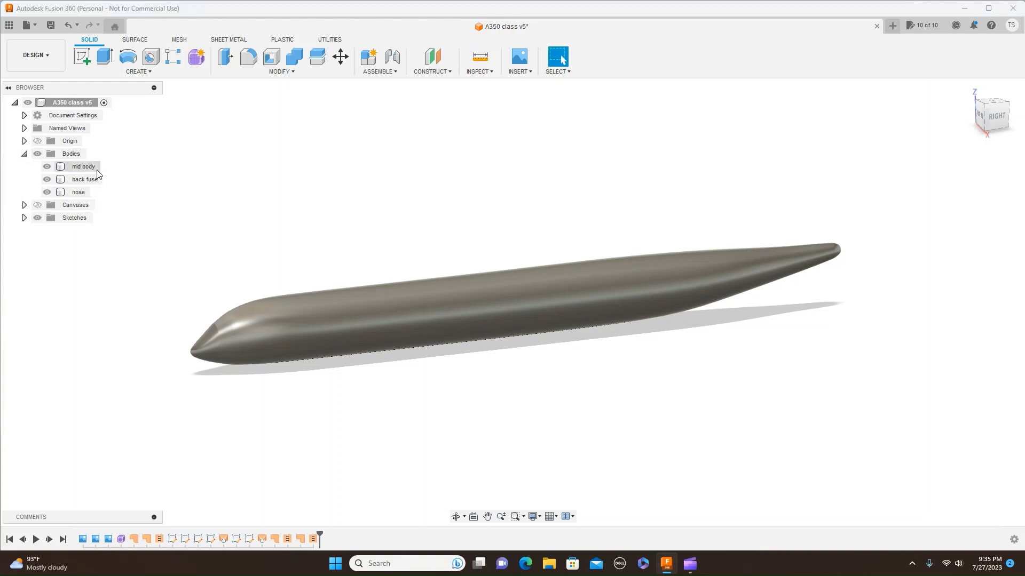
{"action": "left_click", "coordinate": [279, 328]}
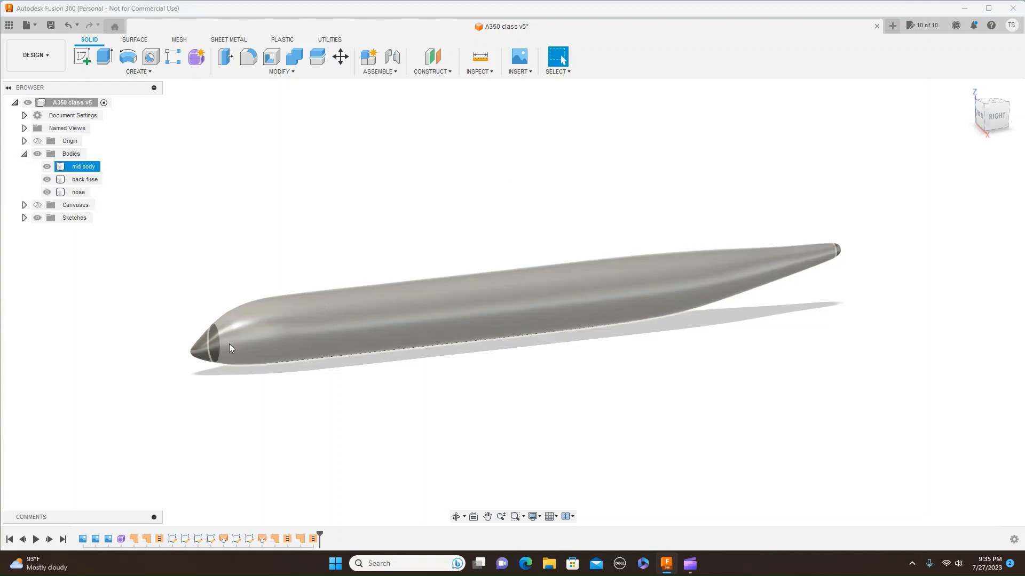
{"action": "left_click", "coordinate": [201, 346]}
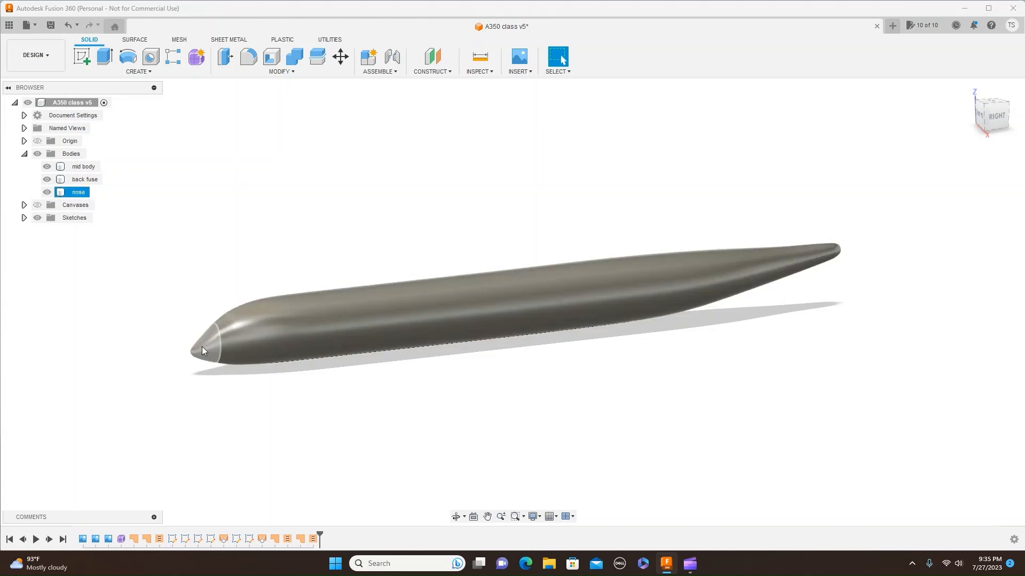
{"action": "left_click", "coordinate": [345, 341]}
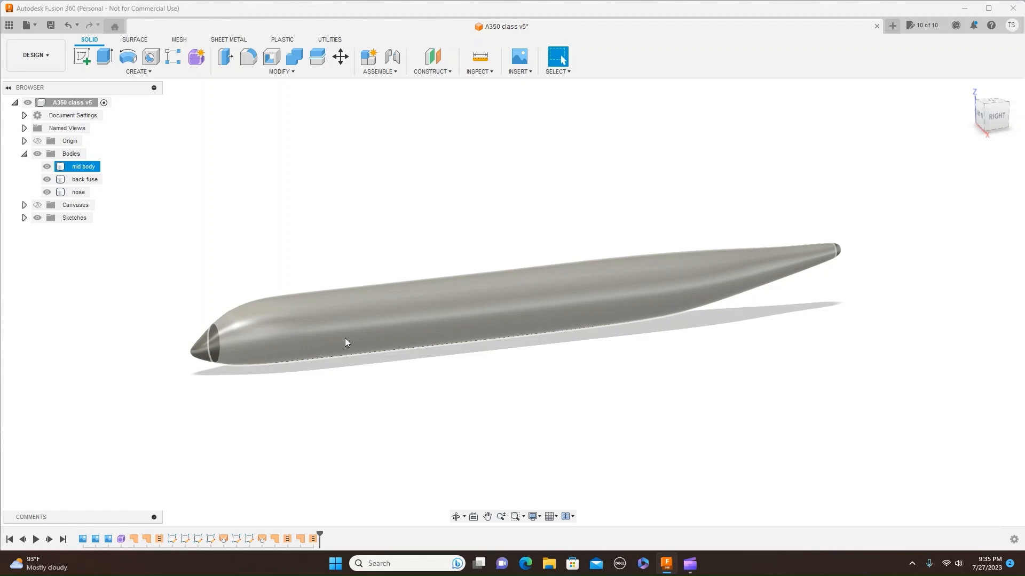
{"action": "key", "text": "Escape"}
{"action": "left_click", "coordinate": [842, 252]}
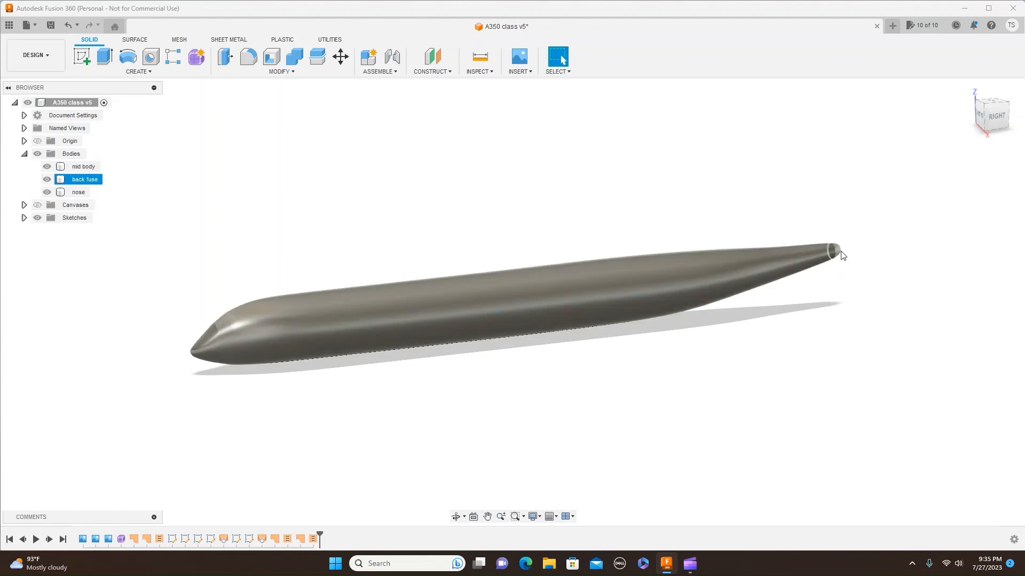
{"action": "key", "text": "Escape"}
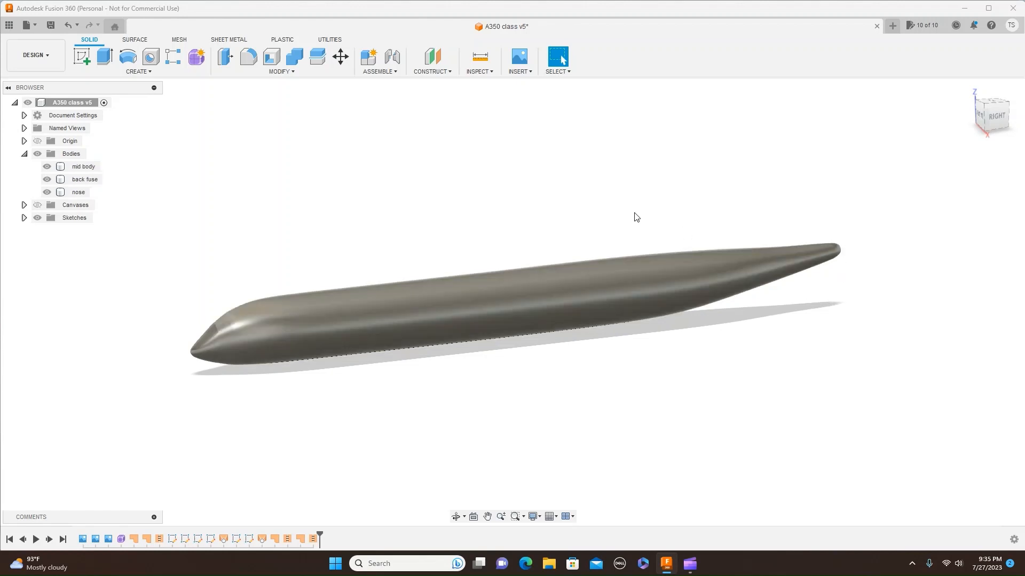
Join the nose to the mid body with Combine, using the mid body as target, and dismiss the McAfee pop-up by accepting the risk
{"action": "left_click", "coordinate": [292, 75]}
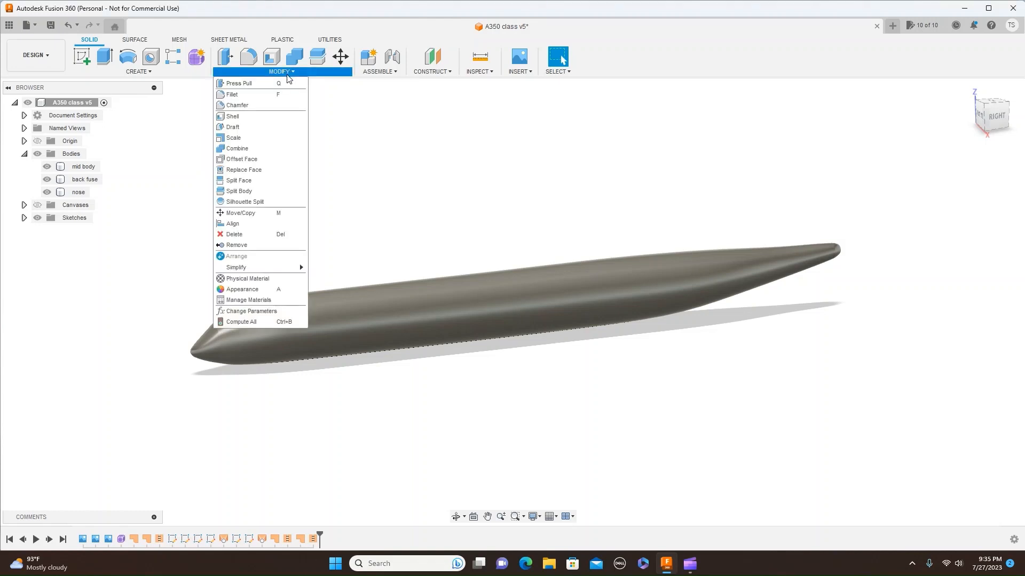
{"action": "left_click", "coordinate": [270, 149]}
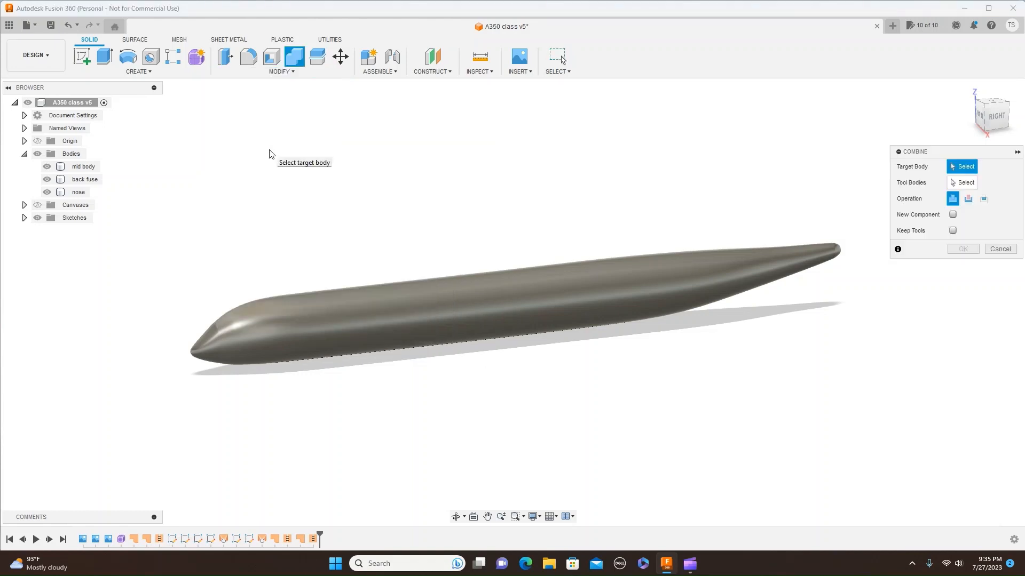
{"action": "left_click", "coordinate": [483, 303]}
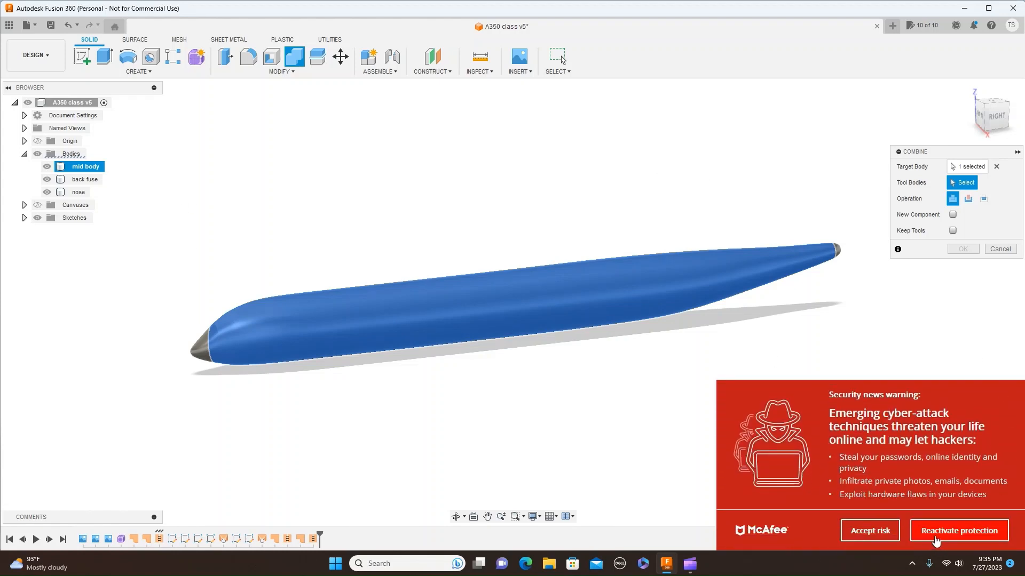
{"action": "left_click", "coordinate": [878, 531]}
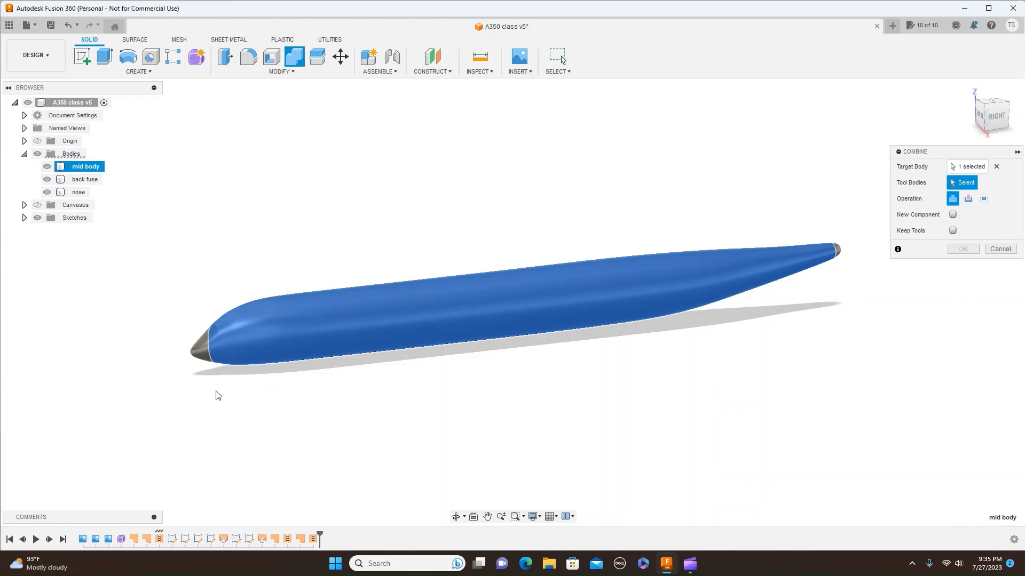
{"action": "left_click", "coordinate": [199, 357]}
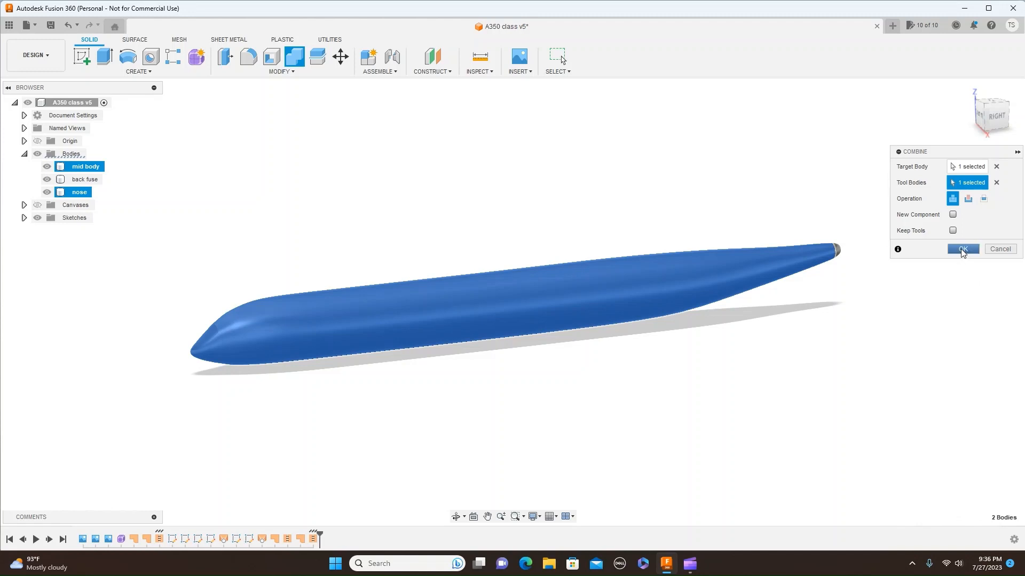
{"action": "left_click", "coordinate": [962, 250]}
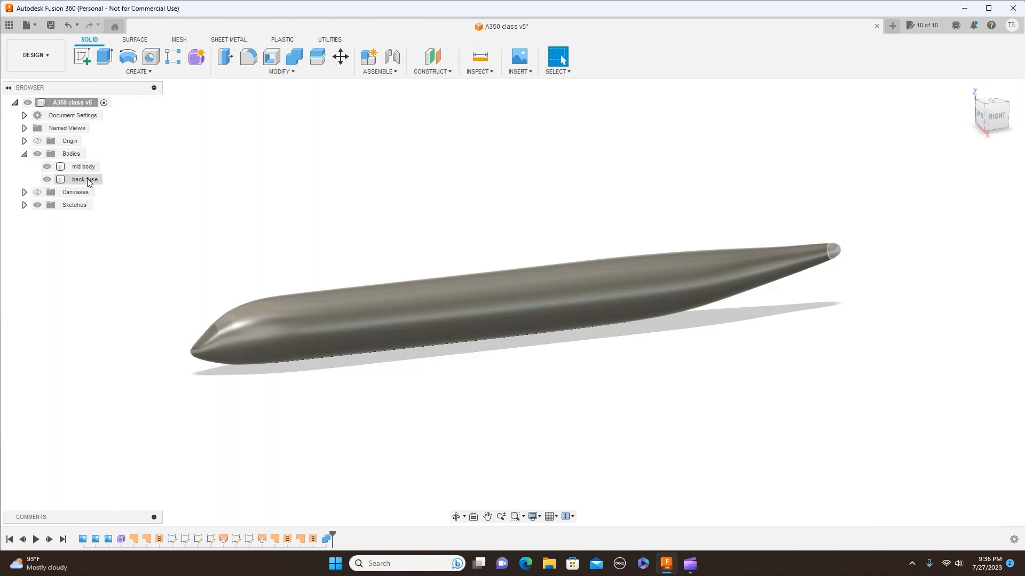
Check the extent of the mid body by selecting its faces and briefly hiding it
{"action": "left_click", "coordinate": [208, 330]}
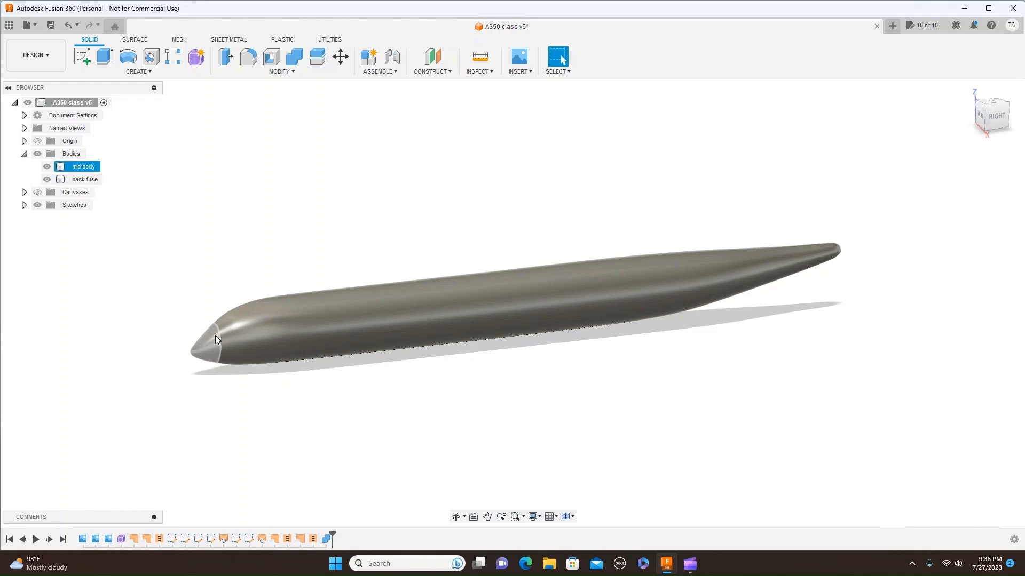
{"action": "left_click", "coordinate": [312, 324]}
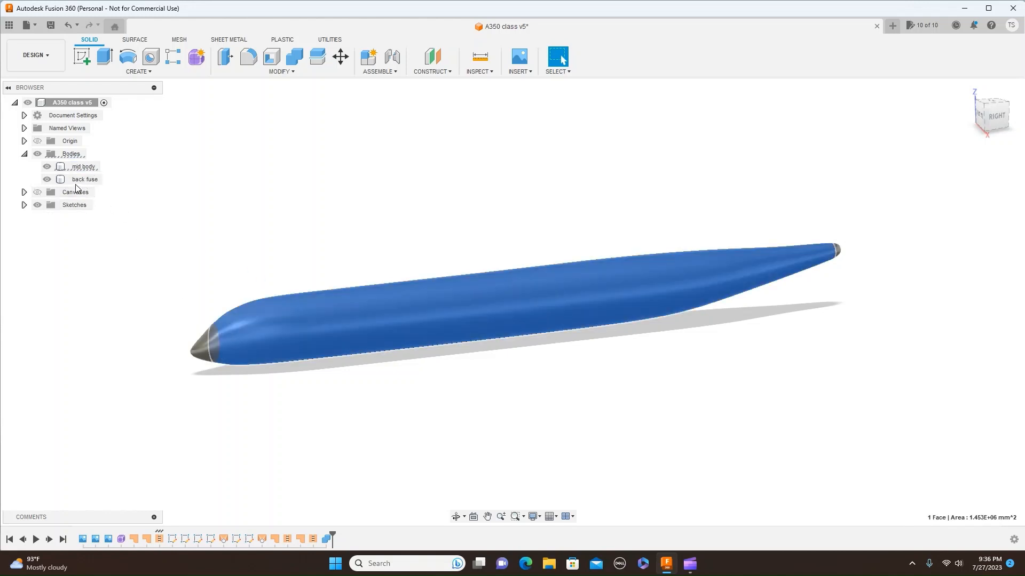
{"action": "left_click", "coordinate": [211, 181]}
{"action": "left_click", "coordinate": [51, 168]}
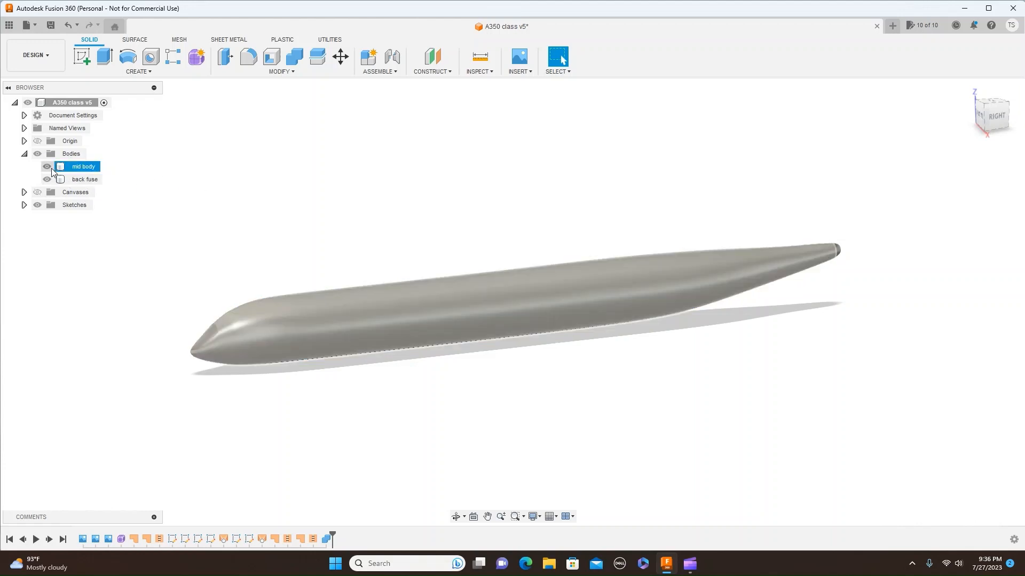
{"action": "left_click", "coordinate": [48, 167]}
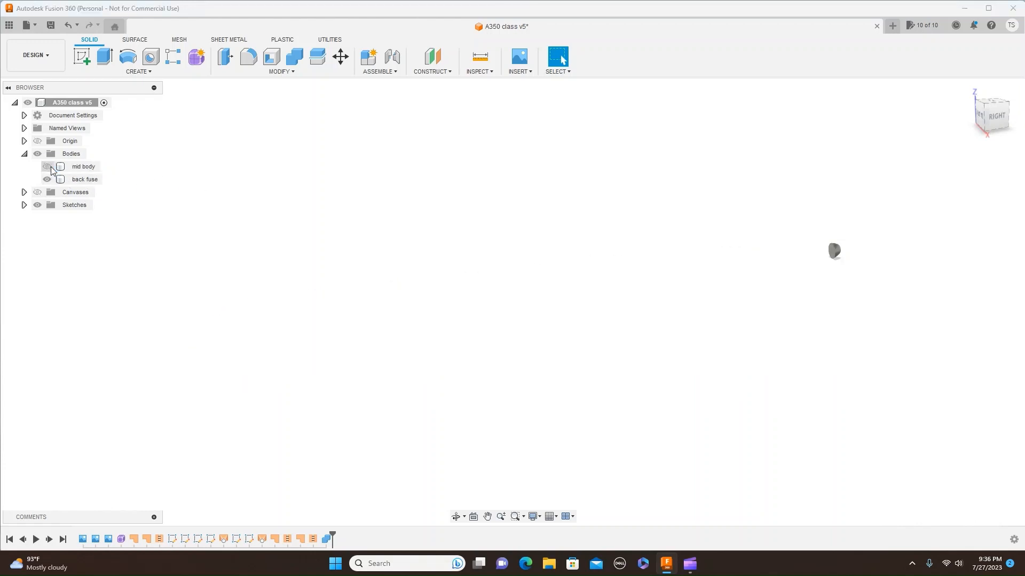
{"action": "left_click", "coordinate": [49, 167]}
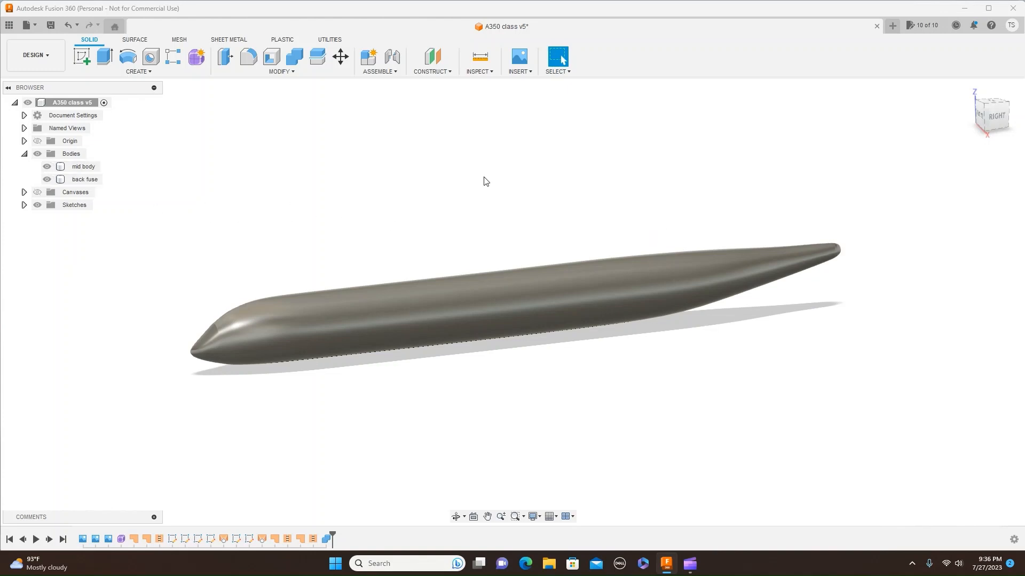
Join the back fuse tail piece to the mid body with Combine, using the mid body as target
{"action": "left_click", "coordinate": [286, 74]}
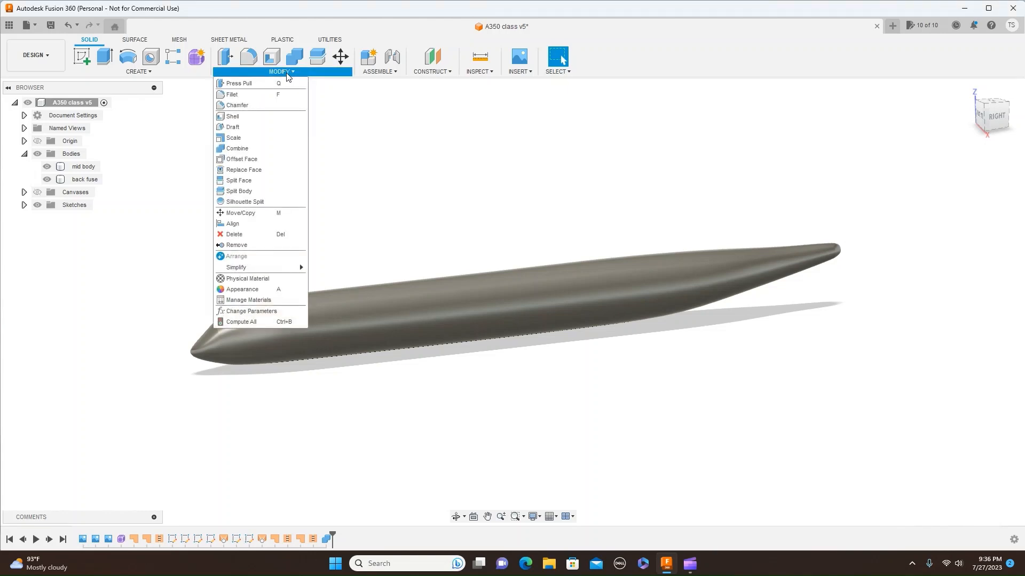
{"action": "left_click", "coordinate": [275, 149]}
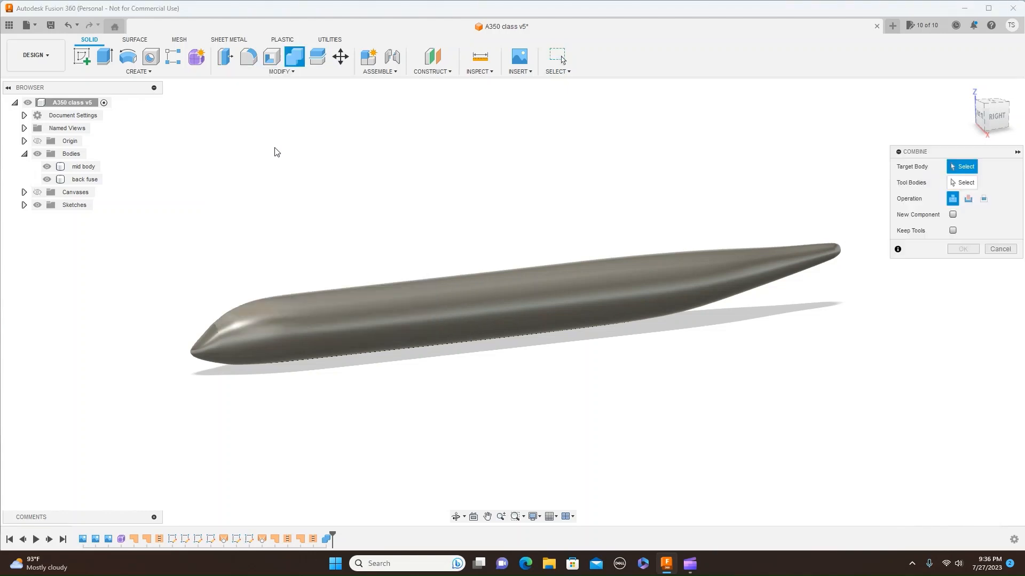
{"action": "left_click", "coordinate": [616, 288]}
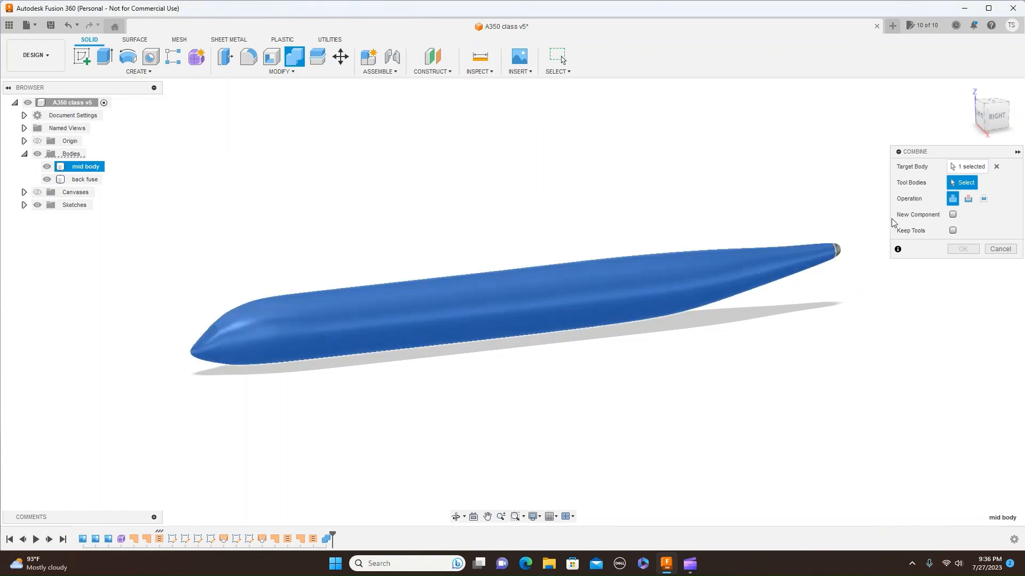
{"action": "left_click", "coordinate": [837, 252]}
{"action": "left_click", "coordinate": [838, 254]}
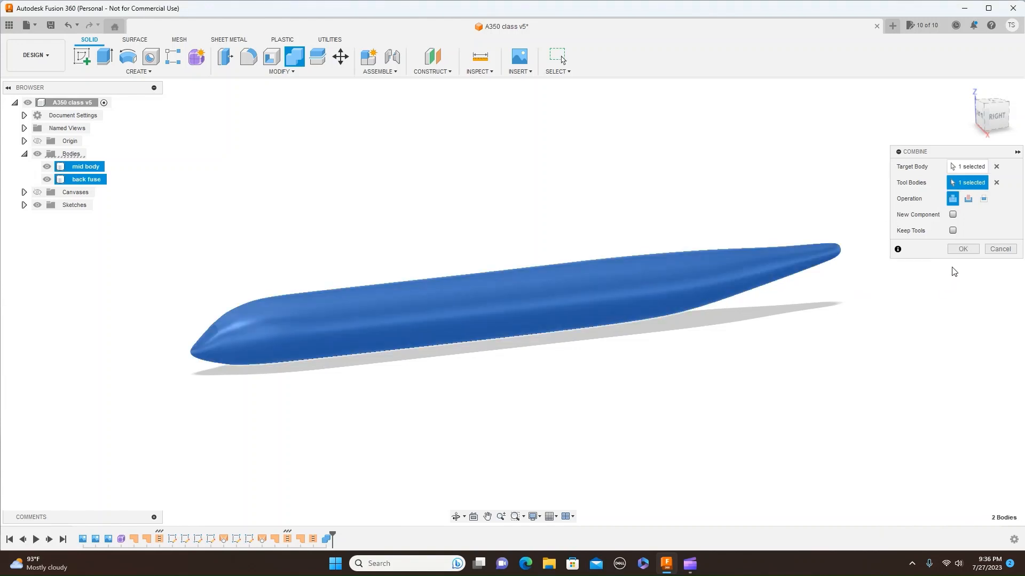
{"action": "left_click", "coordinate": [962, 250]}
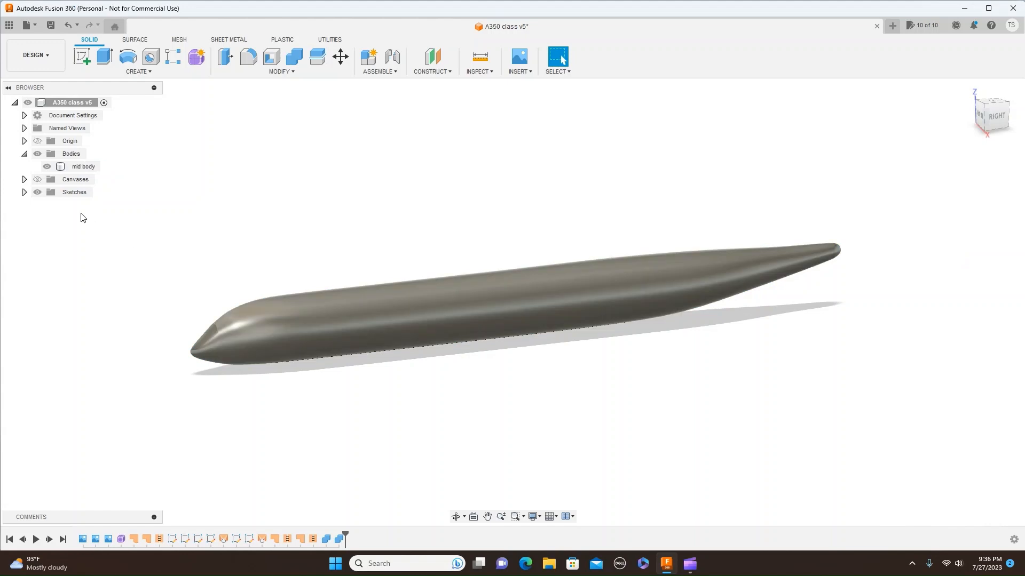
Inspect the combined fuselage by toggling the mid body's visibility and viewing it from the right side and at an angle
{"action": "left_click", "coordinate": [45, 166]}
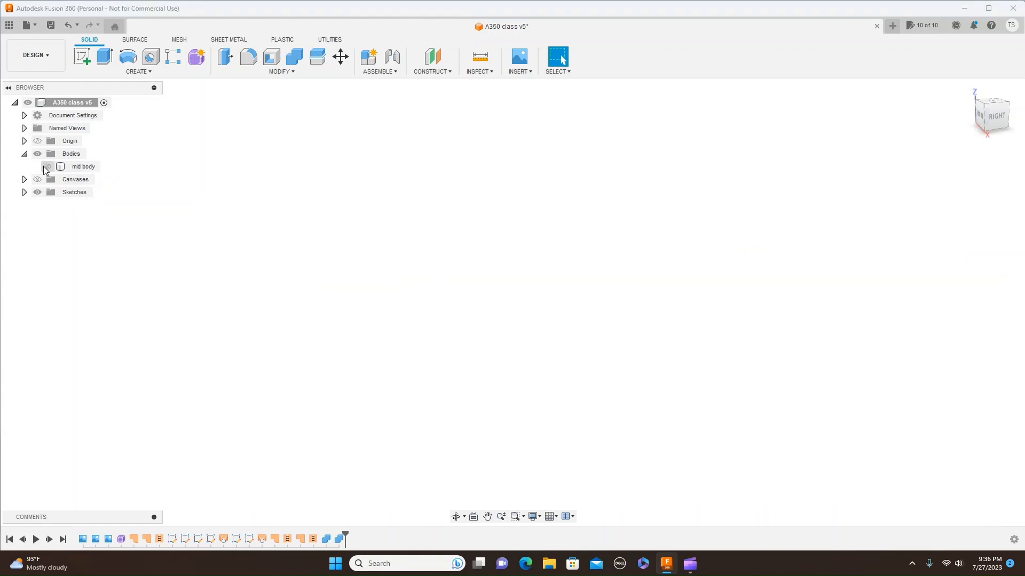
{"action": "left_click", "coordinate": [46, 166]}
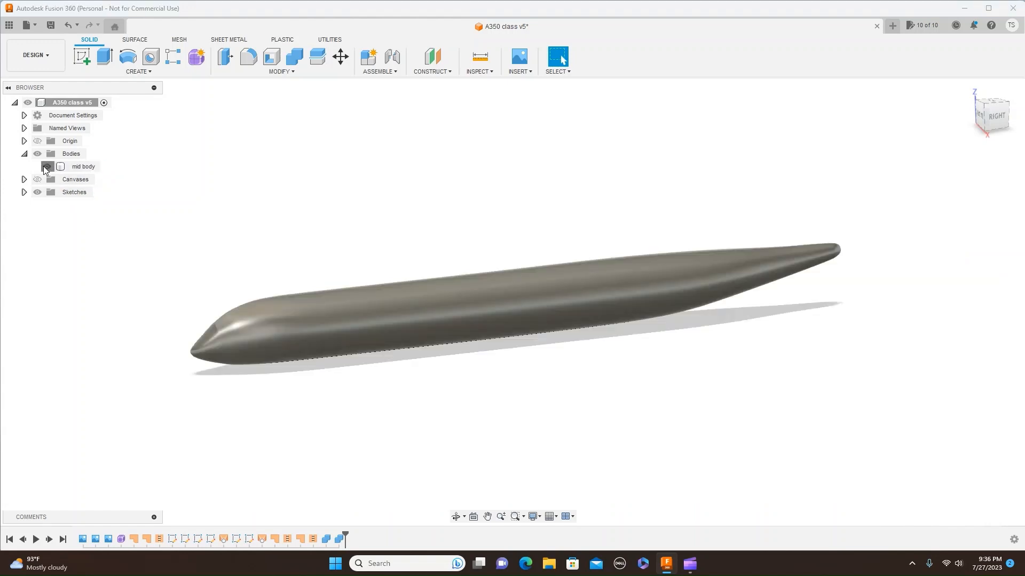
{"action": "left_click", "coordinate": [43, 165]}
{"action": "left_click", "coordinate": [44, 166]}
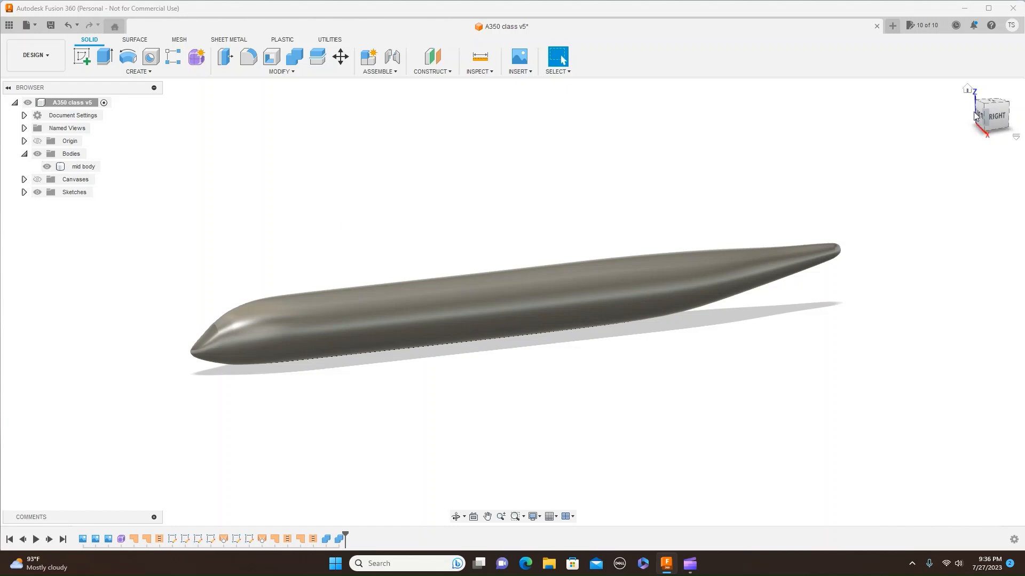
{"action": "left_click", "coordinate": [990, 116]}
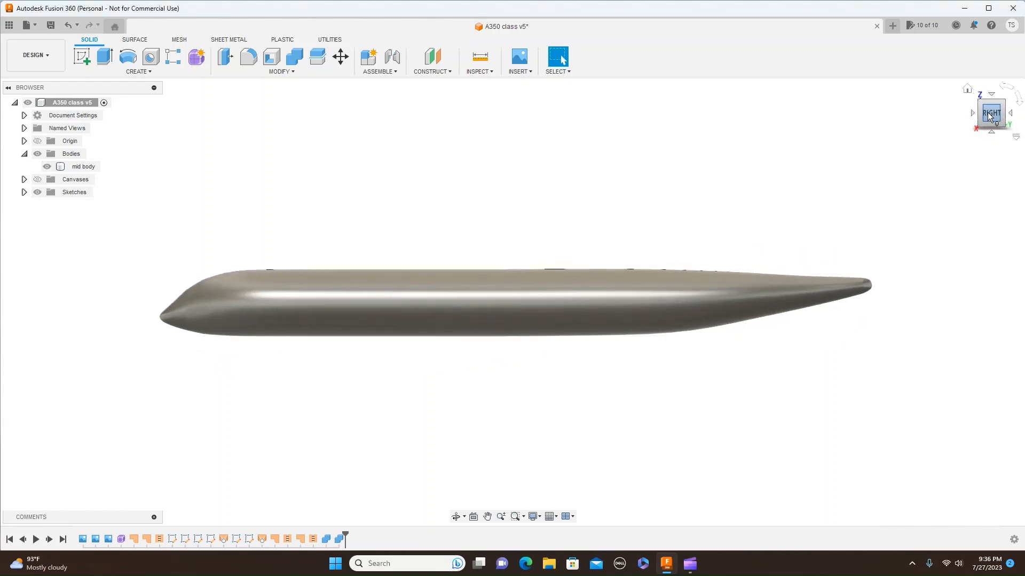
{"action": "middle_click_drag", "start_coordinate": [512, 302], "coordinate": [551, 279], "text": "shift"}
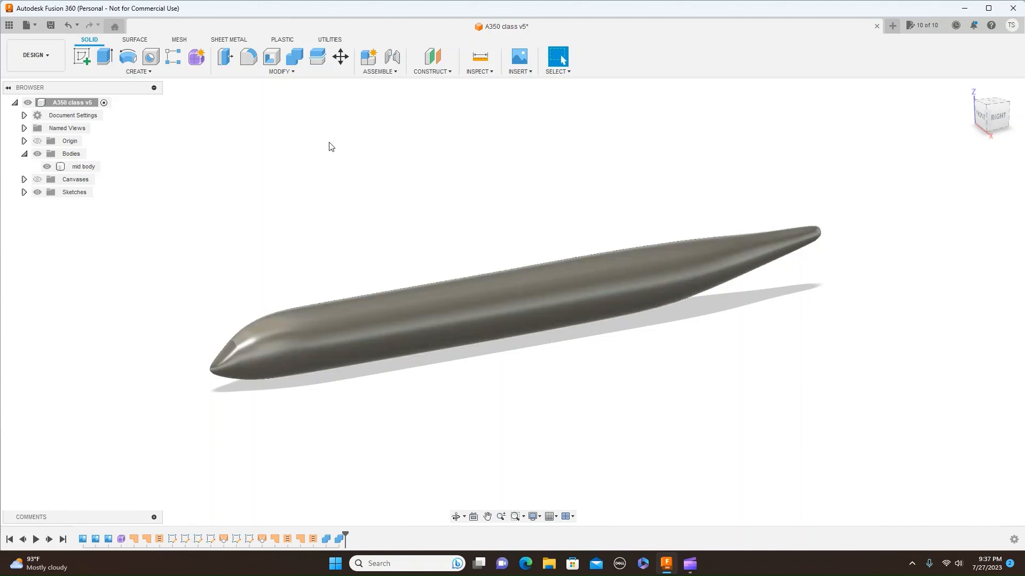
Shell the combined fuselage to the inside with a 1 mm thickness, selecting its nose tip, main skin and tail tip
{"action": "left_click", "coordinate": [297, 75]}
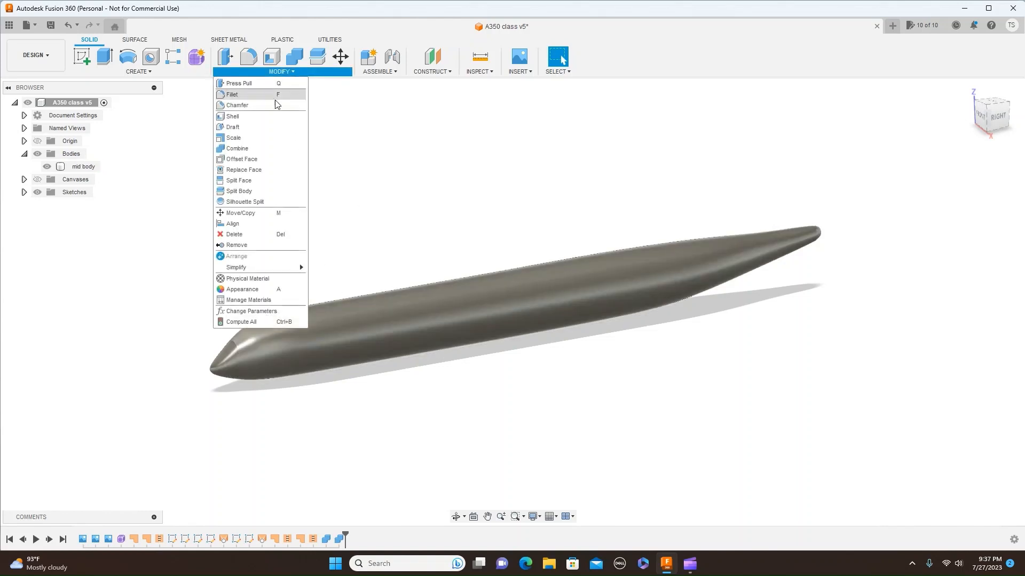
{"action": "left_click", "coordinate": [265, 122]}
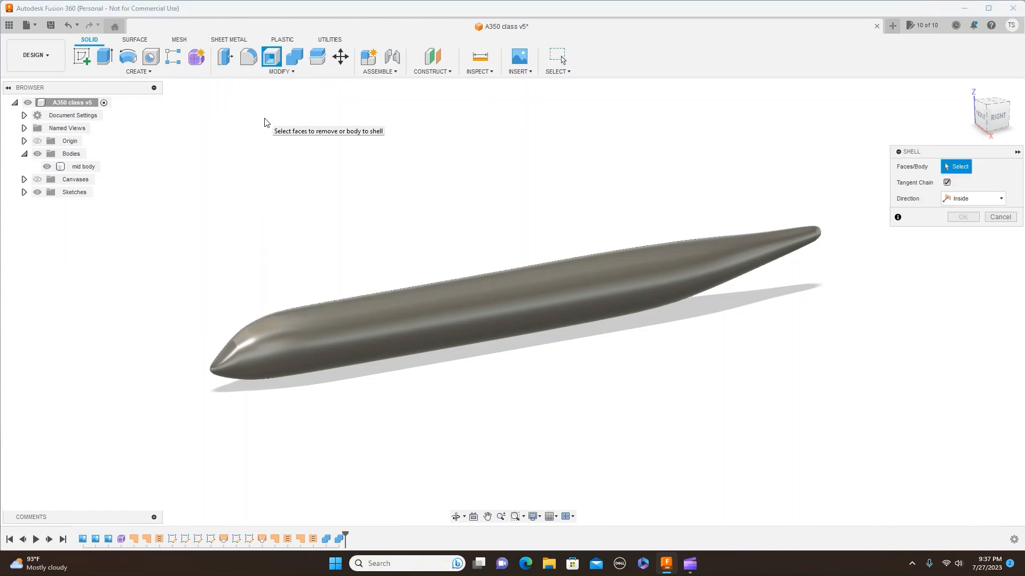
{"action": "left_click", "coordinate": [995, 117]}
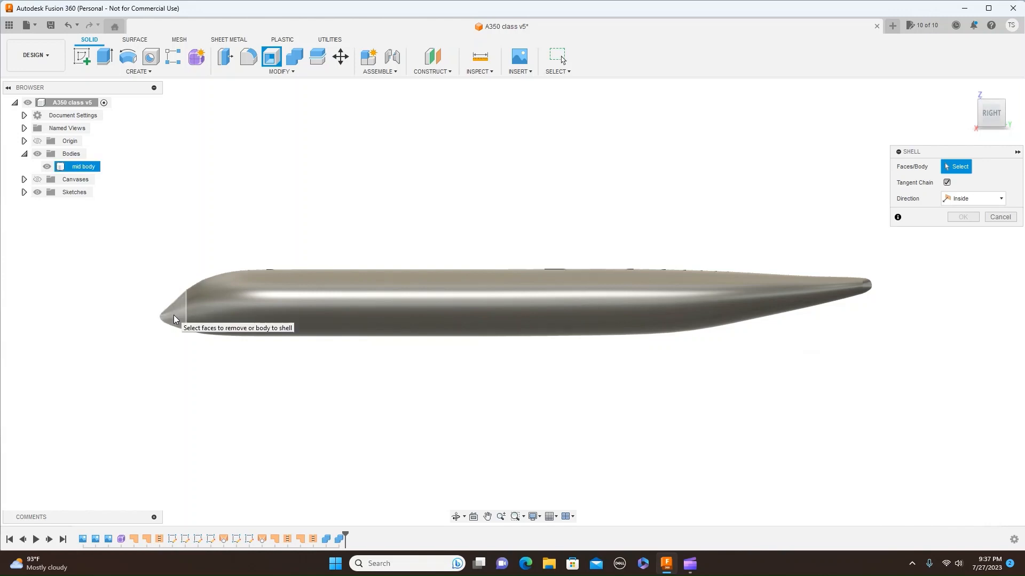
{"action": "left_click", "coordinate": [174, 315]}
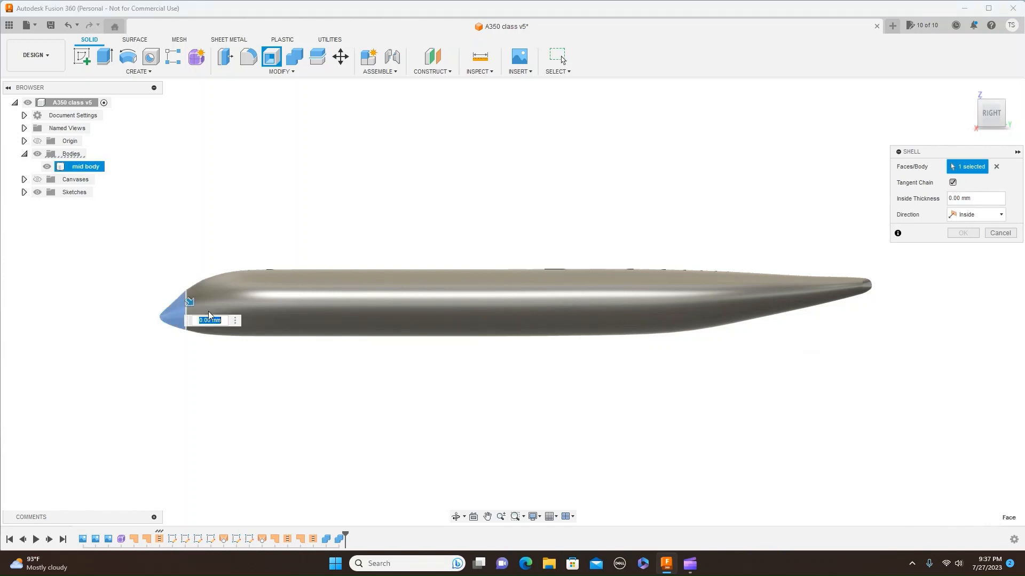
{"action": "left_click", "coordinate": [339, 312]}
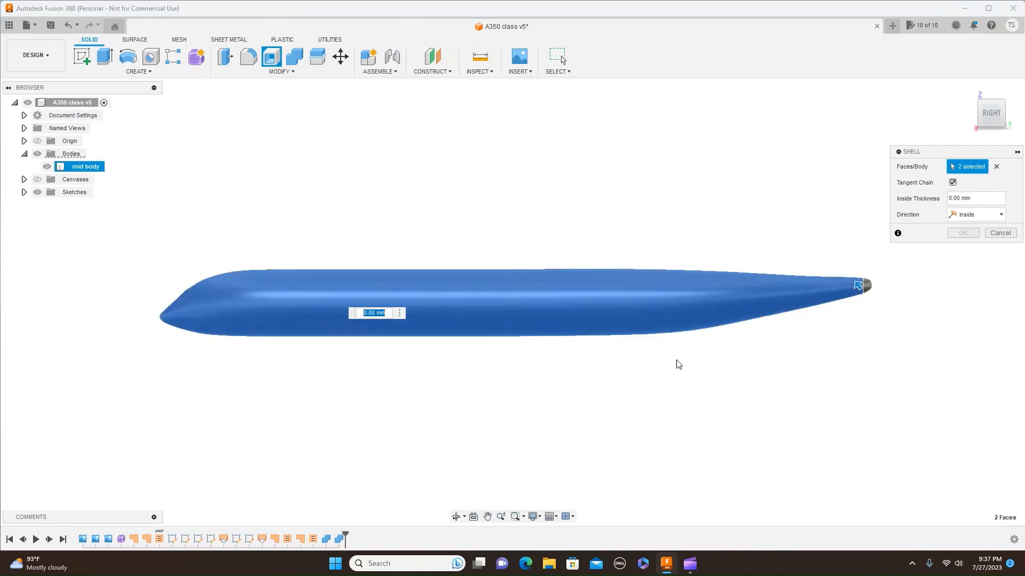
{"action": "left_click", "coordinate": [866, 288]}
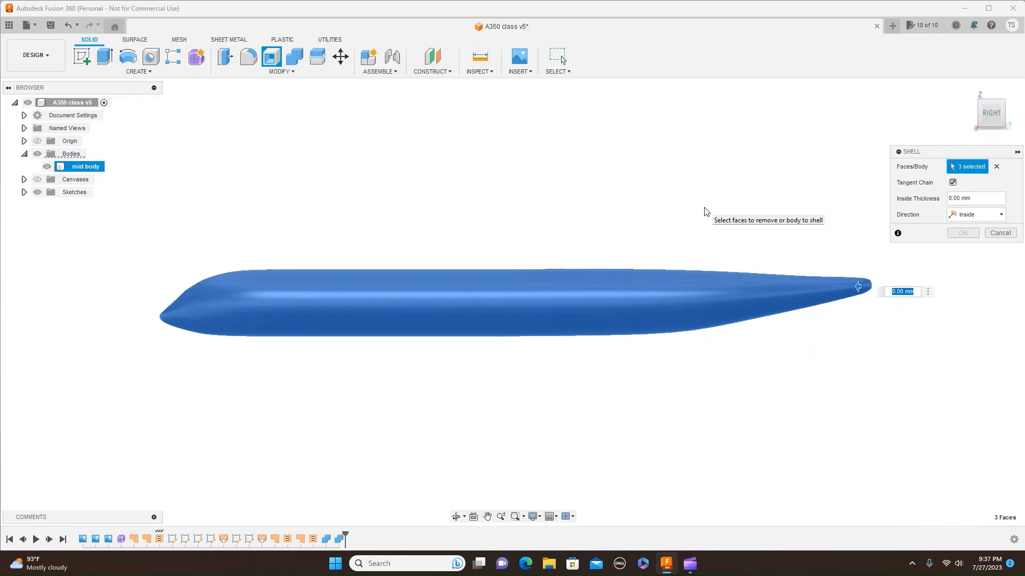
{"action": "key", "text": "BackSpace"}
{"action": "type", "text": "1"}
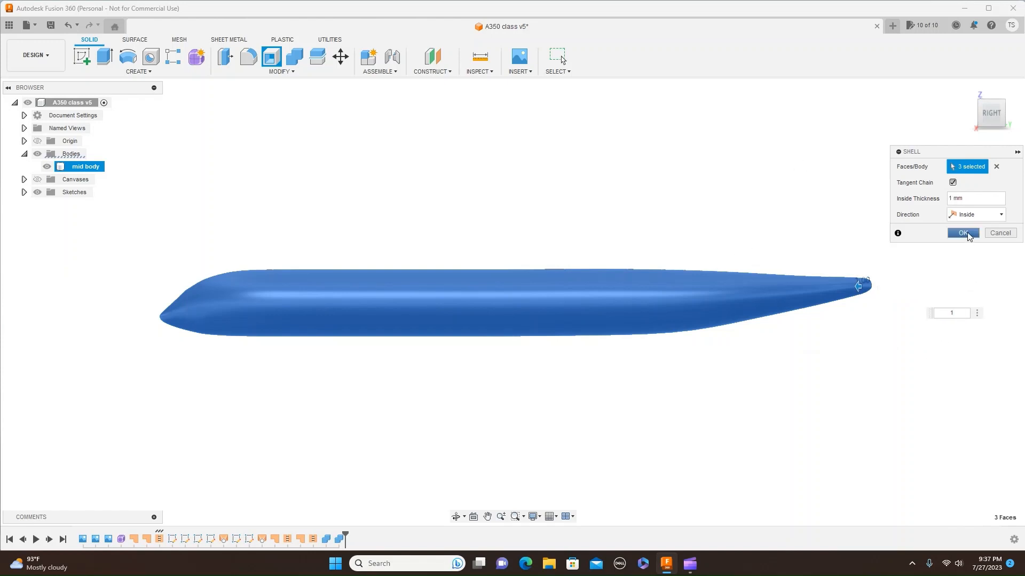
{"action": "left_click", "coordinate": [967, 234]}
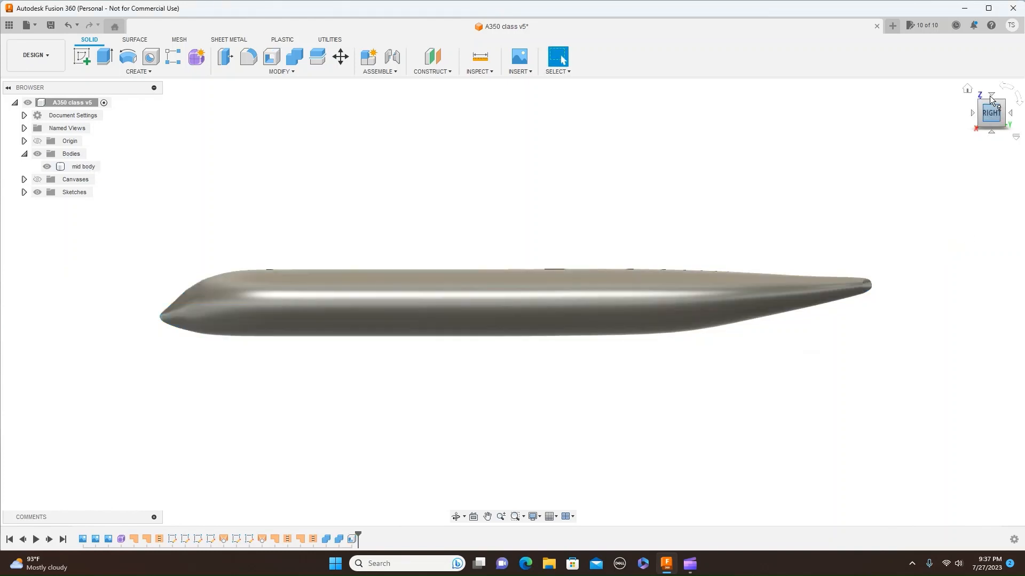
Inspect the fuselage interior with a Section Analysis from the XZ plane, moving the cut to 600 mm and 3050 mm, and cancel it
{"action": "mouse_move", "coordinate": [980, 101]}
{"action": "left_mouse_down"}
{"action": "mouse_move", "coordinate": [959, 108]}
{"action": "mouse_move", "coordinate": [982, 101]}
{"action": "mouse_move", "coordinate": [992, 119]}
{"action": "left_mouse_up"}
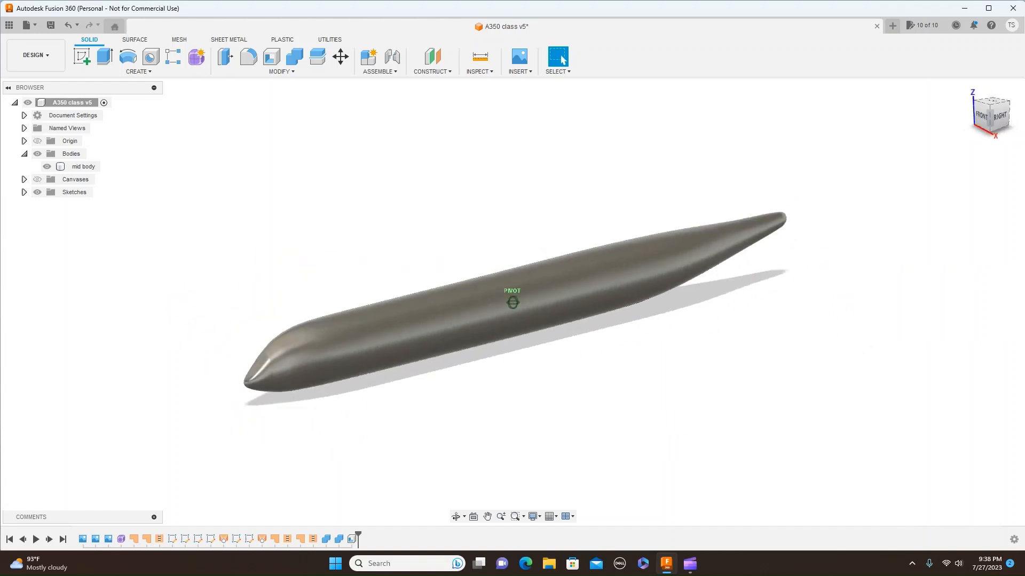
{"action": "left_click", "coordinate": [486, 70]}
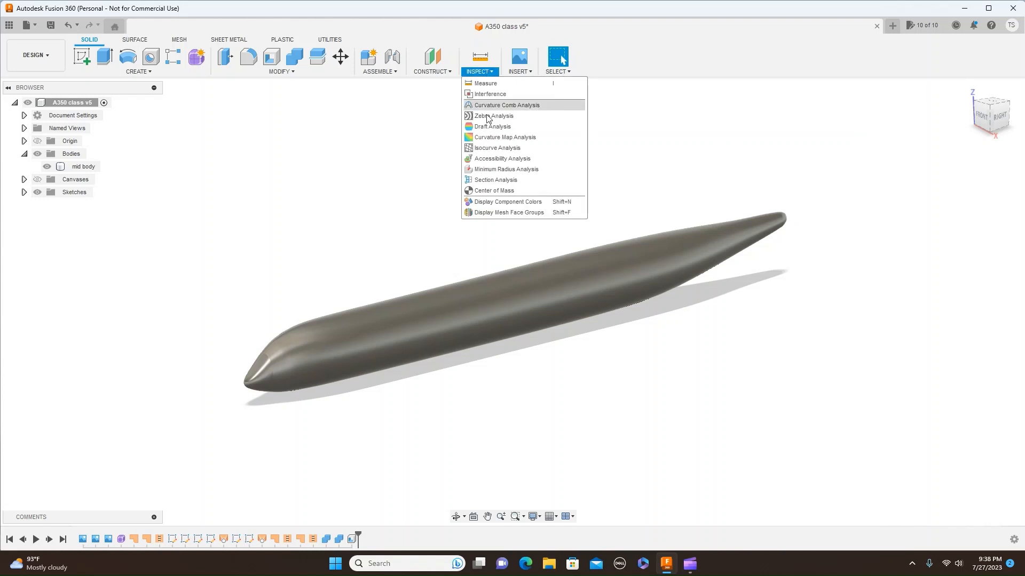
{"action": "left_click", "coordinate": [496, 181]}
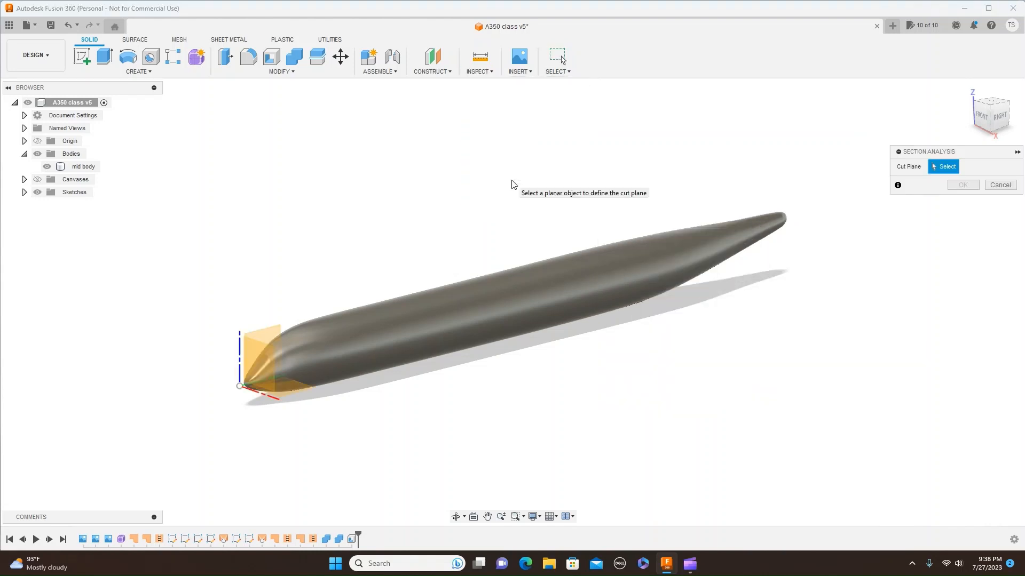
{"action": "left_click", "coordinate": [269, 365]}
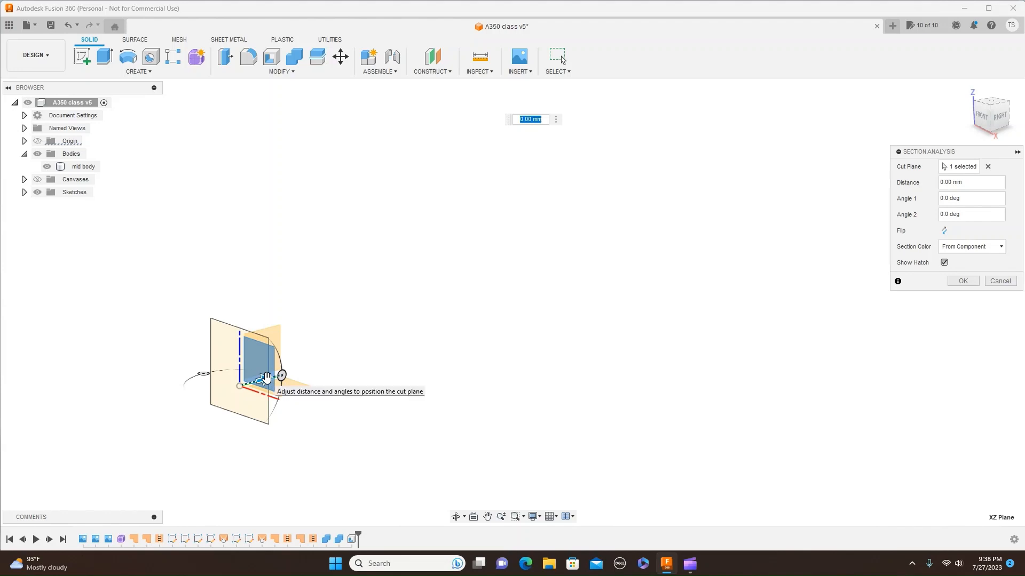
{"action": "left_click_drag", "start_coordinate": [278, 376], "coordinate": [411, 343]}
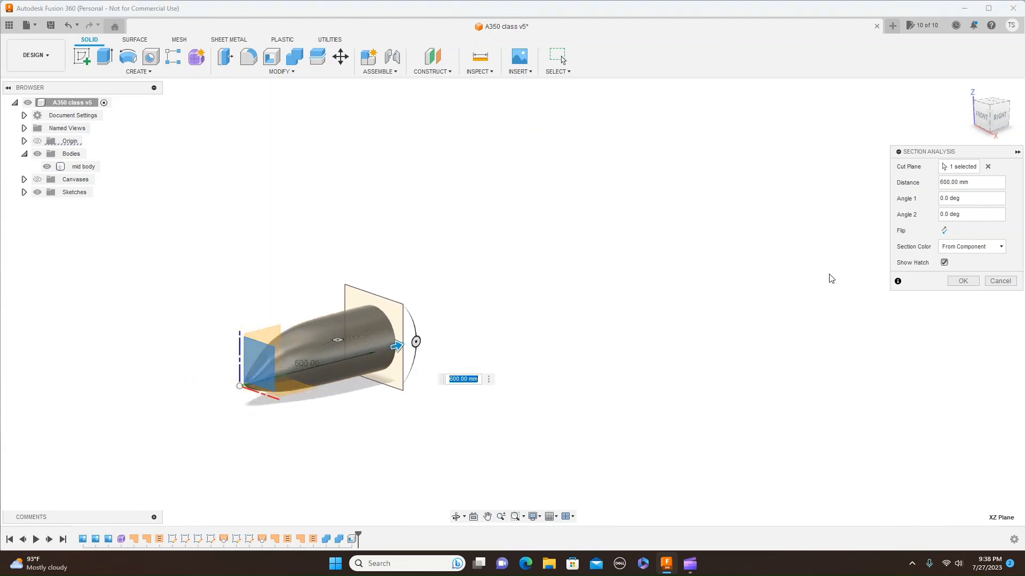
{"action": "left_click", "coordinate": [997, 116]}
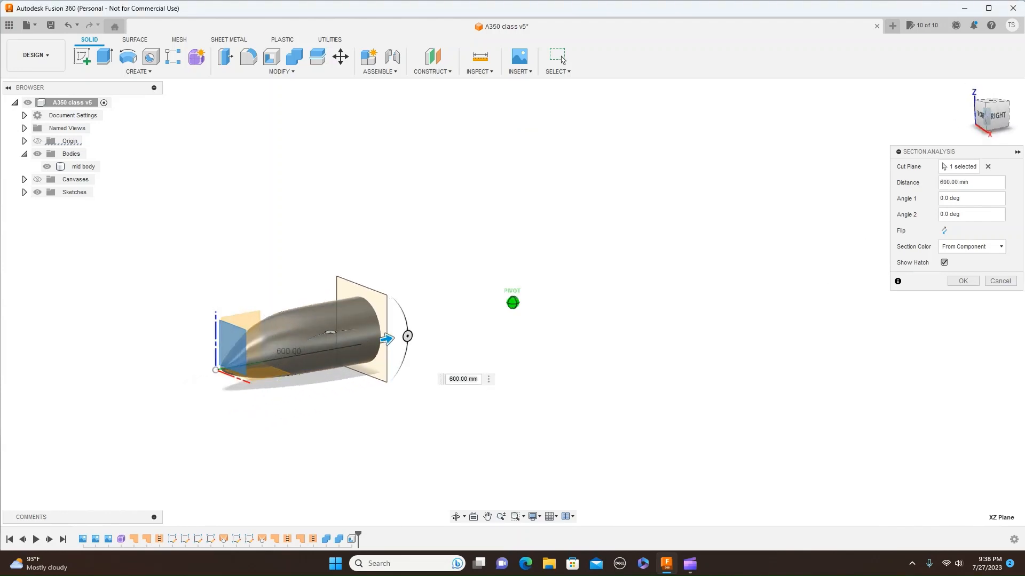
{"action": "left_click_drag", "start_coordinate": [997, 115], "coordinate": [966, 120]}
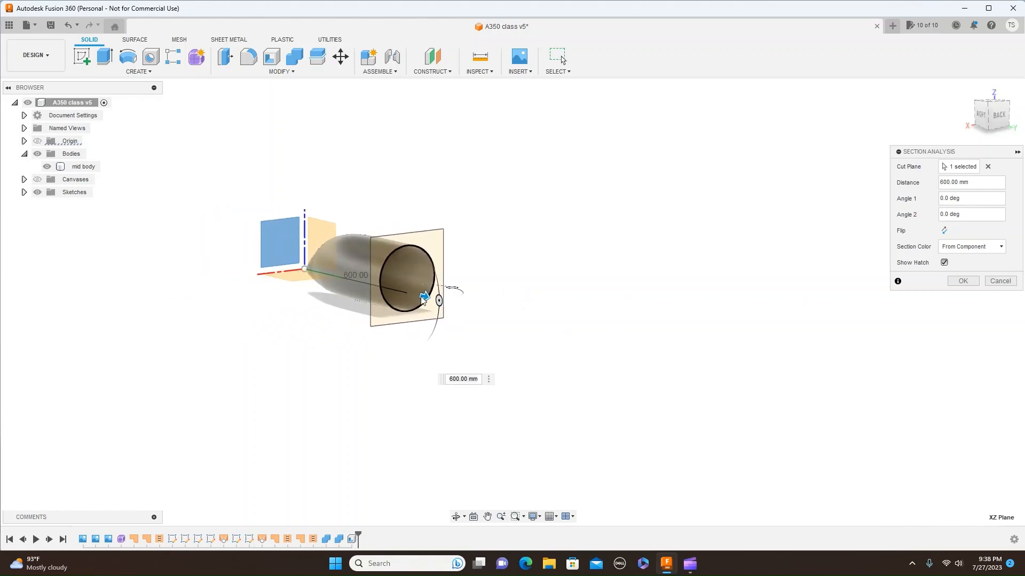
{"action": "left_click_drag", "start_coordinate": [425, 291], "coordinate": [842, 395]}
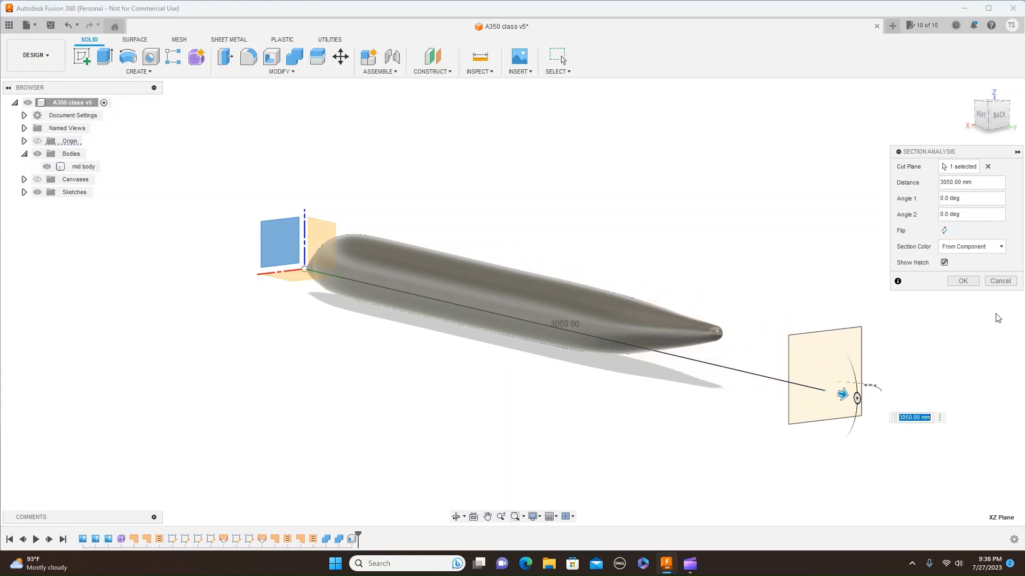
{"action": "left_click", "coordinate": [1000, 281]}
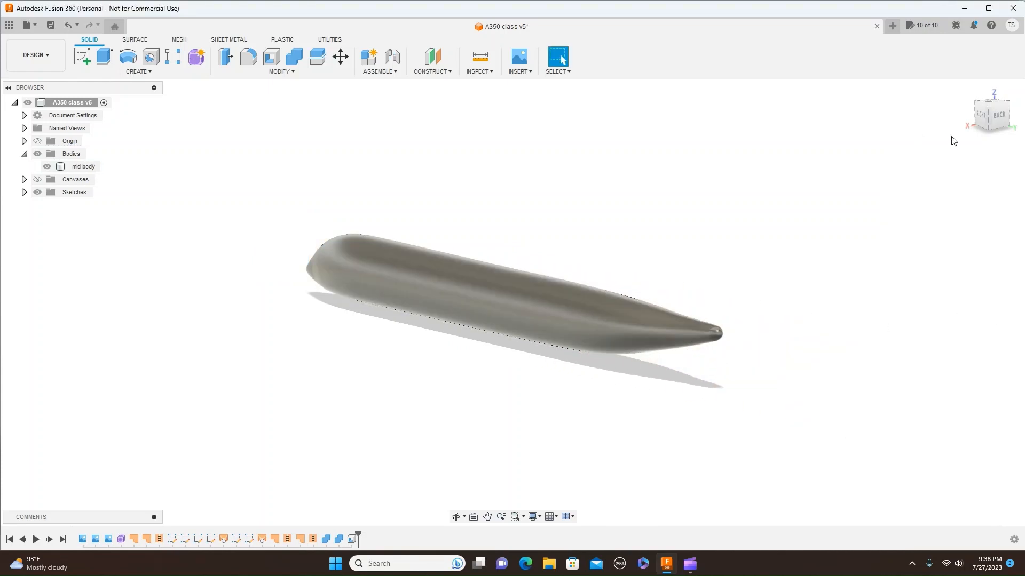
Create an offset construction plane 250 mm from the XZ plane, crossing the fuselage just behind the nose
{"action": "left_click", "coordinate": [981, 115]}
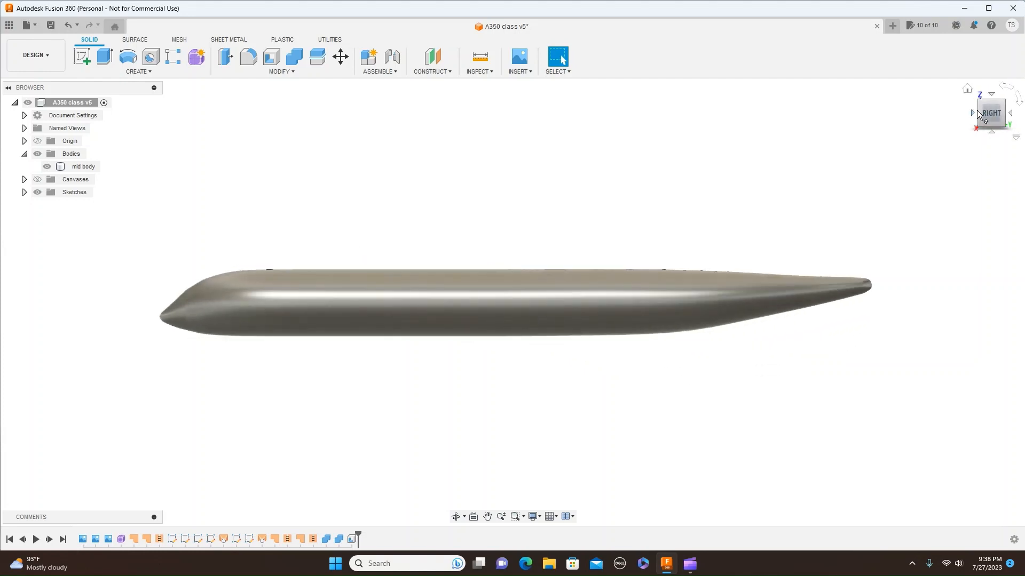
{"action": "left_click_drag", "start_coordinate": [976, 110], "coordinate": [996, 117]}
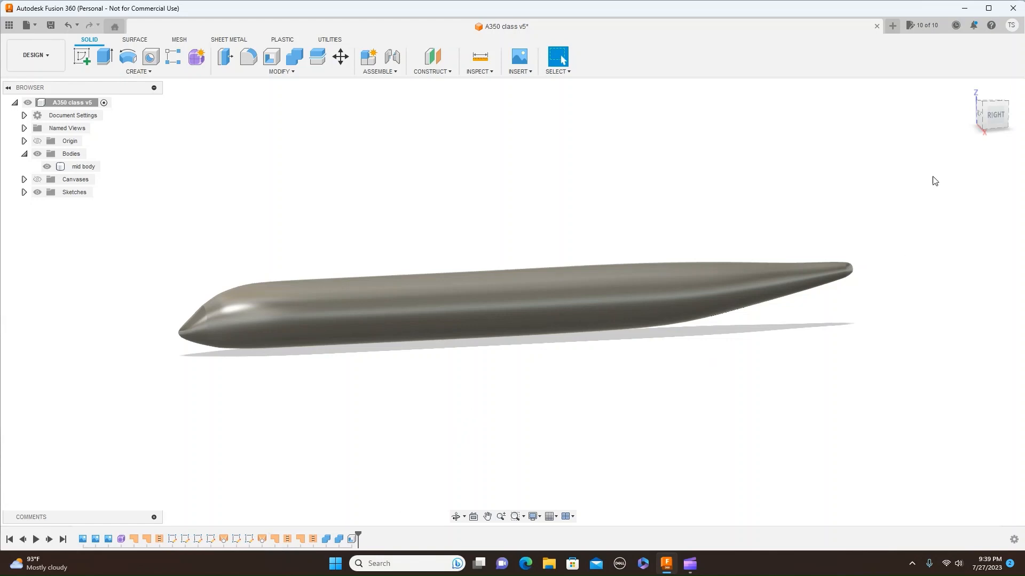
{"action": "left_click", "coordinate": [994, 115]}
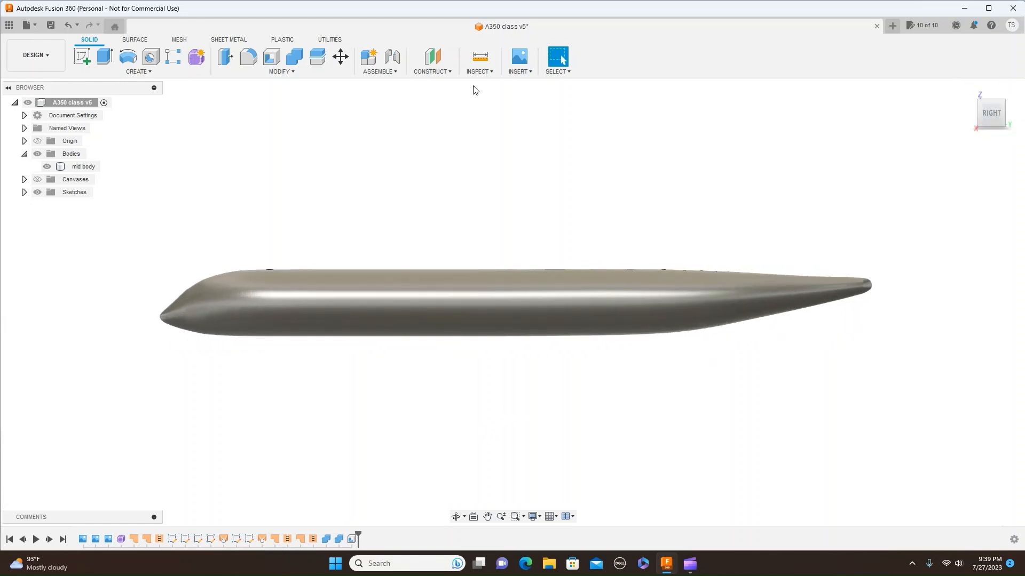
{"action": "left_click", "coordinate": [451, 75]}
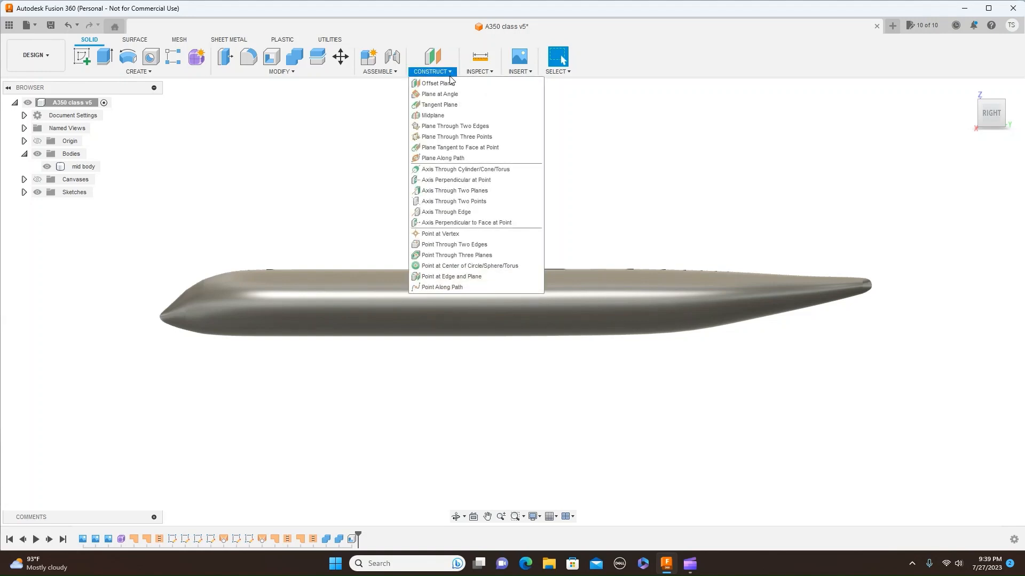
{"action": "left_click", "coordinate": [443, 84]}
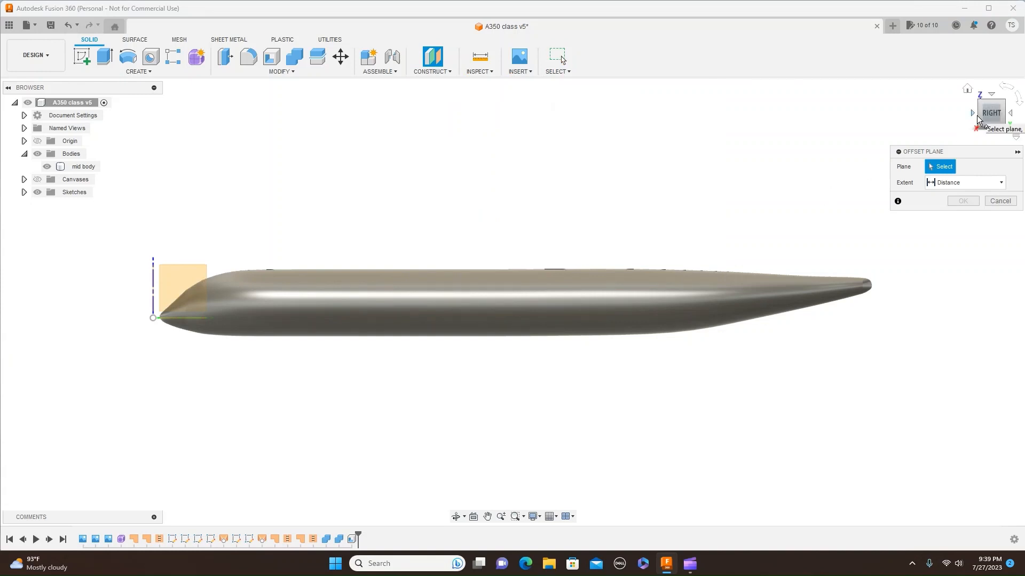
{"action": "middle_click_drag", "start_coordinate": [977, 121], "coordinate": [1014, 128], "text": "shift"}
{"action": "left_click_drag", "start_coordinate": [1014, 129], "coordinate": [1014, 130]}
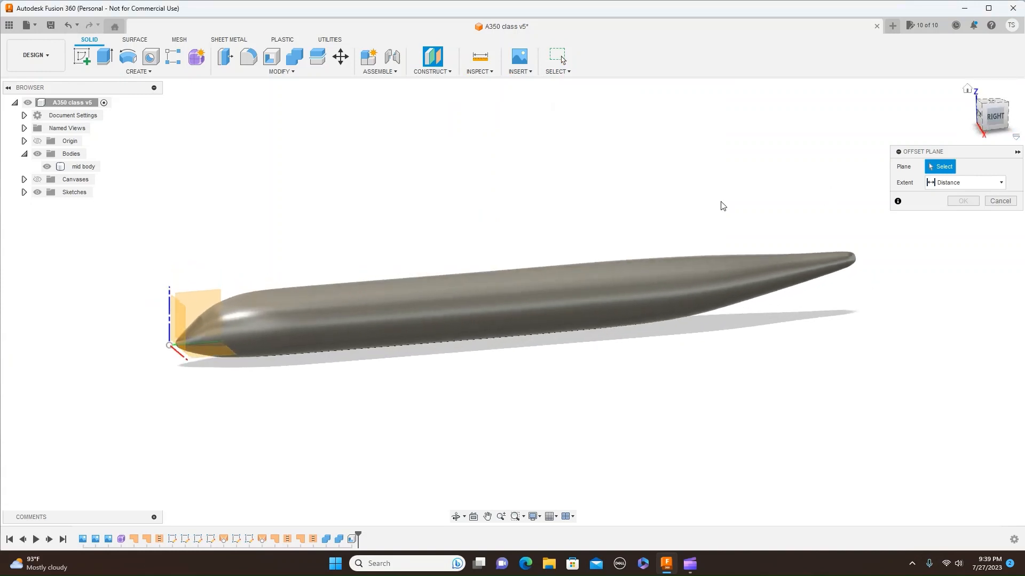
{"action": "left_click", "coordinate": [183, 326]}
{"action": "left_click_drag", "start_coordinate": [182, 341], "coordinate": [239, 337]}
{"action": "left_click", "coordinate": [1003, 124]}
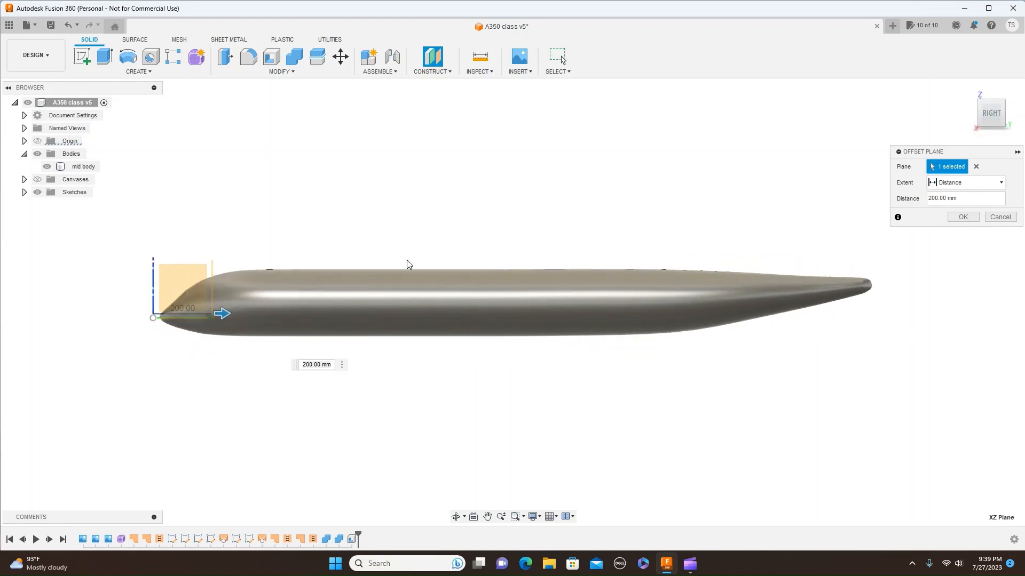
{"action": "left_click_drag", "start_coordinate": [223, 315], "coordinate": [237, 314]}
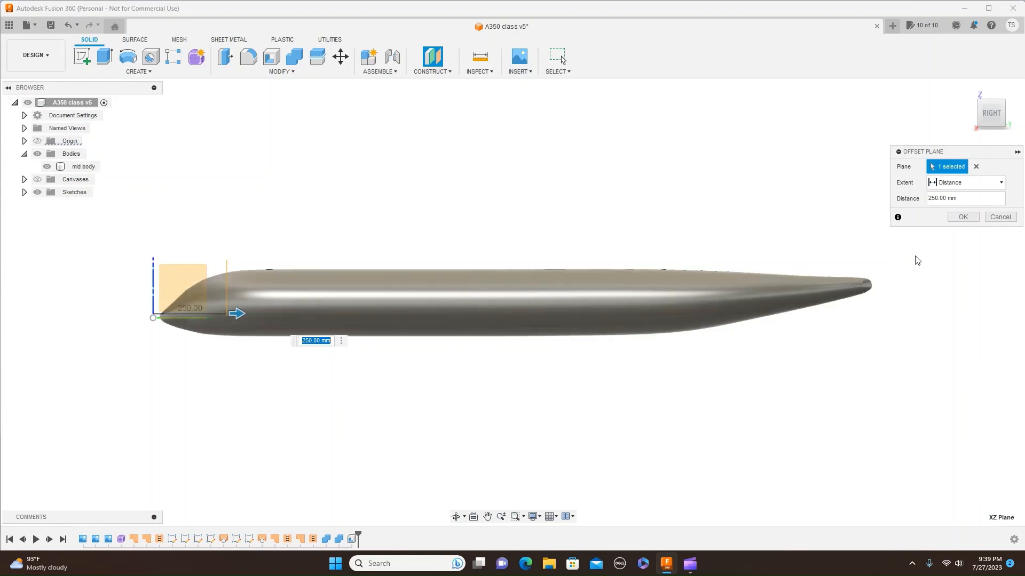
{"action": "left_click", "coordinate": [963, 216]}
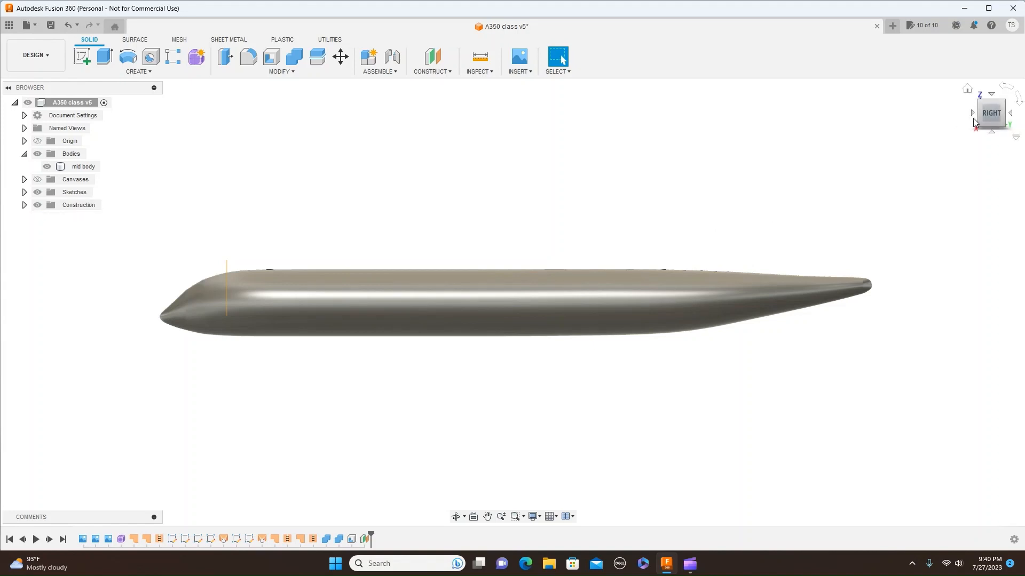
Split the mid body with Split Body, using the offset plane behind the nose as the splitting tool
{"action": "left_click", "coordinate": [315, 292]}
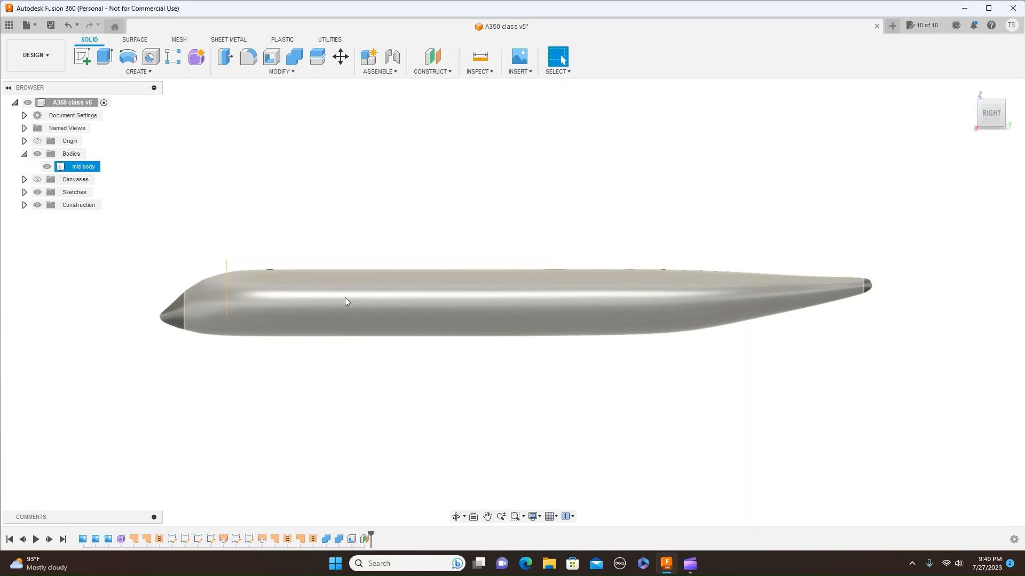
{"action": "key", "text": "Escape"}
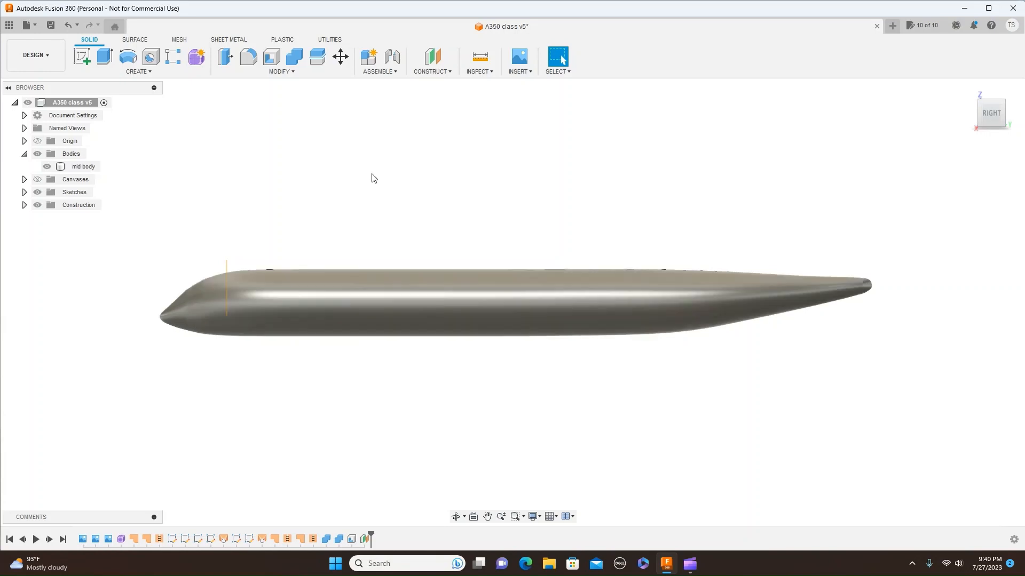
{"action": "left_click", "coordinate": [296, 73]}
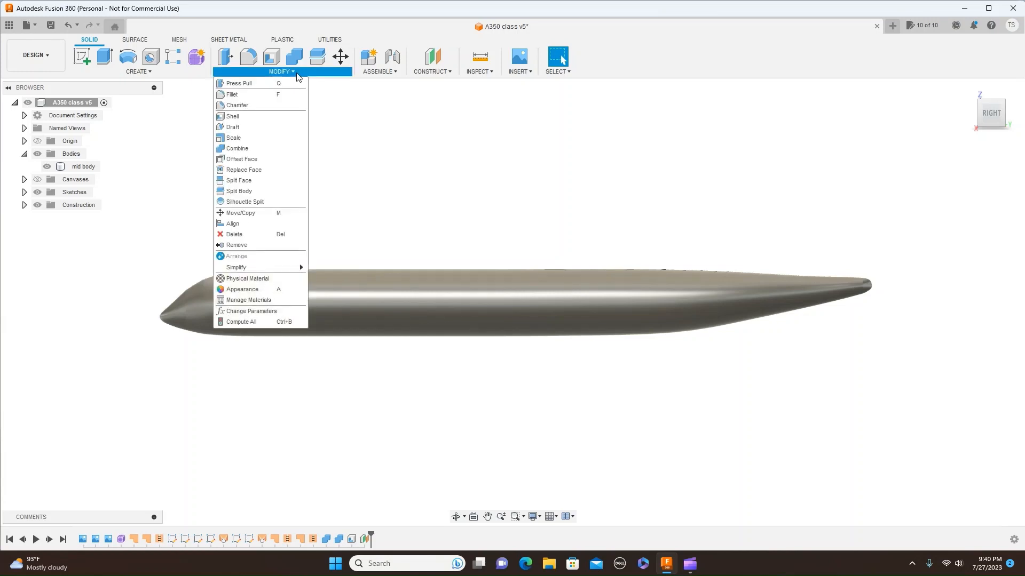
{"action": "left_click", "coordinate": [267, 192]}
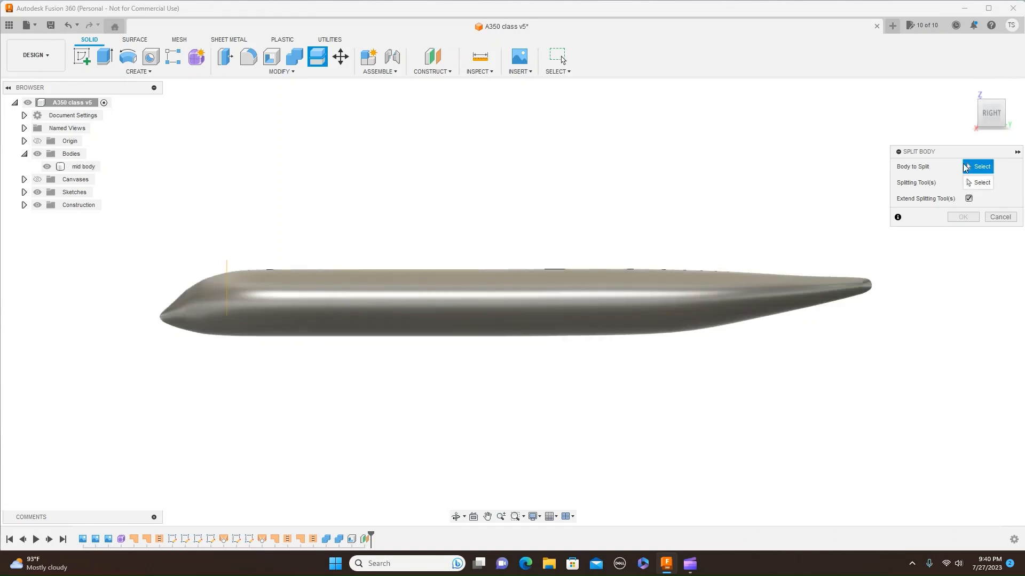
{"action": "left_click", "coordinate": [455, 300]}
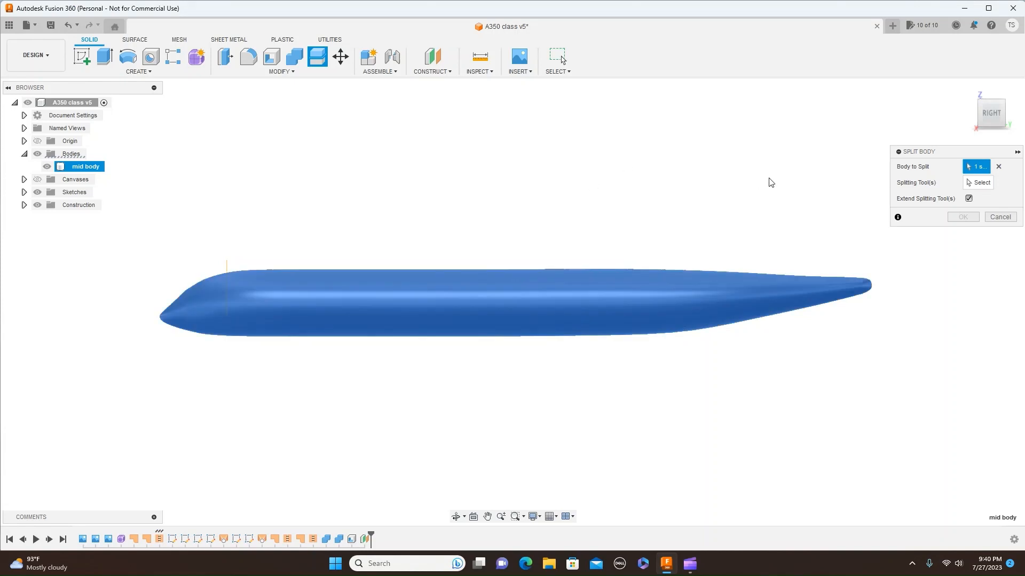
{"action": "left_click", "coordinate": [984, 184]}
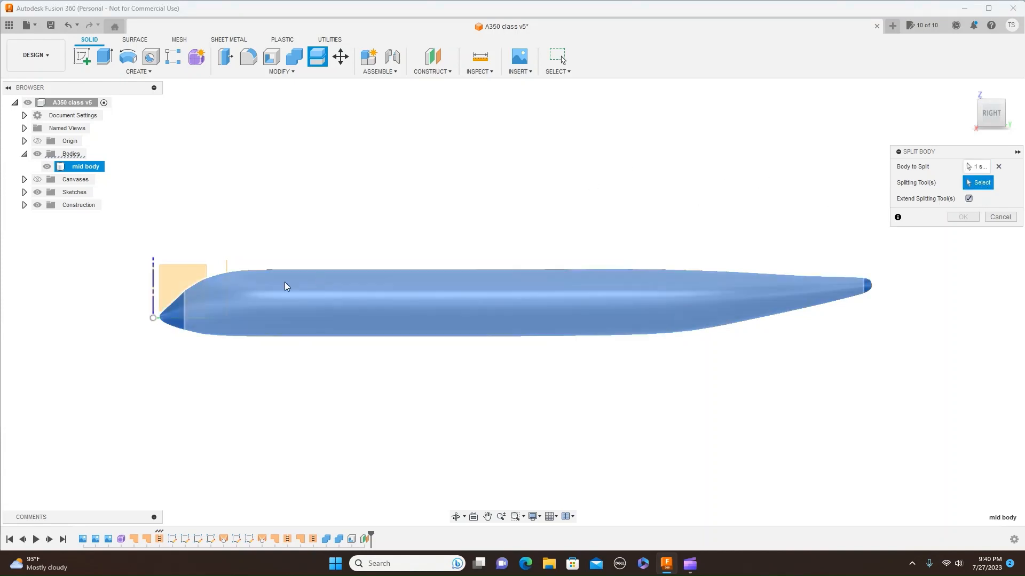
{"action": "left_click", "coordinate": [228, 265]}
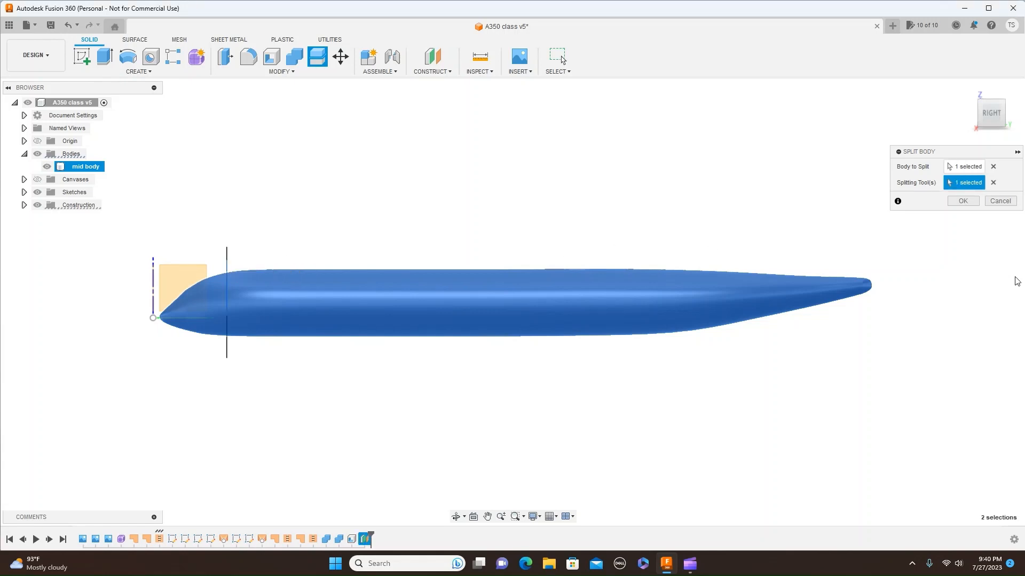
{"action": "left_click", "coordinate": [967, 201]}
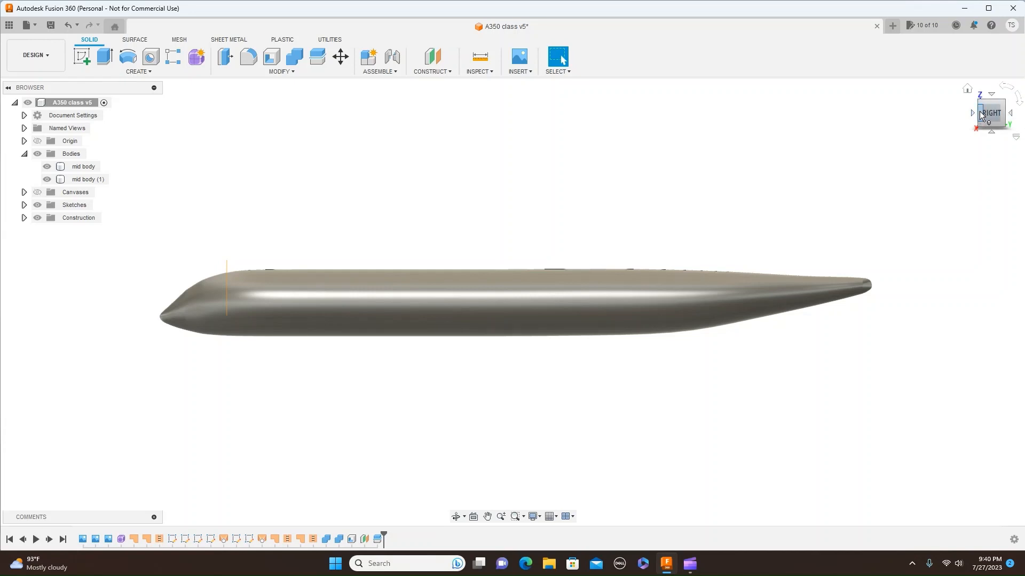
{"action": "left_click_drag", "start_coordinate": [1011, 110], "coordinate": [1008, 123]}
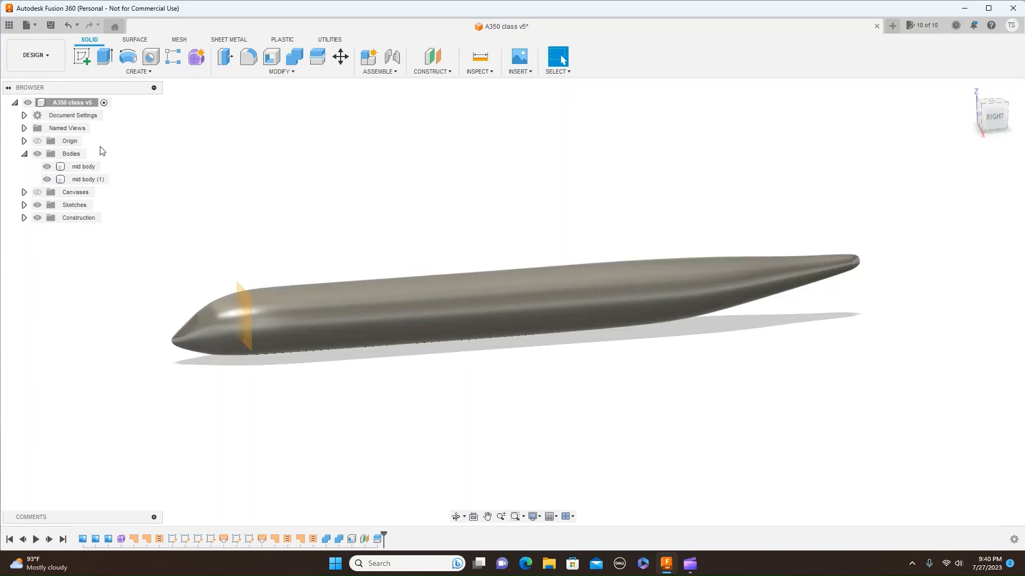
Check the split by toggling the visibility of the nose piece and the rear fuselage body, leaving both shown
{"action": "left_click", "coordinate": [47, 180]}
{"action": "left_click", "coordinate": [47, 180]}
{"action": "left_click", "coordinate": [47, 180]}
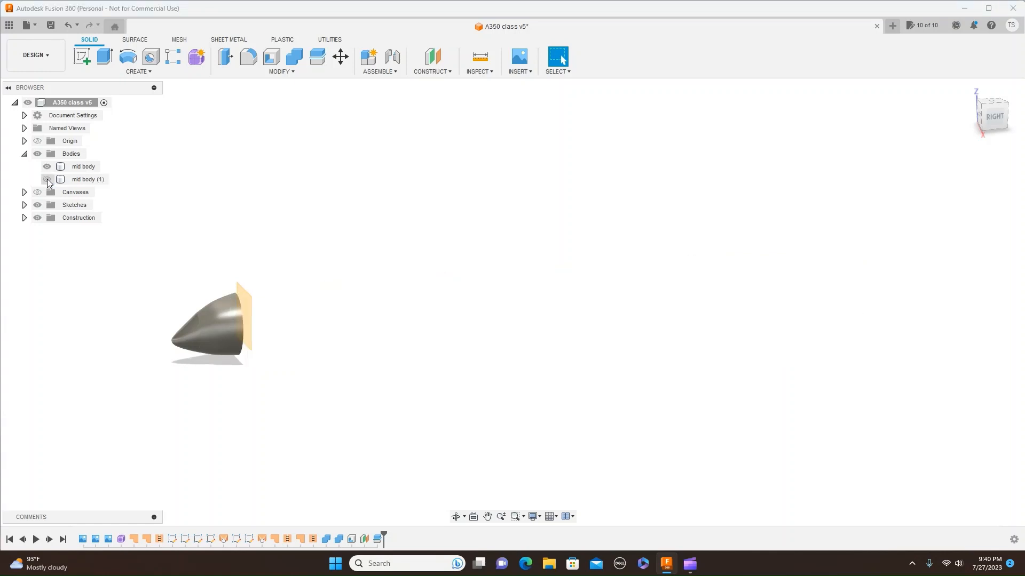
{"action": "left_click", "coordinate": [47, 167]}
{"action": "left_click", "coordinate": [47, 167]}
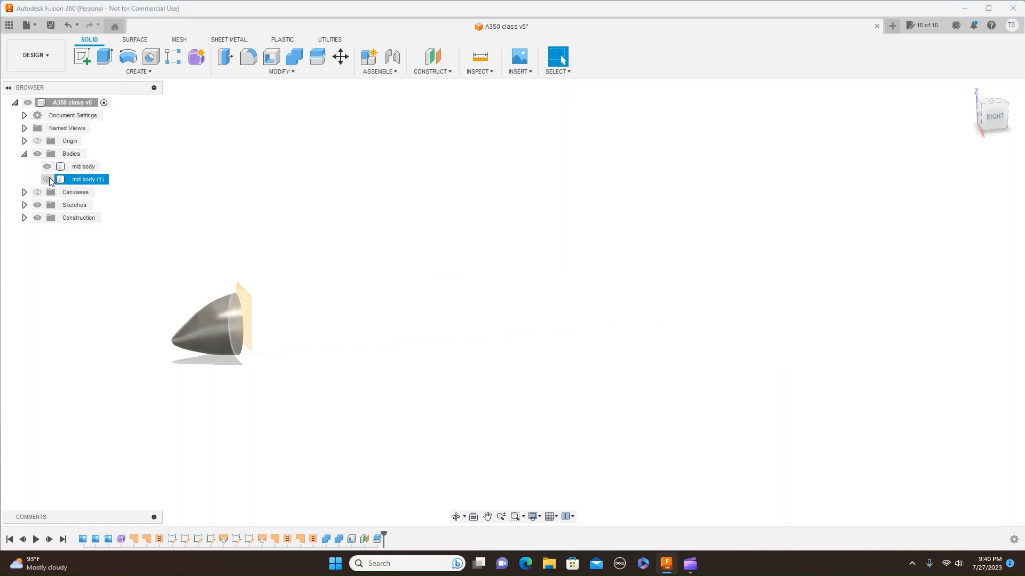
{"action": "left_click", "coordinate": [47, 180]}
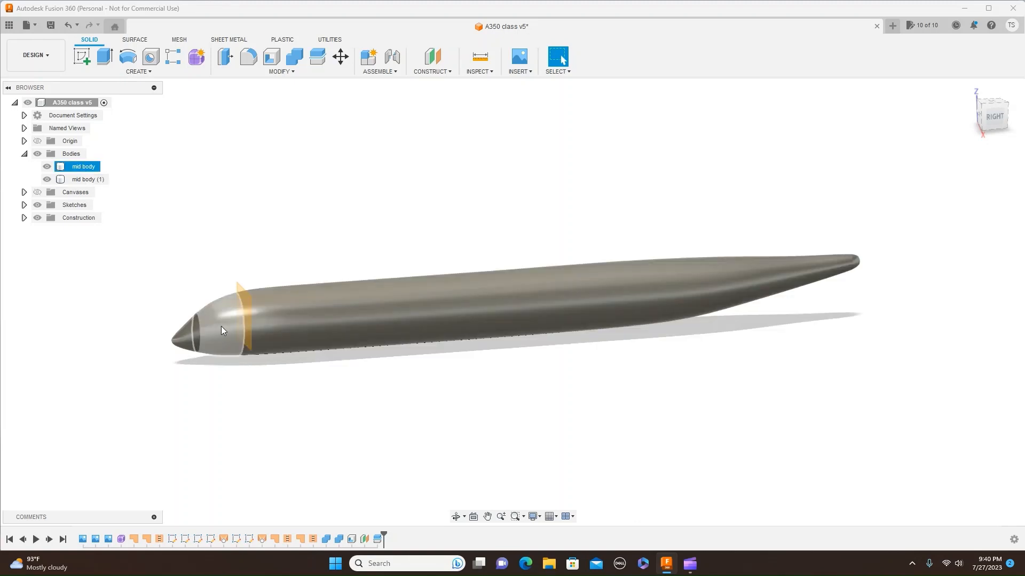
{"action": "left_click", "coordinate": [674, 275]}
{"action": "left_click", "coordinate": [458, 234]}
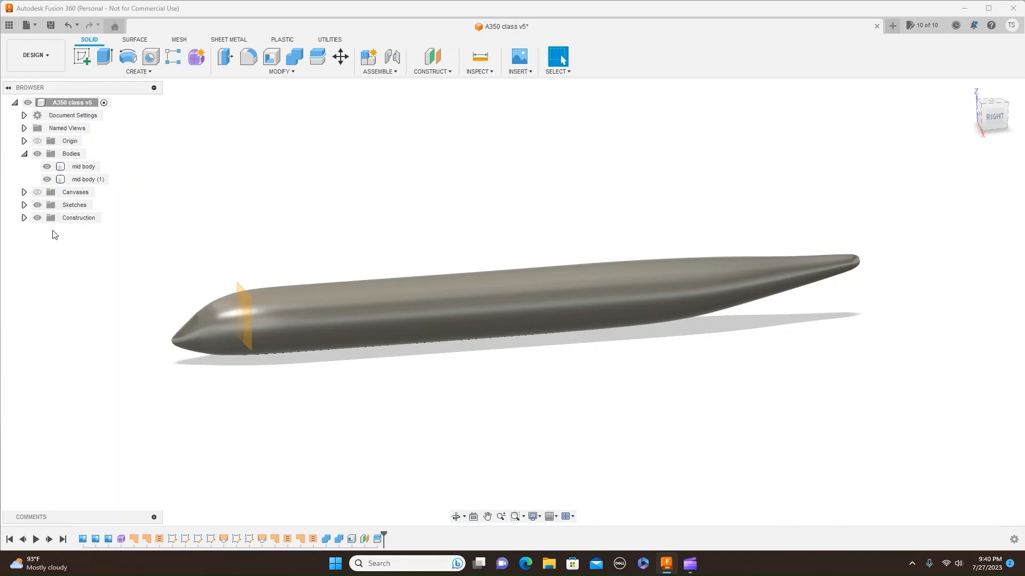
Hide the construction planes and check both split bodies in the right side view
{"action": "left_click", "coordinate": [38, 217]}
{"action": "left_click", "coordinate": [266, 345]}
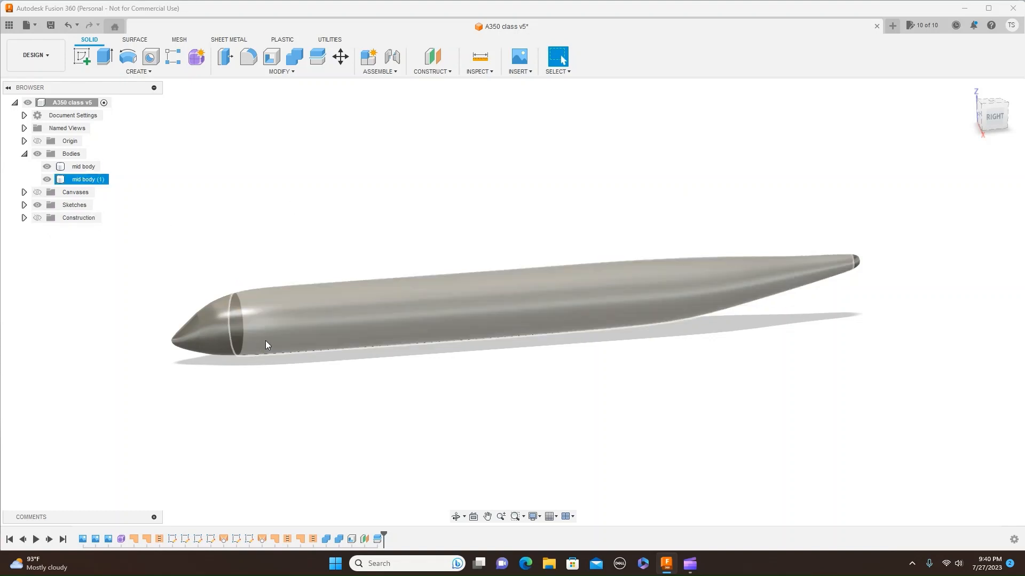
{"action": "key", "text": "Escape"}
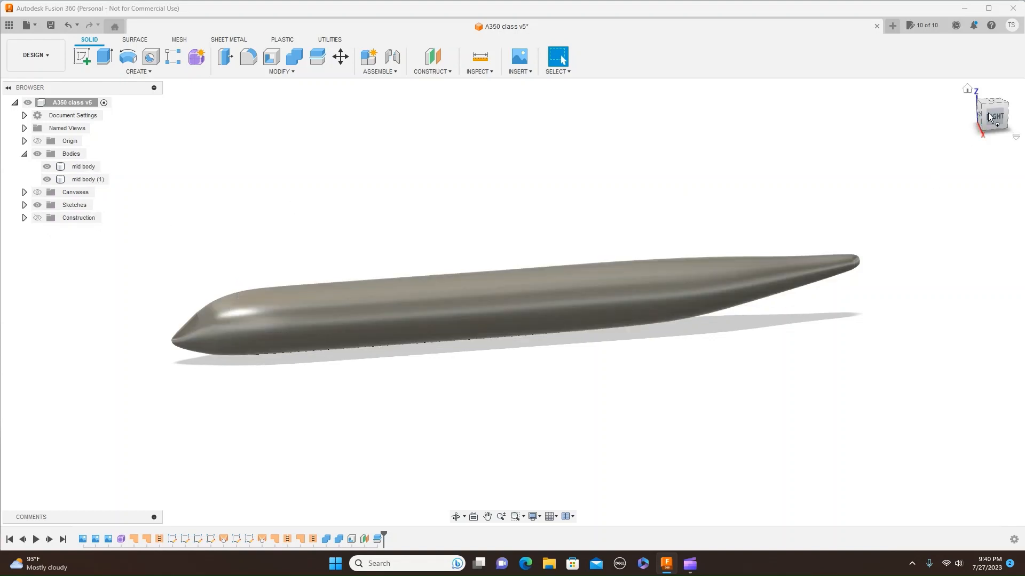
{"action": "left_click", "coordinate": [991, 116]}
{"action": "left_click", "coordinate": [206, 301]}
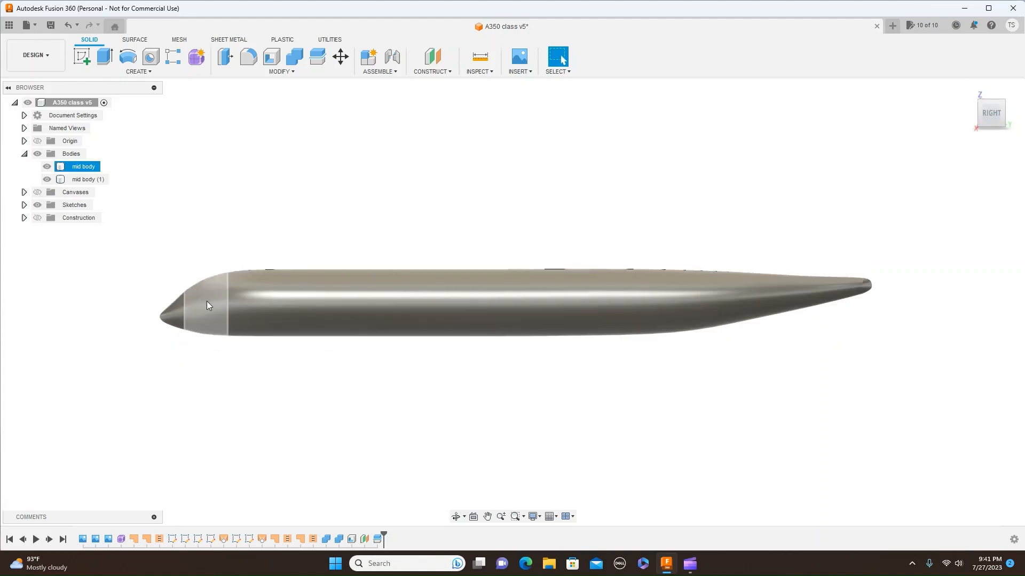
{"action": "left_click", "coordinate": [332, 302]}
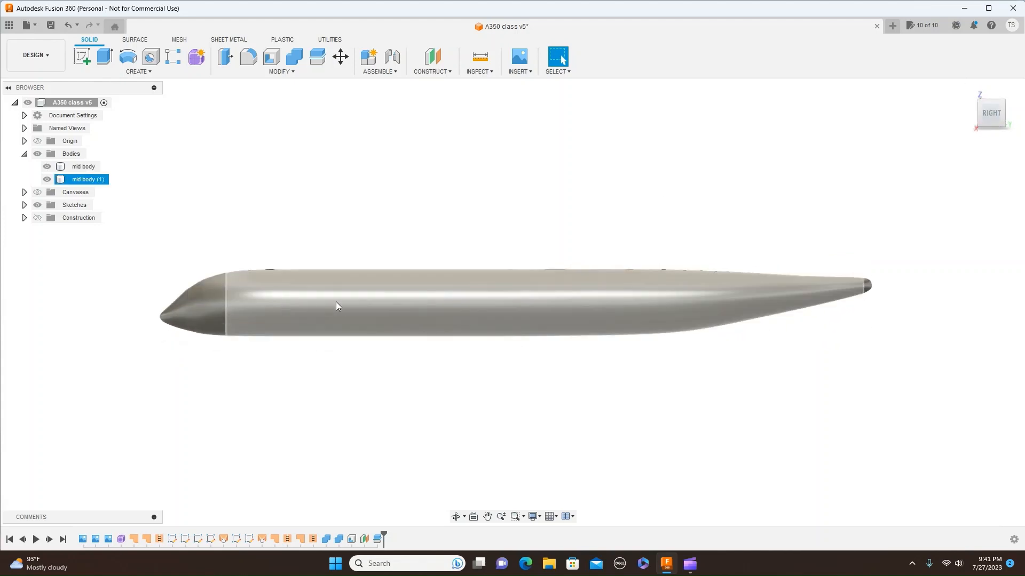
{"action": "left_click", "coordinate": [218, 309]}
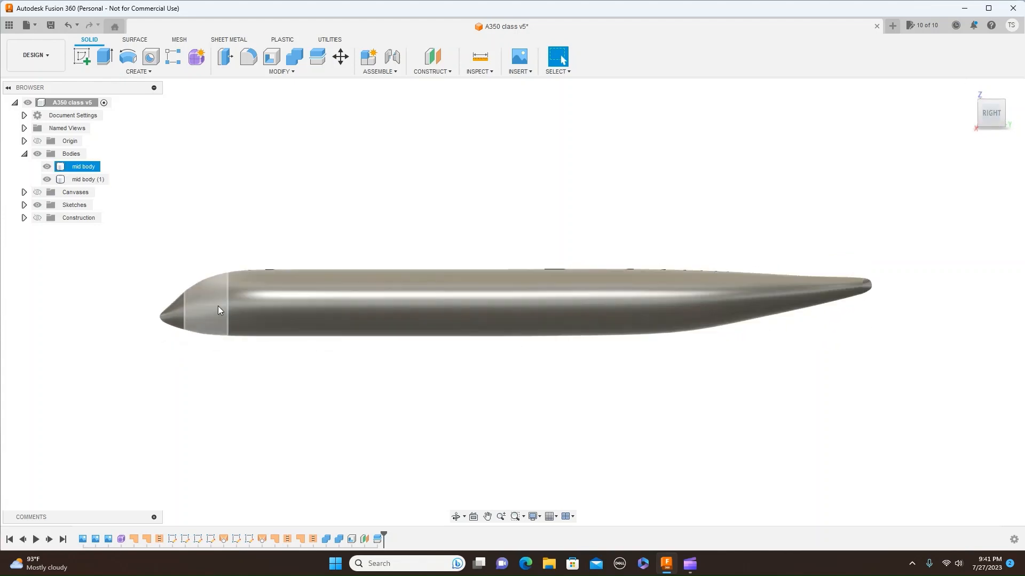
{"action": "left_click", "coordinate": [192, 256]}
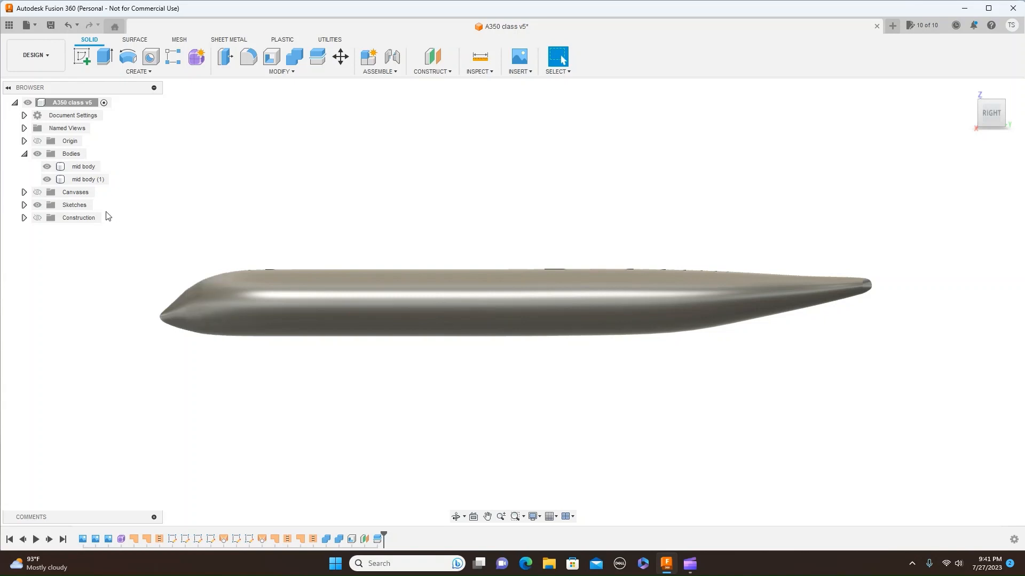
Rename the front split body as nose
{"action": "double_click", "coordinate": [84, 169]}
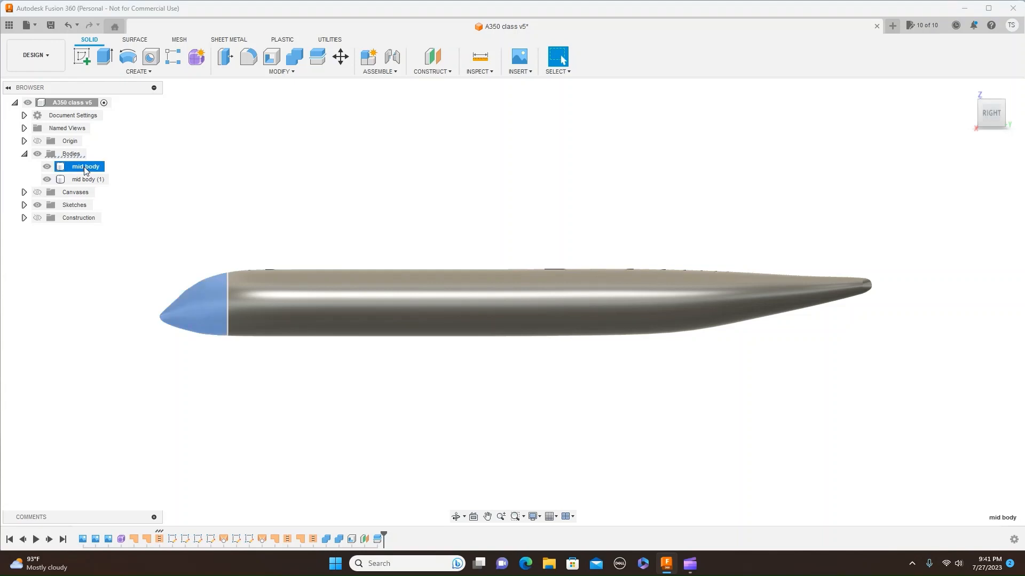
{"action": "key", "text": "BackSpace"}
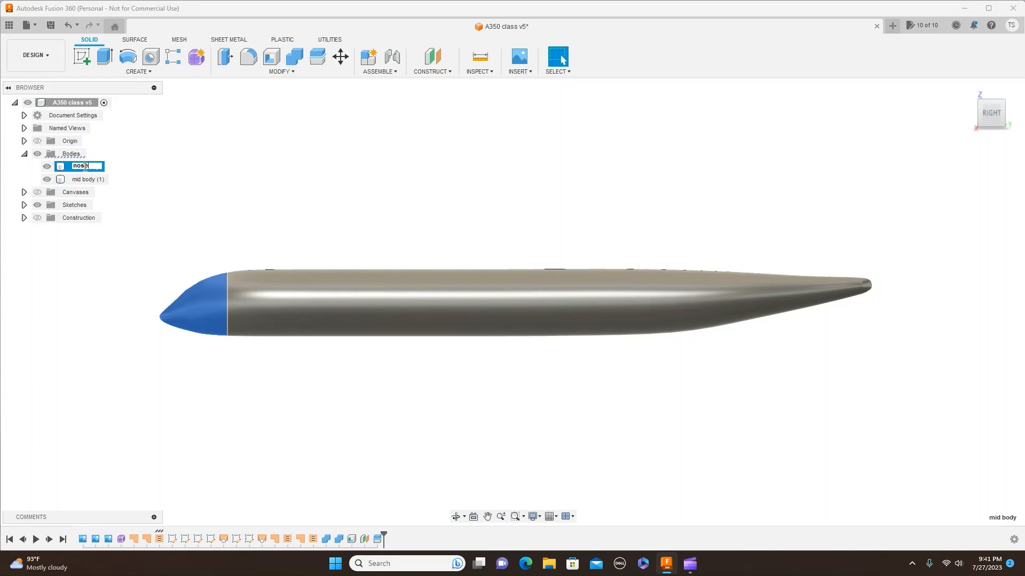
{"action": "key", "text": "Return"}
{"action": "left_click", "coordinate": [285, 224]}
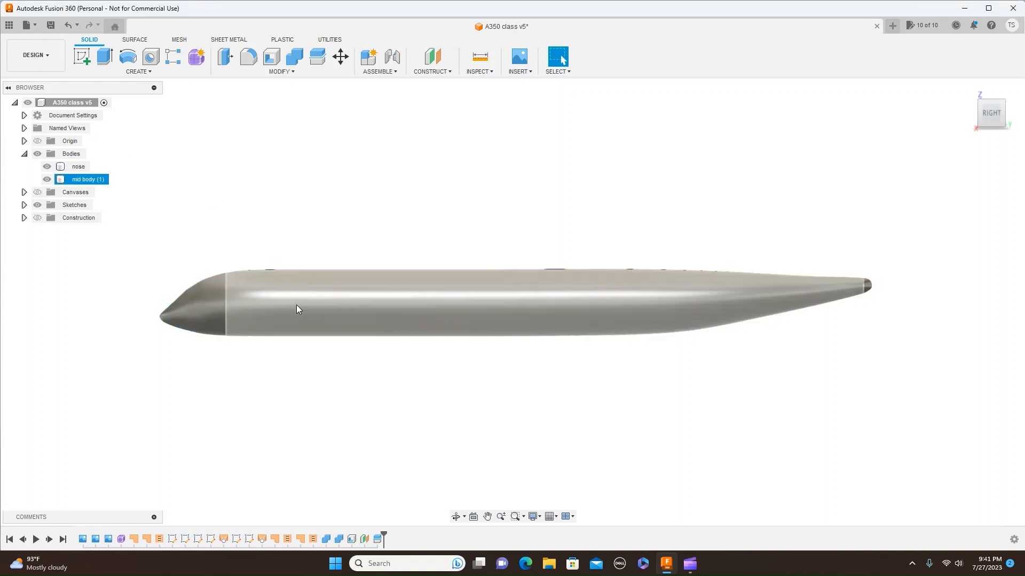
{"action": "left_click", "coordinate": [502, 315]}
{"action": "key", "text": "Escape"}
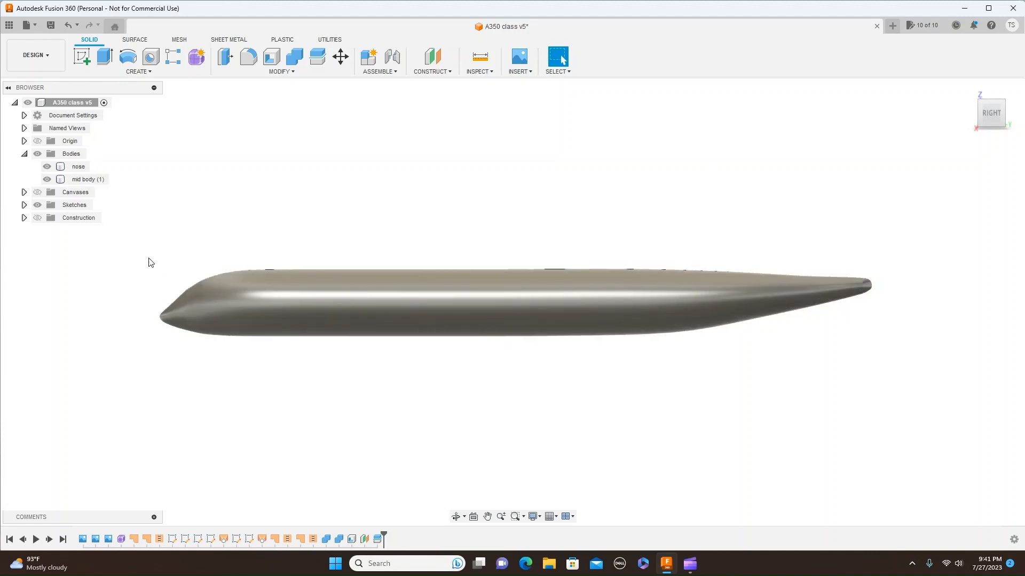
Hide the mid body (1) and examine the hollow nose from its open rear end
{"action": "left_click", "coordinate": [47, 180]}
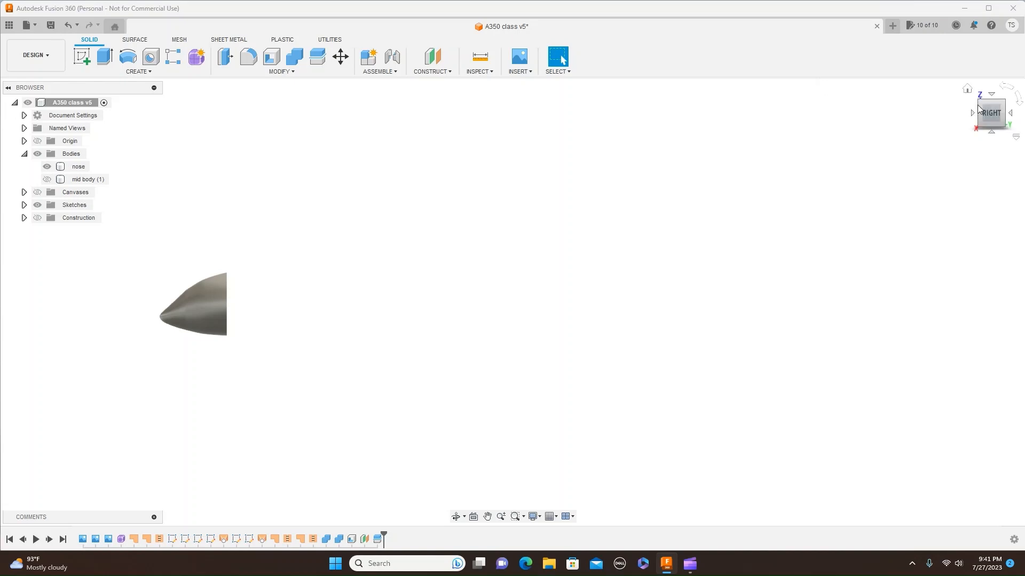
{"action": "left_click_drag", "start_coordinate": [991, 114], "coordinate": [1002, 121]}
{"action": "middle_click_drag", "start_coordinate": [427, 257], "coordinate": [646, 294]}
{"action": "scroll", "coordinate": [645, 294], "scroll_direction": "up", "scroll_amount": 4}
{"action": "middle_click_drag", "start_coordinate": [528, 270], "coordinate": [674, 283]}
{"action": "scroll", "coordinate": [675, 283], "scroll_direction": "up", "scroll_amount": 1}
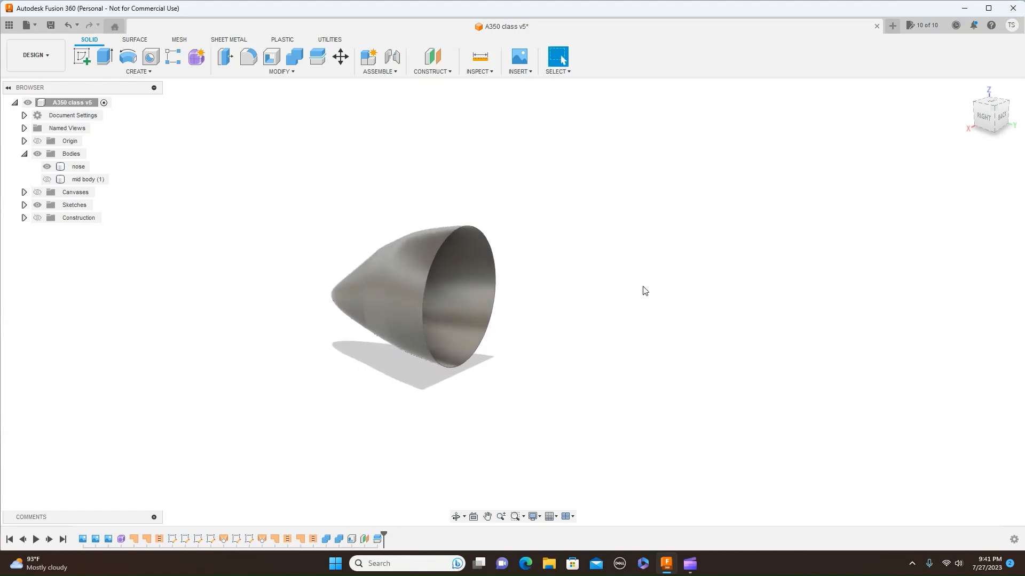
{"action": "left_click", "coordinate": [424, 318]}
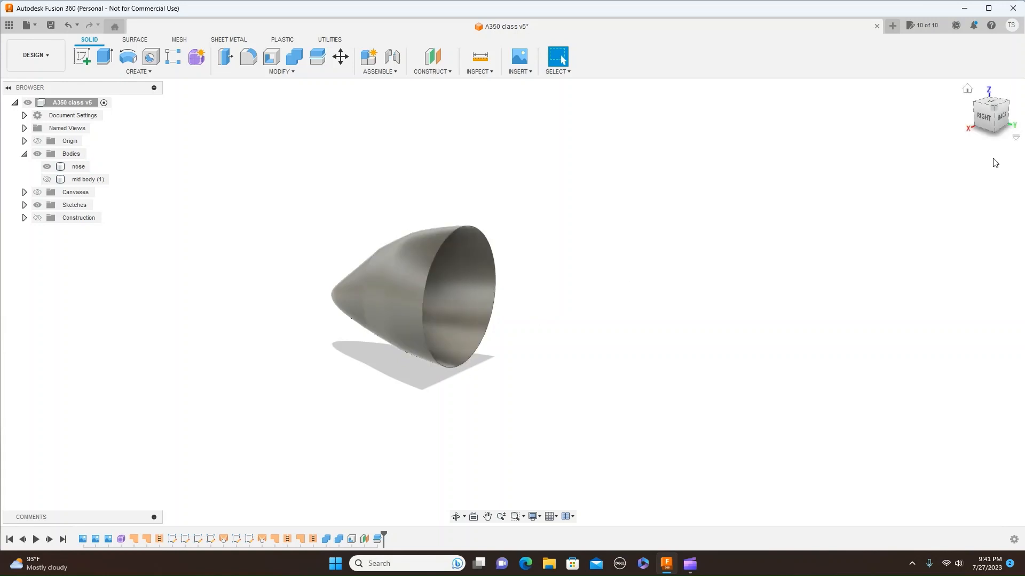
{"action": "left_click", "coordinate": [1002, 117]}
{"action": "middle_click_drag", "start_coordinate": [910, 334], "coordinate": [622, 213]}
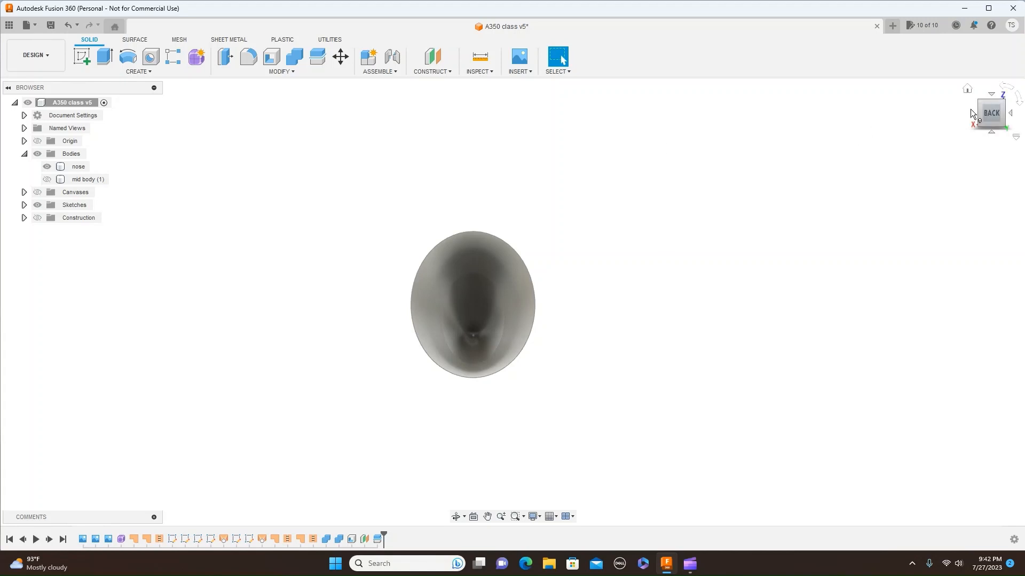
{"action": "left_click_drag", "start_coordinate": [975, 110], "coordinate": [993, 120]}
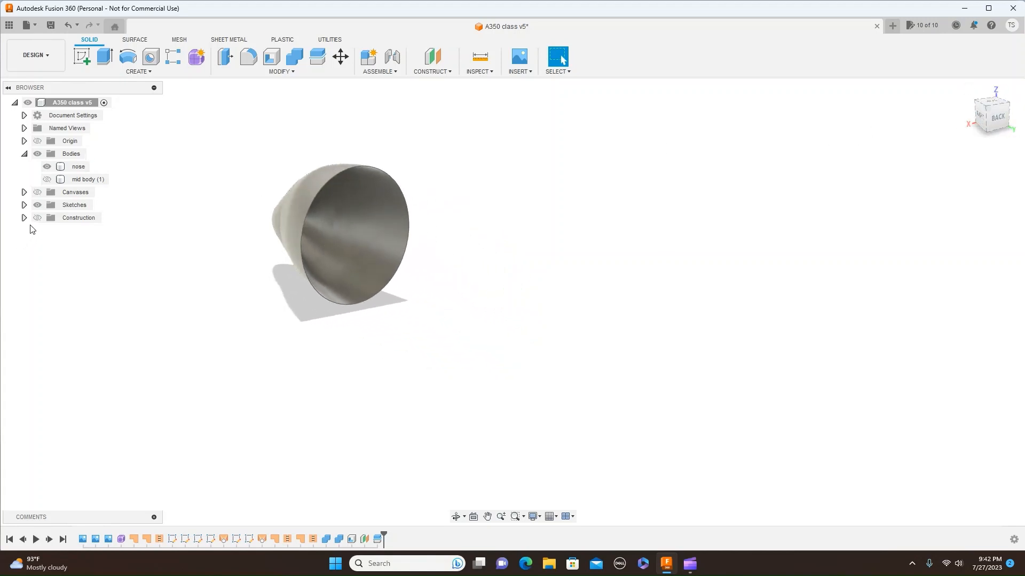
Show the construction planes, start a sketch on the offset plane behind the nose and project the nose's open rear edge into it
{"action": "left_click", "coordinate": [37, 219]}
{"action": "left_click", "coordinate": [37, 218]}
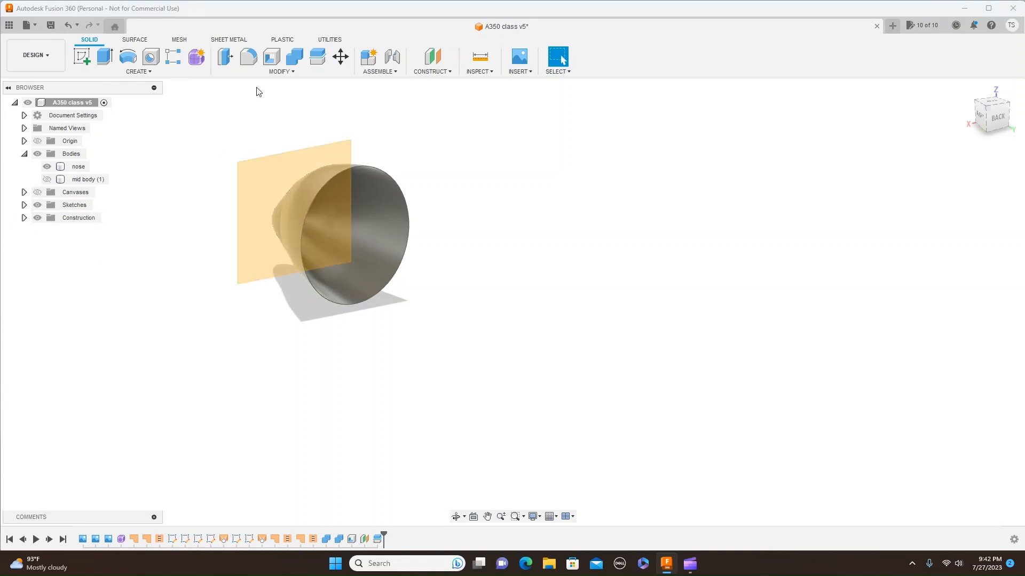
{"action": "left_click", "coordinate": [82, 58]}
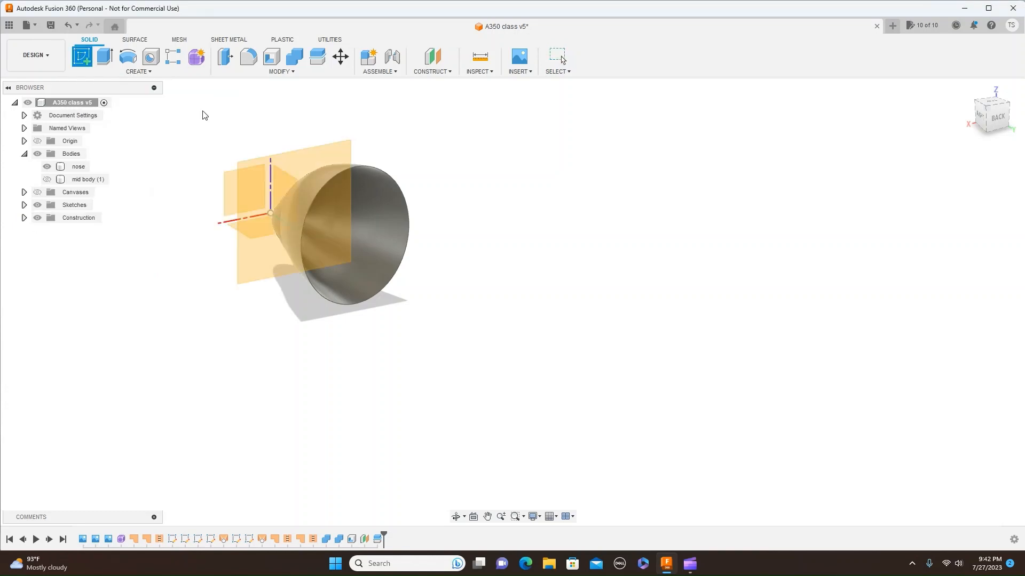
{"action": "left_click", "coordinate": [334, 190]}
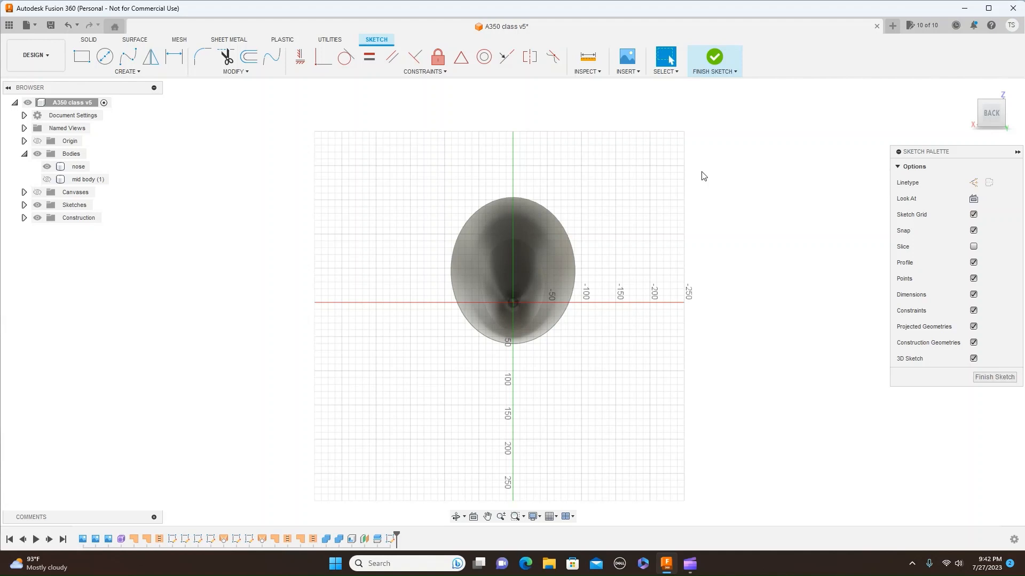
{"action": "key", "text": "p"}
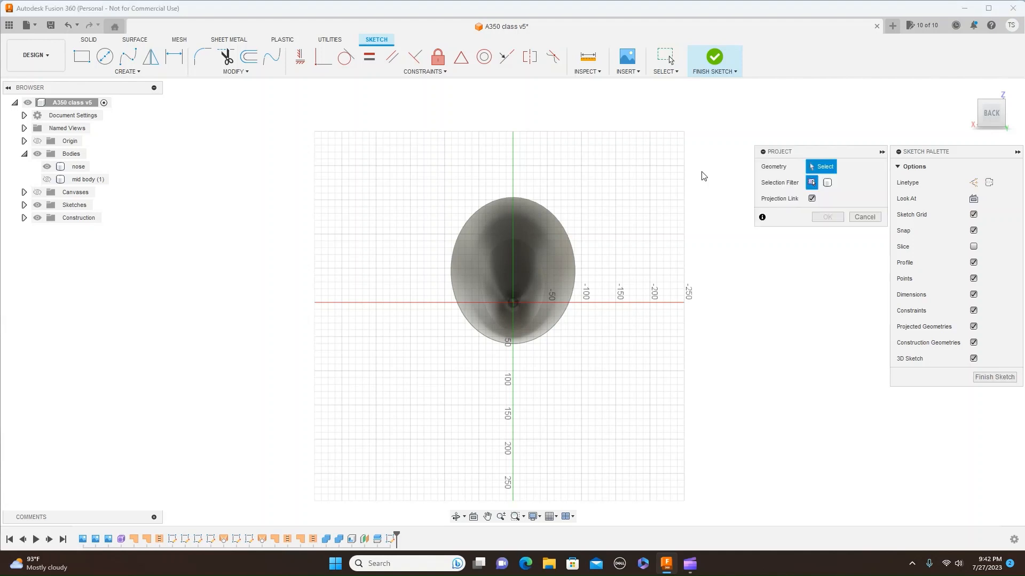
{"action": "left_click", "coordinate": [562, 228]}
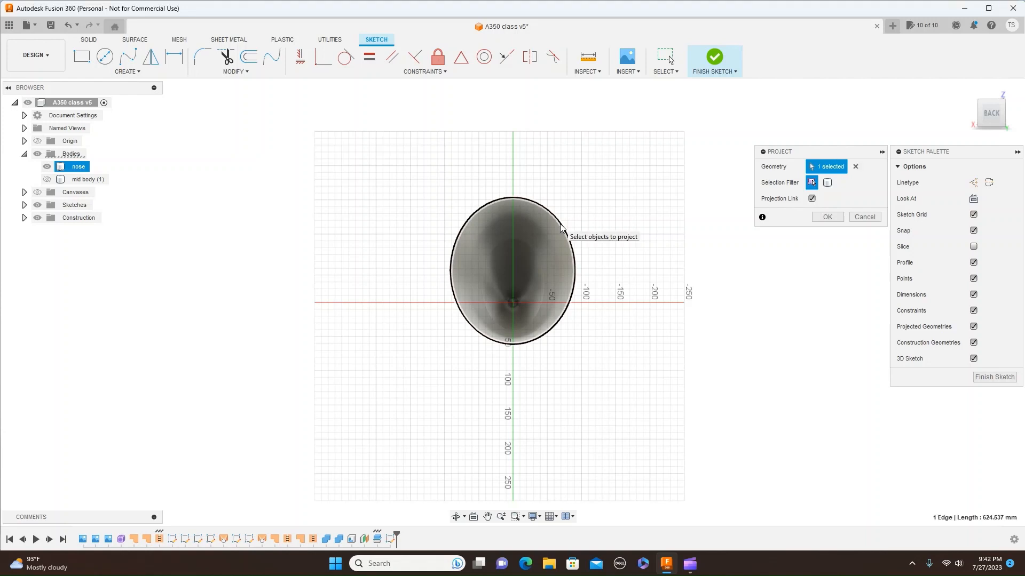
{"action": "left_click", "coordinate": [979, 112]}
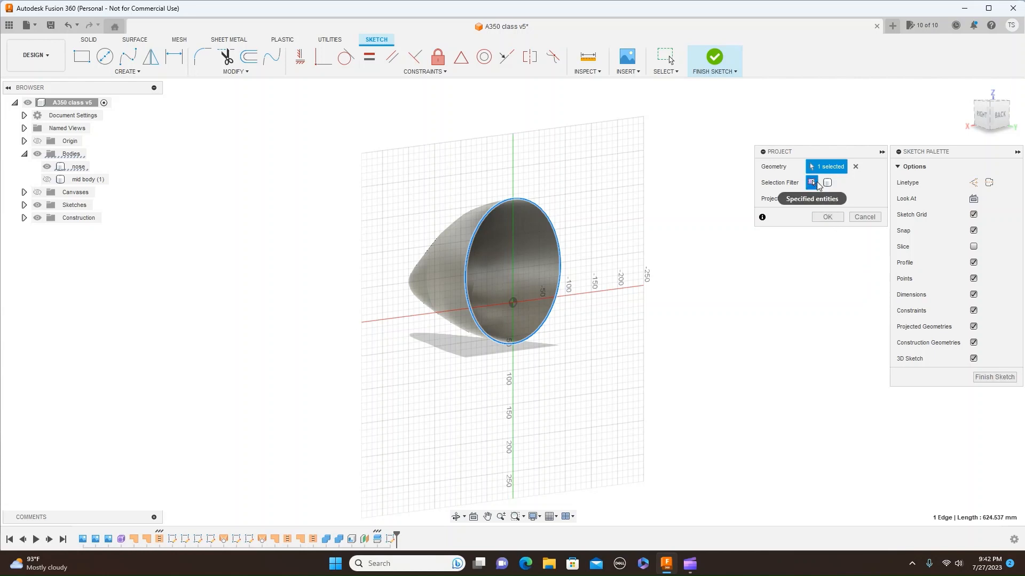
{"action": "left_click", "coordinate": [827, 217]}
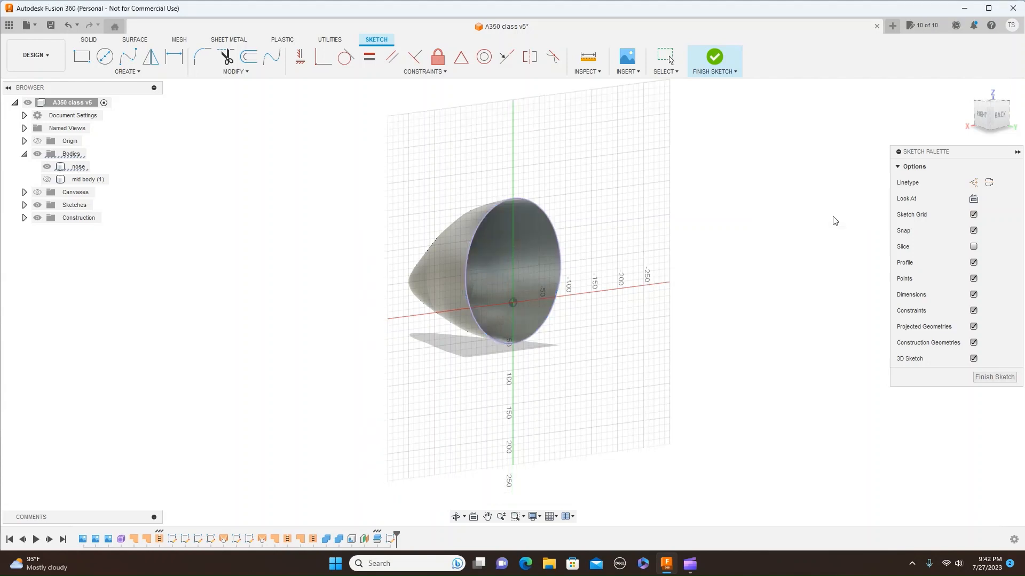
Offset the projected nose outline 10 mm inward and finish the sketch
{"action": "left_click", "coordinate": [999, 113]}
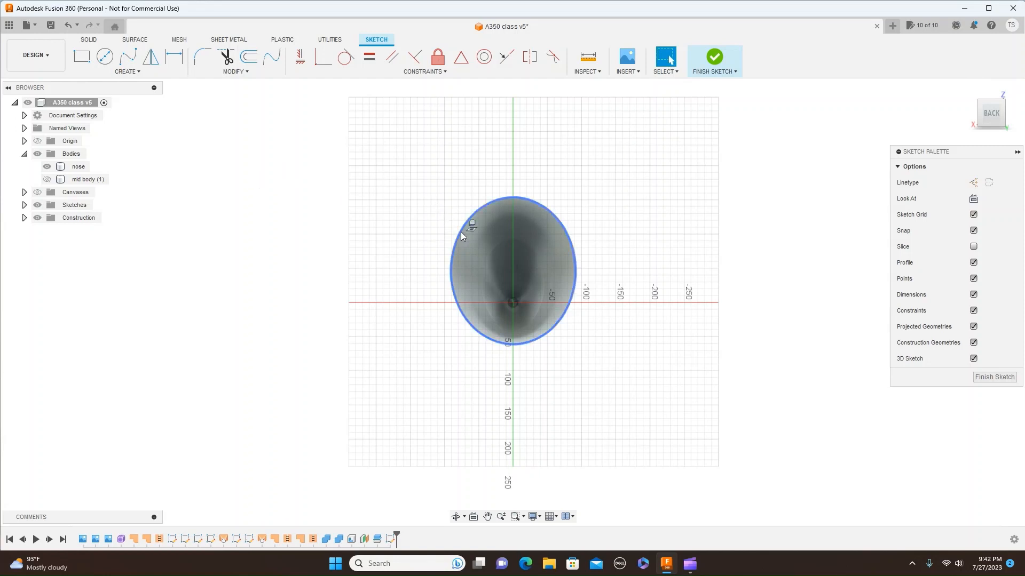
{"action": "left_click", "coordinate": [249, 57]}
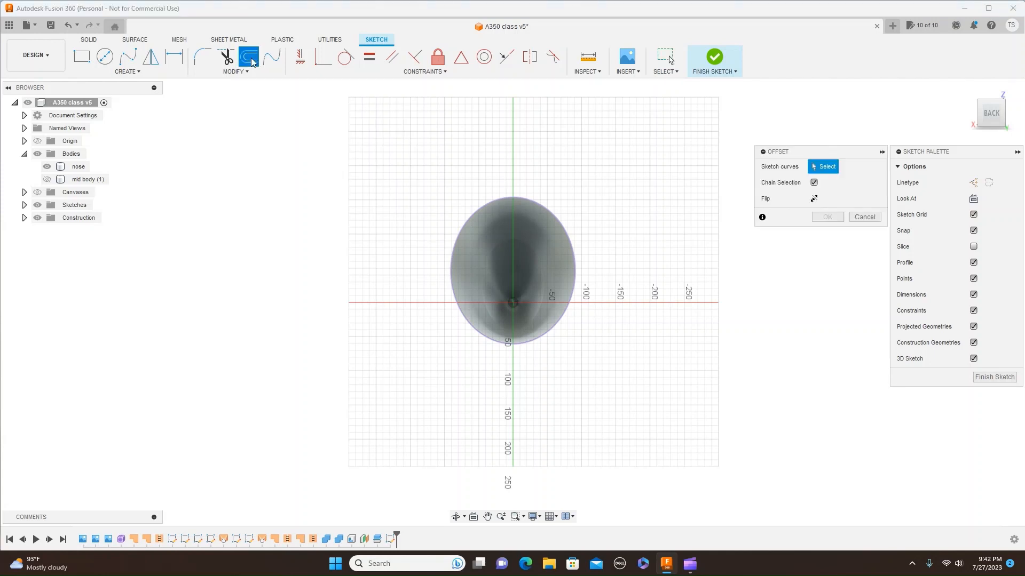
{"action": "left_click", "coordinate": [459, 237]}
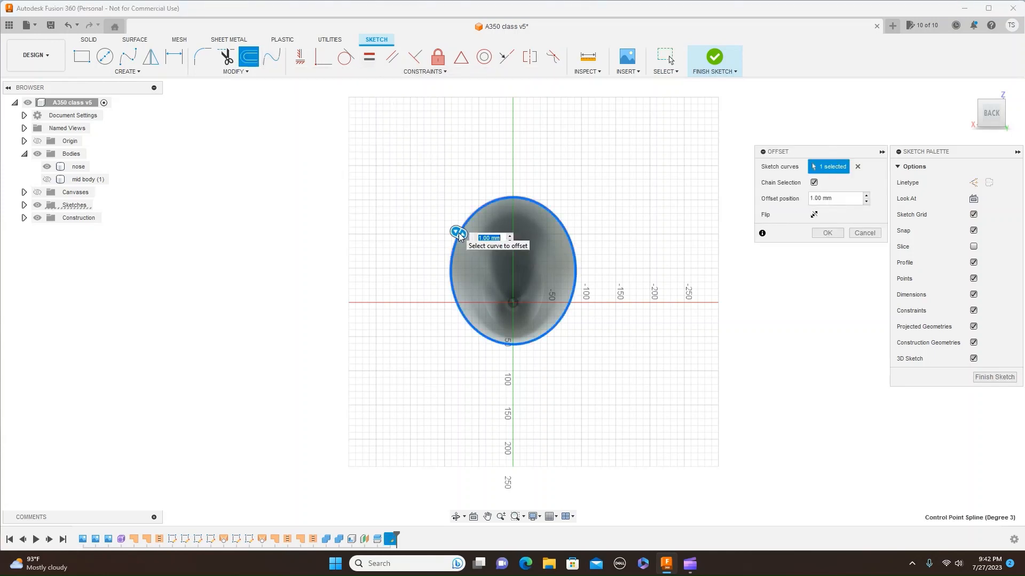
{"action": "left_click_drag", "start_coordinate": [460, 231], "coordinate": [467, 235]}
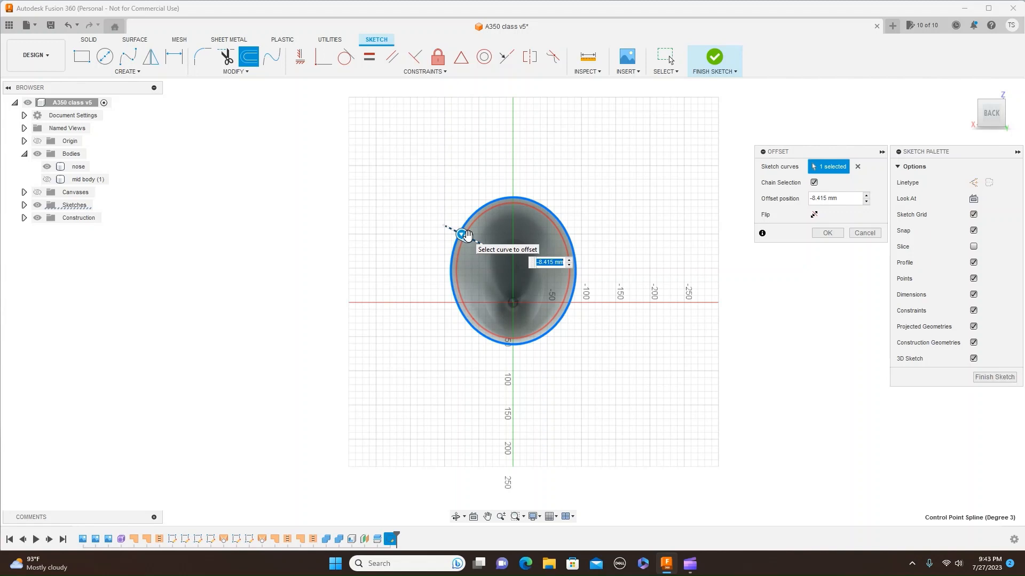
{"action": "key", "text": "BackSpace"}
{"action": "key", "text": "Return"}
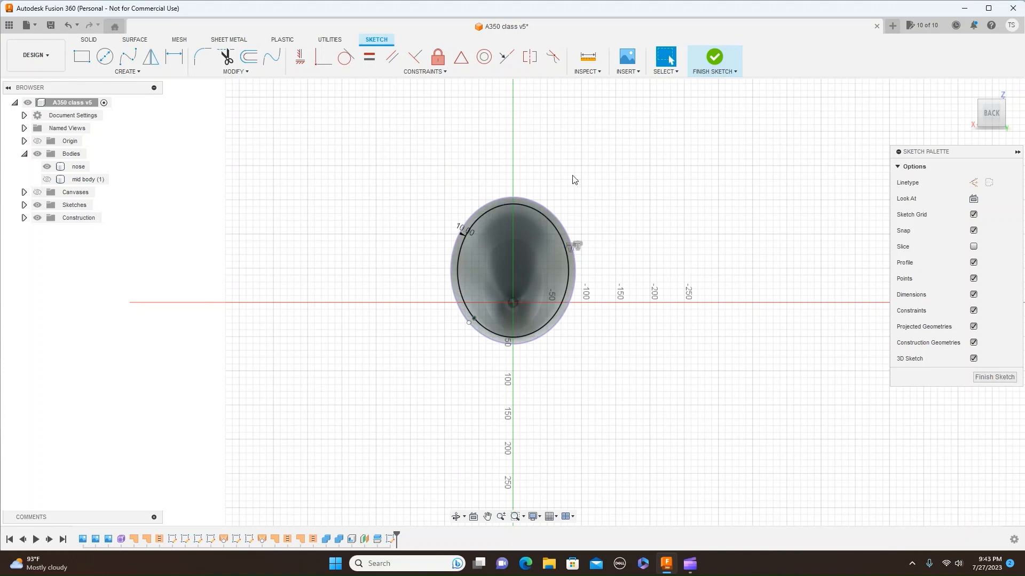
{"action": "left_click", "coordinate": [735, 72]}
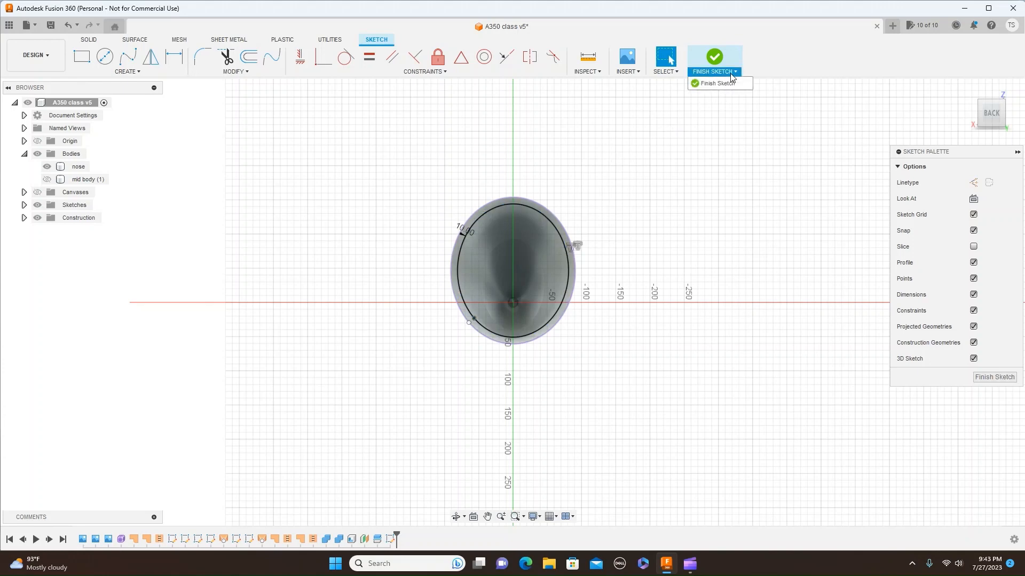
{"action": "left_click", "coordinate": [703, 85]}
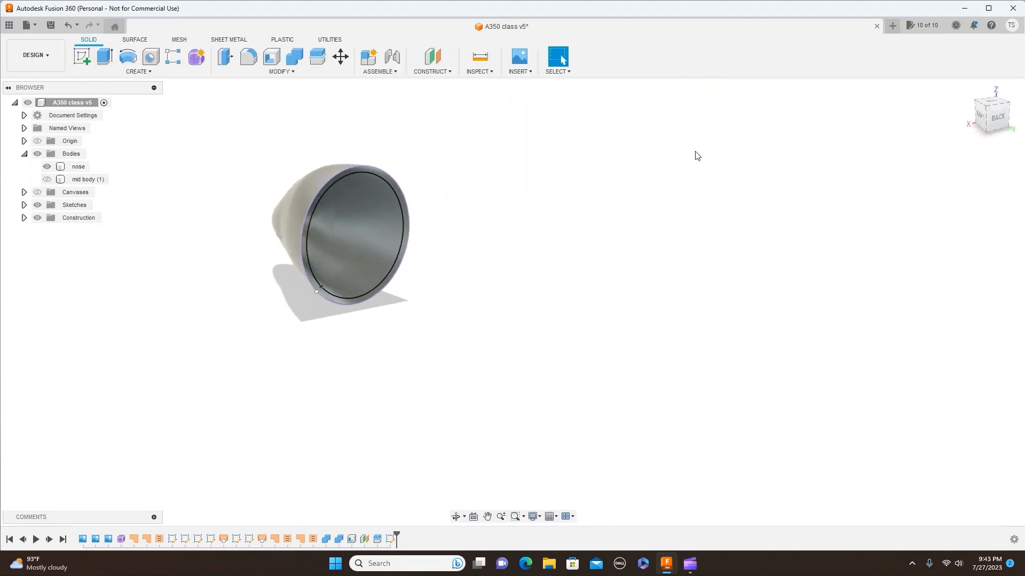
{"action": "scroll", "coordinate": [406, 229], "scroll_direction": "up", "scroll_amount": 5}
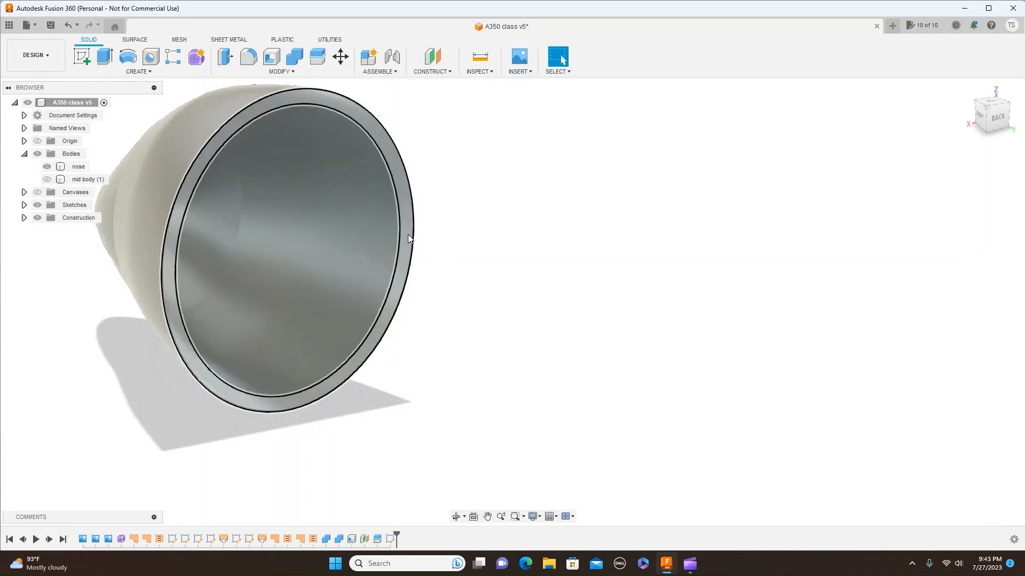
{"action": "middle_click_drag", "start_coordinate": [408, 238], "coordinate": [606, 244]}
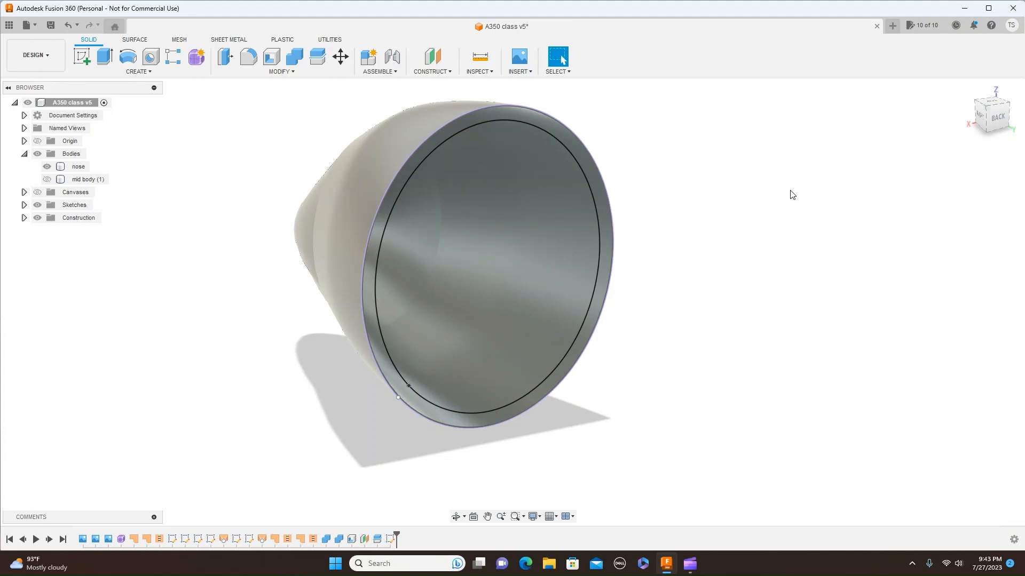
Extrude the 10 mm rim profile at the nose's open end by -3 mm, joining it to the nose body
{"action": "key", "text": "e"}
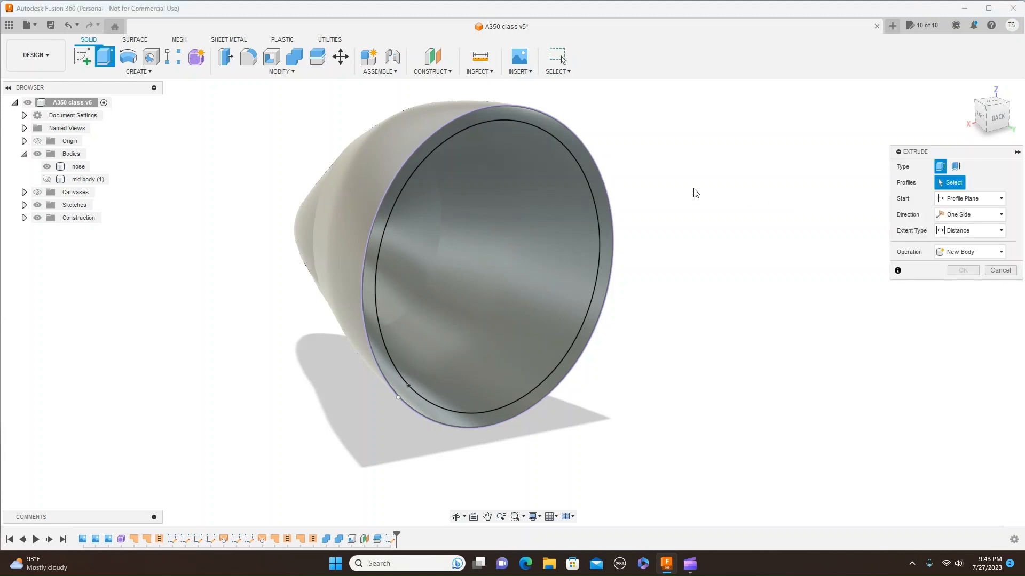
{"action": "left_click", "coordinate": [600, 213]}
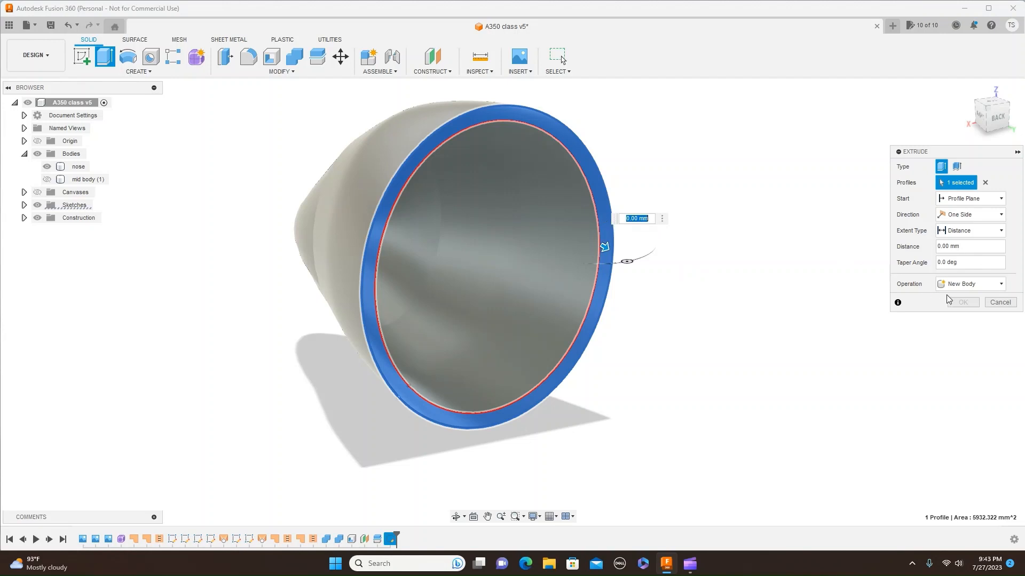
{"action": "left_click", "coordinate": [1000, 285]}
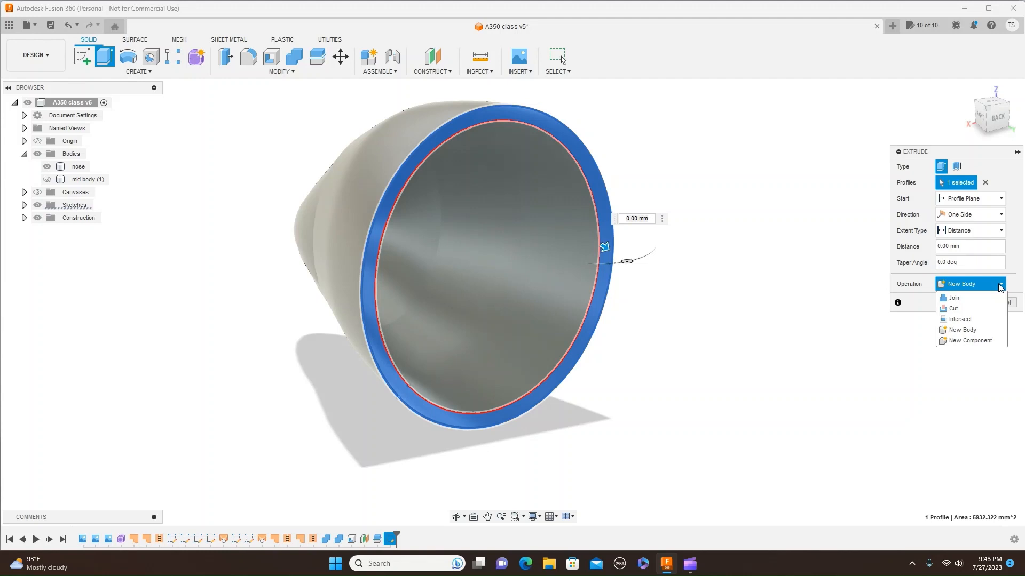
{"action": "left_click", "coordinate": [975, 299]}
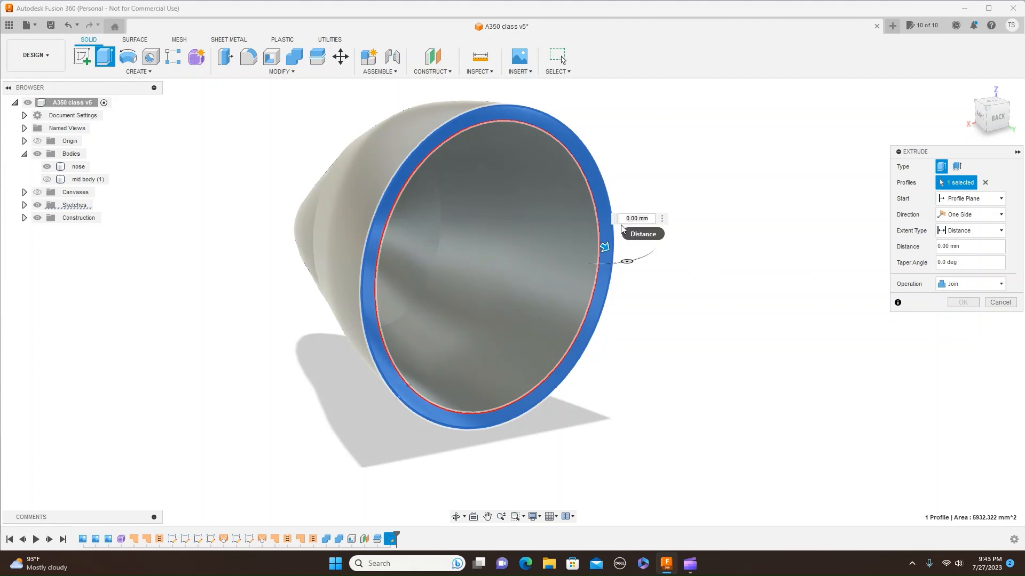
{"action": "left_click_drag", "start_coordinate": [596, 247], "coordinate": [590, 235]}
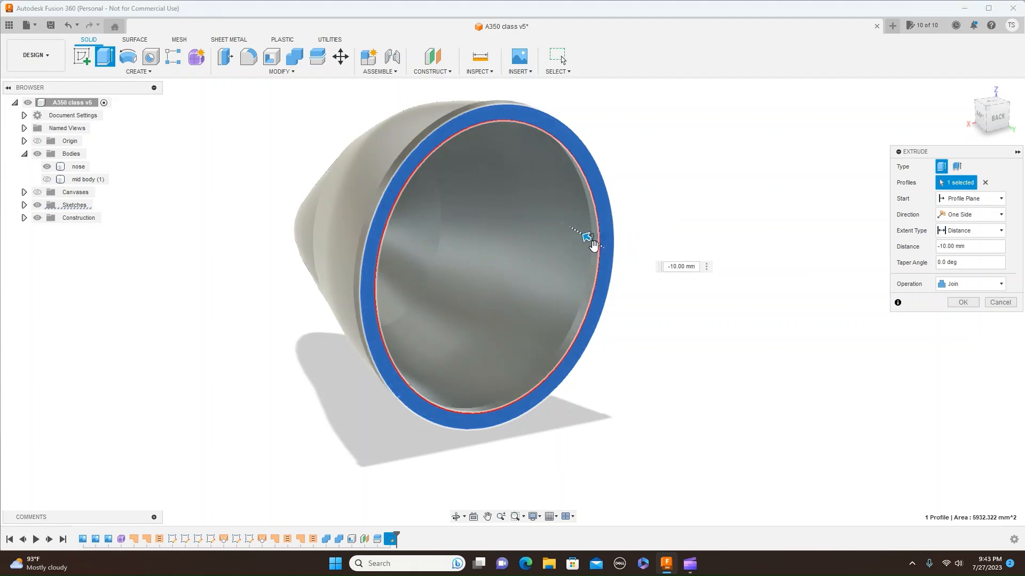
{"action": "left_click", "coordinate": [678, 266]}
{"action": "left_click", "coordinate": [676, 266]}
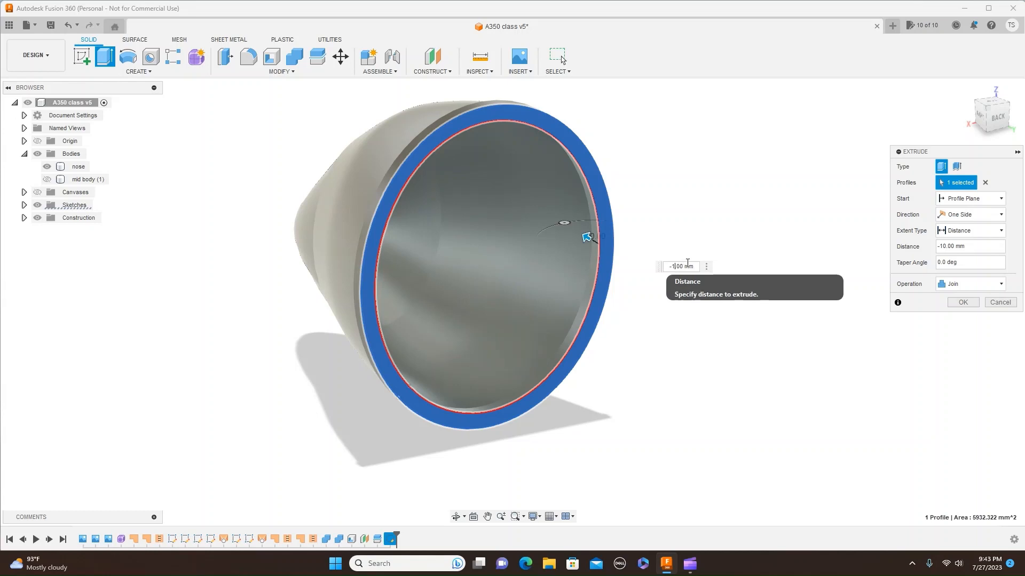
{"action": "key", "text": "BackSpace"}
{"action": "type", "text": "3"}
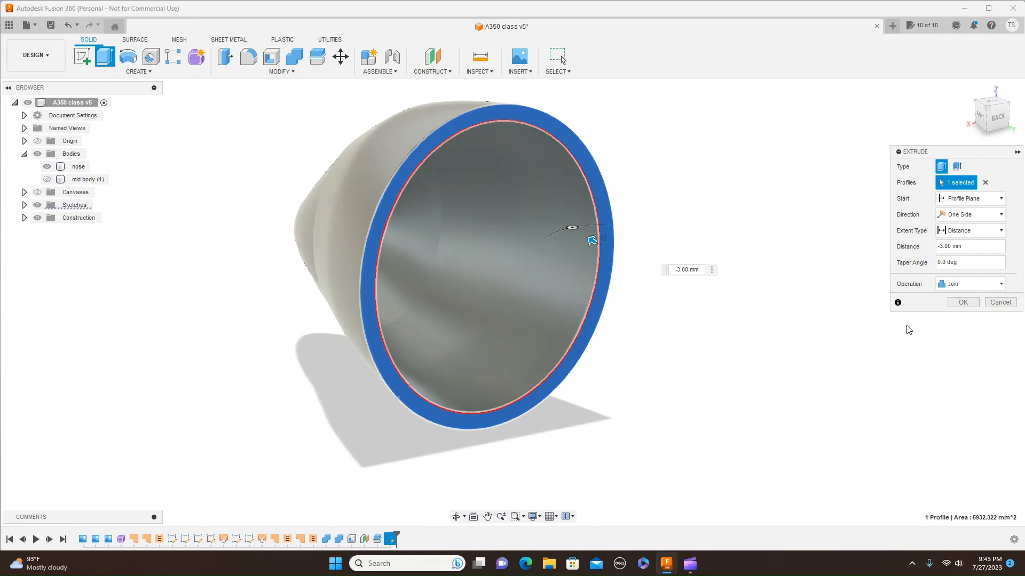
{"action": "left_click", "coordinate": [961, 303]}
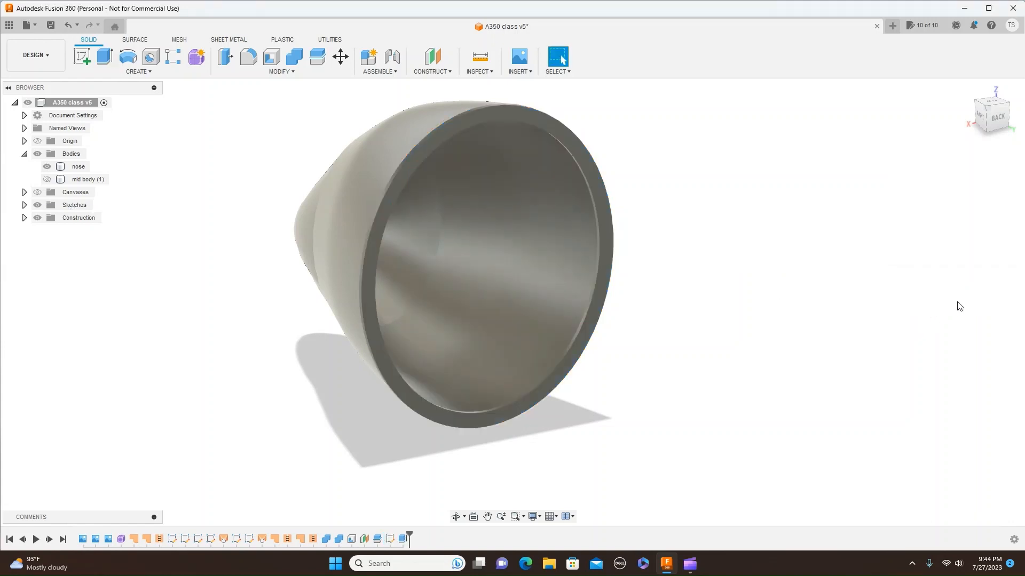
Examine the new rim at the nose's open rear end from the back and at an angle
{"action": "left_click", "coordinate": [611, 233]}
{"action": "key", "text": "Escape"}
{"action": "left_click", "coordinate": [999, 118]}
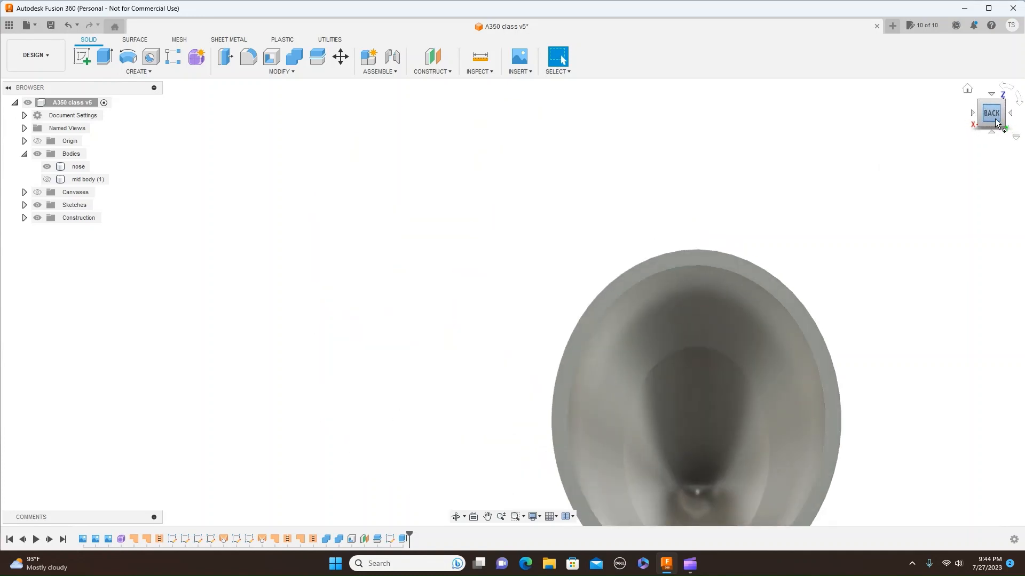
{"action": "middle_click_drag", "start_coordinate": [825, 262], "coordinate": [624, 167]}
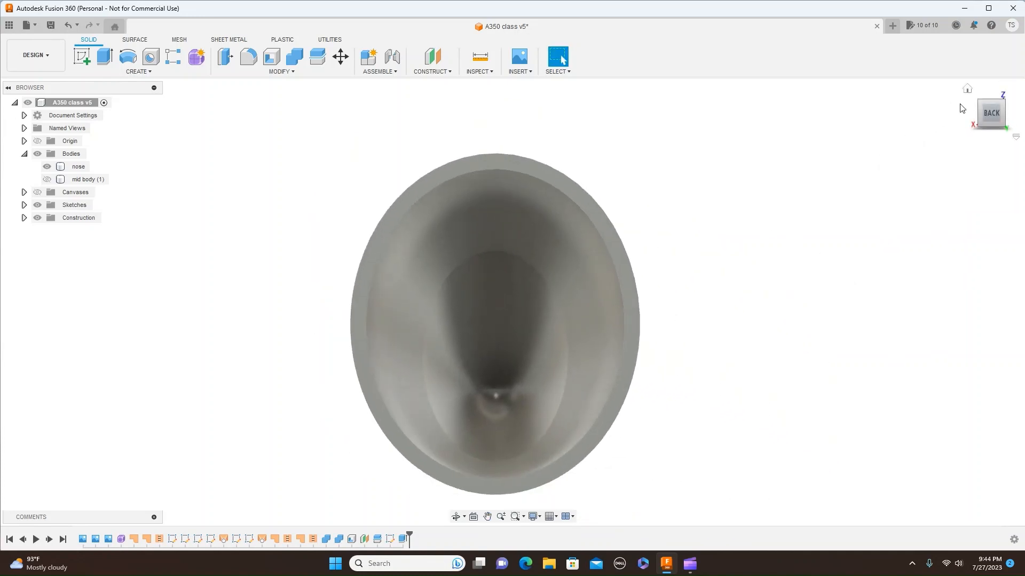
{"action": "left_click", "coordinate": [977, 114]}
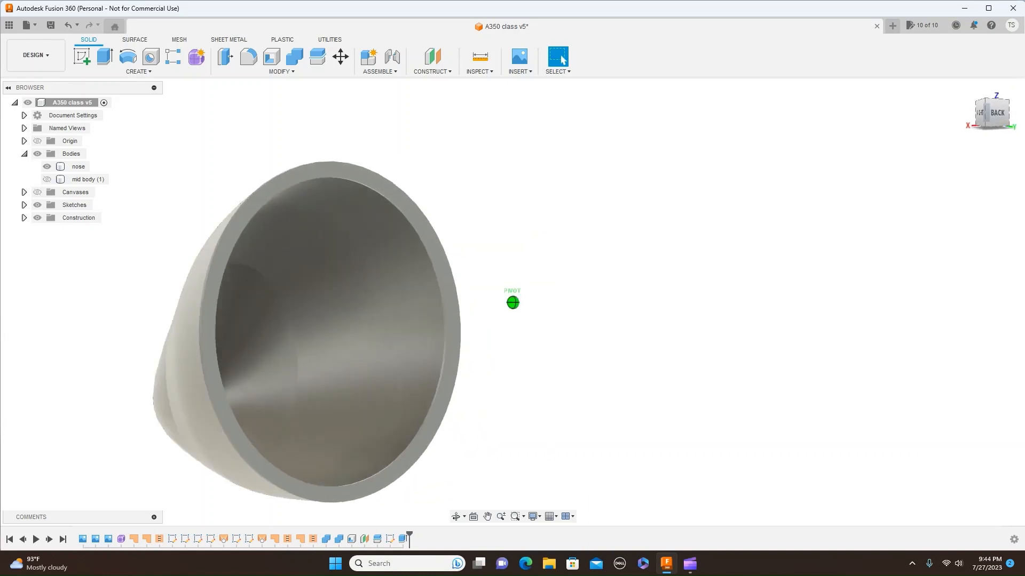
{"action": "left_click", "coordinate": [326, 425]}
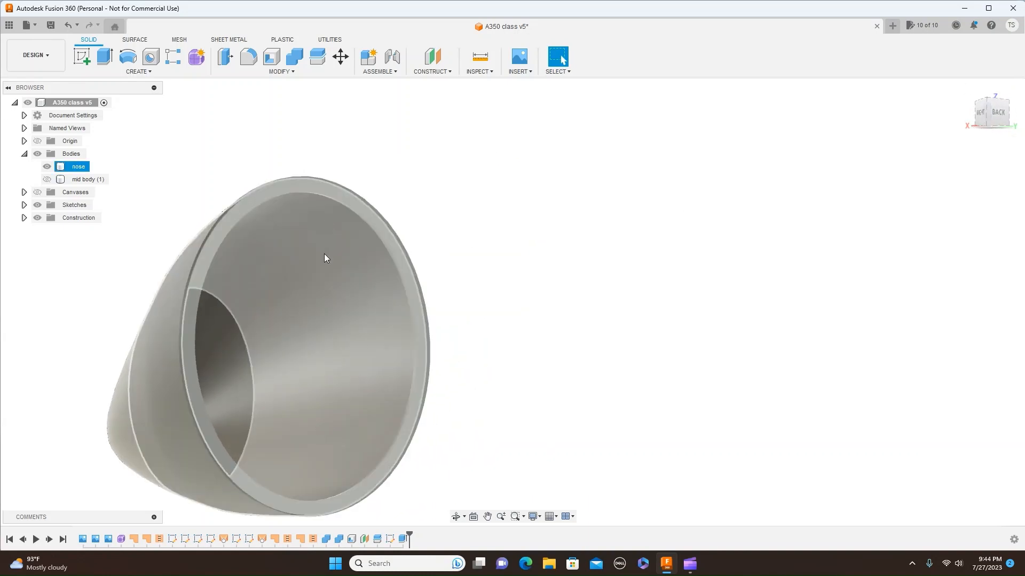
{"action": "left_click", "coordinate": [485, 286]}
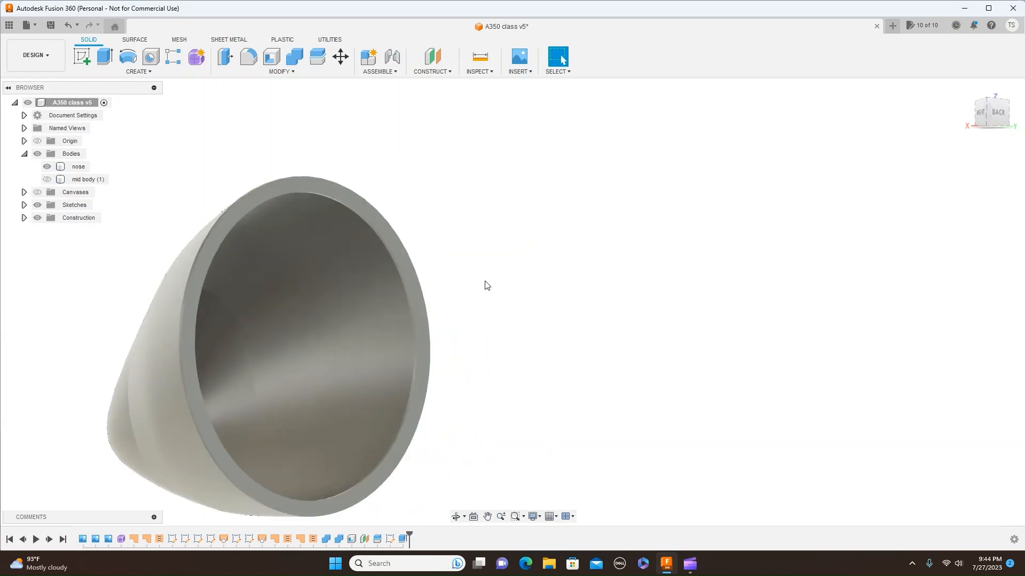
{"action": "middle_click_drag", "start_coordinate": [536, 281], "coordinate": [720, 234]}
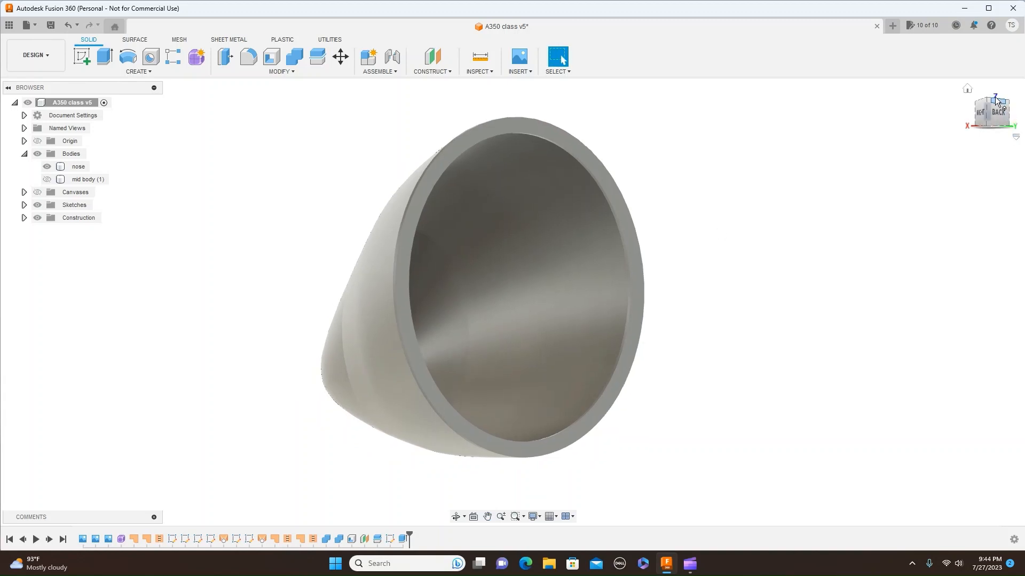
{"action": "middle_click_drag", "start_coordinate": [1000, 121], "coordinate": [950, 124], "text": "shift"}
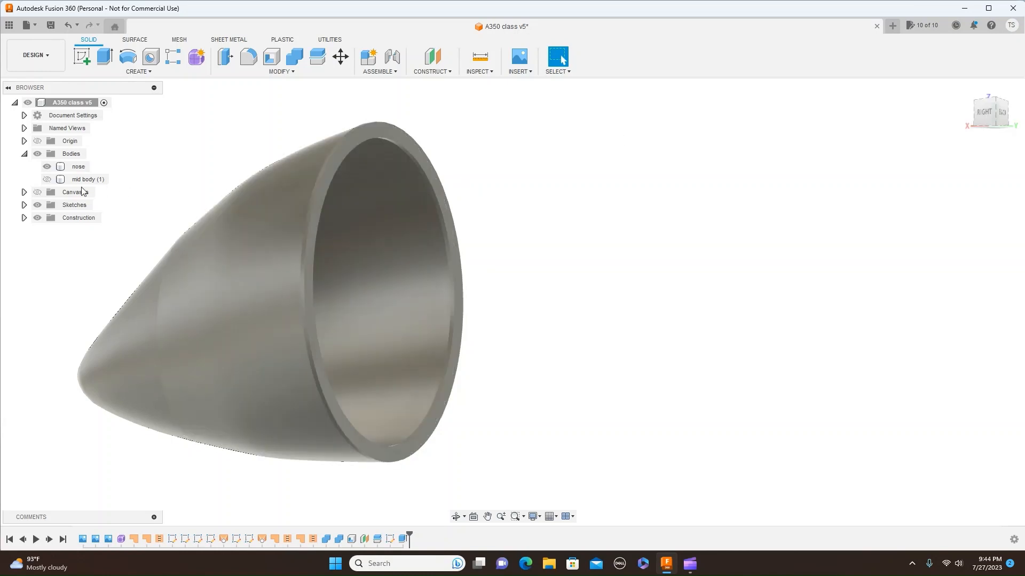
Show the mid body (1) and examine where the nose and mid section divide the fuselage in side view
{"action": "left_click", "coordinate": [48, 180]}
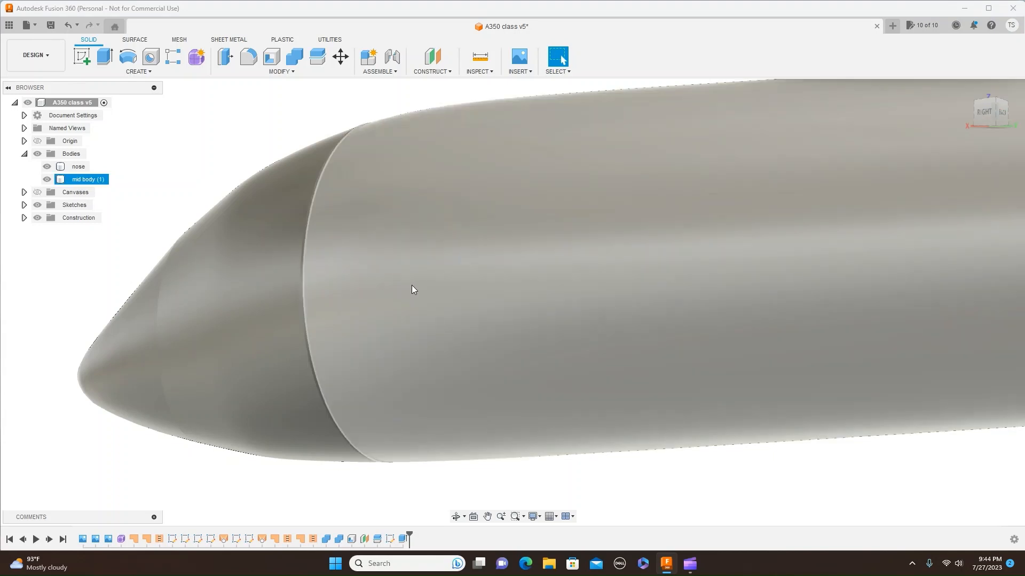
{"action": "scroll", "coordinate": [411, 290], "scroll_direction": "down", "scroll_amount": 5}
{"action": "scroll", "coordinate": [412, 289], "scroll_direction": "down", "scroll_amount": 2}
{"action": "left_click", "coordinate": [782, 192]}
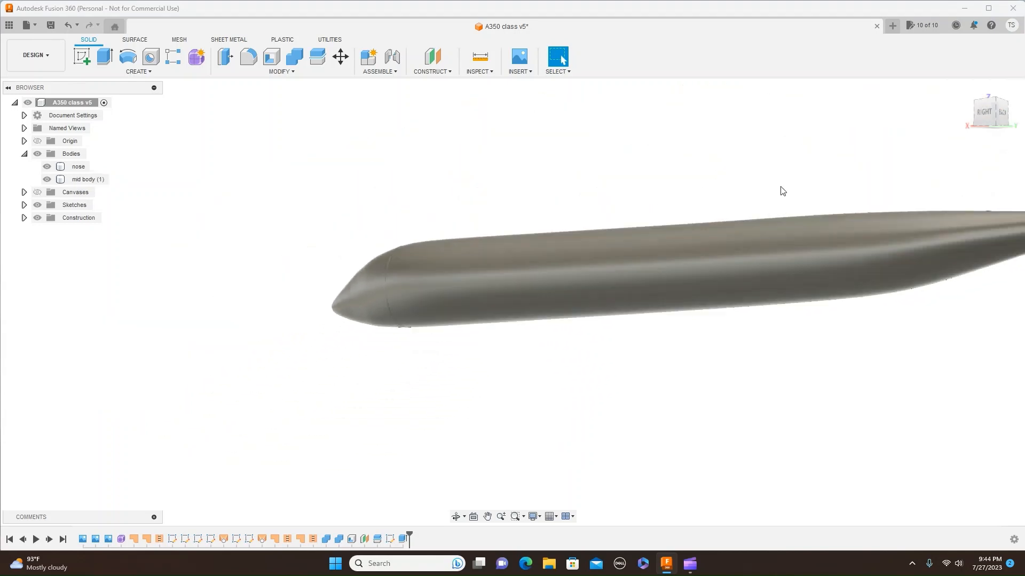
{"action": "left_click", "coordinate": [984, 107]}
{"action": "middle_click_drag", "start_coordinate": [796, 393], "coordinate": [599, 407]}
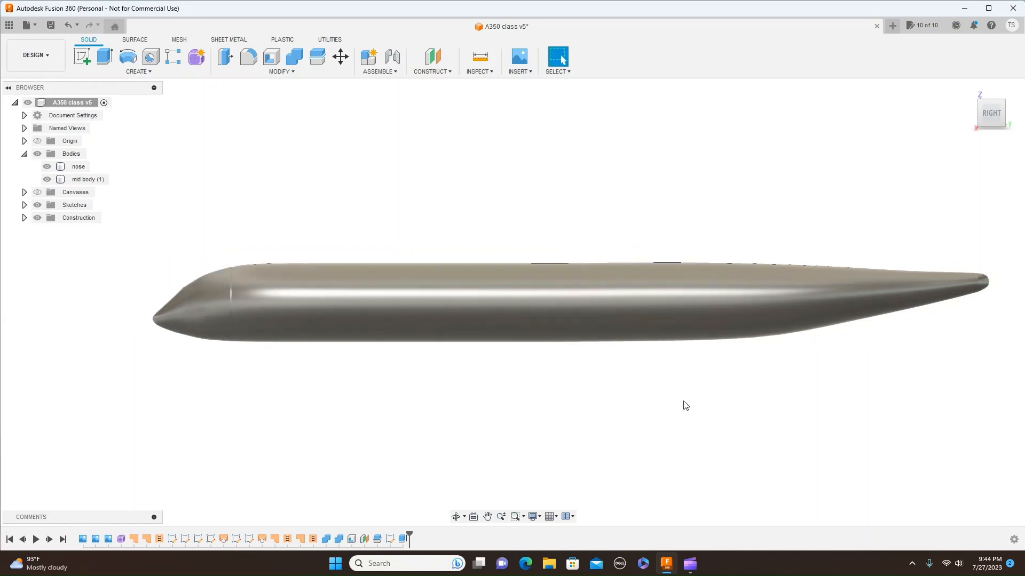
{"action": "left_click", "coordinate": [193, 306]}
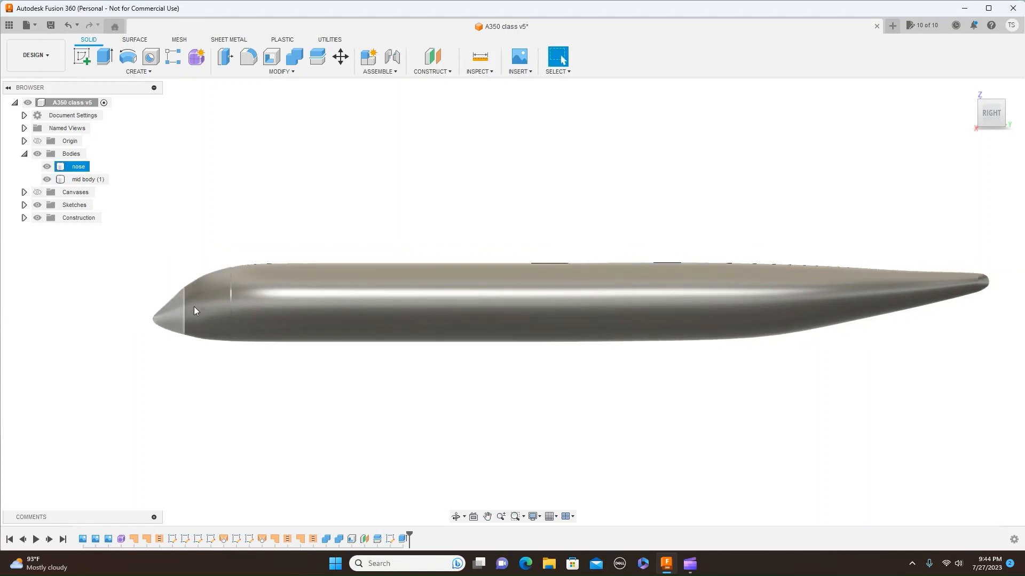
{"action": "left_click", "coordinate": [350, 302]}
{"action": "left_click", "coordinate": [216, 311]}
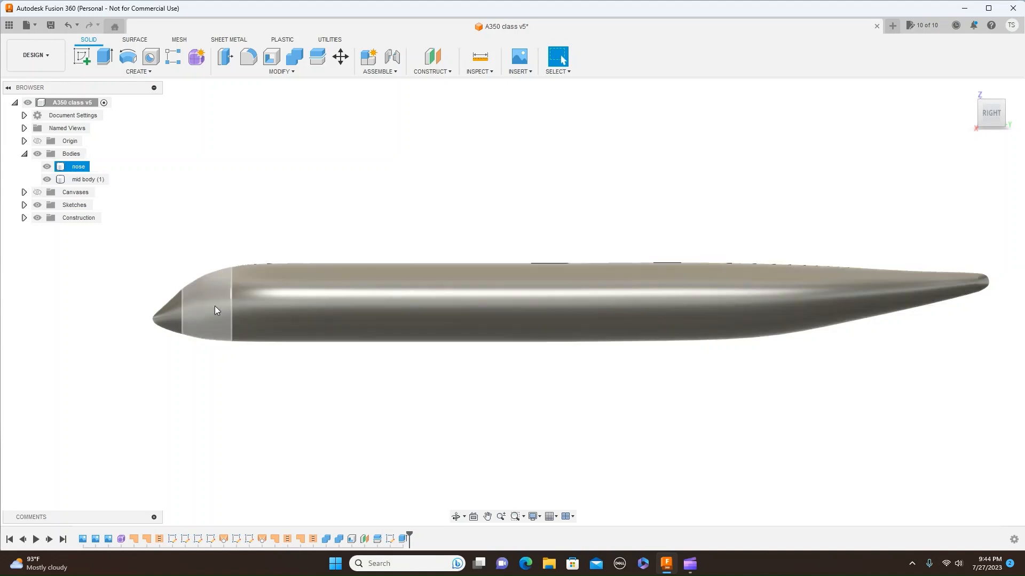
{"action": "left_click", "coordinate": [283, 313]}
{"action": "left_click", "coordinate": [807, 256]}
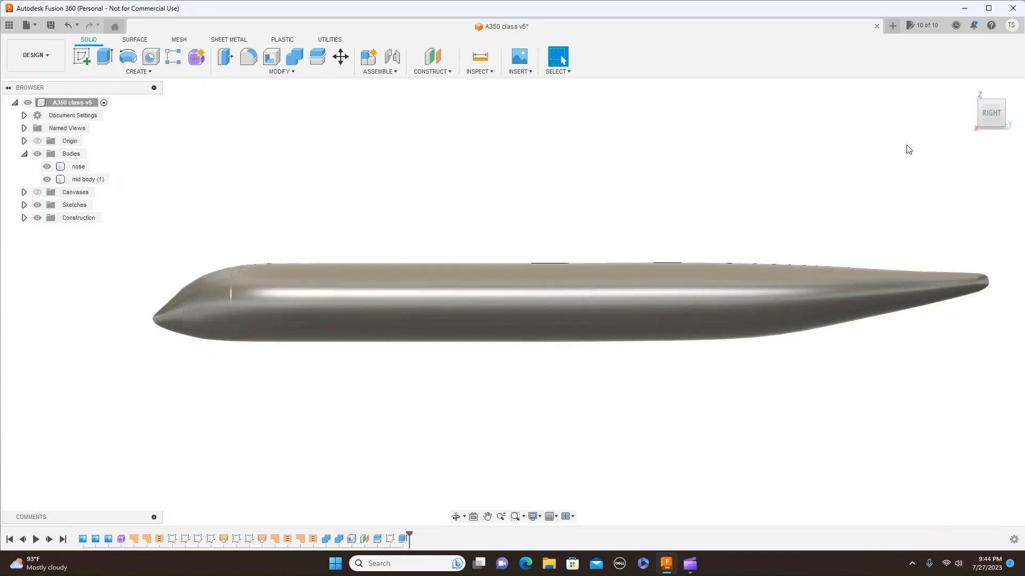
{"action": "scroll", "coordinate": [836, 214], "scroll_direction": "down", "scroll_amount": 1}
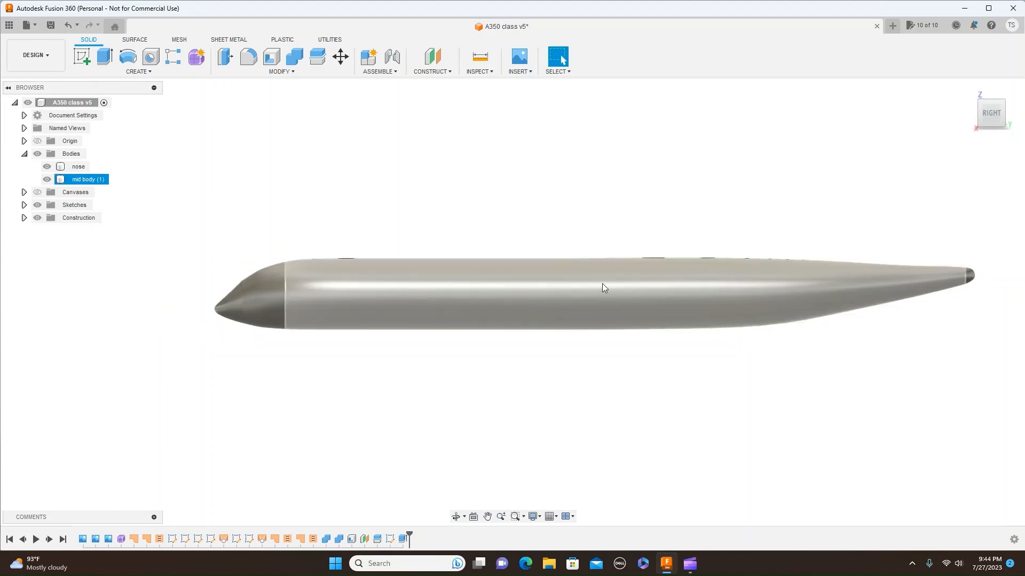
Hide the mid body (1) and inspect the rimmed open end of the nose at an angle
{"action": "left_click", "coordinate": [51, 182]}
{"action": "left_click", "coordinate": [48, 180]}
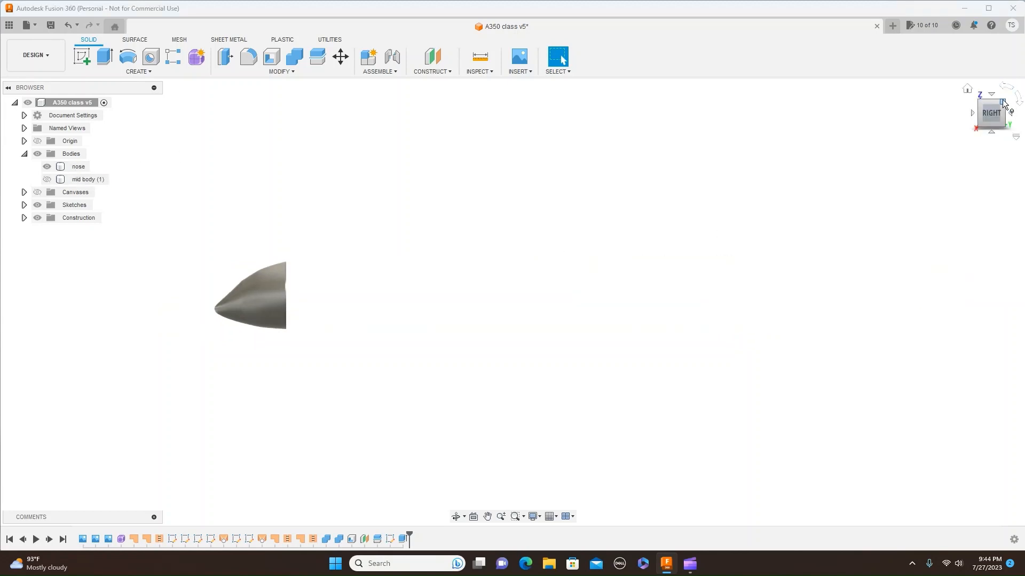
{"action": "left_click_drag", "start_coordinate": [1000, 107], "coordinate": [968, 126]}
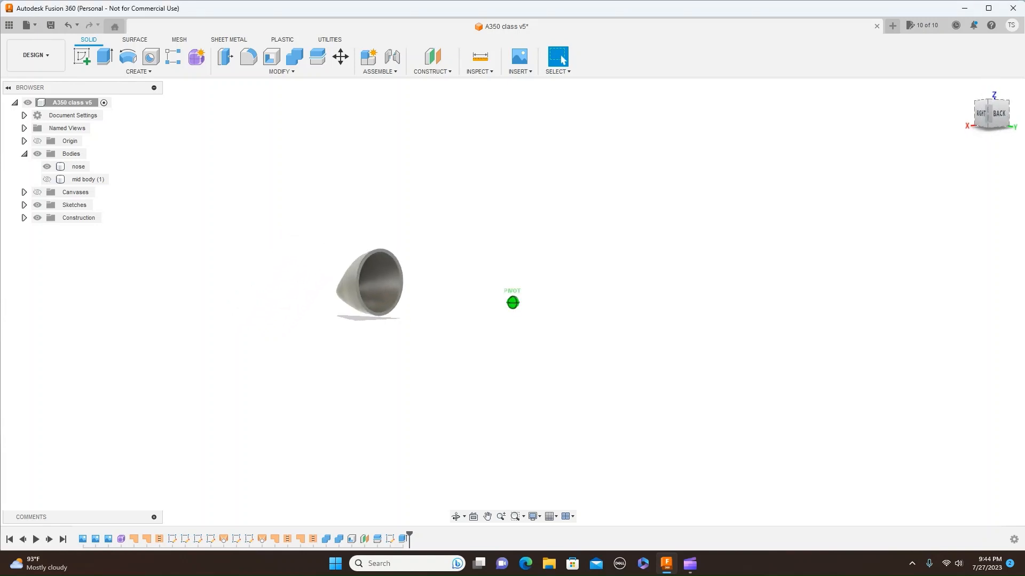
{"action": "scroll", "coordinate": [744, 260], "scroll_direction": "up", "scroll_amount": 2}
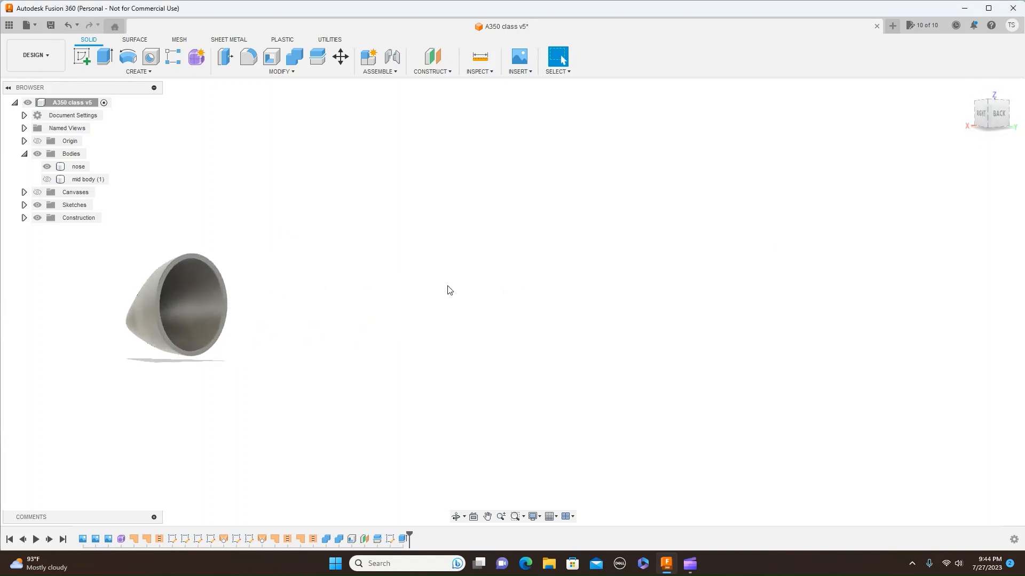
{"action": "middle_click_drag", "start_coordinate": [448, 288], "coordinate": [729, 286]}
{"action": "scroll", "coordinate": [587, 284], "scroll_direction": "up", "scroll_amount": 2}
{"action": "middle_click_drag", "start_coordinate": [507, 279], "coordinate": [680, 267]}
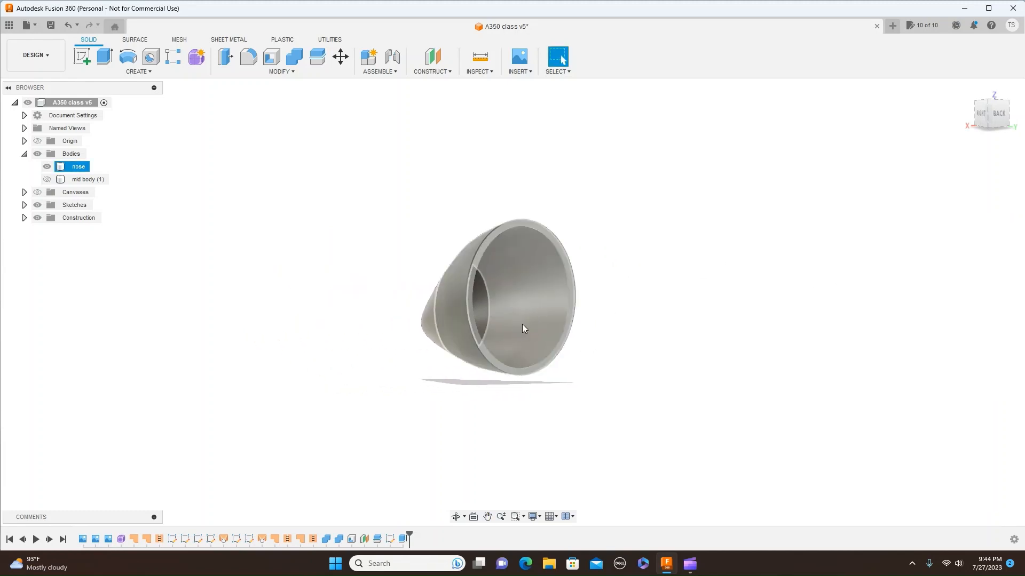
{"action": "key", "text": "Escape"}
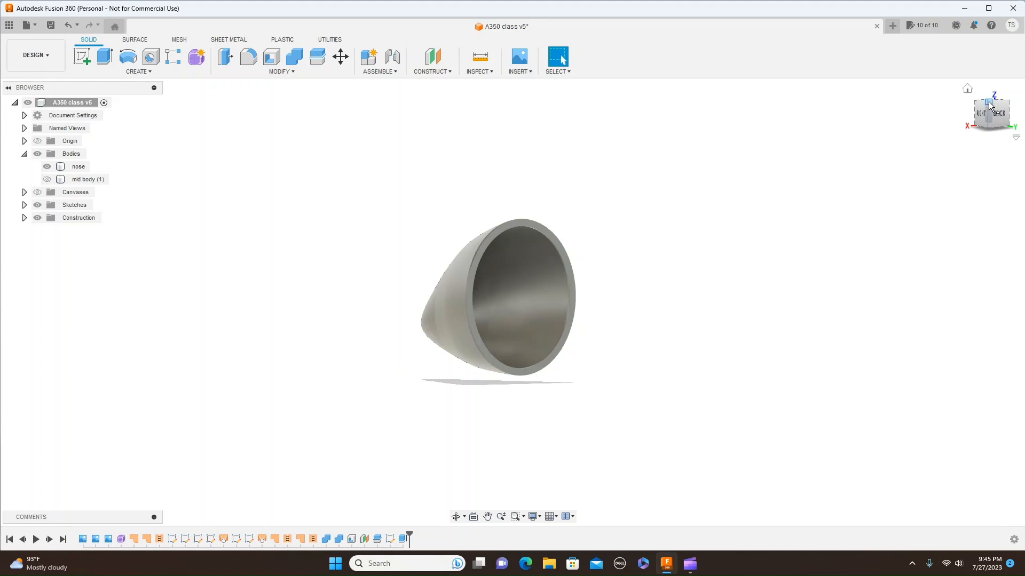
{"action": "mouse_move", "coordinate": [988, 101]}
{"action": "left_mouse_down"}
{"action": "mouse_move", "coordinate": [985, 113]}
{"action": "mouse_move", "coordinate": [997, 112]}
{"action": "left_mouse_up"}
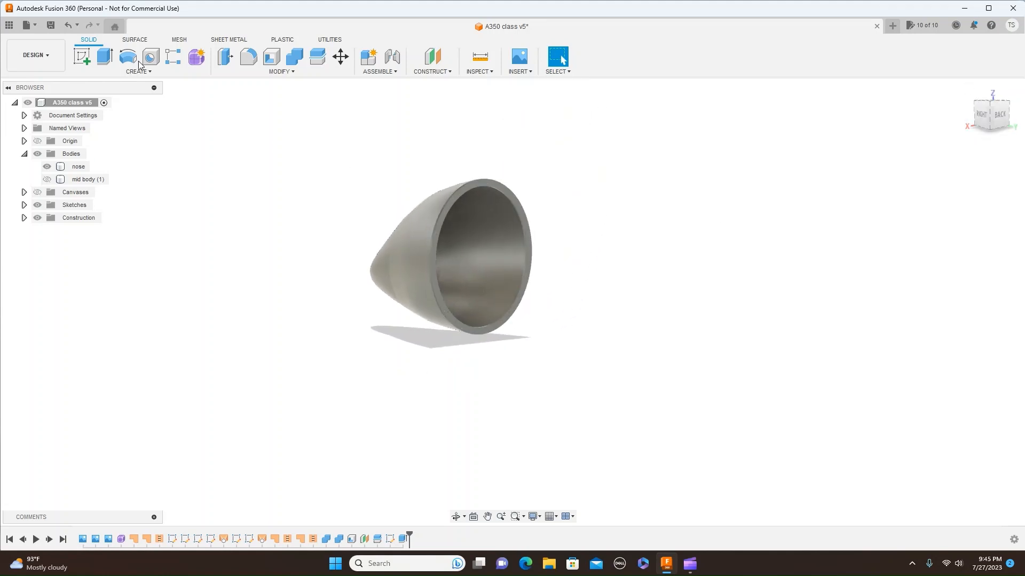
{"action": "left_click", "coordinate": [83, 58]}
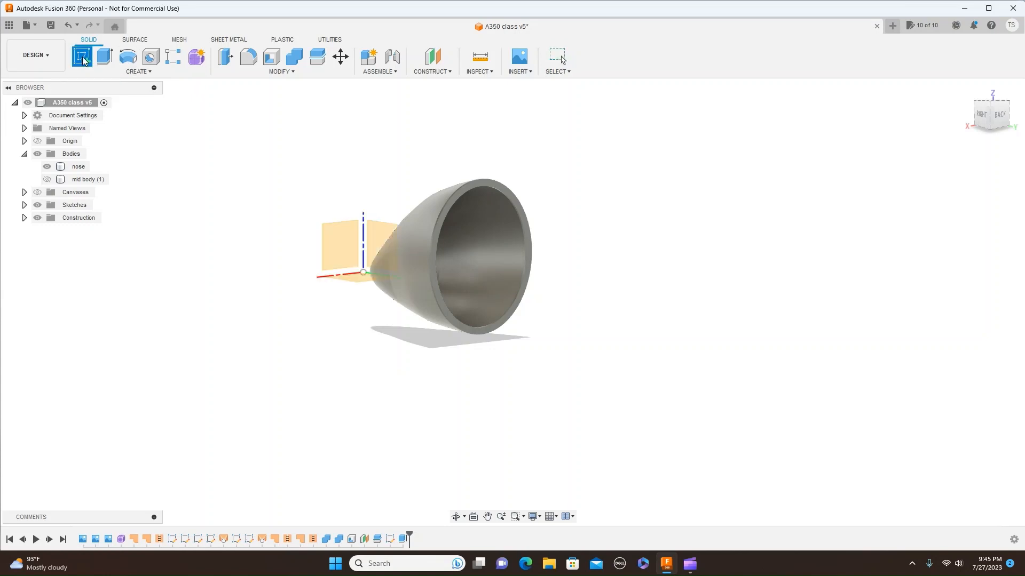
{"action": "left_click", "coordinate": [981, 116]}
{"action": "middle_click_drag", "start_coordinate": [483, 286], "coordinate": [773, 290]}
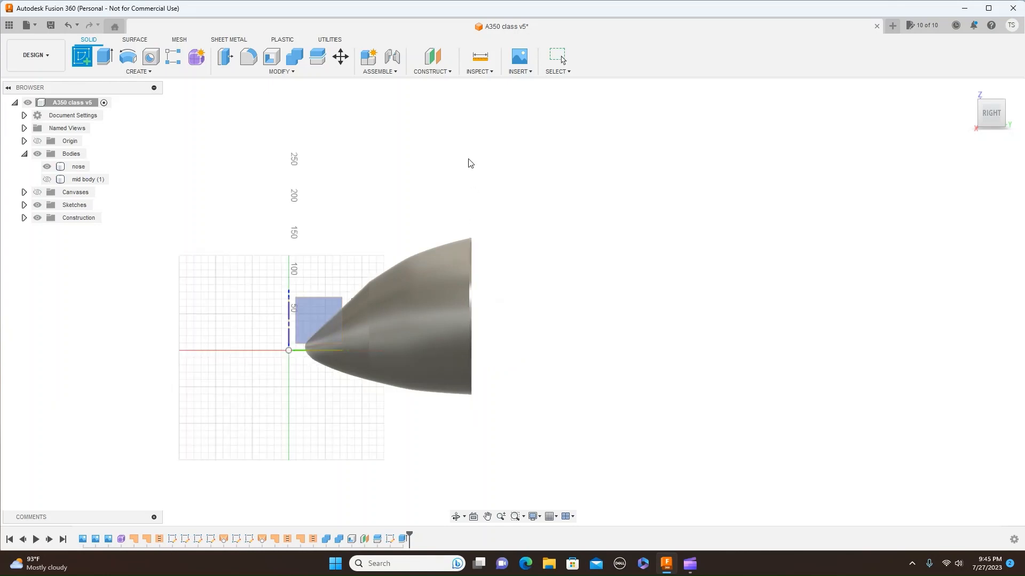
Create a construction plane offset 20 mm upward from the XY plane at the nose
{"action": "left_click", "coordinate": [449, 75]}
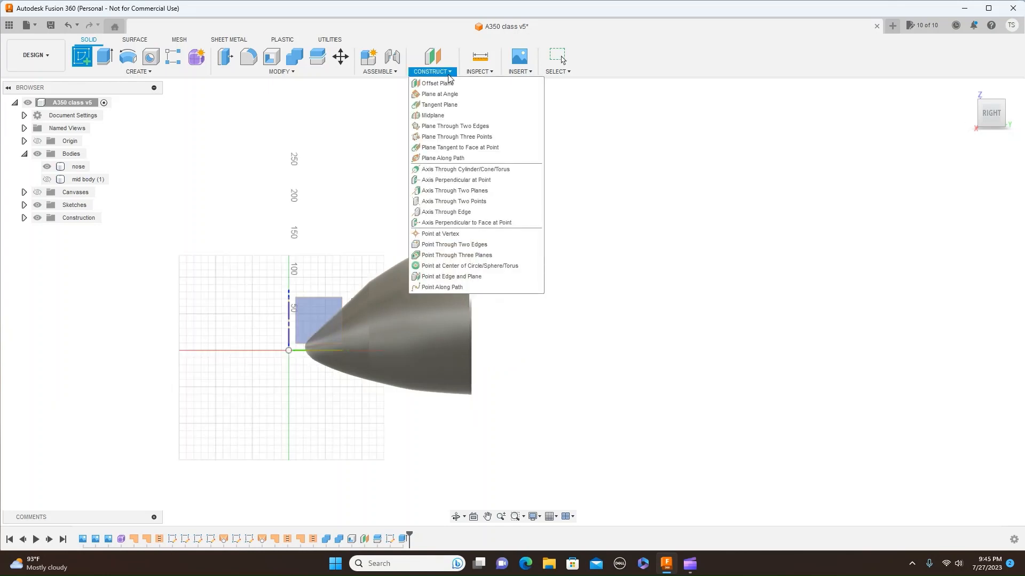
{"action": "left_click", "coordinate": [438, 83]}
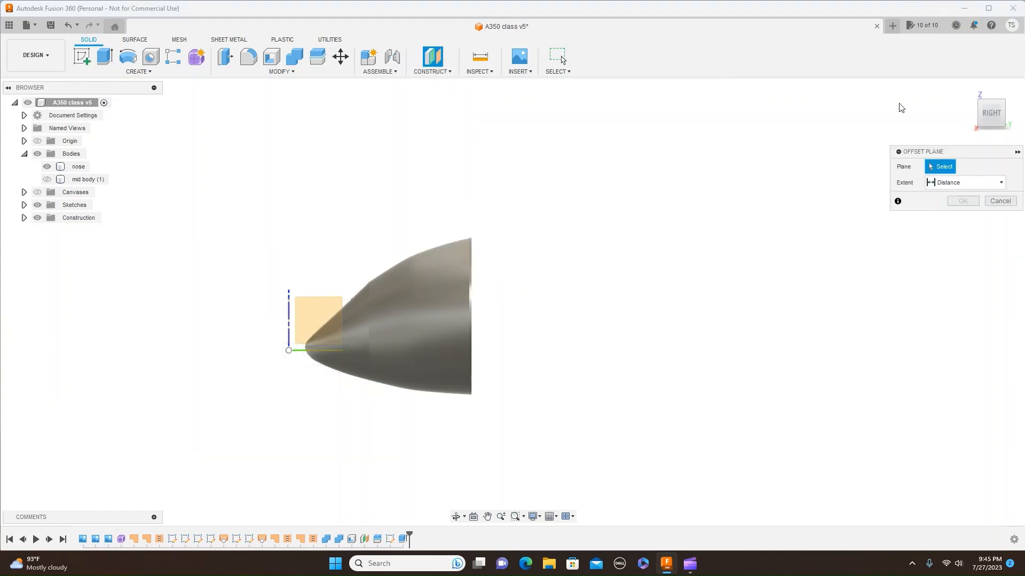
{"action": "left_click", "coordinate": [1003, 105]}
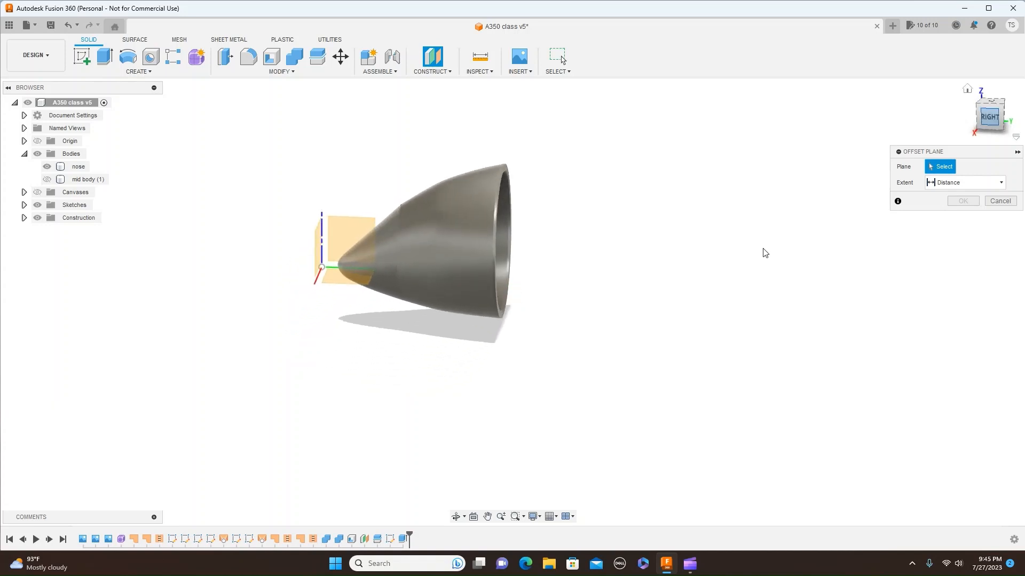
{"action": "left_click", "coordinate": [348, 283]}
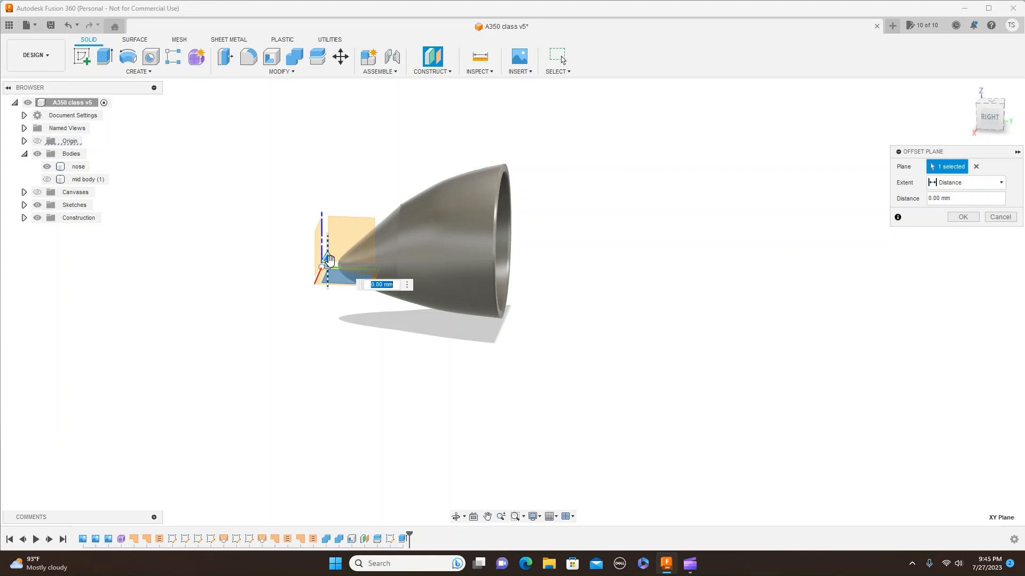
{"action": "left_click_drag", "start_coordinate": [327, 261], "coordinate": [330, 247]}
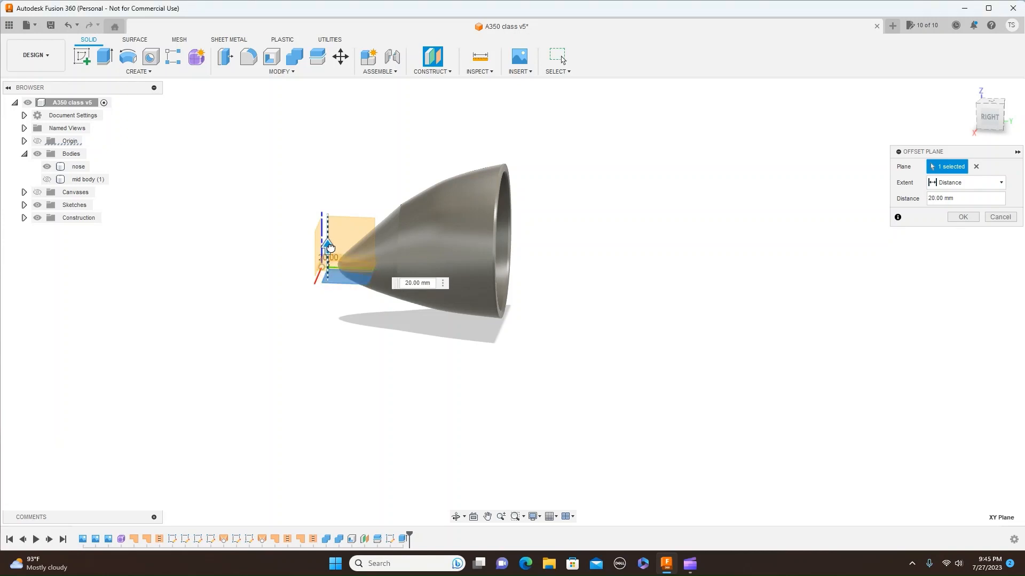
{"action": "left_click", "coordinate": [994, 120]}
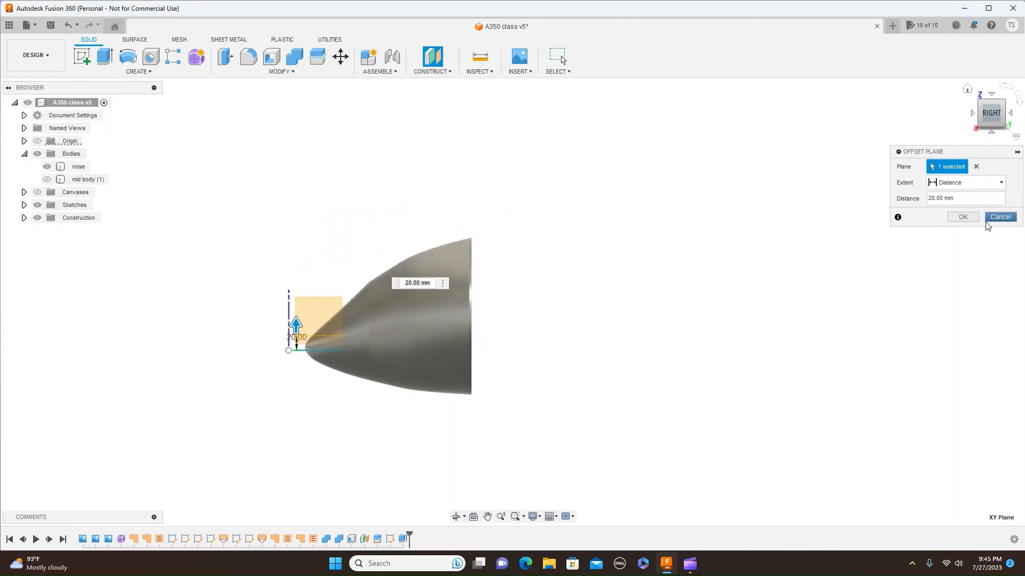
{"action": "left_click", "coordinate": [964, 217]}
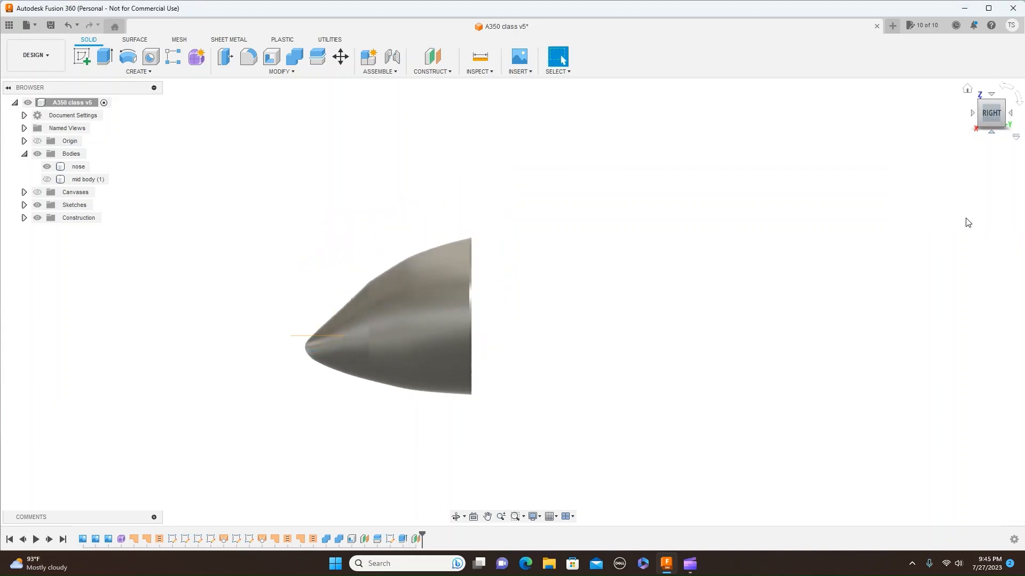
Start a sketch on the horizontal plane offset 20 mm above the XY plane
{"action": "left_click", "coordinate": [991, 94]}
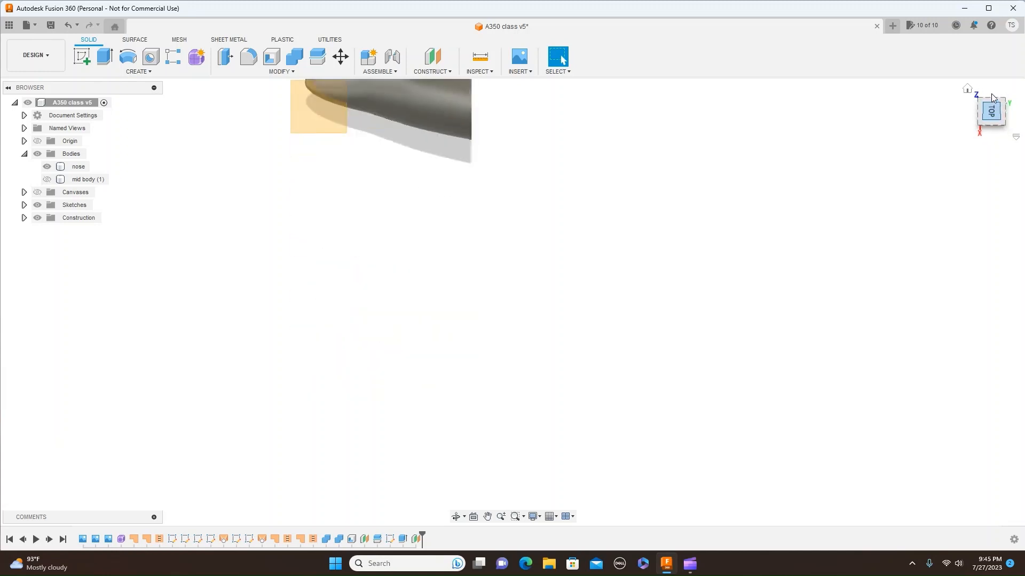
{"action": "middle_click_drag", "start_coordinate": [746, 245], "coordinate": [764, 322]}
{"action": "middle_click_drag", "start_coordinate": [736, 214], "coordinate": [735, 284]}
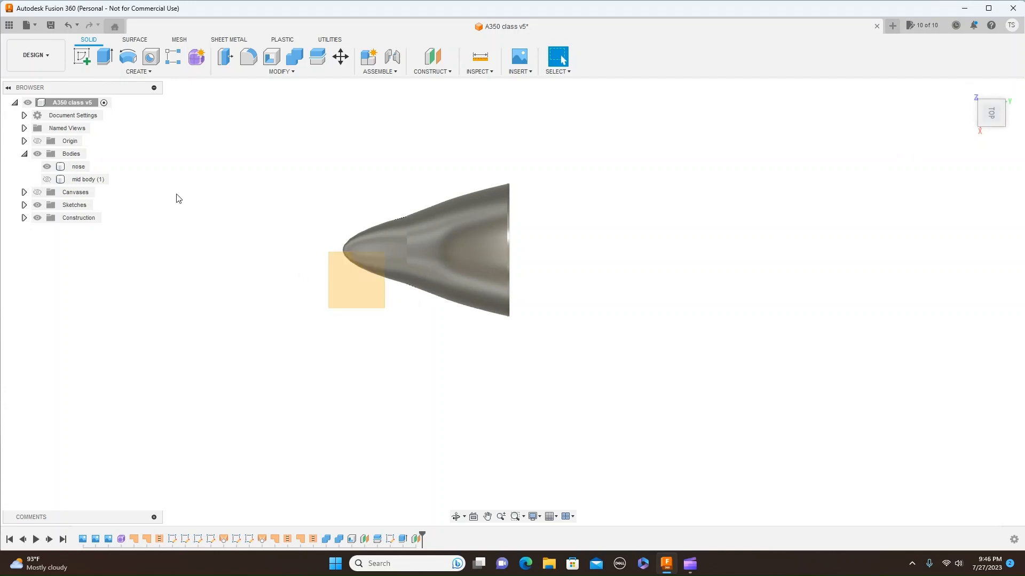
{"action": "left_click", "coordinate": [80, 57]}
{"action": "left_click", "coordinate": [356, 280]}
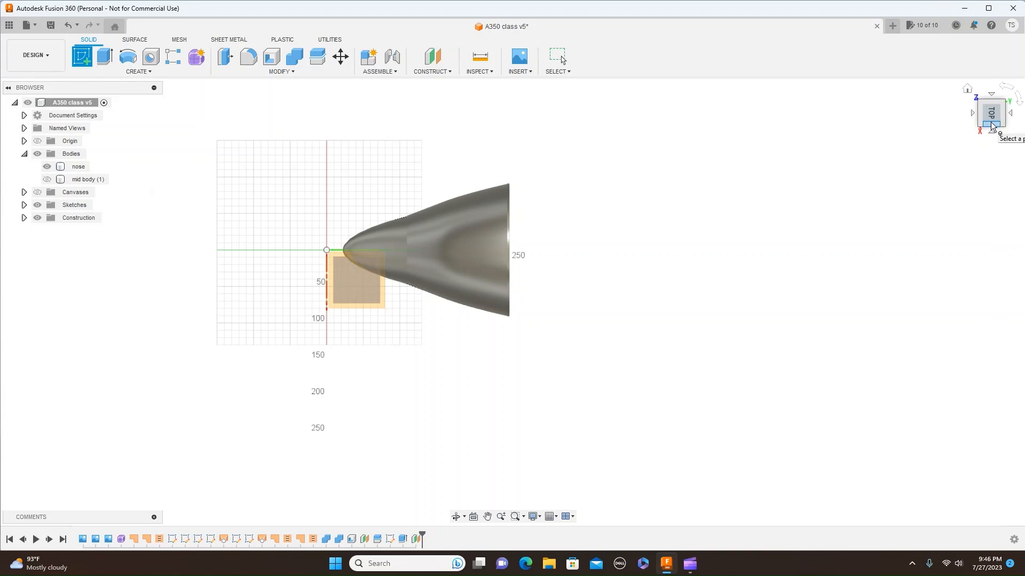
{"action": "left_click_drag", "start_coordinate": [990, 130], "coordinate": [994, 132]}
{"action": "left_click", "coordinate": [346, 324]}
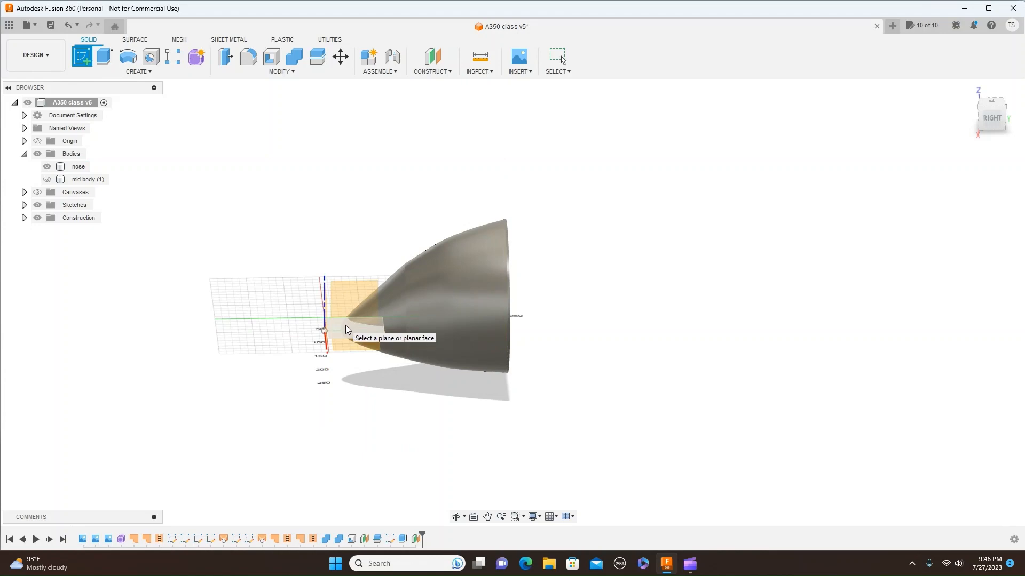
{"action": "left_click", "coordinate": [380, 331]}
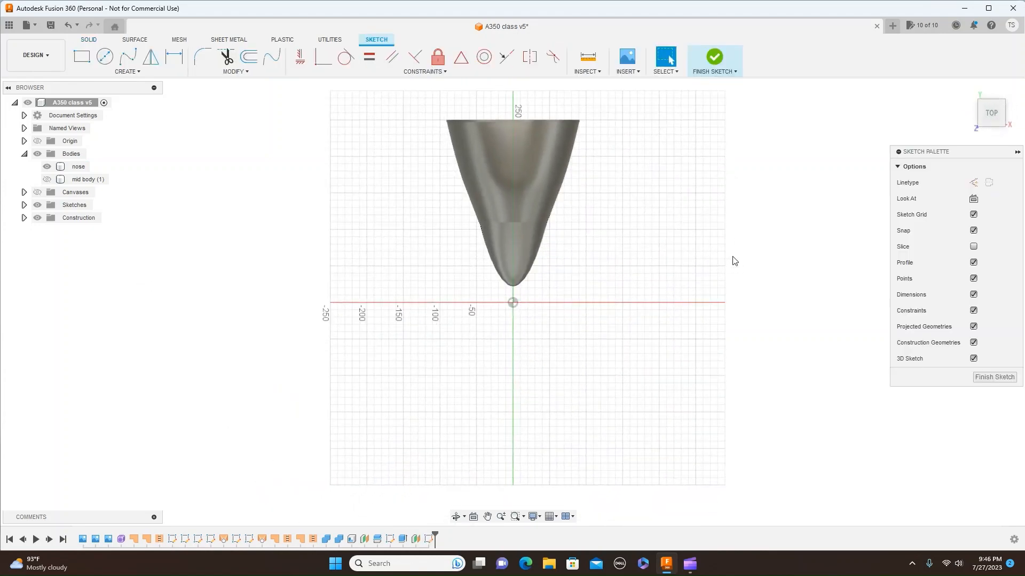
Try a thin two-point rectangle across the nose near its open end, and undo it
{"action": "scroll", "coordinate": [734, 261], "scroll_direction": "up", "scroll_amount": 2}
{"action": "middle_click_drag", "start_coordinate": [739, 167], "coordinate": [790, 306]}
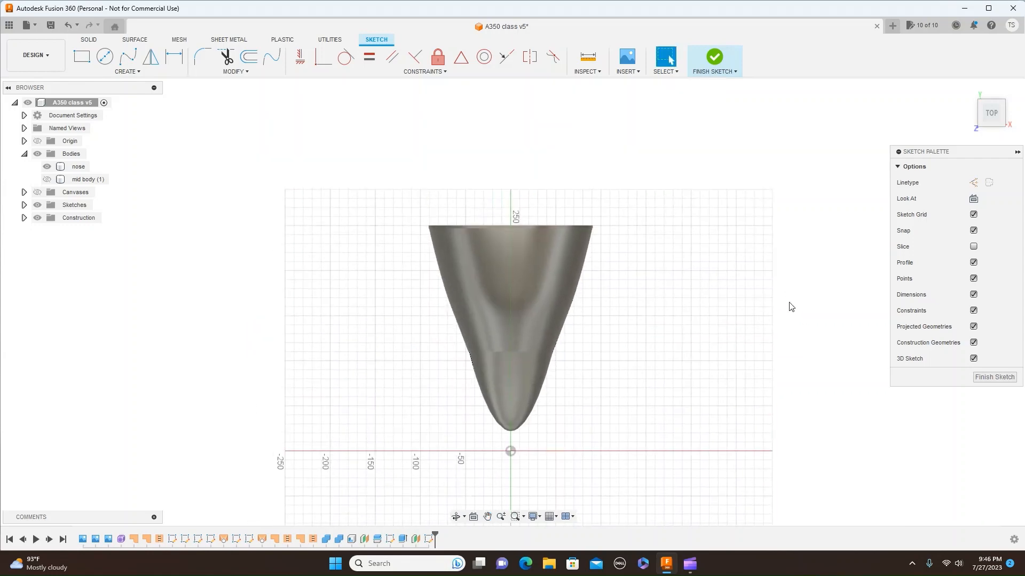
{"action": "scroll", "coordinate": [791, 306], "scroll_direction": "up", "scroll_amount": 1}
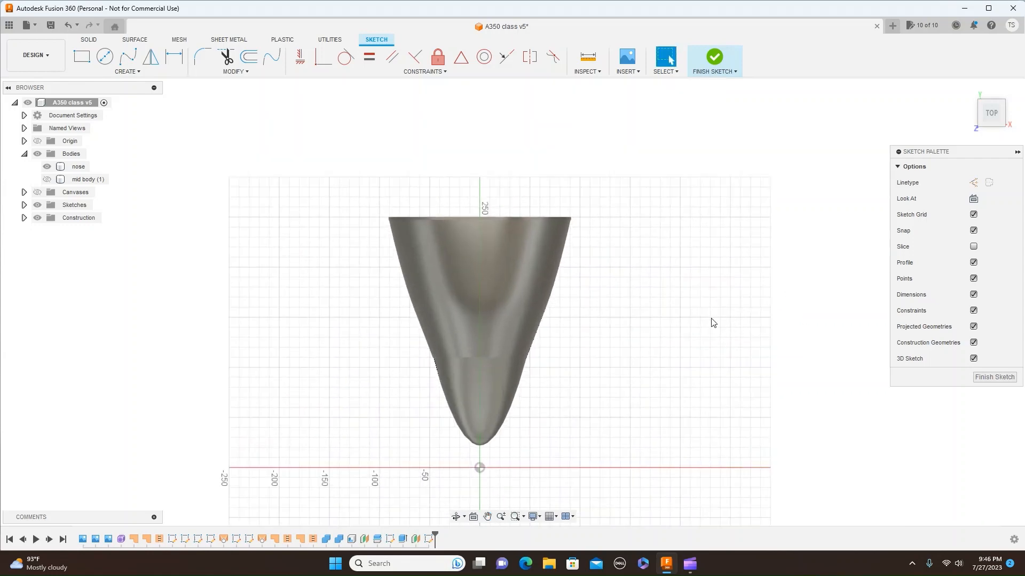
{"action": "left_click", "coordinate": [82, 57]}
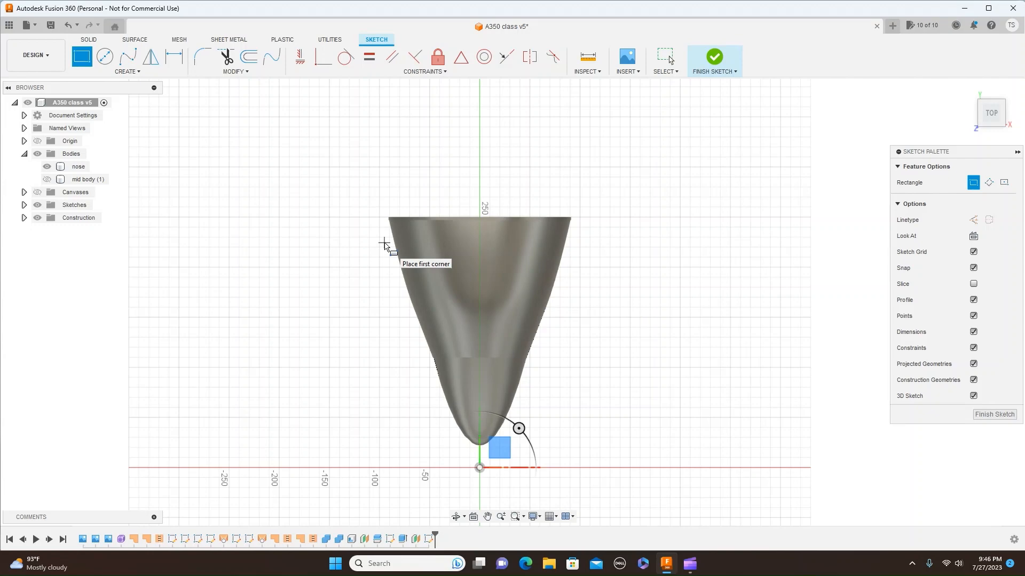
{"action": "left_click", "coordinate": [384, 243]}
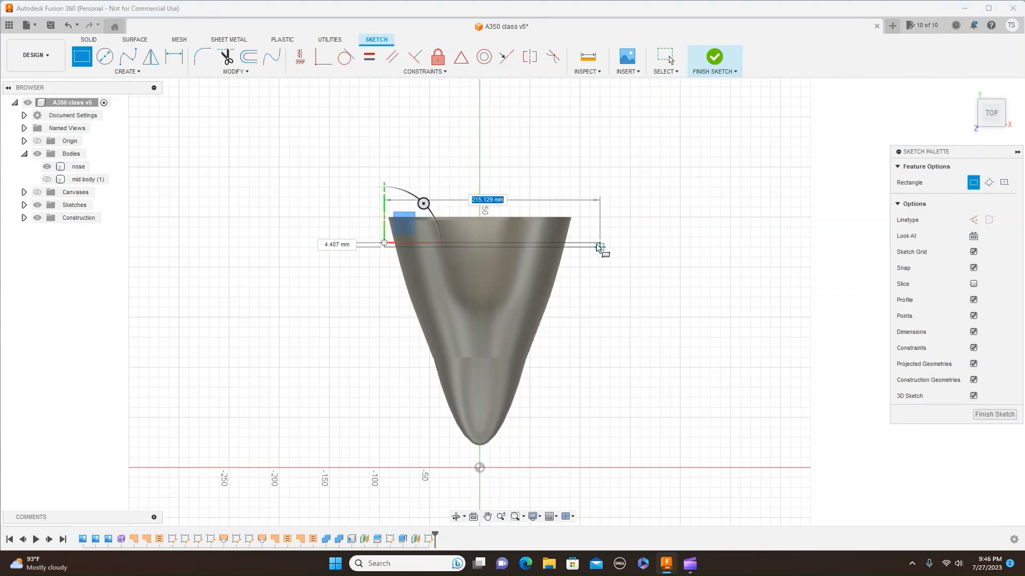
{"action": "left_click", "coordinate": [594, 247]}
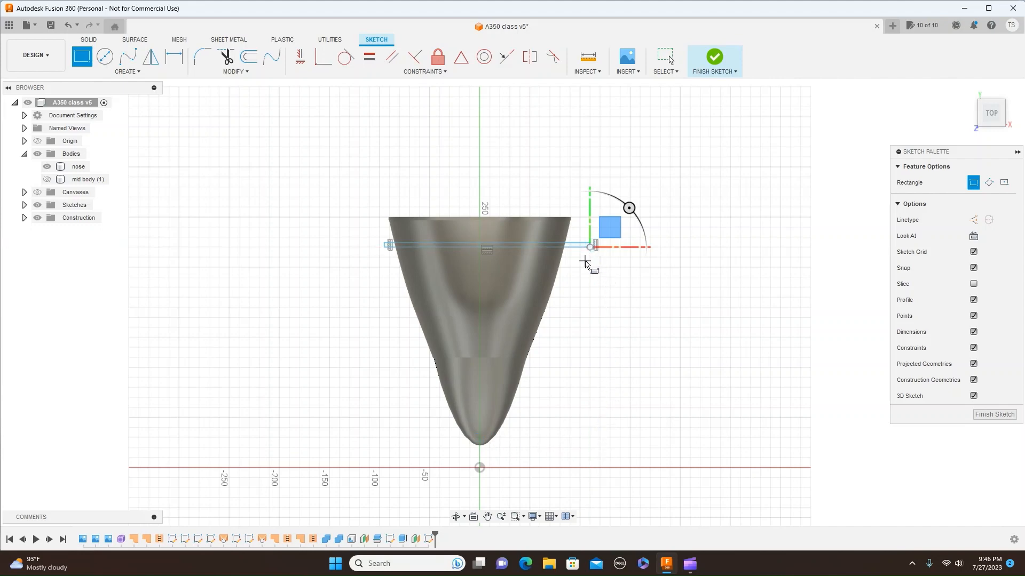
{"action": "scroll", "coordinate": [587, 264], "scroll_direction": "up", "scroll_amount": 3}
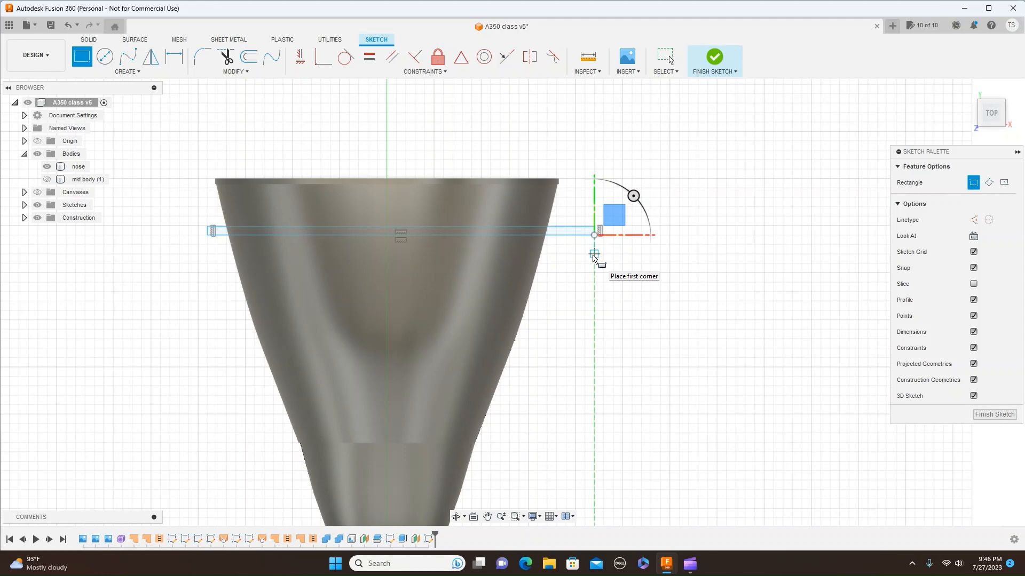
{"action": "key", "text": "Escape"}
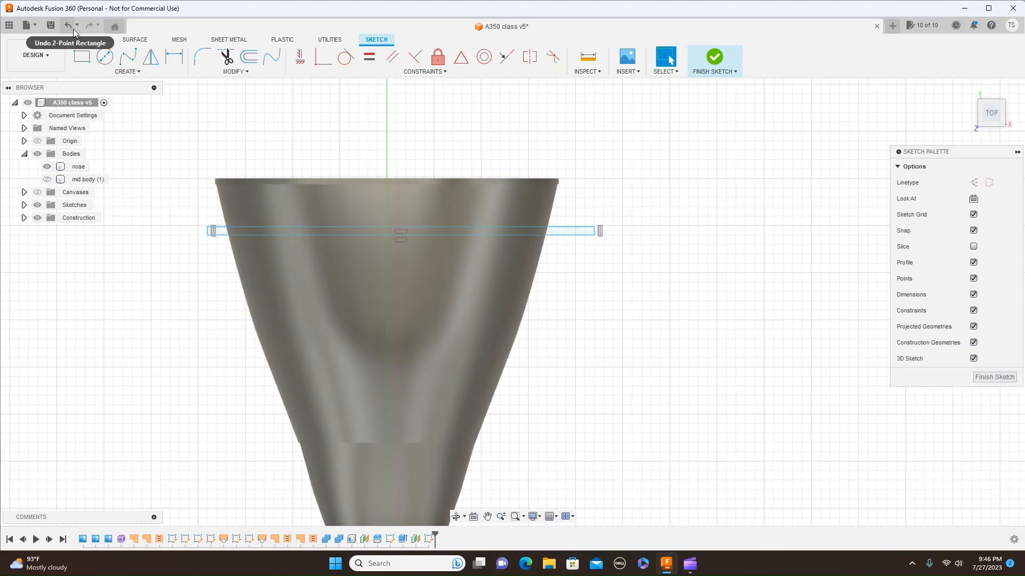
{"action": "left_click", "coordinate": [68, 29]}
{"action": "left_click", "coordinate": [517, 274]}
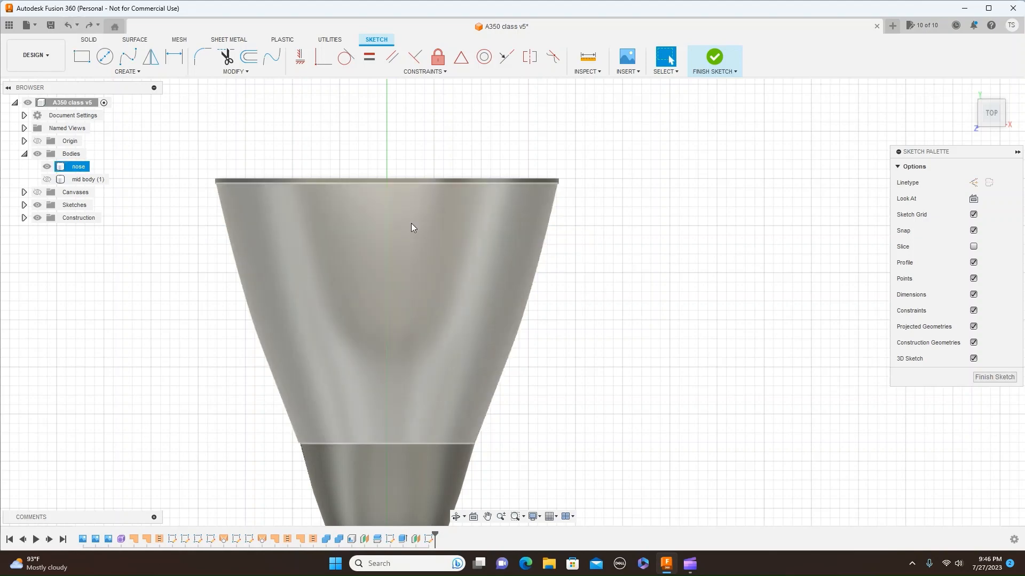
Sketch a closed four-sided outline of lines, about 205 mm wide, spanning the nose from near its open end to the seam where the tip starts
{"action": "left_click", "coordinate": [140, 72]}
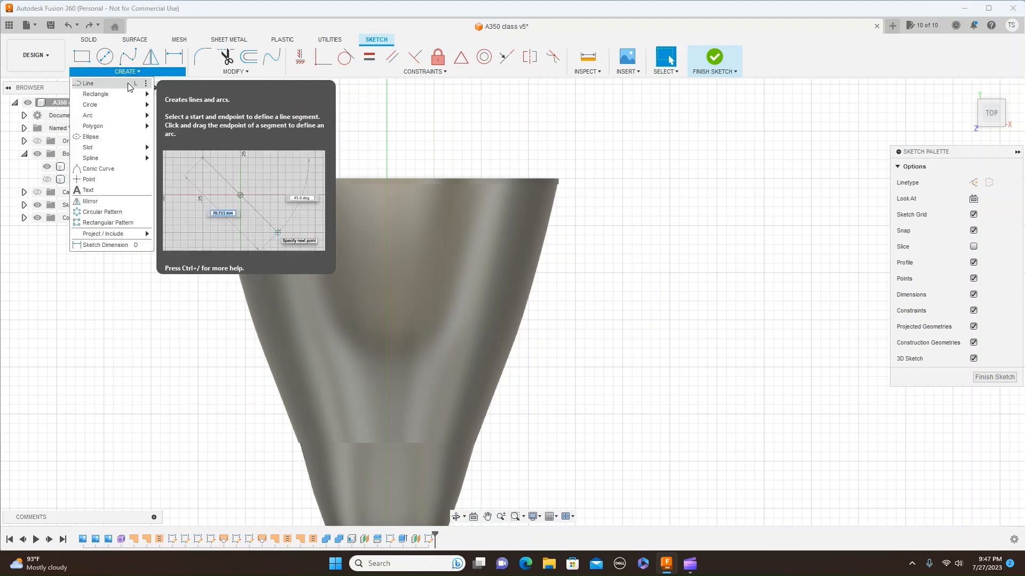
{"action": "left_click", "coordinate": [135, 83]}
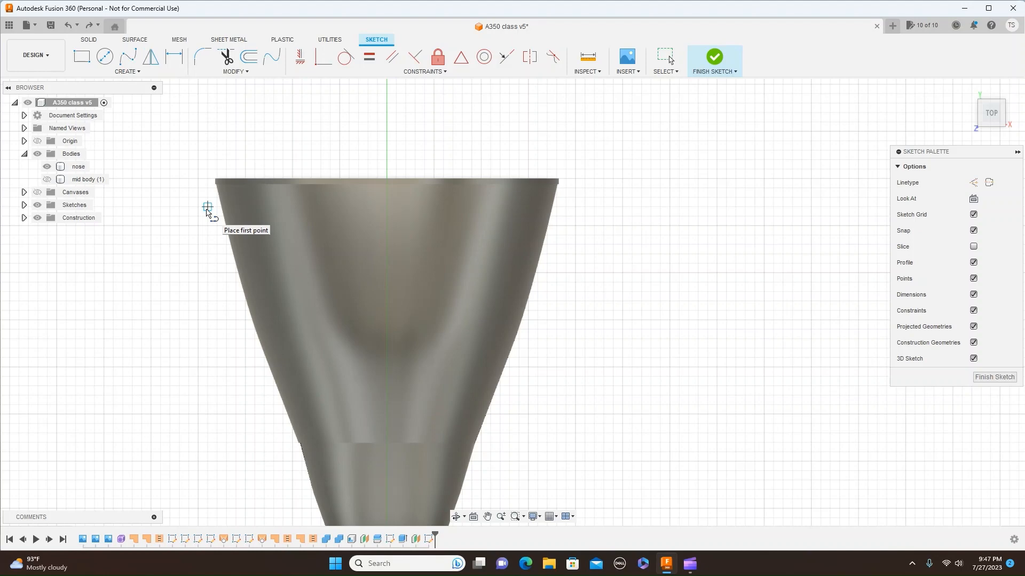
{"action": "left_click", "coordinate": [208, 207]}
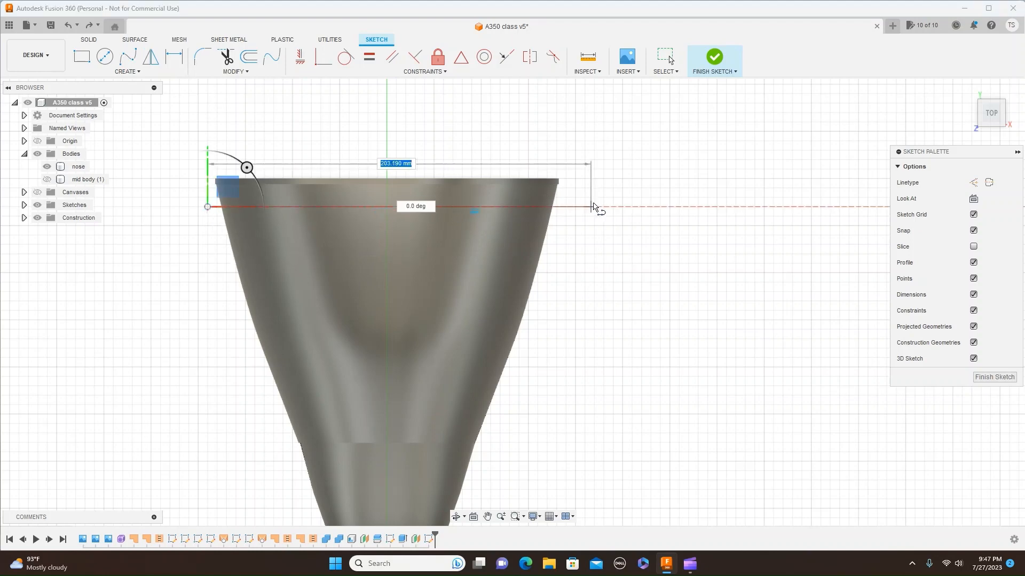
{"action": "left_click", "coordinate": [585, 207]}
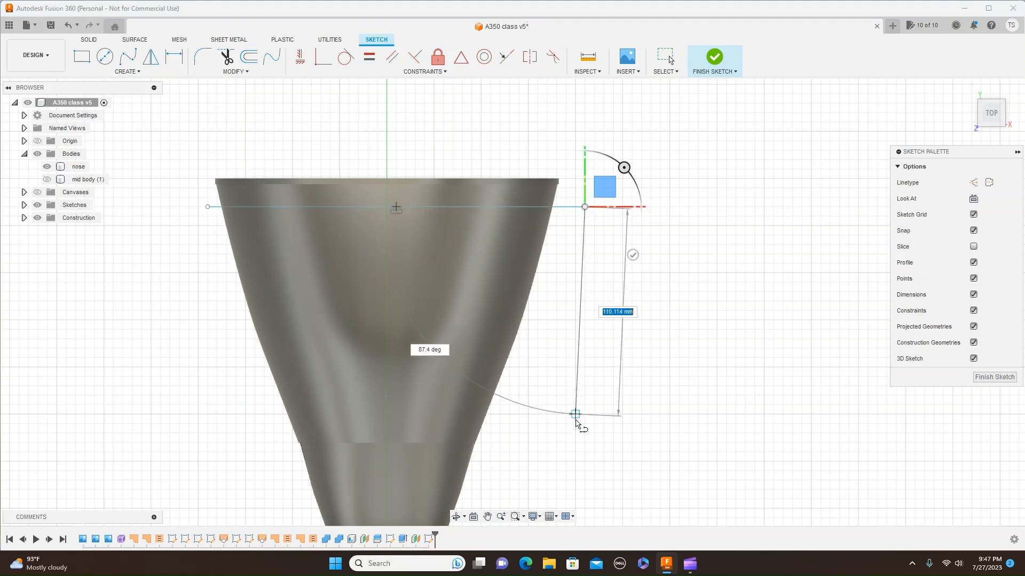
{"action": "left_click", "coordinate": [585, 453]}
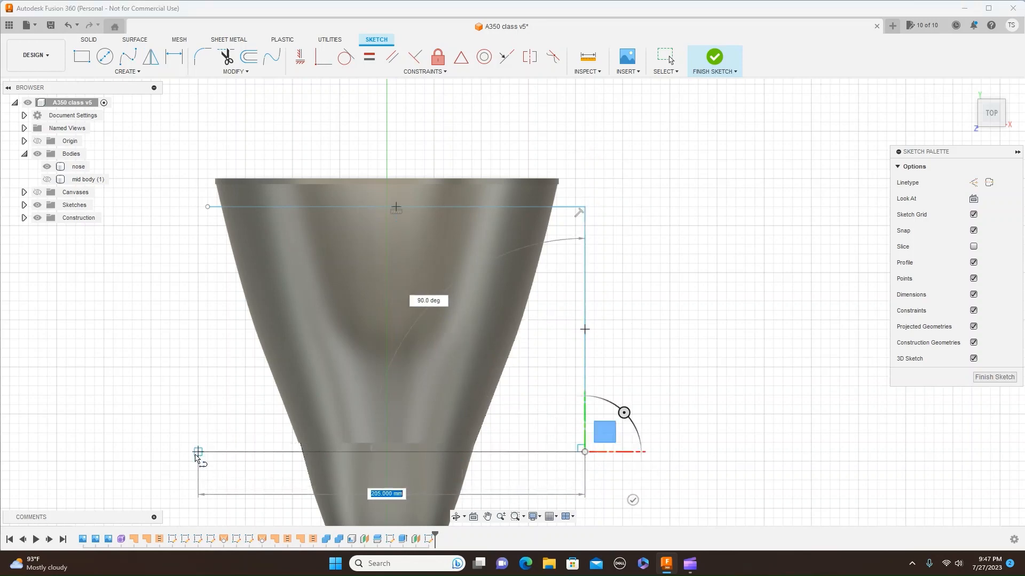
{"action": "left_click", "coordinate": [197, 453]}
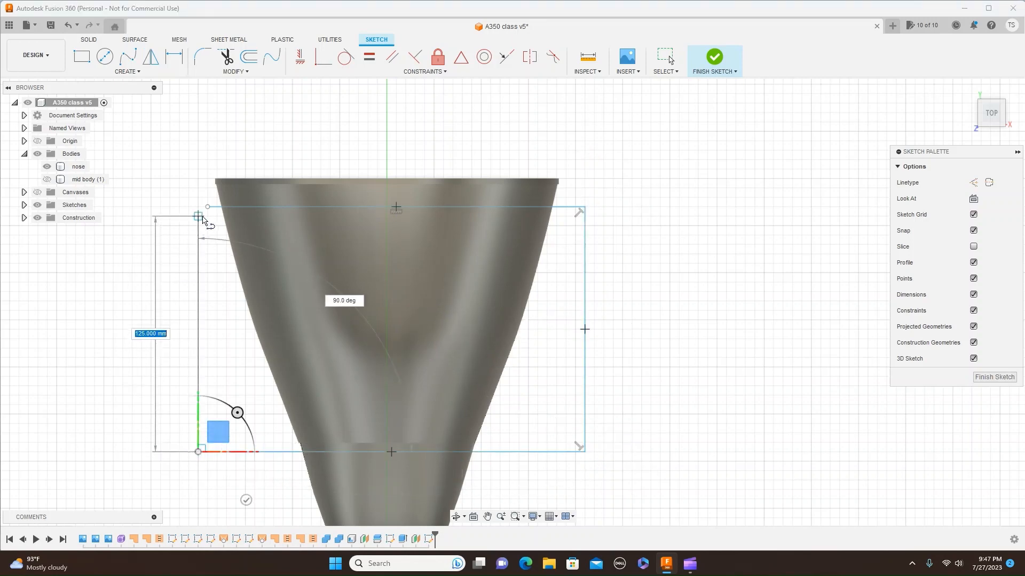
{"action": "left_click", "coordinate": [207, 207]}
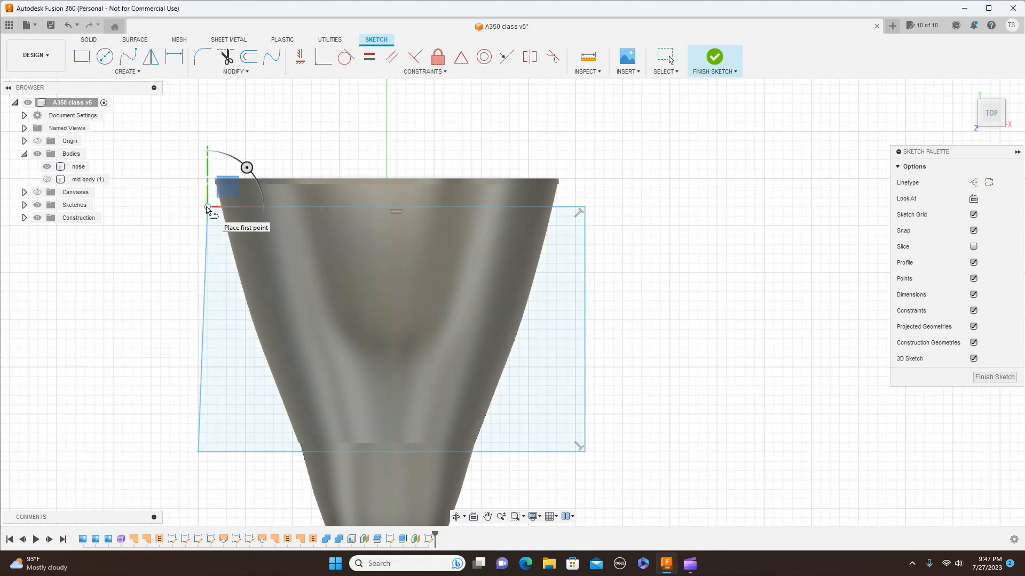
{"action": "right_click", "coordinate": [207, 207]}
{"action": "left_click", "coordinate": [245, 207]}
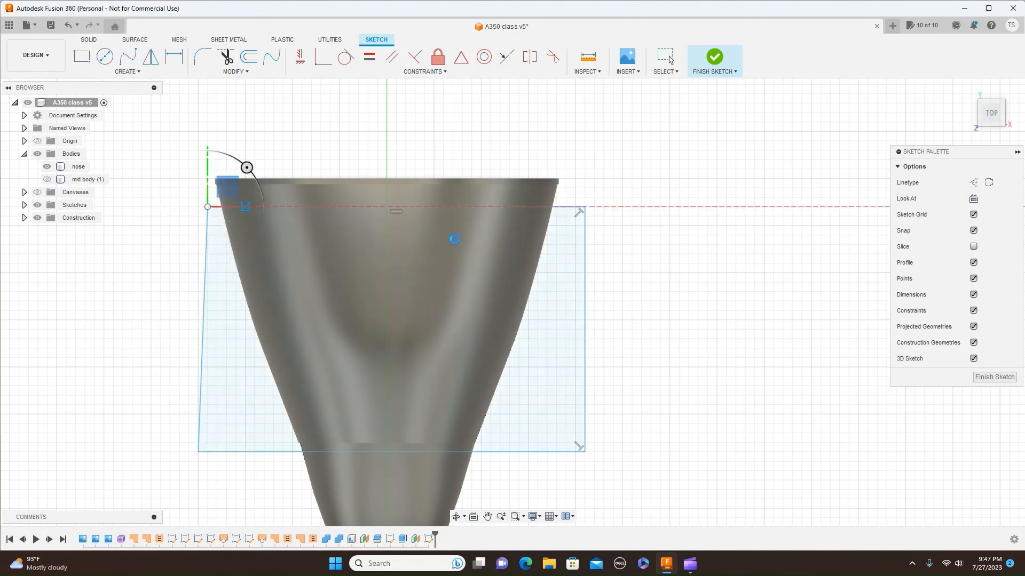
Extrude the four-sided profile 10 mm upward as a new body, forming a plate across the nose
{"action": "scroll", "coordinate": [654, 309], "scroll_direction": "down", "scroll_amount": 2}
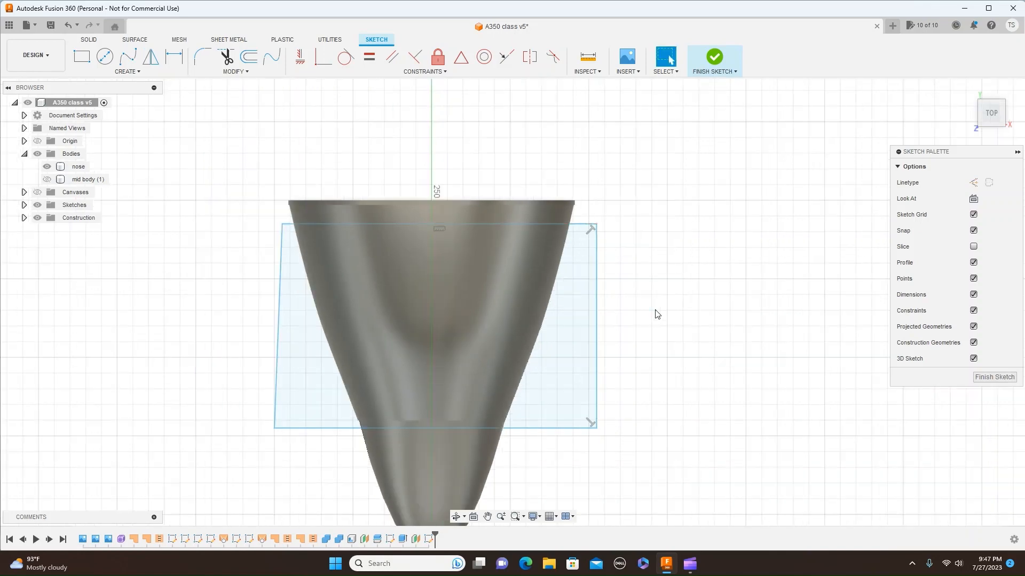
{"action": "middle_click_drag", "start_coordinate": [656, 314], "coordinate": [753, 208]}
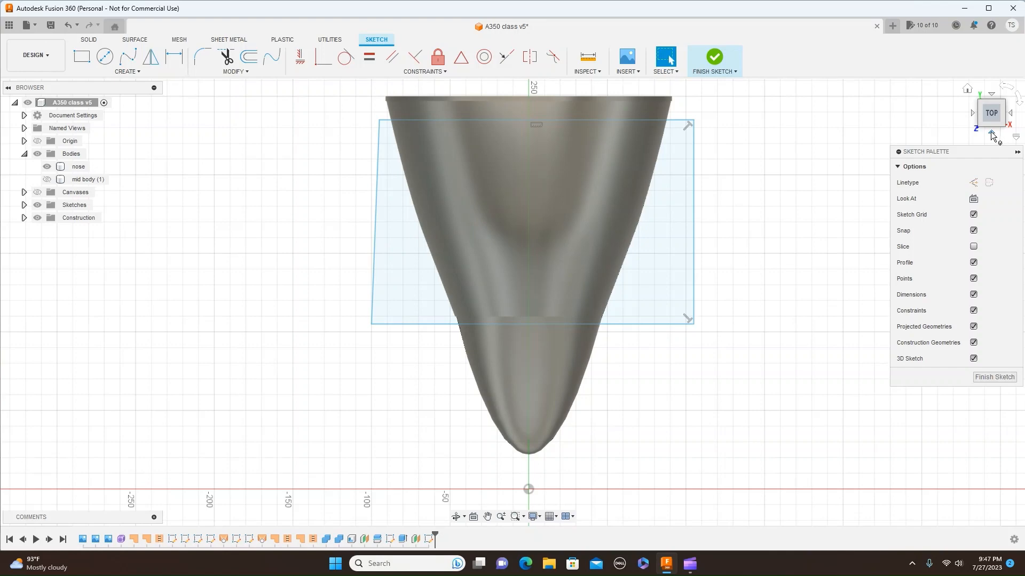
{"action": "left_click", "coordinate": [990, 131]}
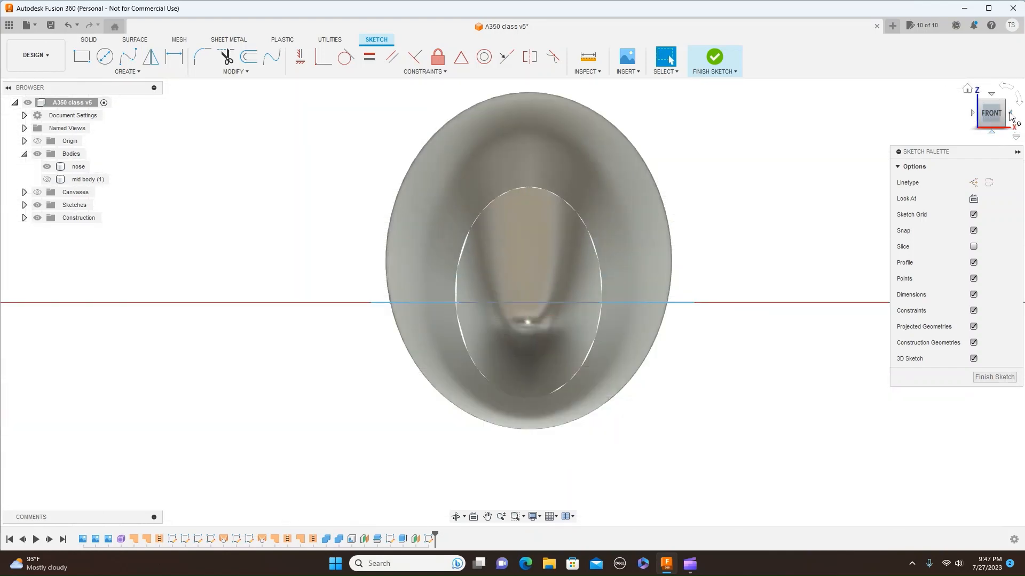
{"action": "left_click", "coordinate": [1011, 115]}
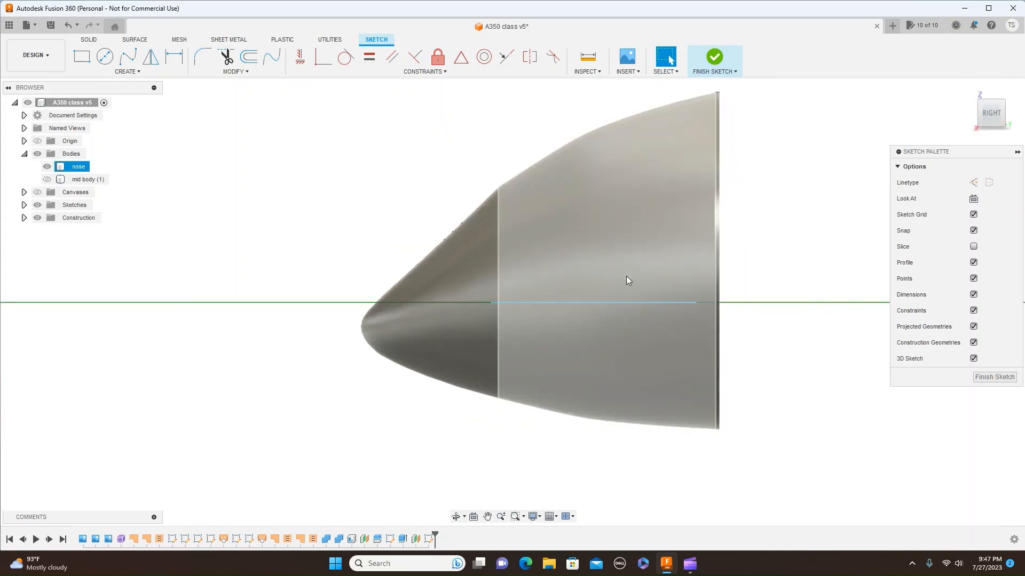
{"action": "left_click", "coordinate": [979, 102]}
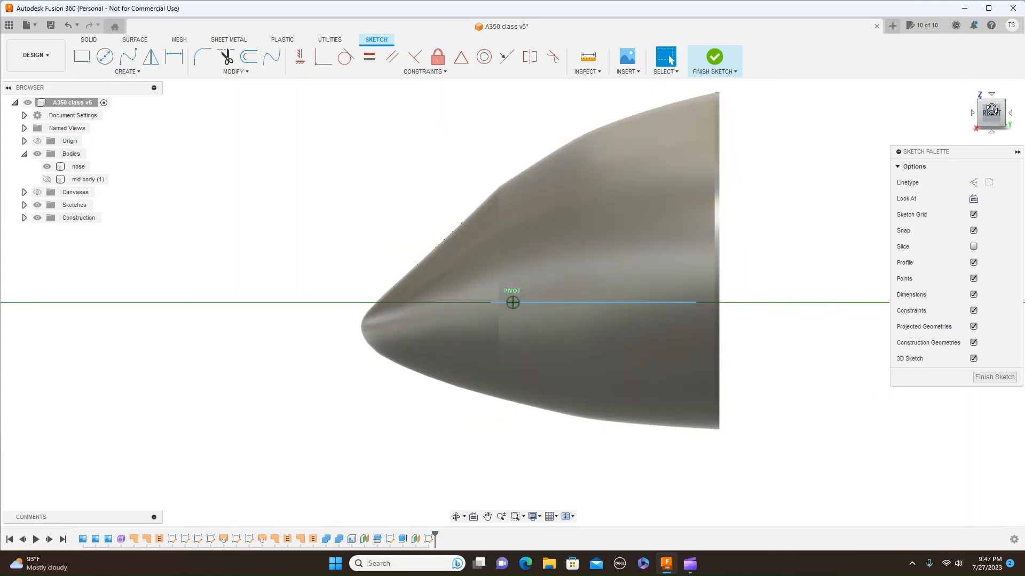
{"action": "left_click_drag", "start_coordinate": [989, 109], "coordinate": [991, 122]}
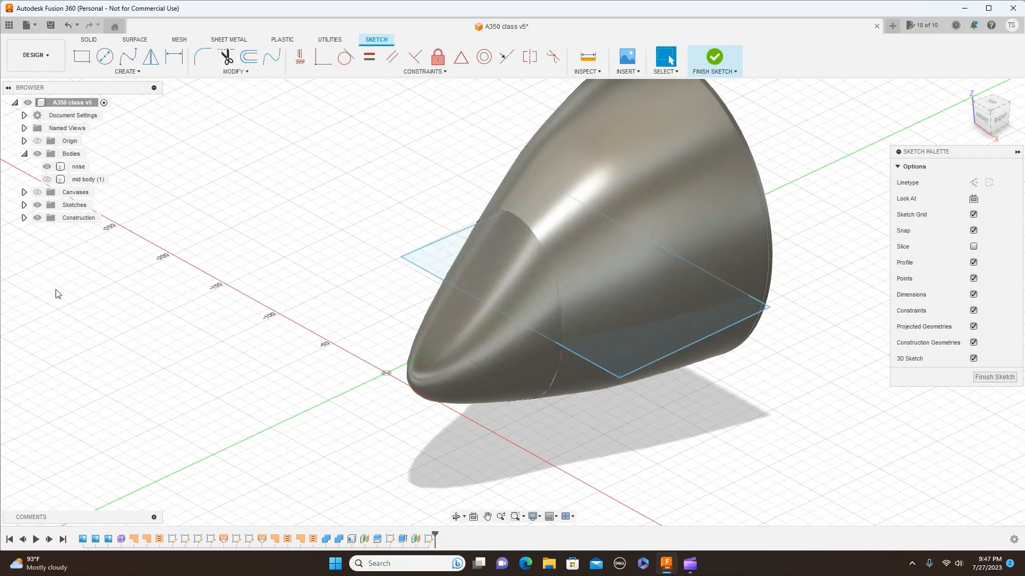
{"action": "key", "text": "e"}
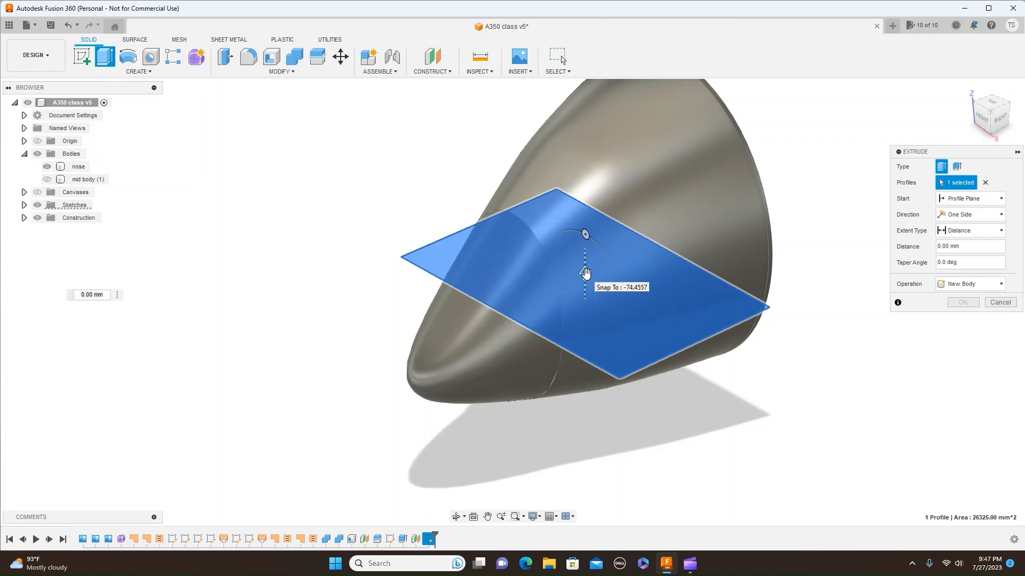
{"action": "left_click_drag", "start_coordinate": [585, 272], "coordinate": [585, 262]}
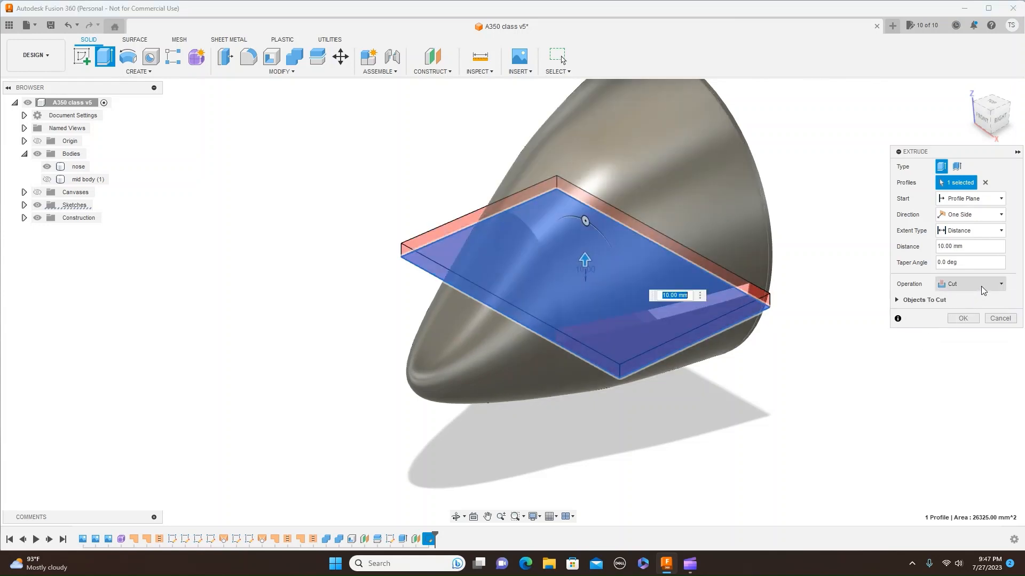
{"action": "left_click", "coordinate": [1000, 285]}
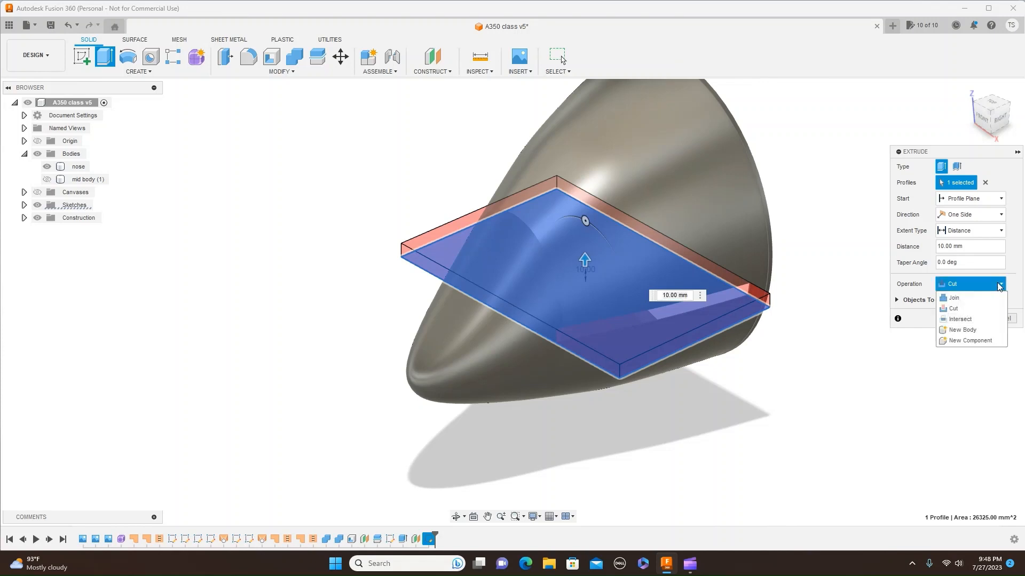
{"action": "left_click", "coordinate": [980, 330]}
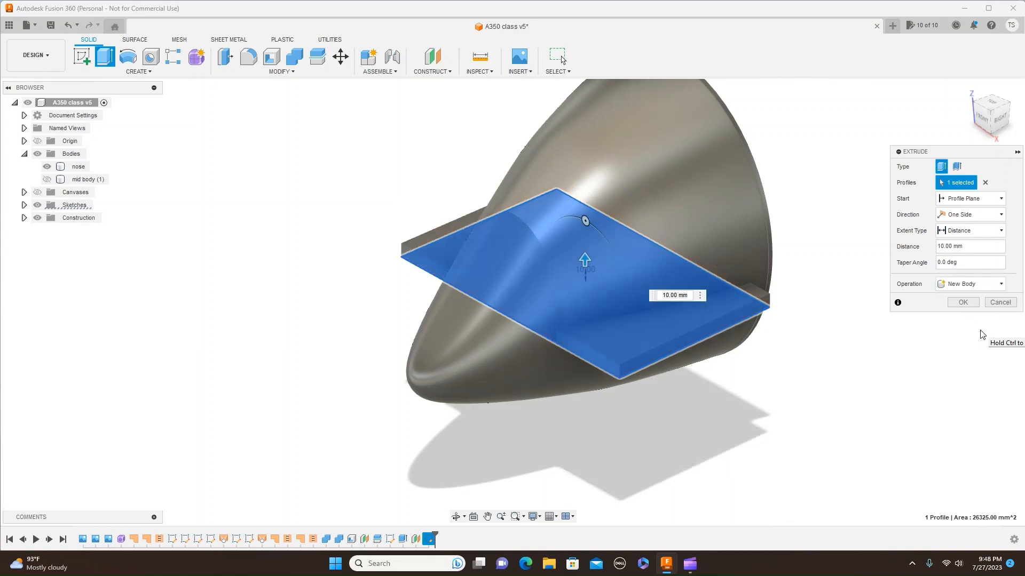
{"action": "left_click", "coordinate": [964, 302]}
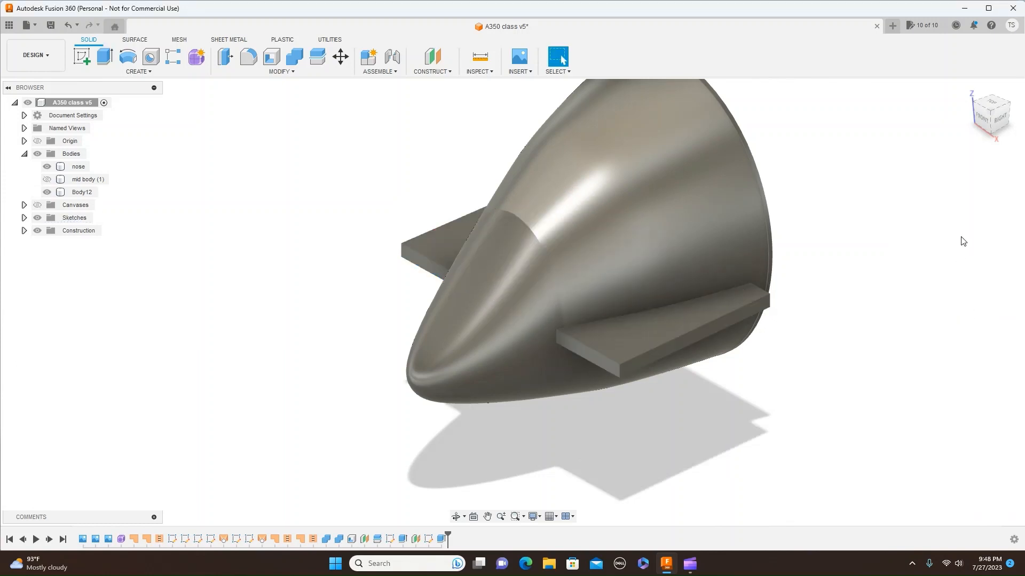
Split the plate body using the nose's outer surface as the splitting tool
{"action": "left_click", "coordinate": [981, 116]}
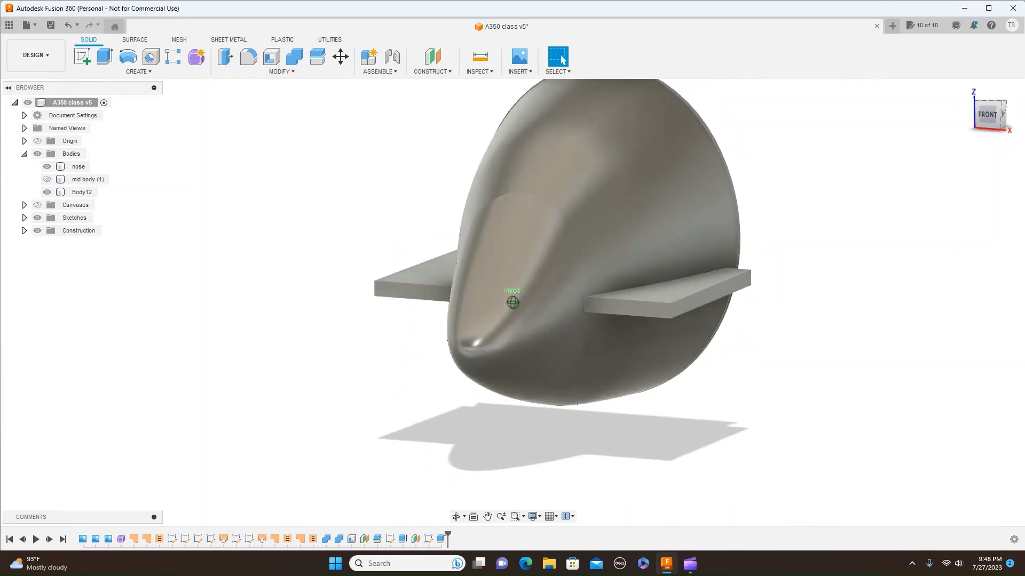
{"action": "mouse_move", "coordinate": [981, 116]}
{"action": "left_mouse_down"}
{"action": "mouse_move", "coordinate": [907, 124]}
{"action": "mouse_move", "coordinate": [860, 161]}
{"action": "mouse_move", "coordinate": [832, 116]}
{"action": "left_mouse_up"}
{"action": "mouse_move", "coordinate": [513, 302]}
{"action": "middle_mouse_down", "text": "shift"}
{"action": "mouse_move", "coordinate": [427, 299]}
{"action": "mouse_move", "coordinate": [413, 347]}
{"action": "mouse_move", "coordinate": [435, 288]}
{"action": "middle_mouse_up", "text": "shift"}
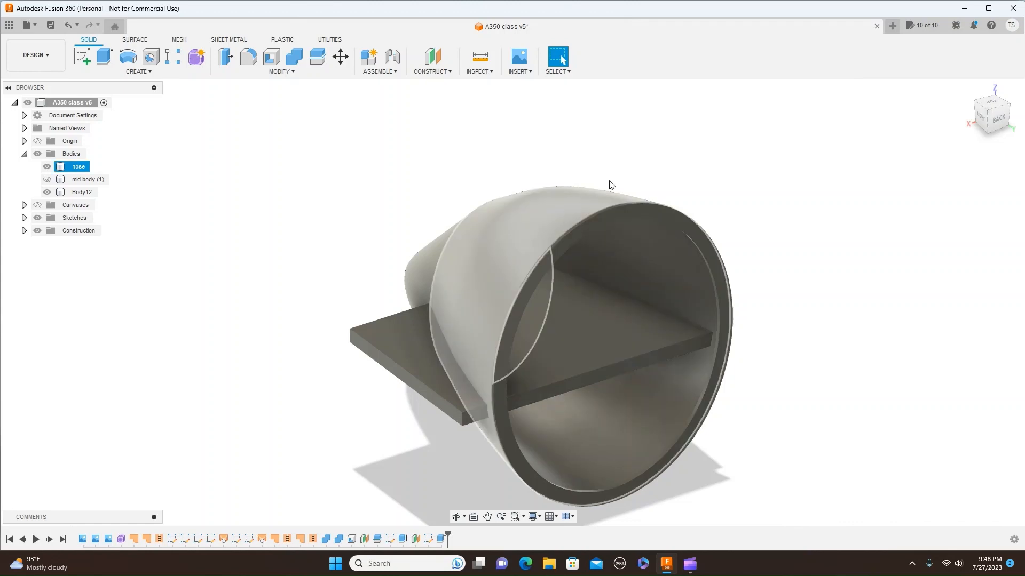
{"action": "left_click", "coordinate": [292, 76]}
{"action": "left_click", "coordinate": [268, 183]}
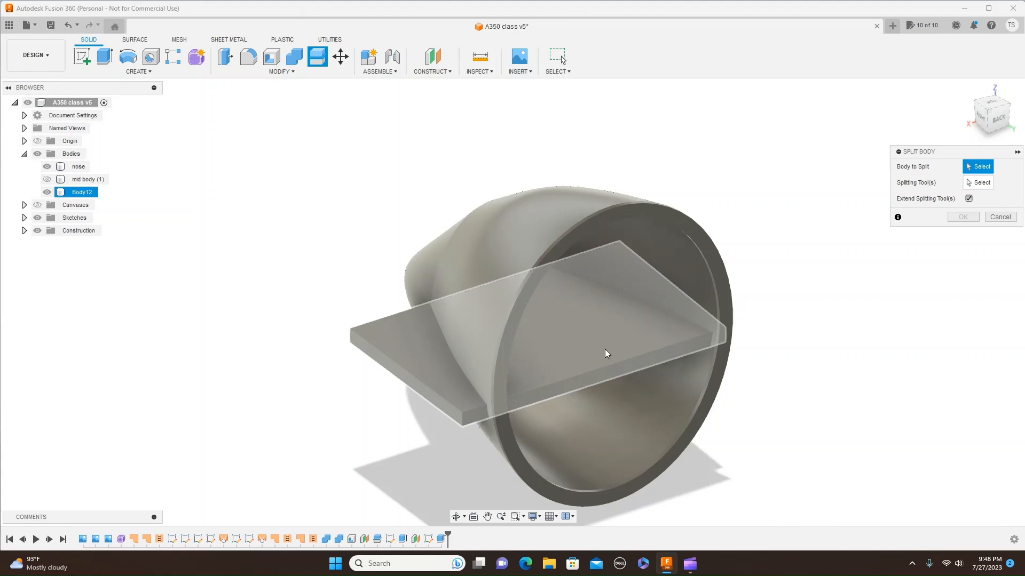
{"action": "left_click", "coordinate": [587, 342]}
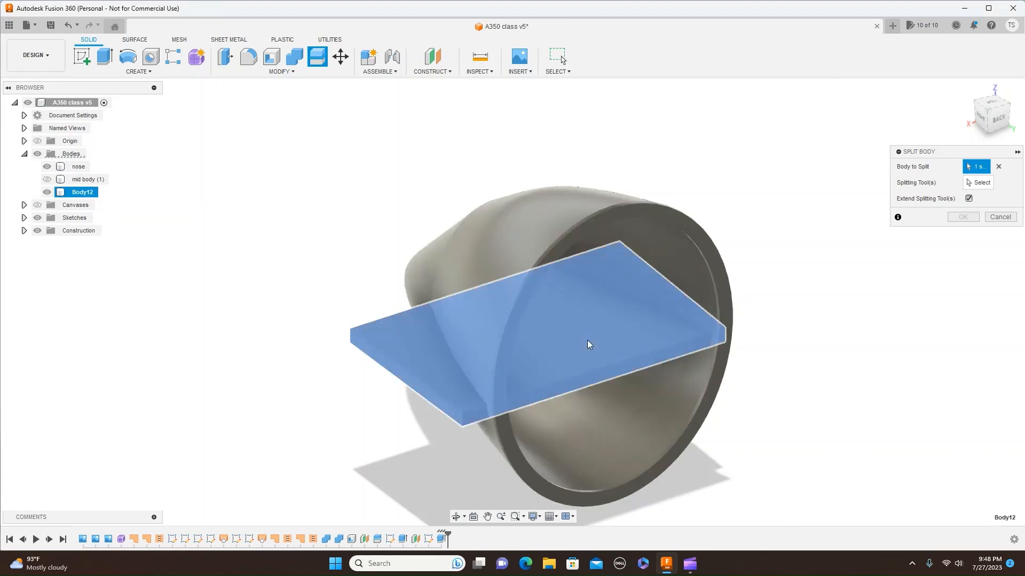
{"action": "left_click", "coordinate": [981, 182]}
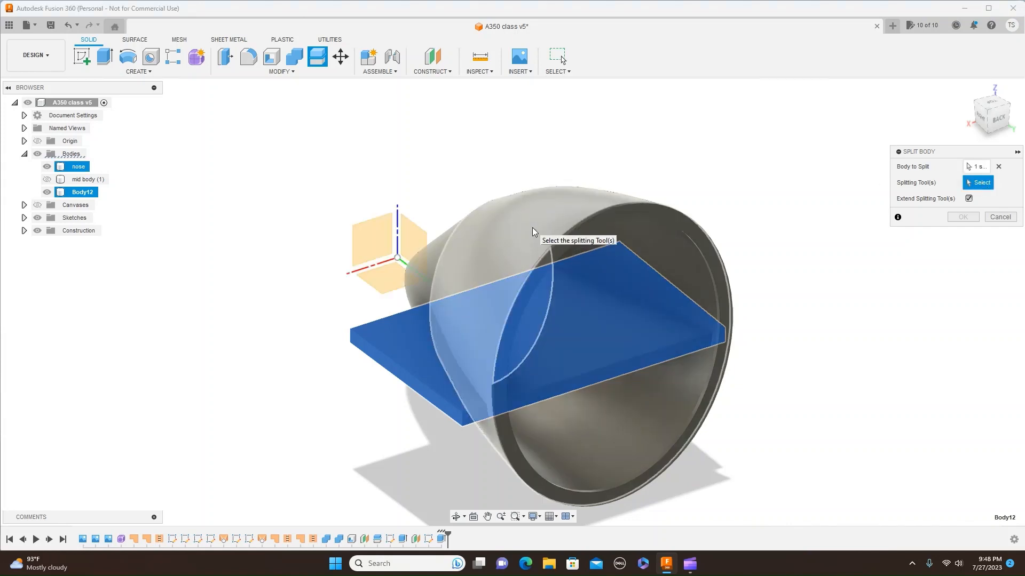
{"action": "left_click", "coordinate": [532, 230]}
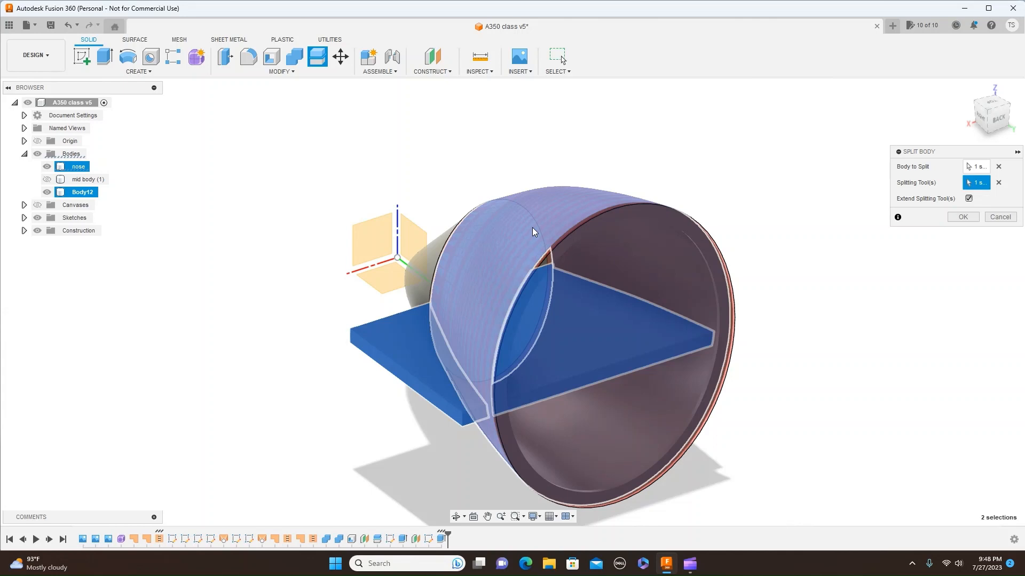
{"action": "left_click", "coordinate": [971, 218]}
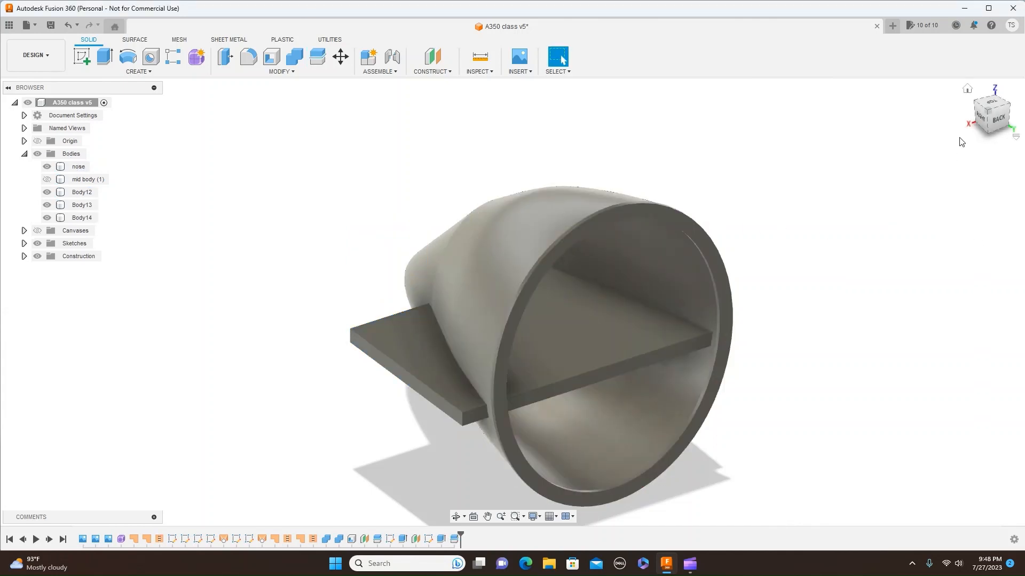
Remove the split-off plate piece that sticks out of the nose on the positive X side
{"action": "left_click", "coordinate": [980, 116]}
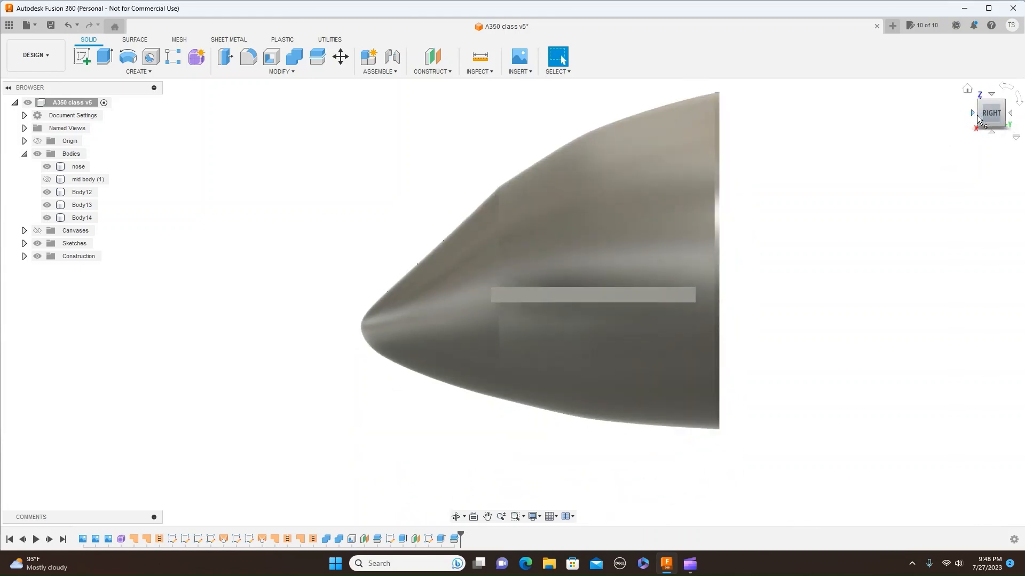
{"action": "left_click_drag", "start_coordinate": [978, 117], "coordinate": [1014, 140]}
{"action": "left_click", "coordinate": [700, 256]}
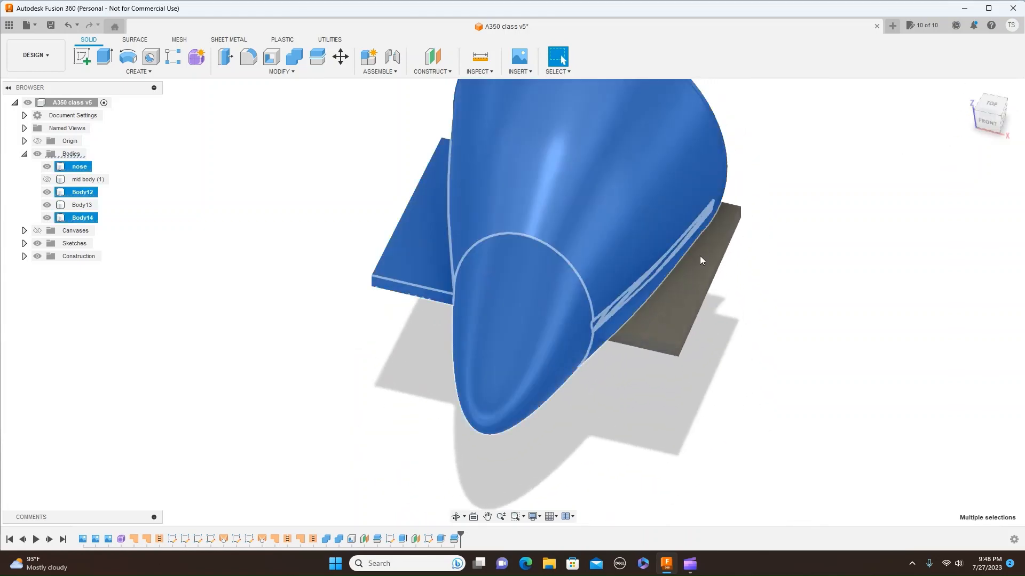
{"action": "left_click", "coordinate": [857, 338]}
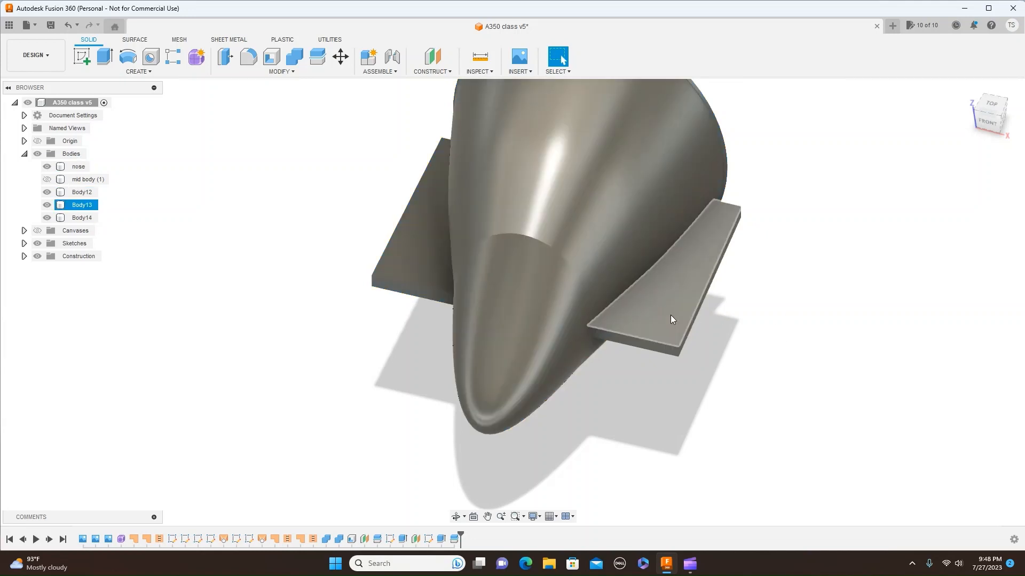
{"action": "left_click", "coordinate": [79, 206]}
{"action": "right_click", "coordinate": [78, 206]}
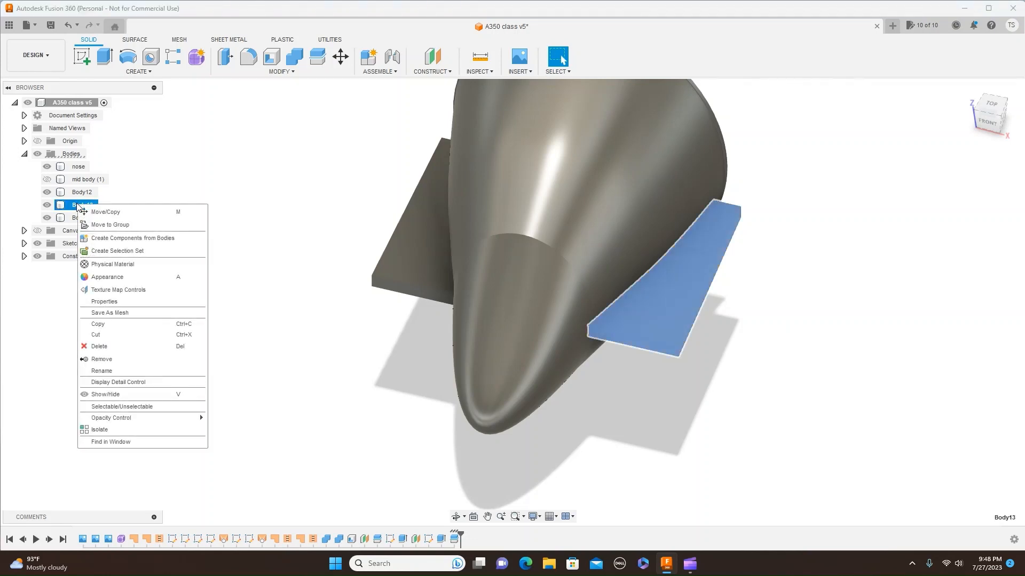
{"action": "left_click", "coordinate": [115, 360]}
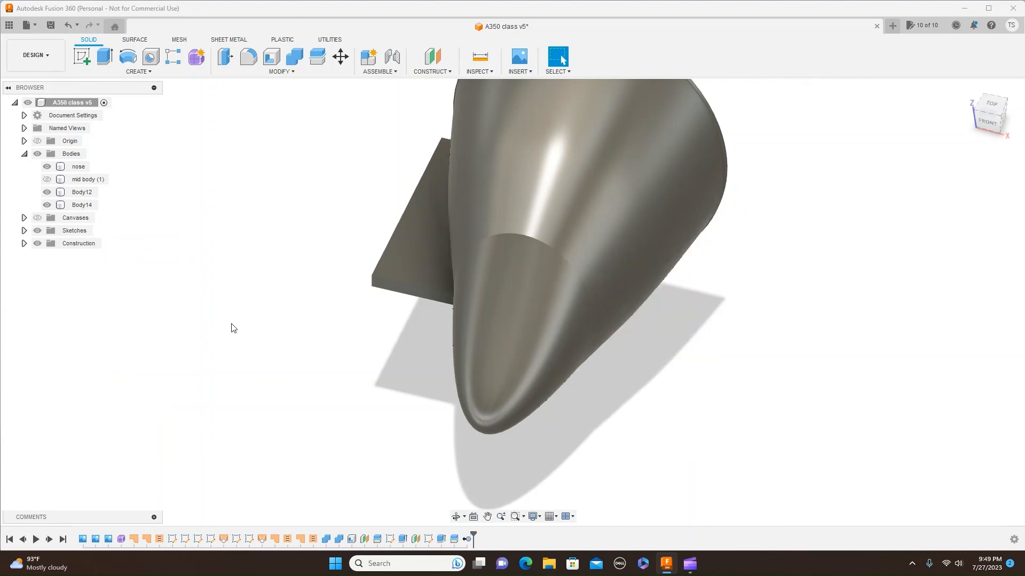
Remove the remaining plate piece that sticks out of the nose on the negative X side
{"action": "left_click", "coordinate": [419, 245]}
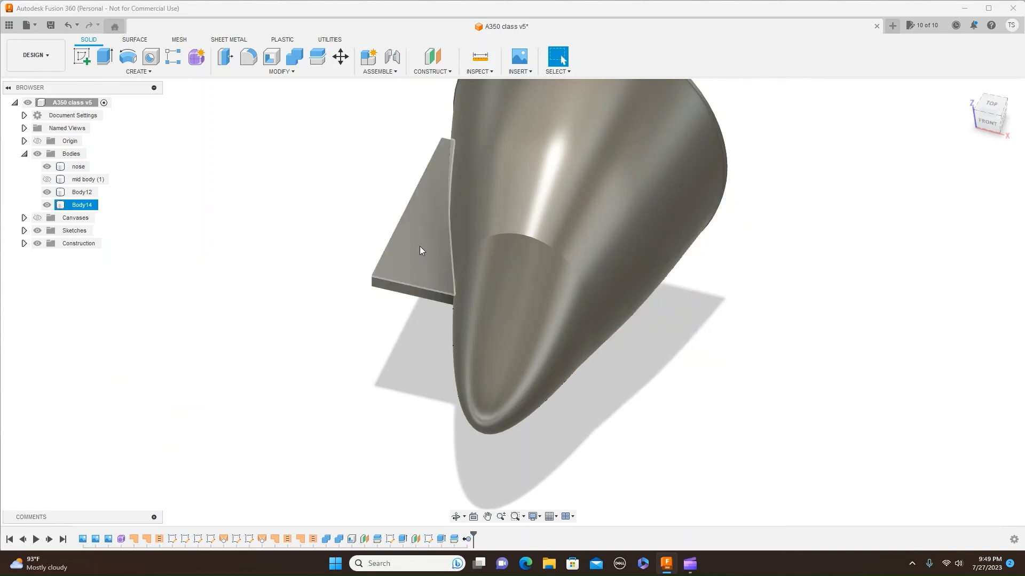
{"action": "left_click", "coordinate": [69, 204]}
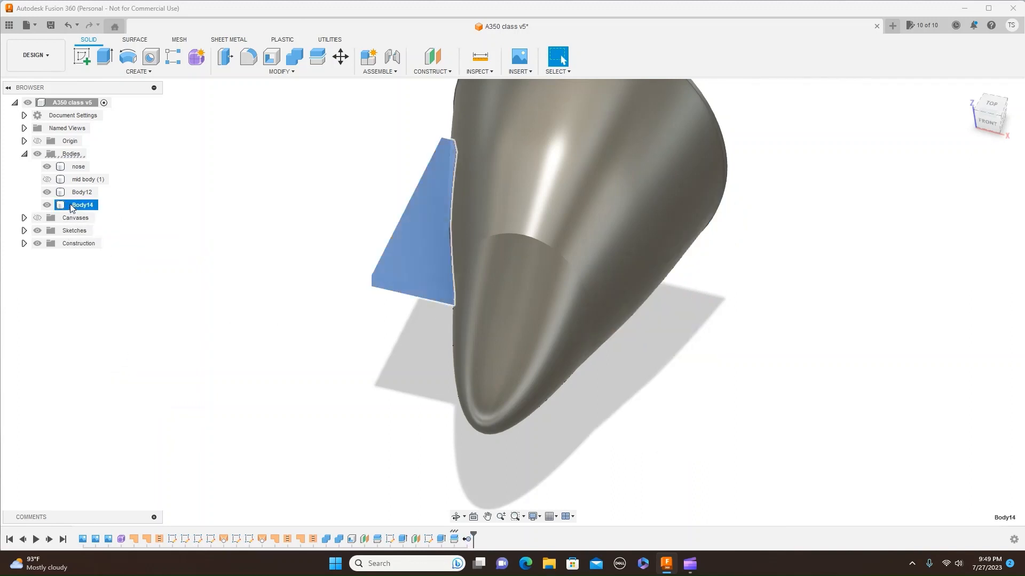
{"action": "right_click", "coordinate": [72, 207]}
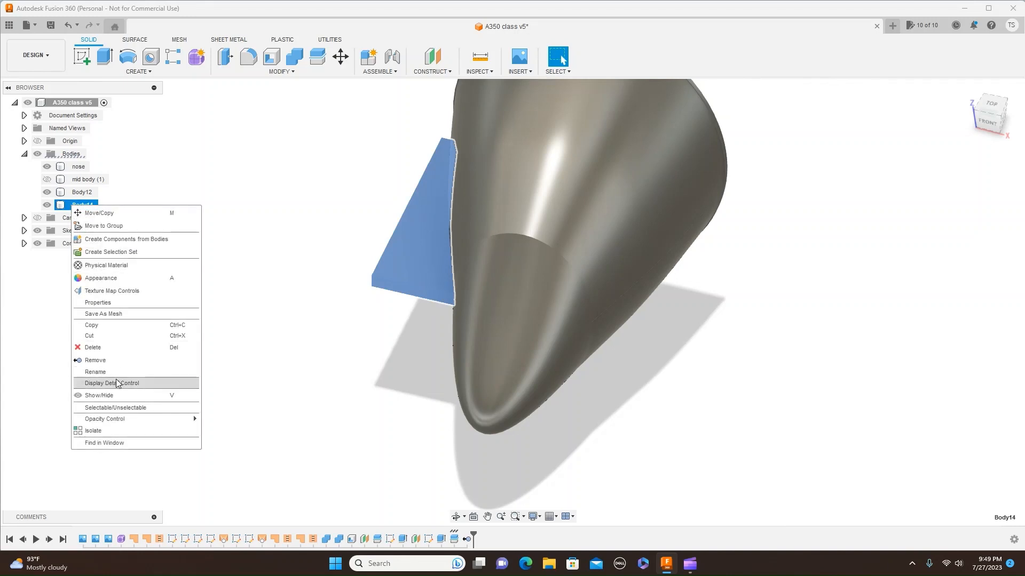
{"action": "left_click", "coordinate": [97, 360]}
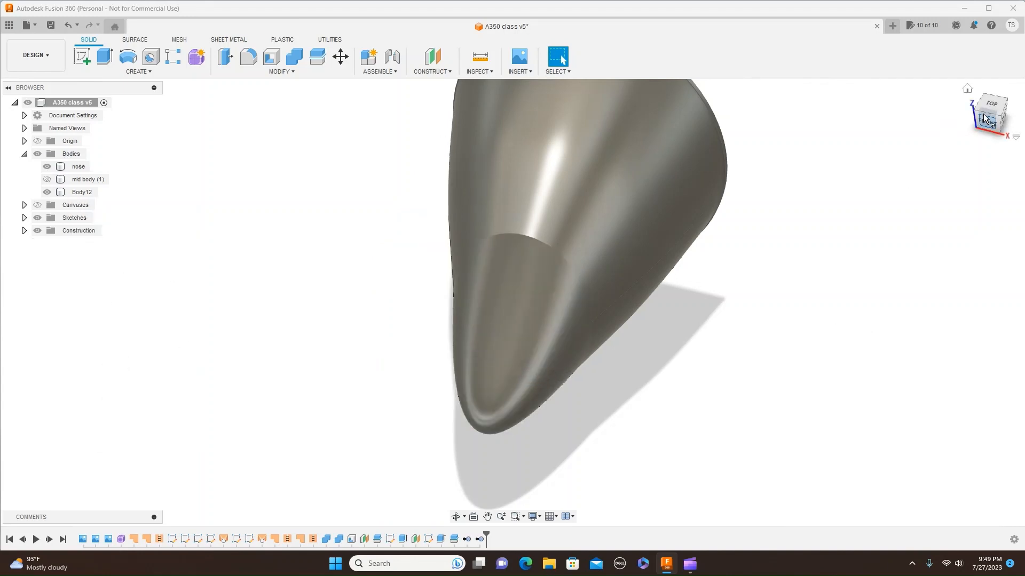
Examine the trimmed plate inside the nose from the front, the side, the open rear end and above
{"action": "scroll", "coordinate": [909, 278], "scroll_direction": "down", "scroll_amount": 1}
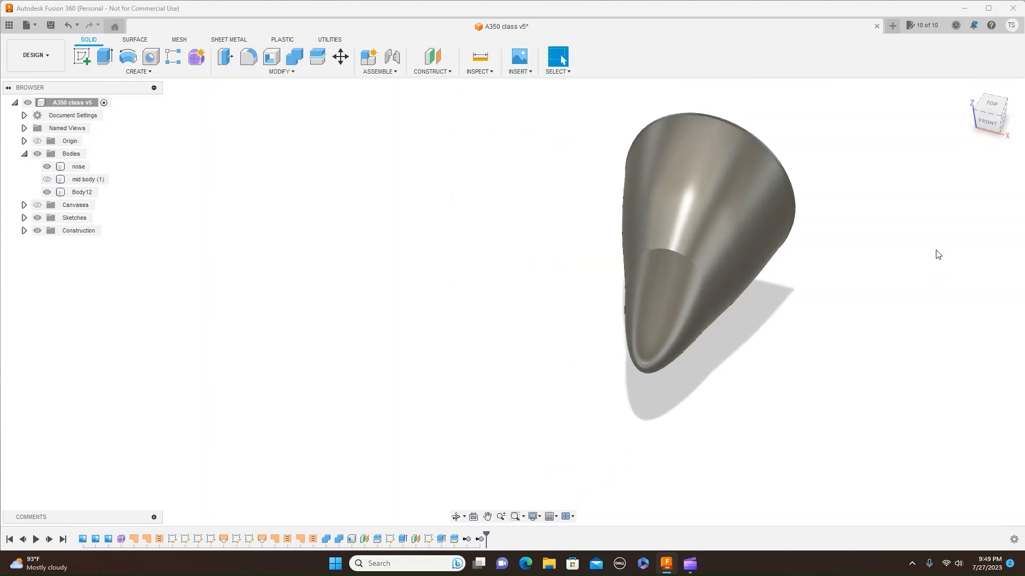
{"action": "left_click", "coordinate": [989, 121]}
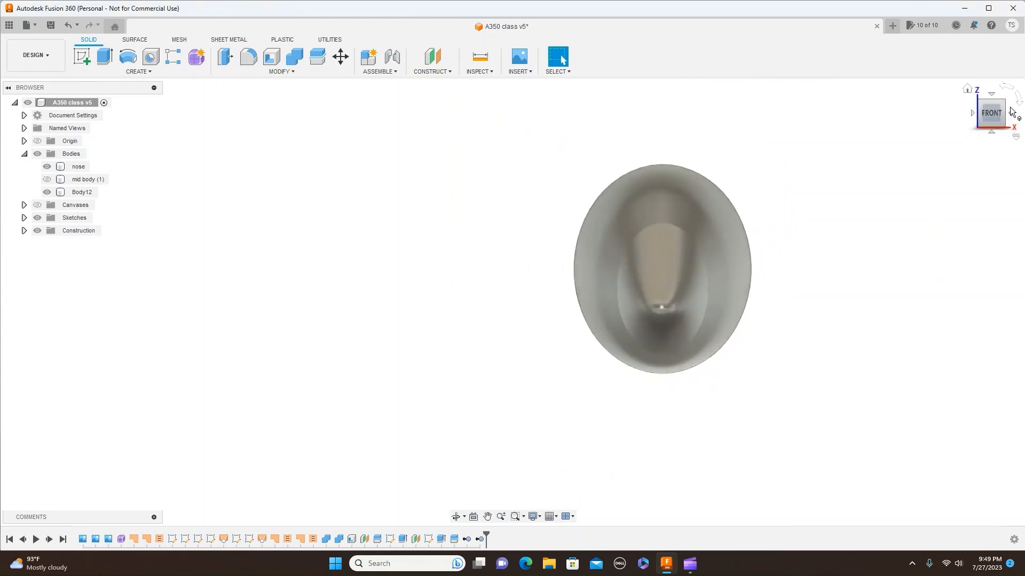
{"action": "left_click", "coordinate": [1010, 113]}
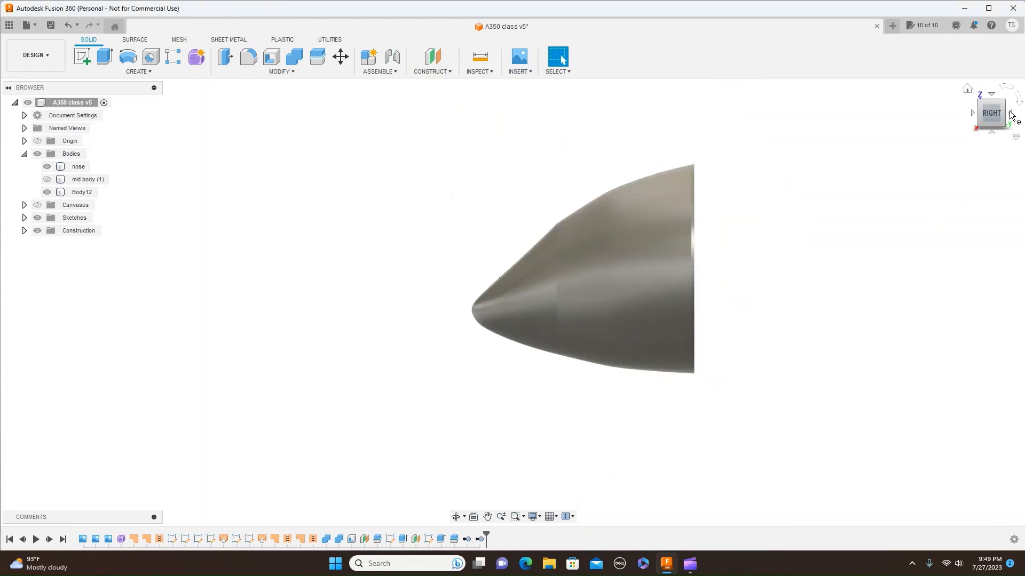
{"action": "left_click", "coordinate": [1010, 114]}
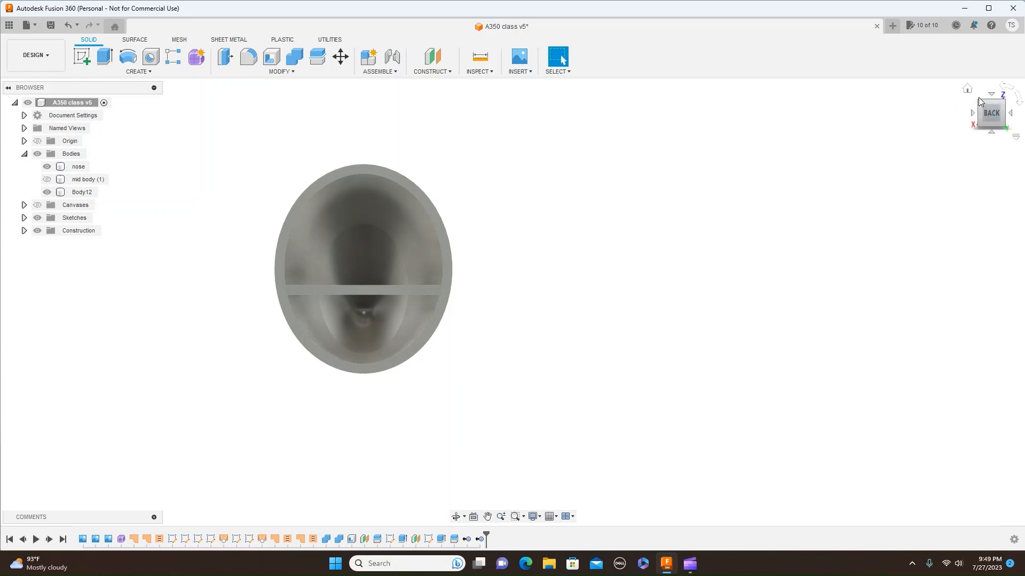
{"action": "left_click", "coordinate": [980, 101]}
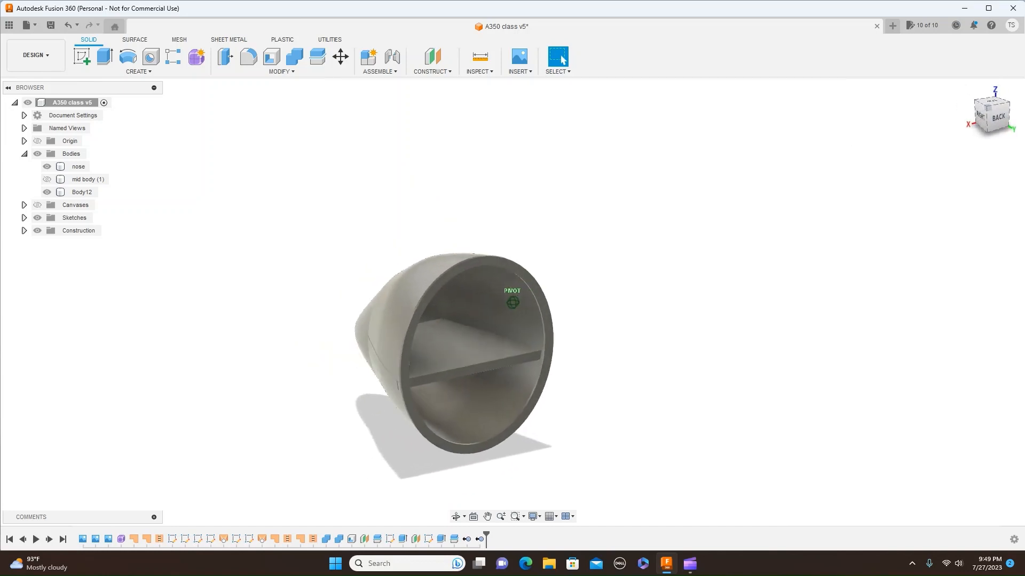
{"action": "left_click", "coordinate": [553, 370]}
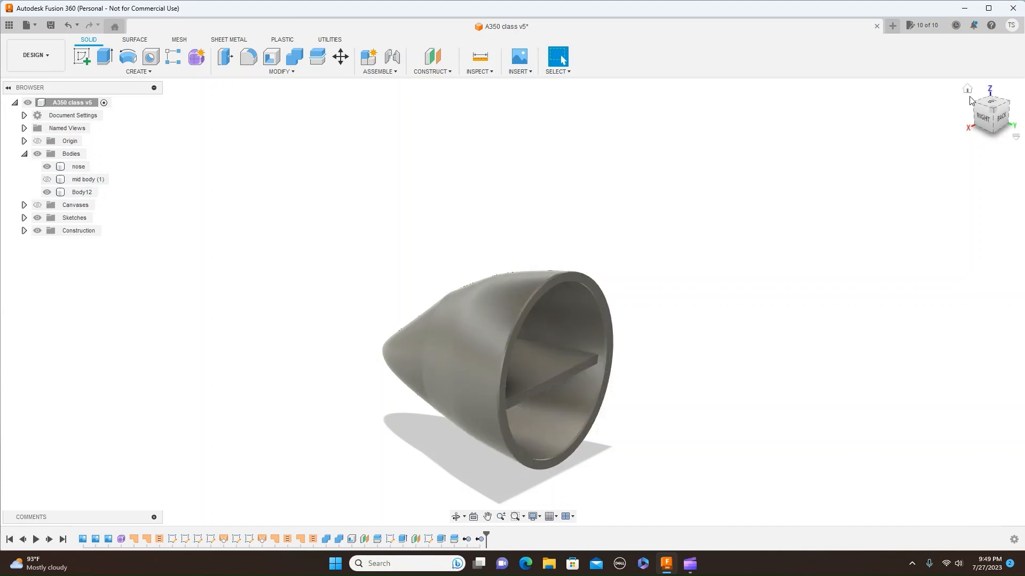
{"action": "left_click", "coordinate": [1003, 121]}
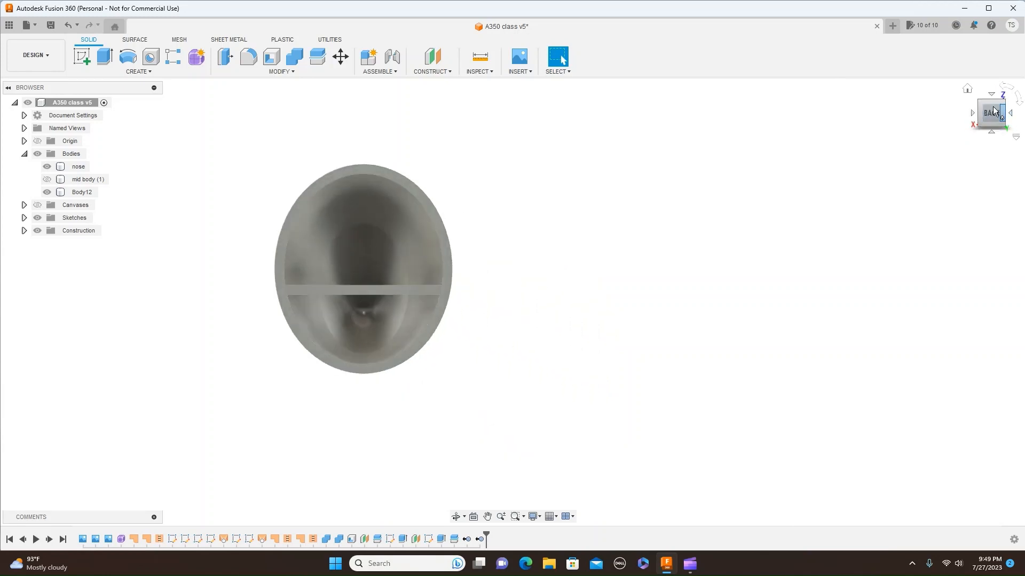
{"action": "left_click", "coordinate": [991, 94]}
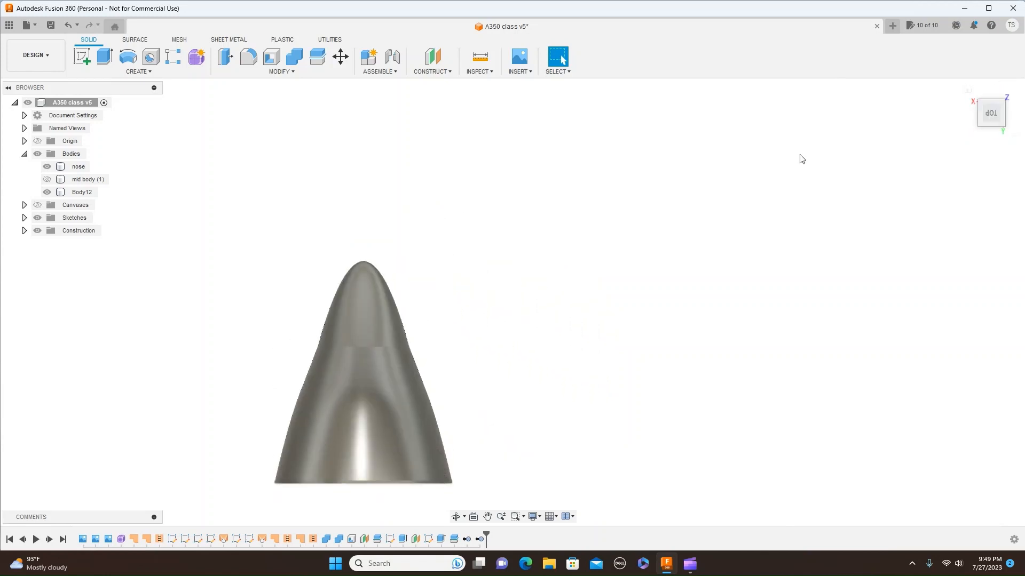
Hide the nose body and start a sketch on the top face of the trimmed plate
{"action": "left_click", "coordinate": [47, 168]}
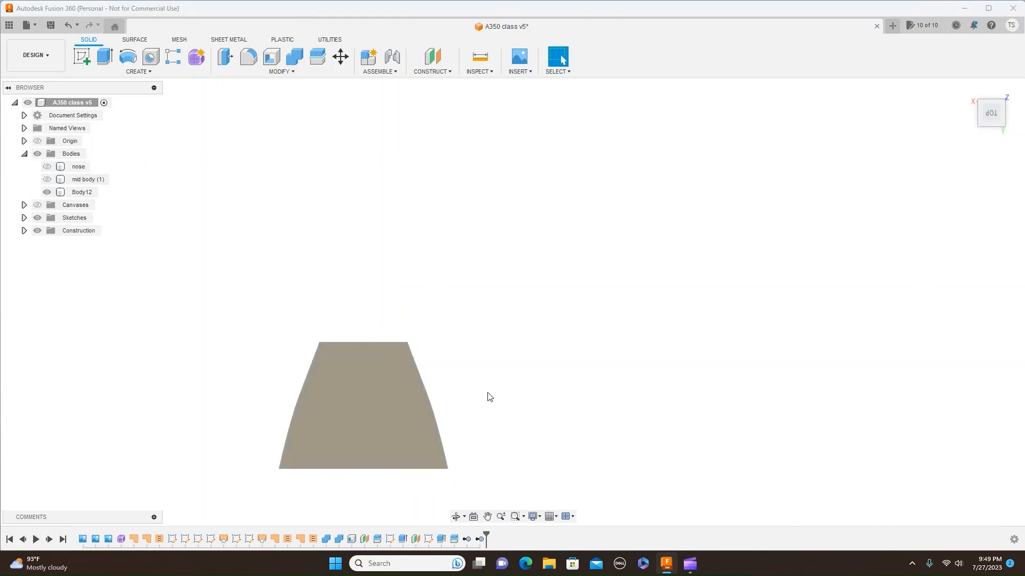
{"action": "middle_click_drag", "start_coordinate": [489, 396], "coordinate": [729, 257]}
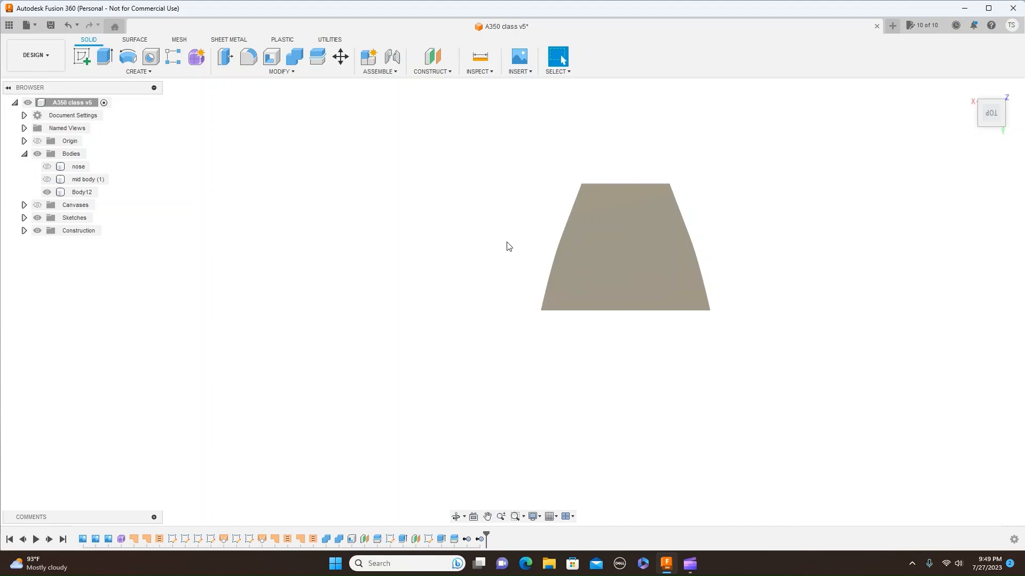
{"action": "left_click", "coordinate": [666, 220]}
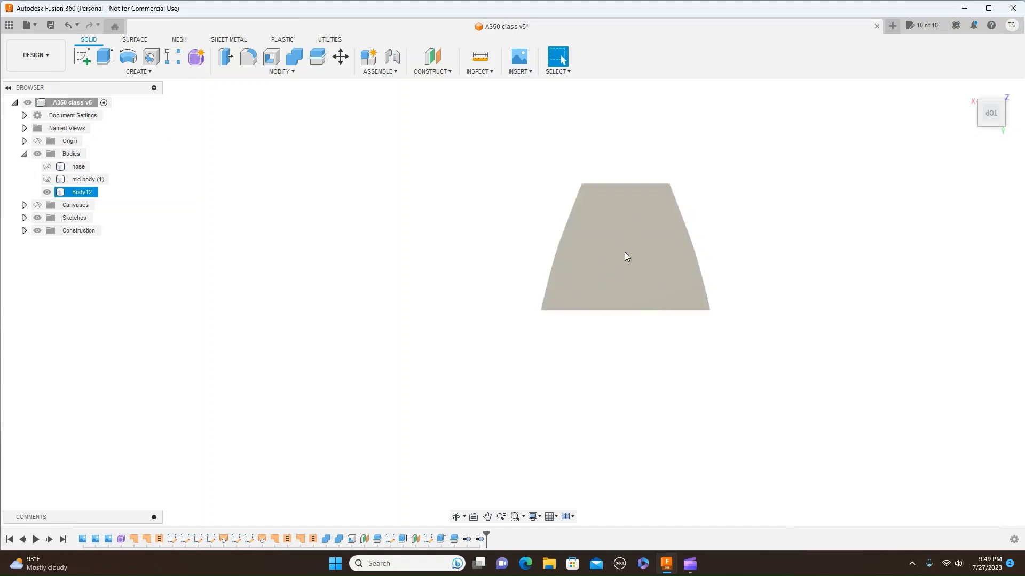
{"action": "left_click", "coordinate": [83, 57]}
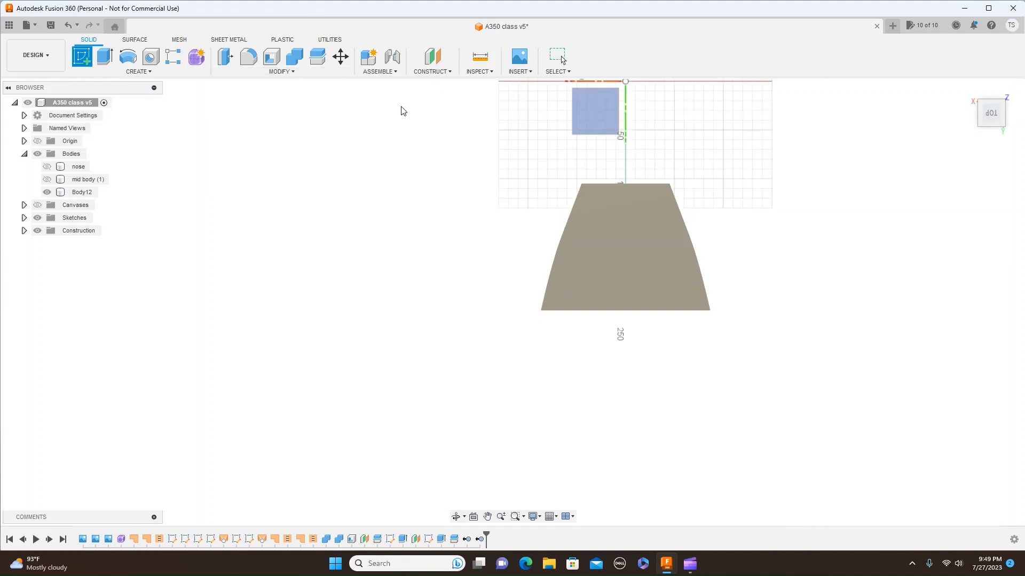
{"action": "left_click", "coordinate": [619, 259]}
{"action": "left_click", "coordinate": [997, 121]}
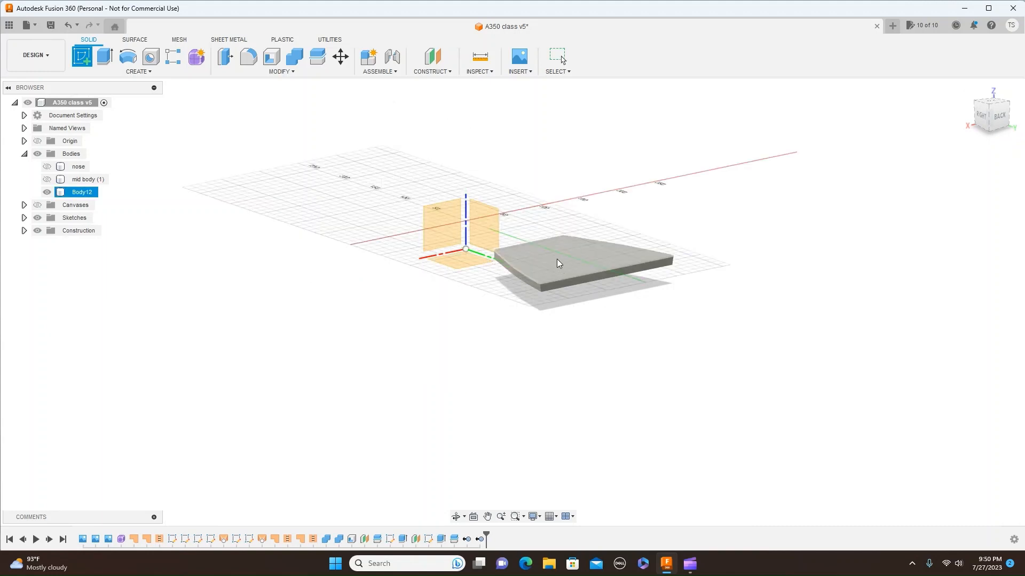
{"action": "left_click", "coordinate": [989, 107]}
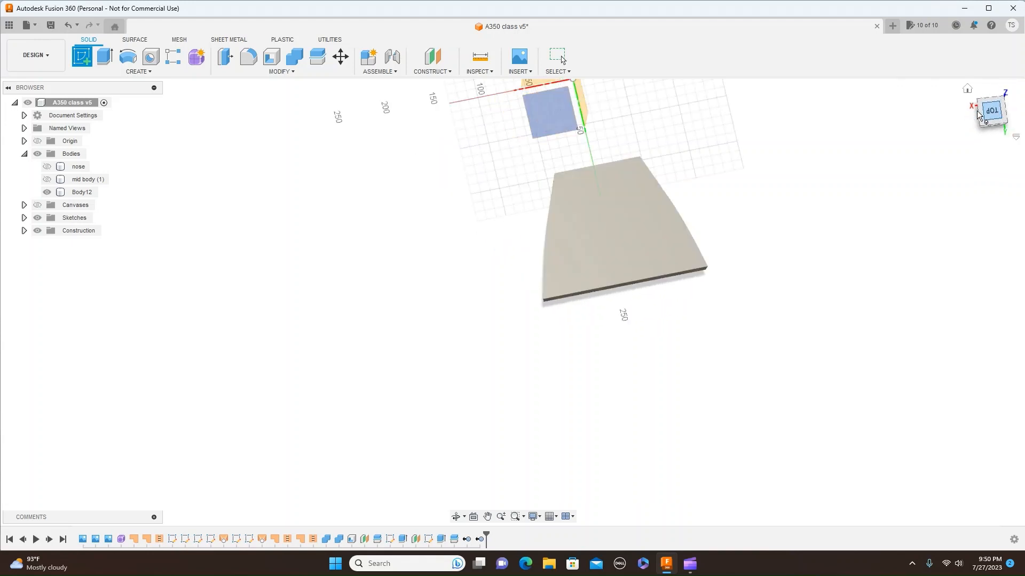
{"action": "left_click", "coordinate": [632, 253]}
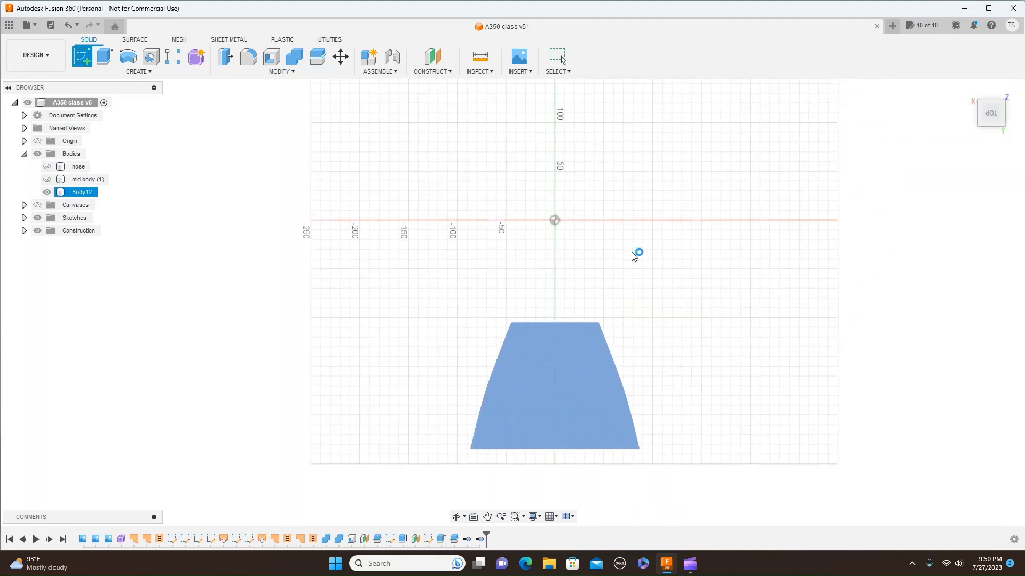
{"action": "middle_click_drag", "start_coordinate": [649, 366], "coordinate": [664, 214]}
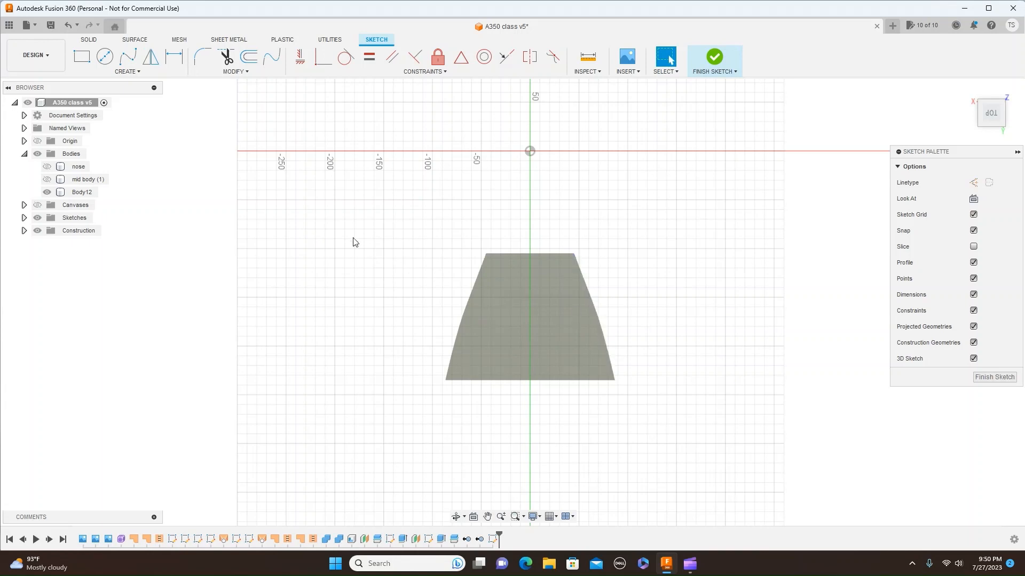
Sketch a closed line rectangle about 50 mm wide and 75 mm long, centred across the plate near its wide rear edge
{"action": "left_click", "coordinate": [134, 73]}
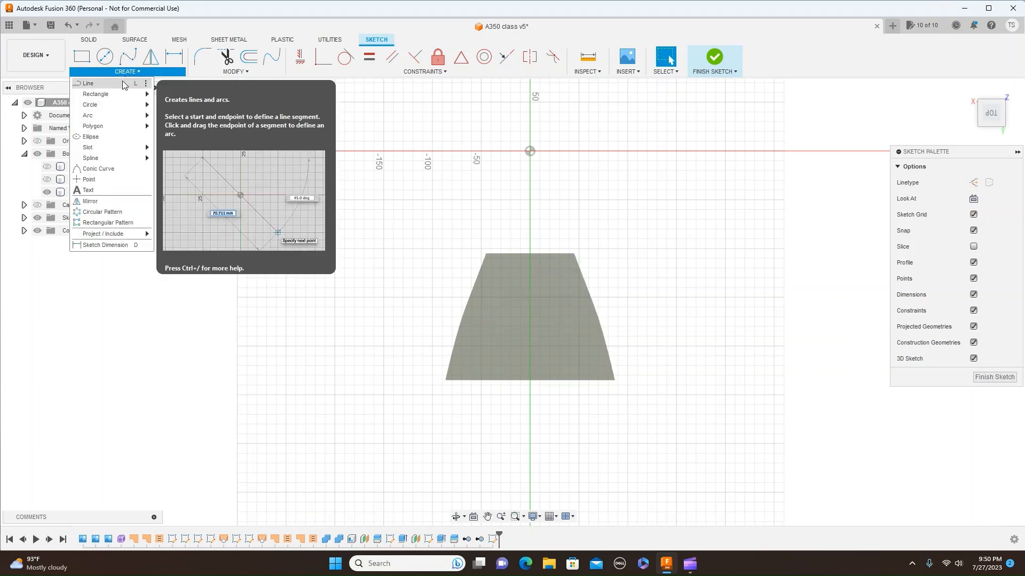
{"action": "left_click", "coordinate": [123, 84]}
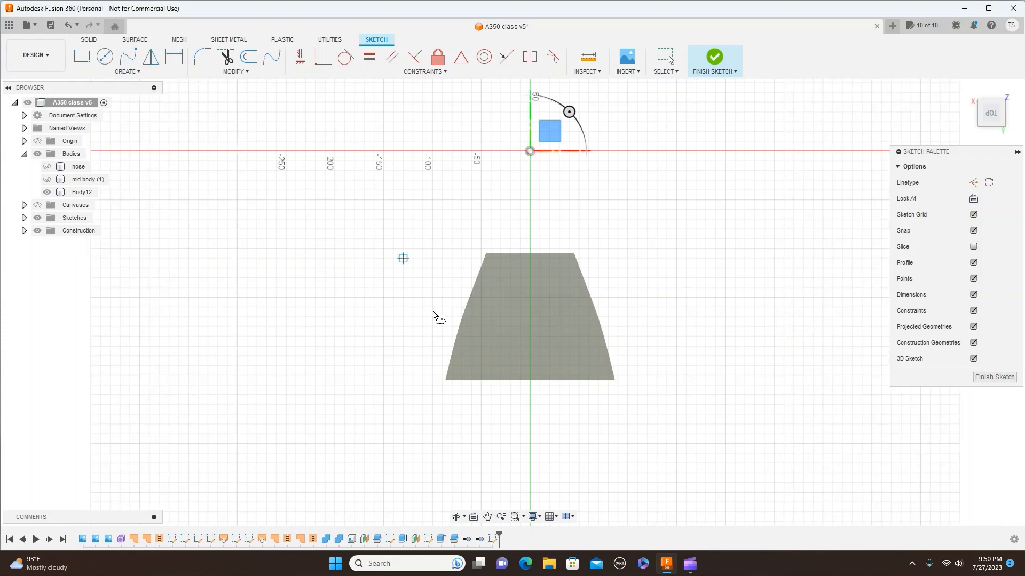
{"action": "scroll", "coordinate": [498, 312], "scroll_direction": "up", "scroll_amount": 5}
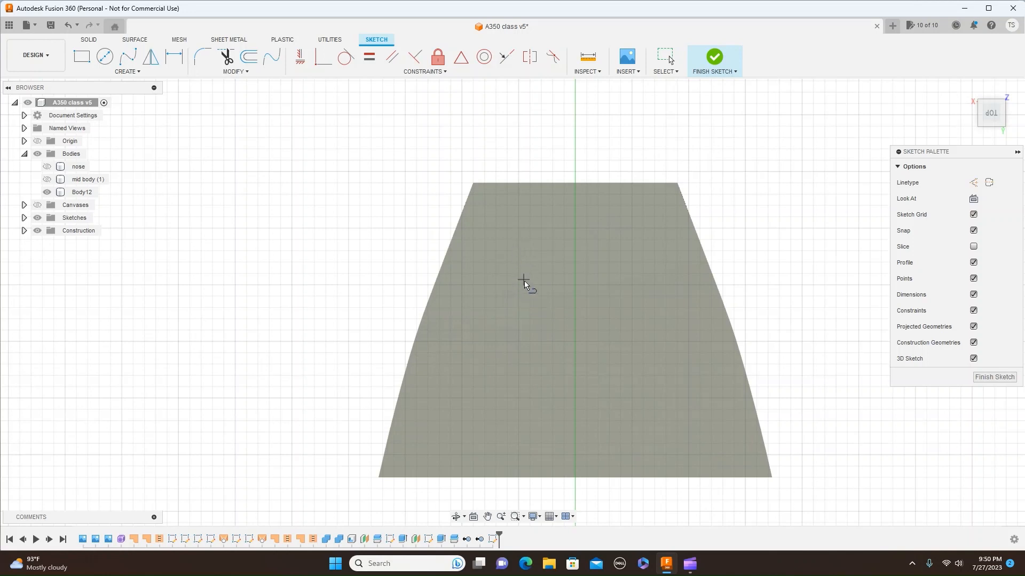
{"action": "left_click", "coordinate": [518, 285]}
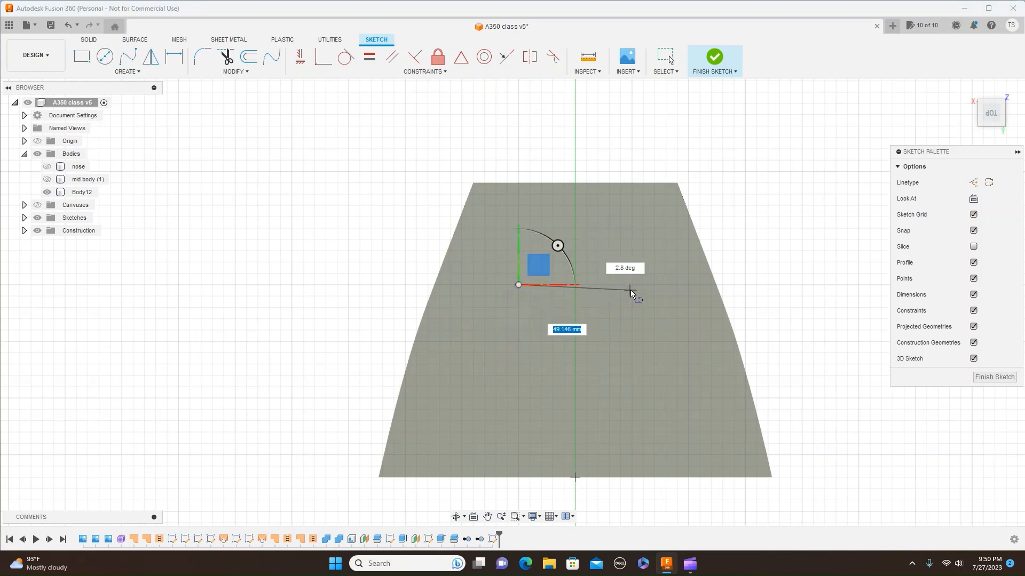
{"action": "left_click", "coordinate": [632, 285]}
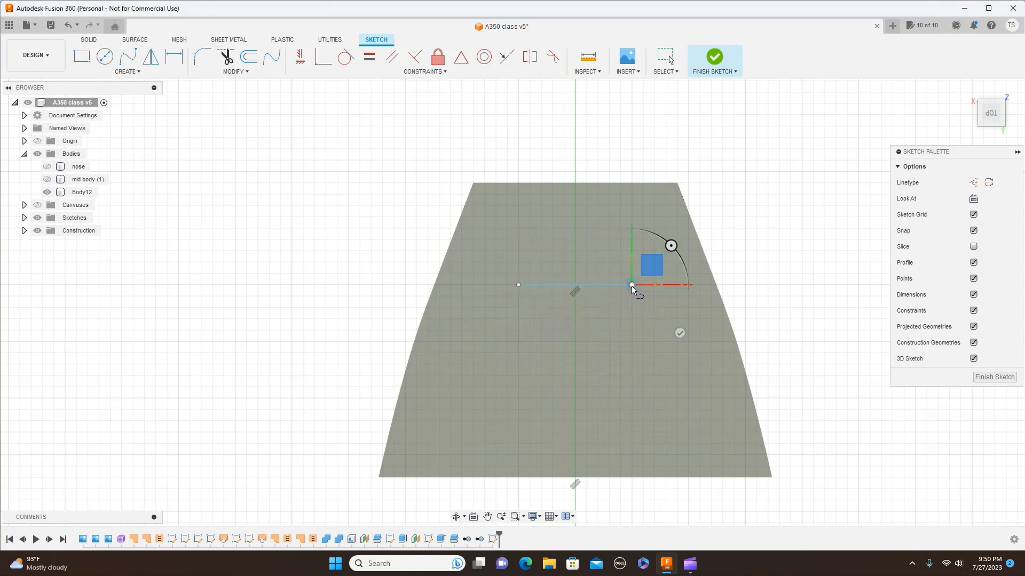
{"action": "left_click", "coordinate": [632, 455]}
{"action": "left_click", "coordinate": [518, 455]}
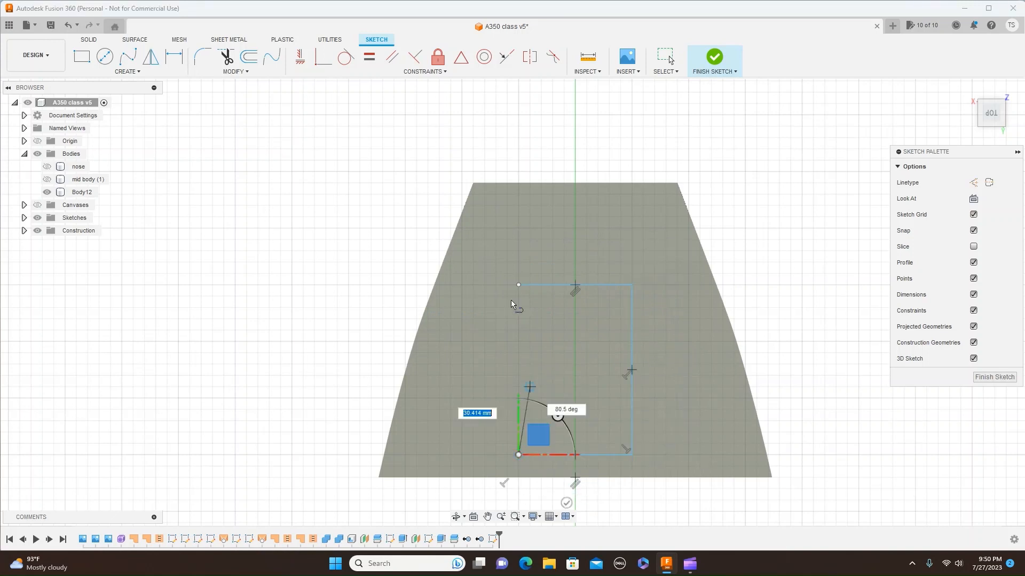
{"action": "left_click", "coordinate": [519, 285]}
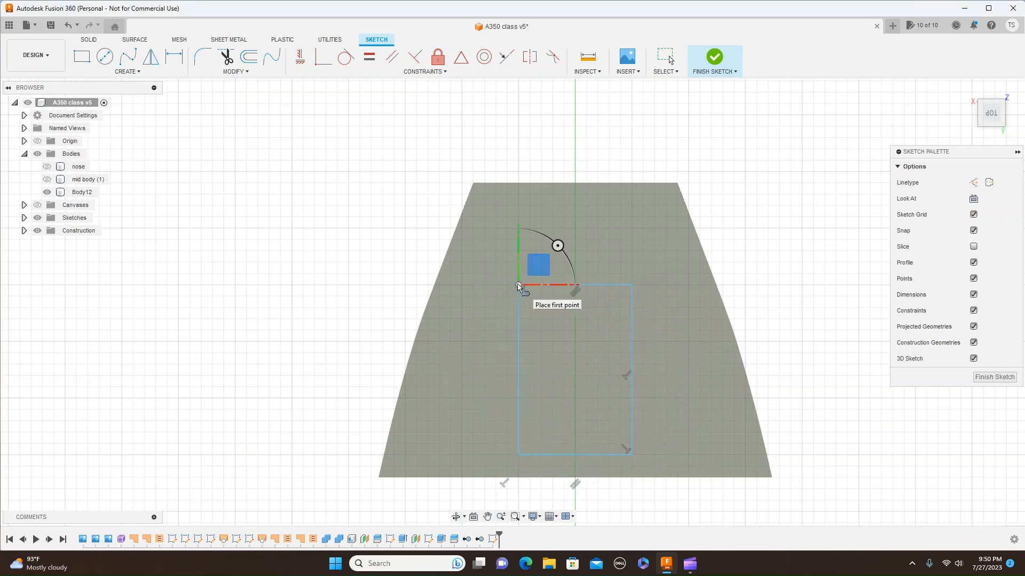
{"action": "right_click", "coordinate": [519, 287]}
{"action": "left_click", "coordinate": [548, 284]}
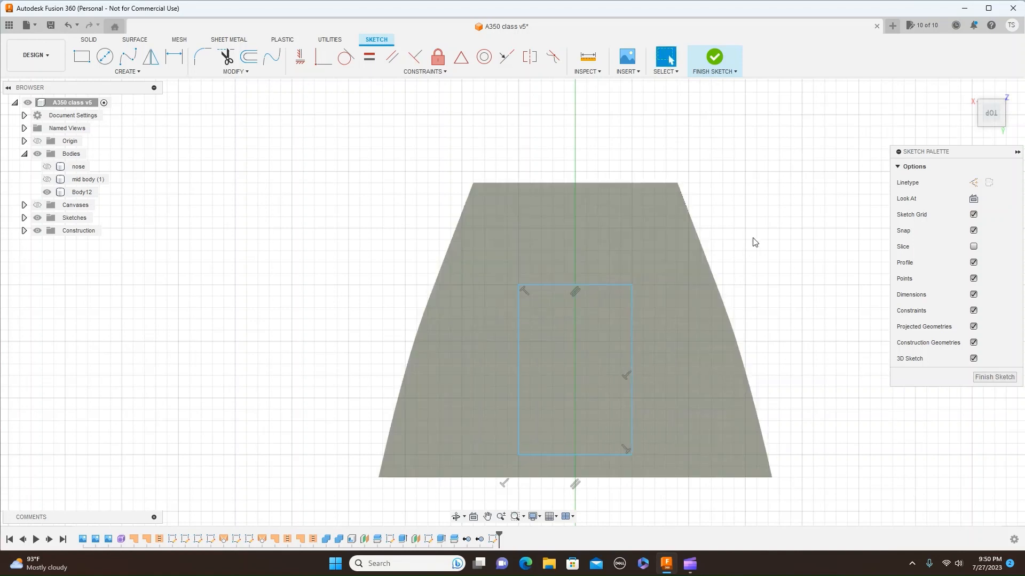
Extrude the rectangle -50 mm through the plate as a Cut
{"action": "key", "text": "e"}
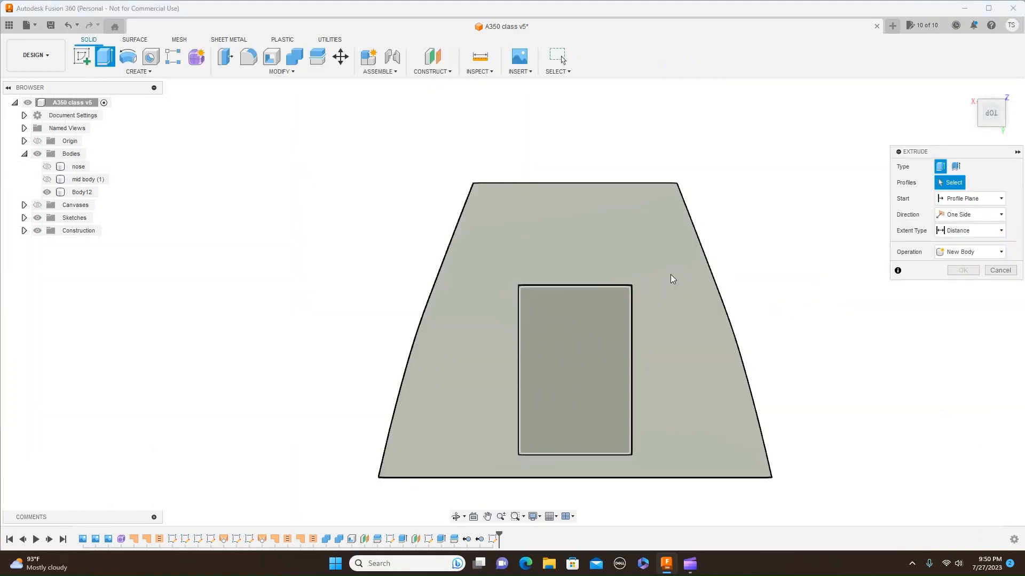
{"action": "left_click", "coordinate": [575, 370]}
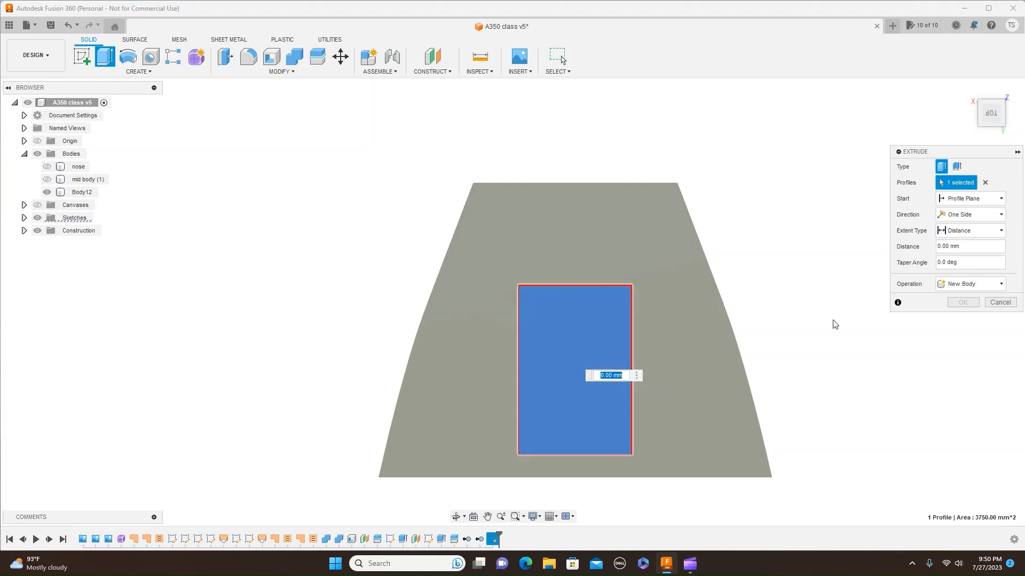
{"action": "left_click", "coordinate": [990, 283]}
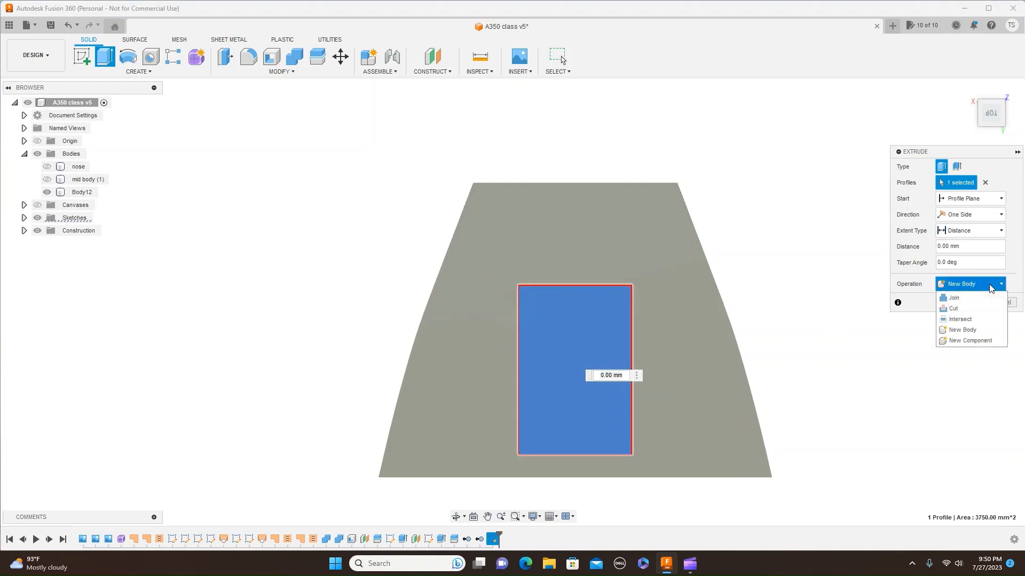
{"action": "left_click", "coordinate": [966, 309]}
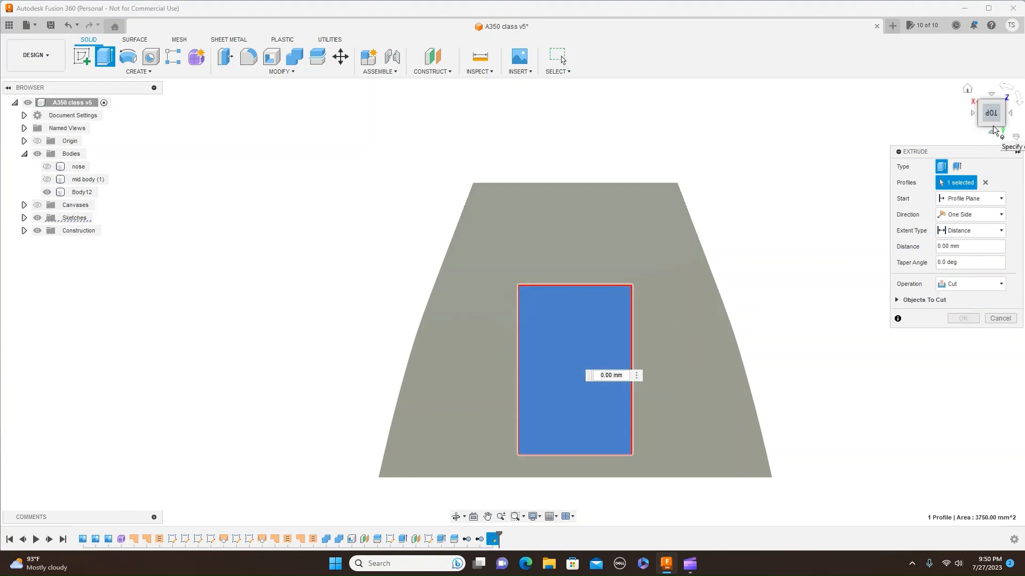
{"action": "left_click", "coordinate": [994, 130]}
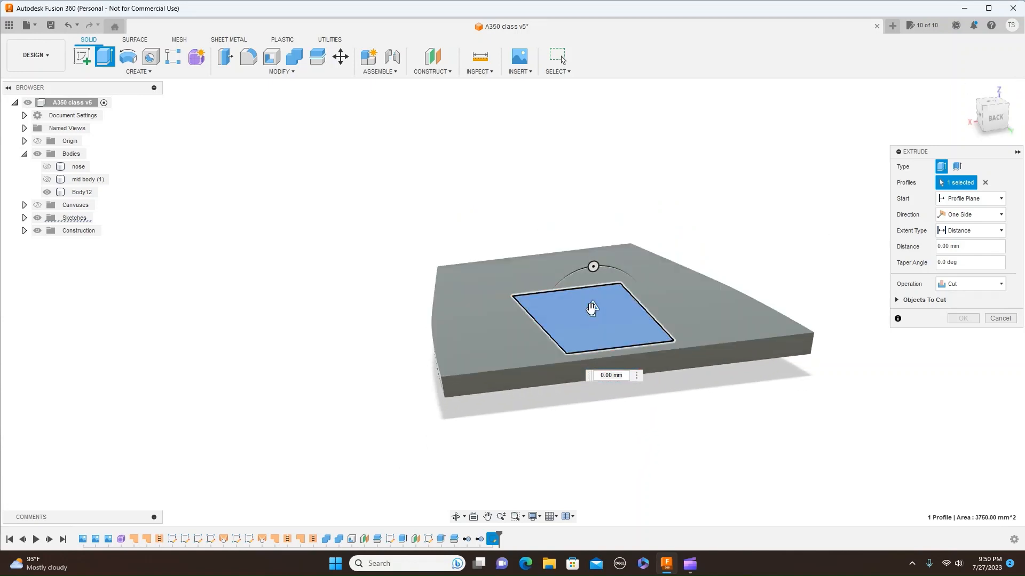
{"action": "left_click_drag", "start_coordinate": [592, 309], "coordinate": [592, 381]}
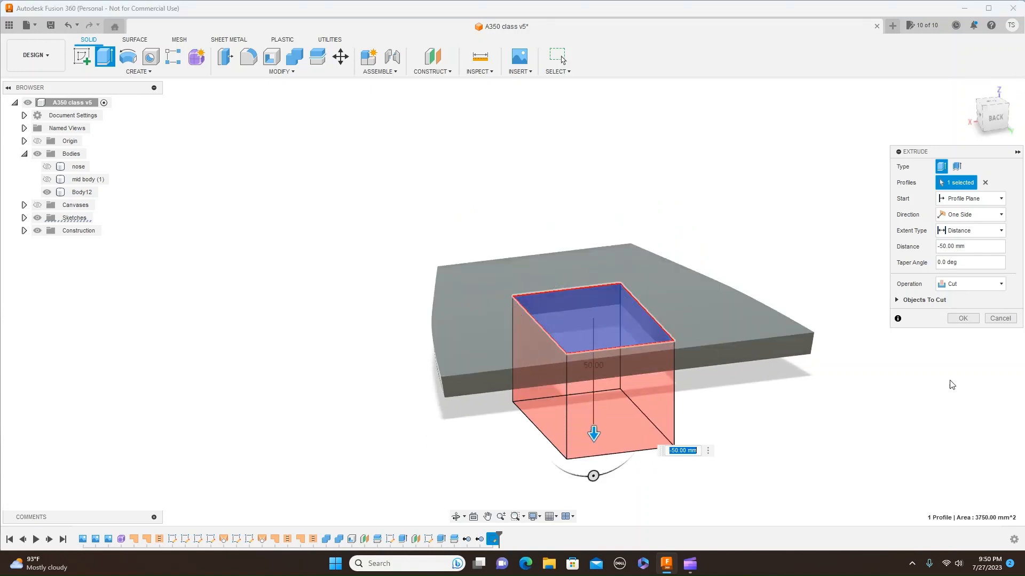
{"action": "left_click", "coordinate": [963, 318]}
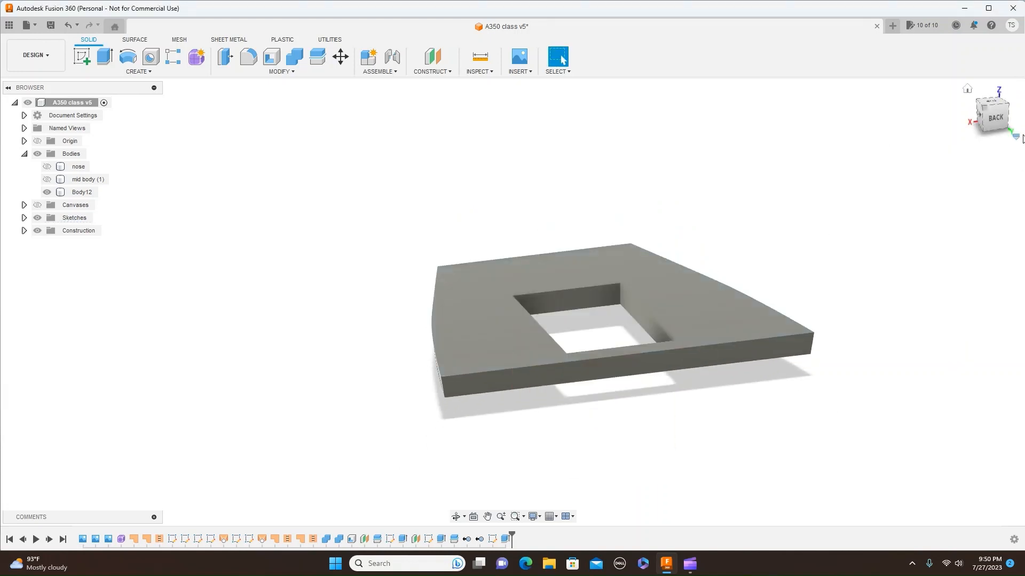
Show the nose again and examine the plate's rectangular opening from the rear and above
{"action": "left_click", "coordinate": [995, 114]}
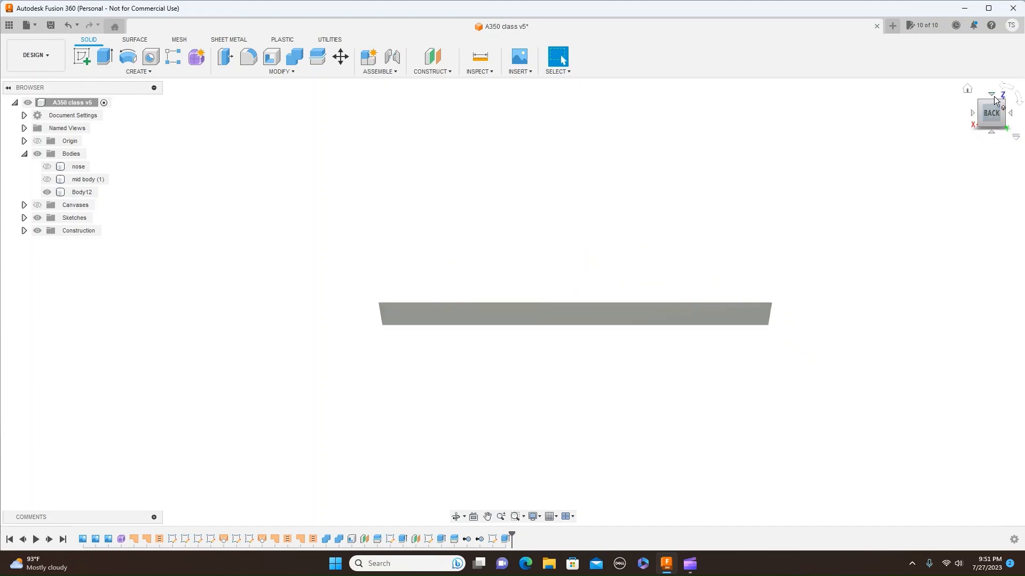
{"action": "left_click", "coordinate": [993, 95]}
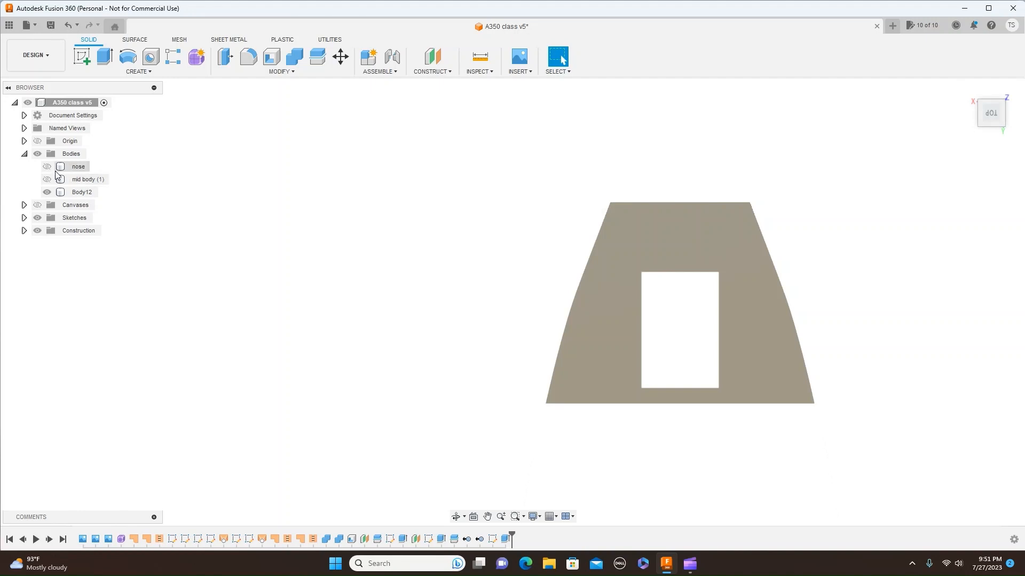
{"action": "left_click", "coordinate": [48, 167]}
{"action": "left_click", "coordinate": [47, 167]}
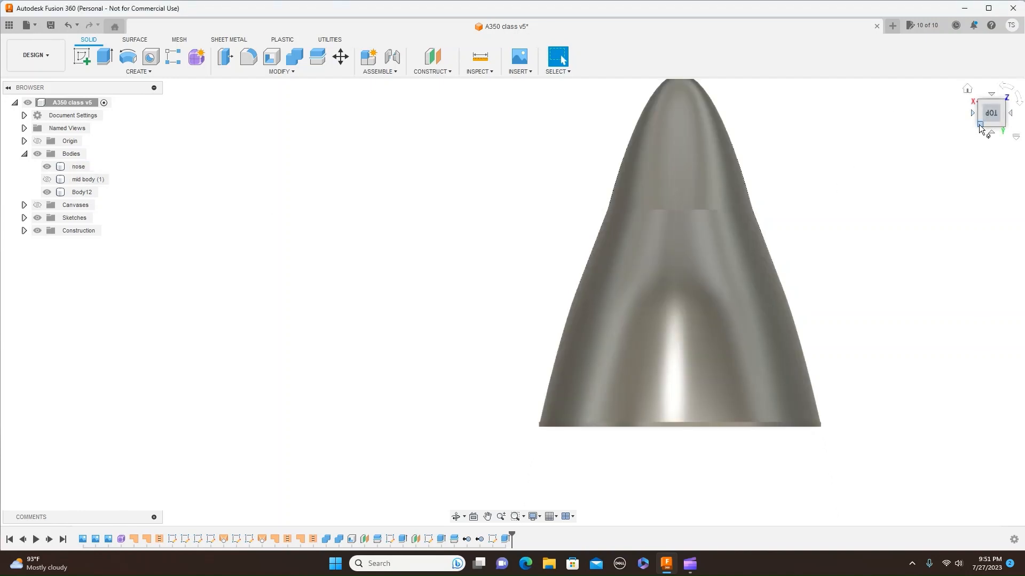
{"action": "mouse_move", "coordinate": [512, 302]}
{"action": "middle_mouse_down", "text": "shift"}
{"action": "mouse_move", "coordinate": [513, 291]}
{"action": "mouse_move", "coordinate": [512, 302]}
{"action": "middle_mouse_up", "text": "shift"}
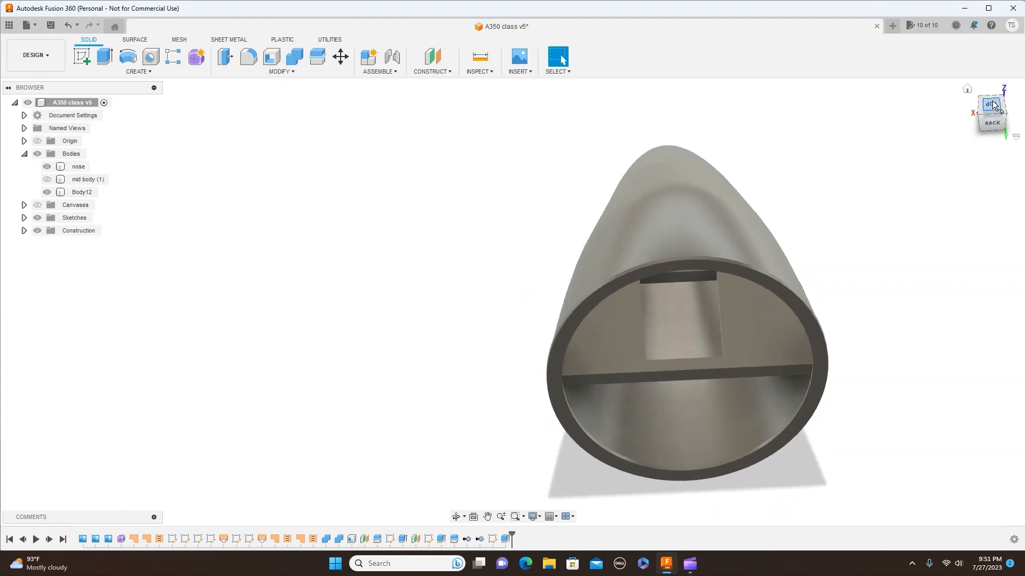
{"action": "left_click", "coordinate": [992, 103]}
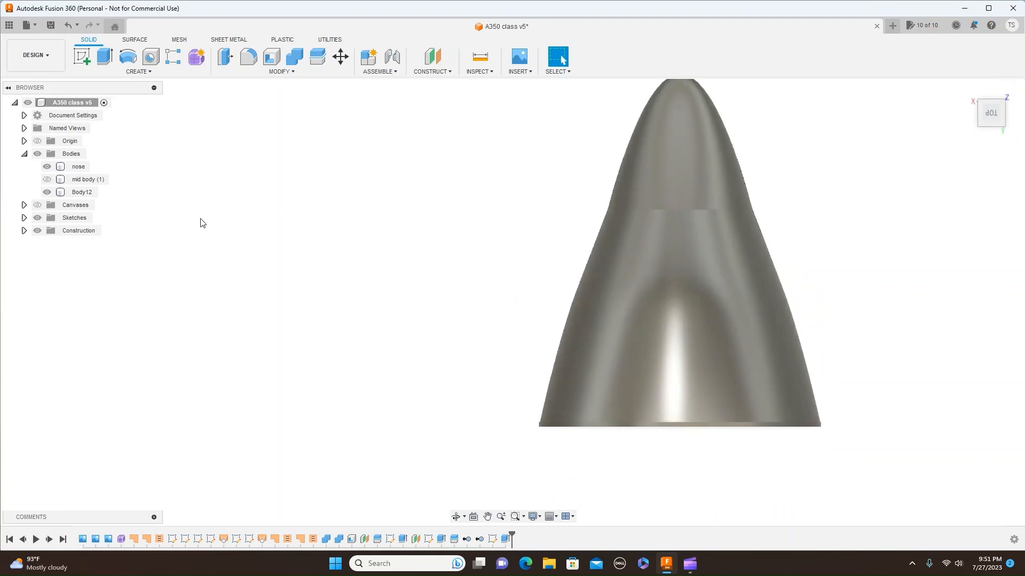
Hide the nose body again and start another sketch on the top face of the plate with the rectangular opening
{"action": "left_click", "coordinate": [64, 167]}
{"action": "left_click", "coordinate": [47, 167]}
{"action": "left_click", "coordinate": [615, 283]}
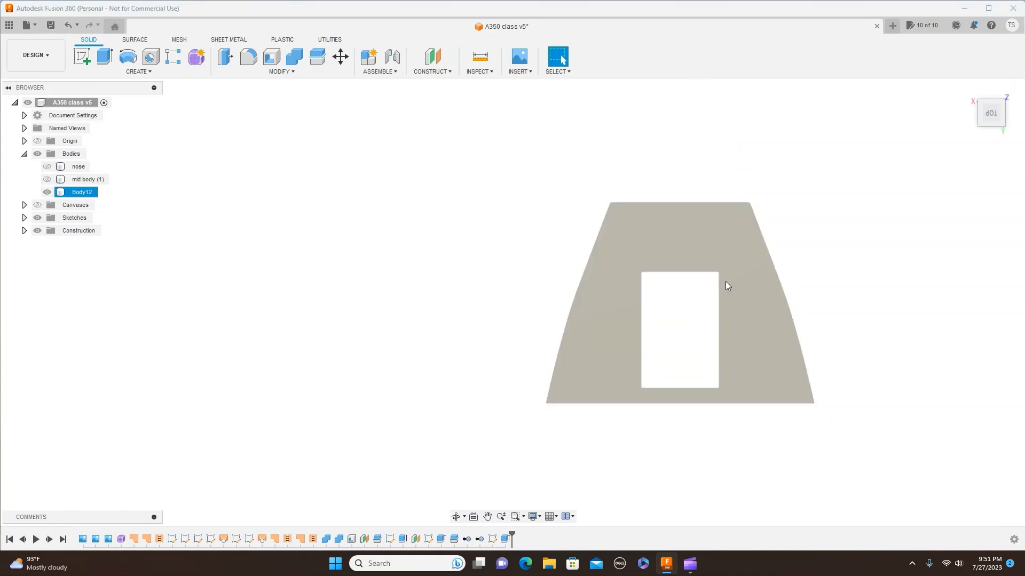
{"action": "left_click", "coordinate": [240, 163]}
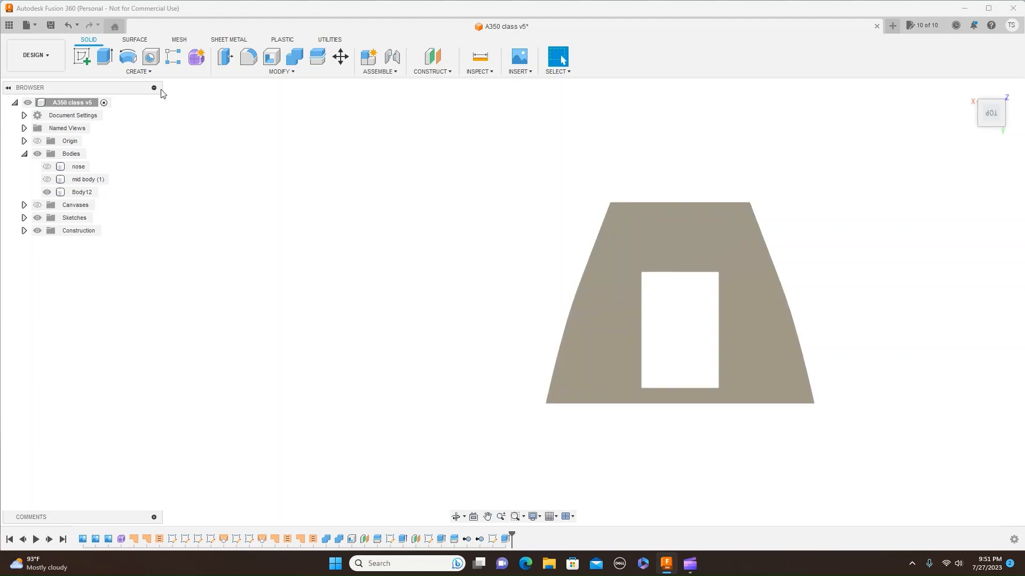
{"action": "left_click", "coordinate": [81, 57]}
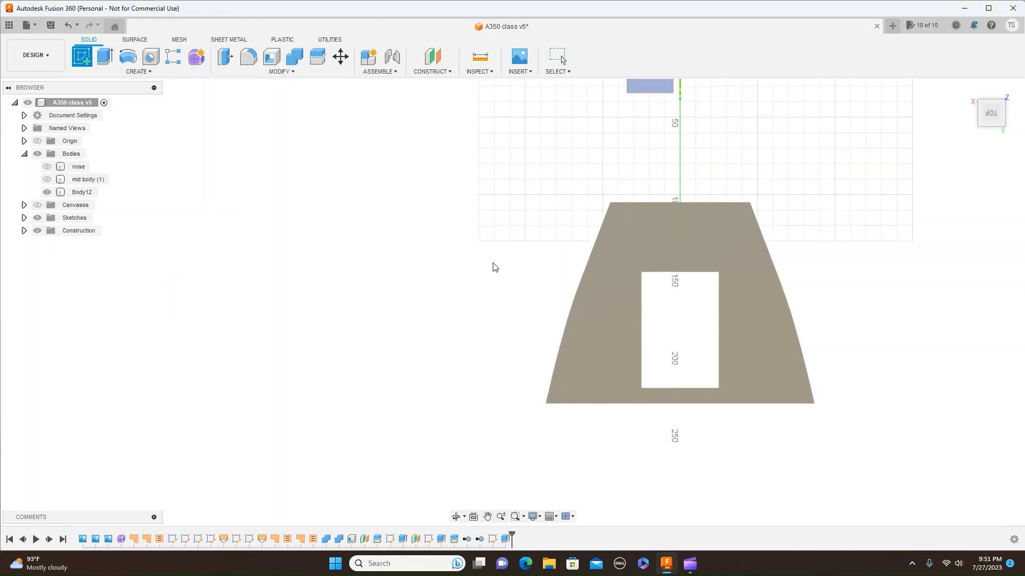
{"action": "left_click", "coordinate": [593, 280]}
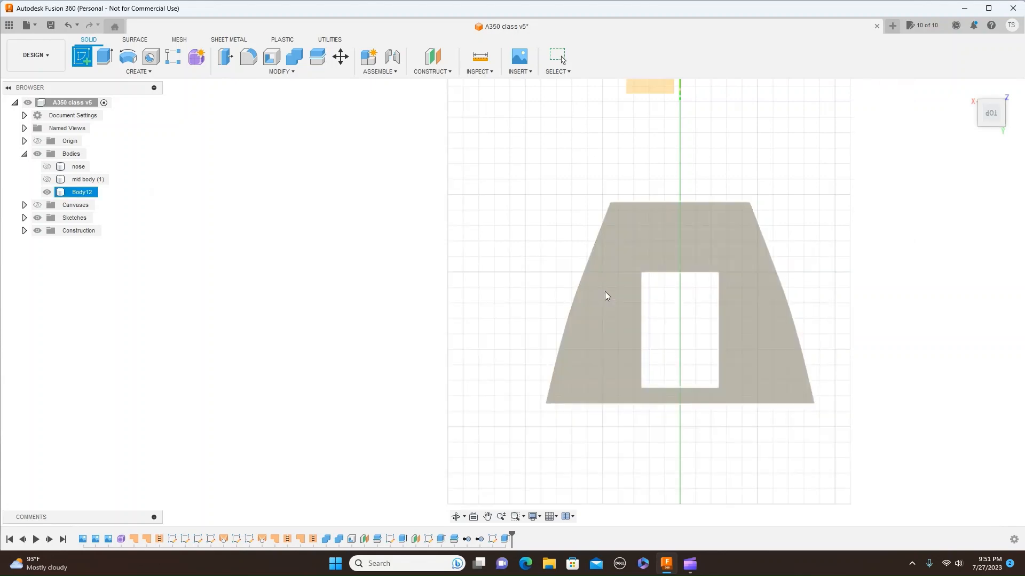
{"action": "mouse_move", "coordinate": [655, 414]}
{"action": "middle_mouse_down"}
{"action": "mouse_move", "coordinate": [700, 339]}
{"action": "mouse_move", "coordinate": [740, 185]}
{"action": "middle_mouse_up"}
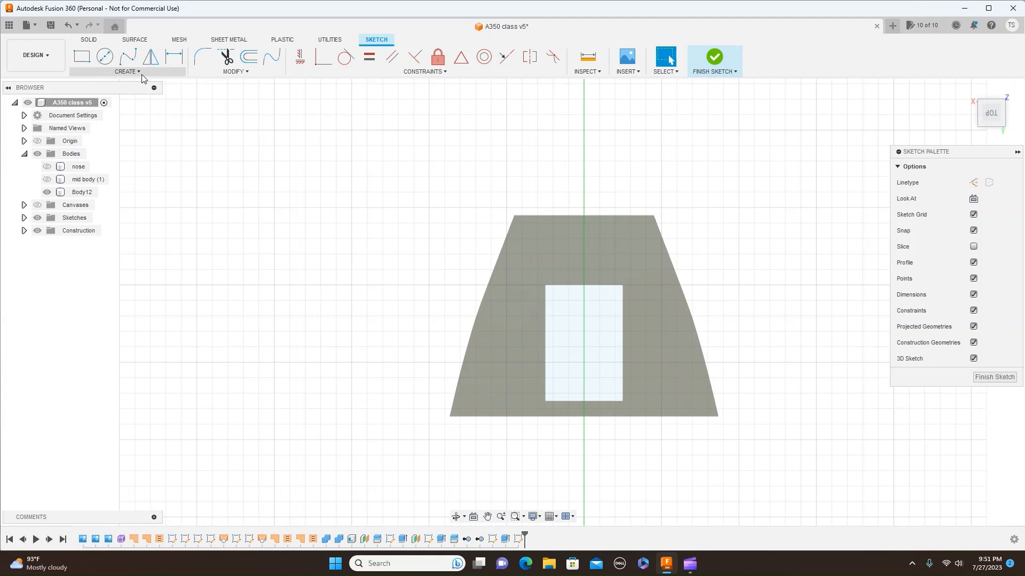
Sketch a 5 mm diameter circle on the plate's top face, just right of the rectangular opening near its front corner
{"action": "left_click", "coordinate": [106, 60]}
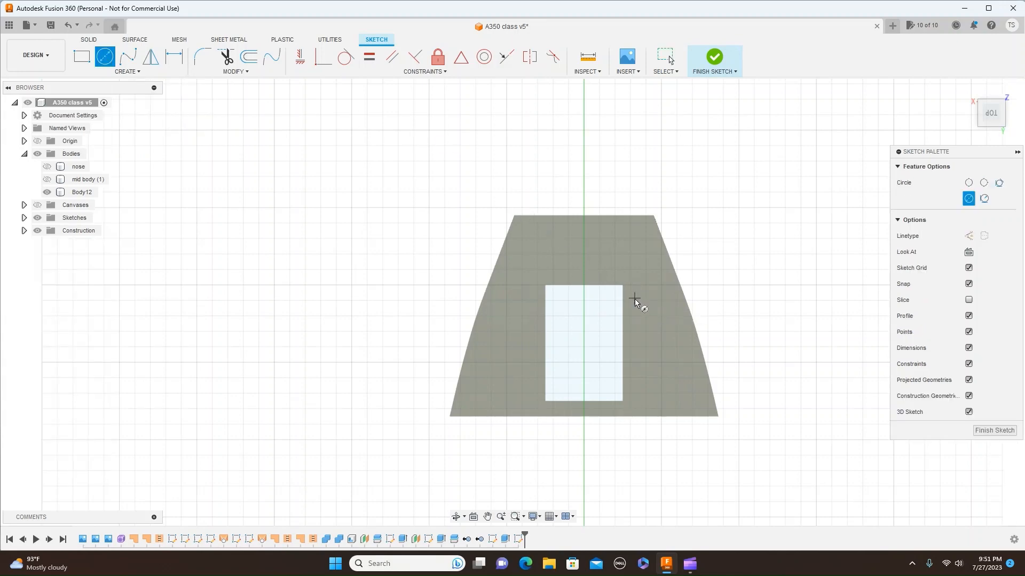
{"action": "scroll", "coordinate": [634, 300], "scroll_direction": "up", "scroll_amount": 3}
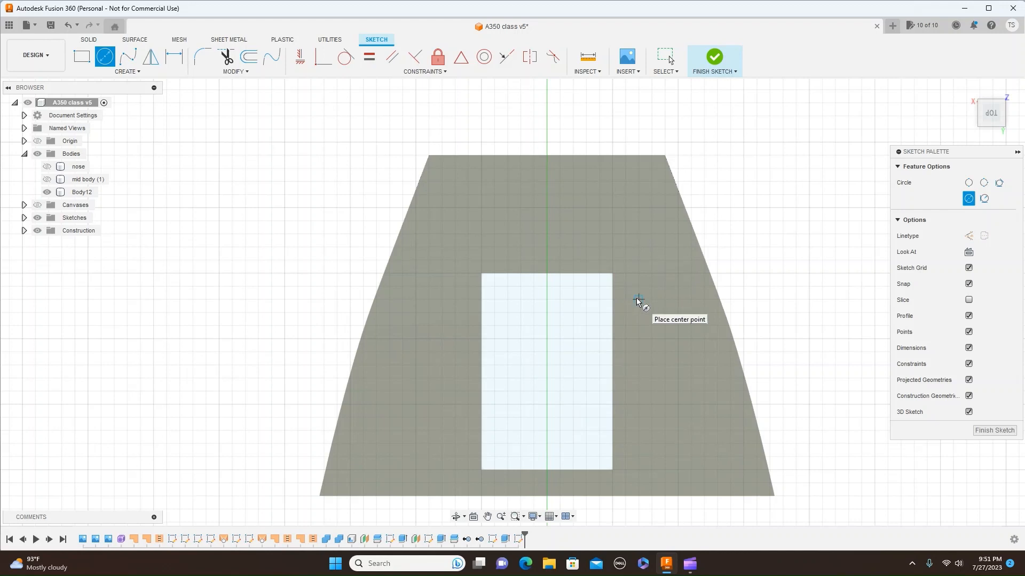
{"action": "left_click", "coordinate": [637, 300]}
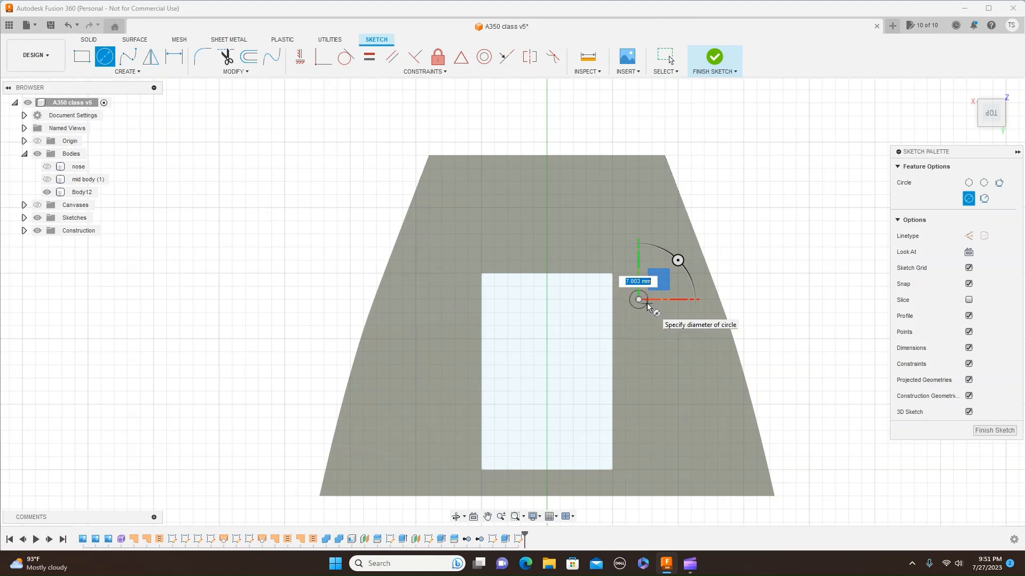
{"action": "key", "text": "Tab"}
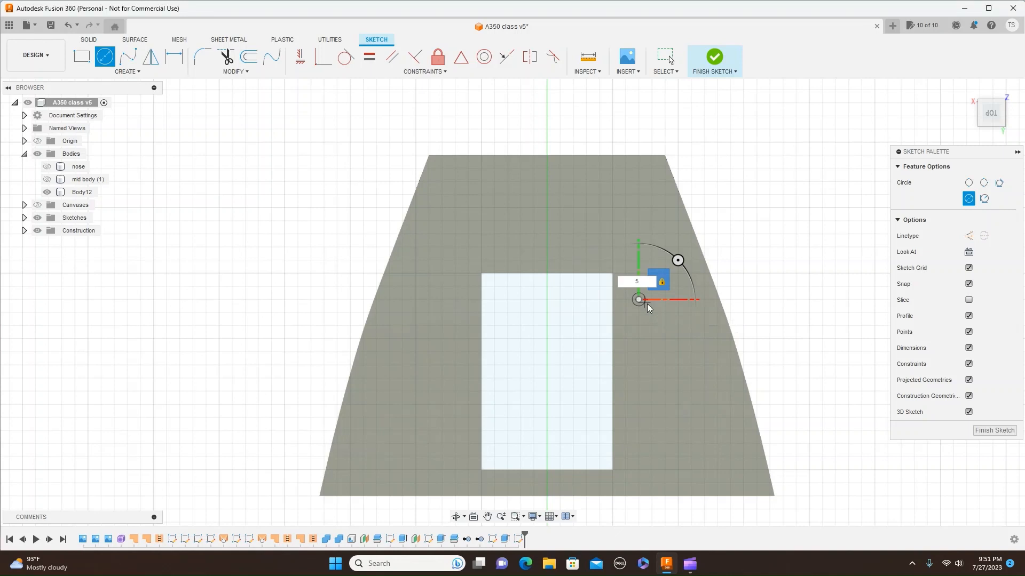
{"action": "right_click", "coordinate": [644, 302]}
{"action": "left_click", "coordinate": [681, 304]}
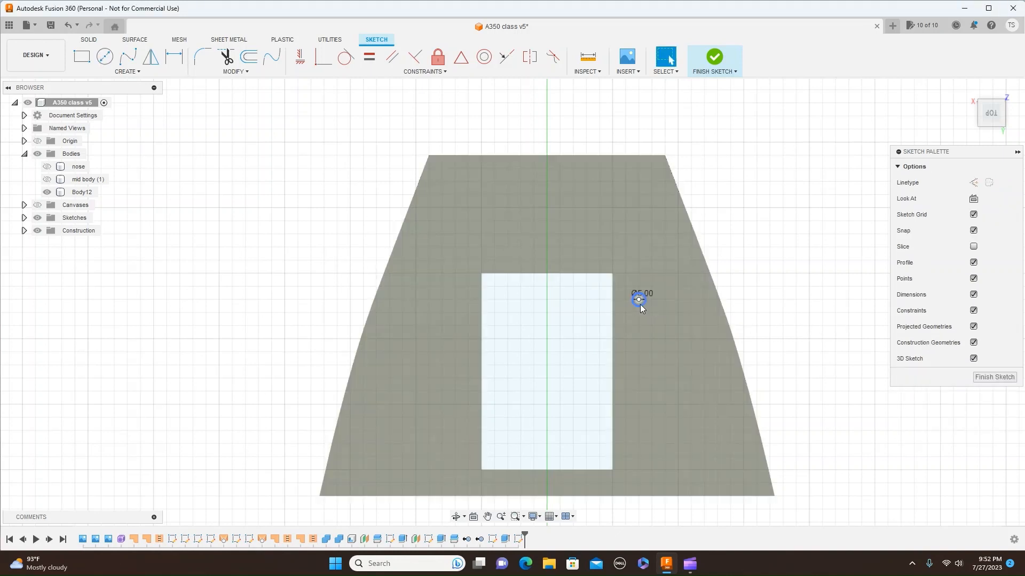
{"action": "scroll", "coordinate": [640, 303], "scroll_direction": "up", "scroll_amount": 5}
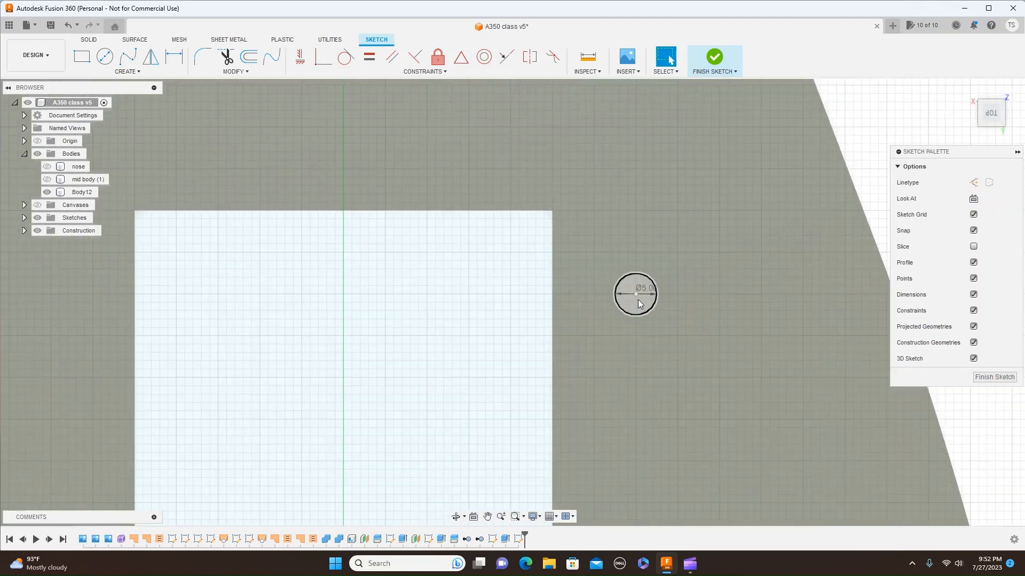
Extrude the 5 mm circle -30 mm down through the plate as a Cut
{"action": "left_click", "coordinate": [638, 299]}
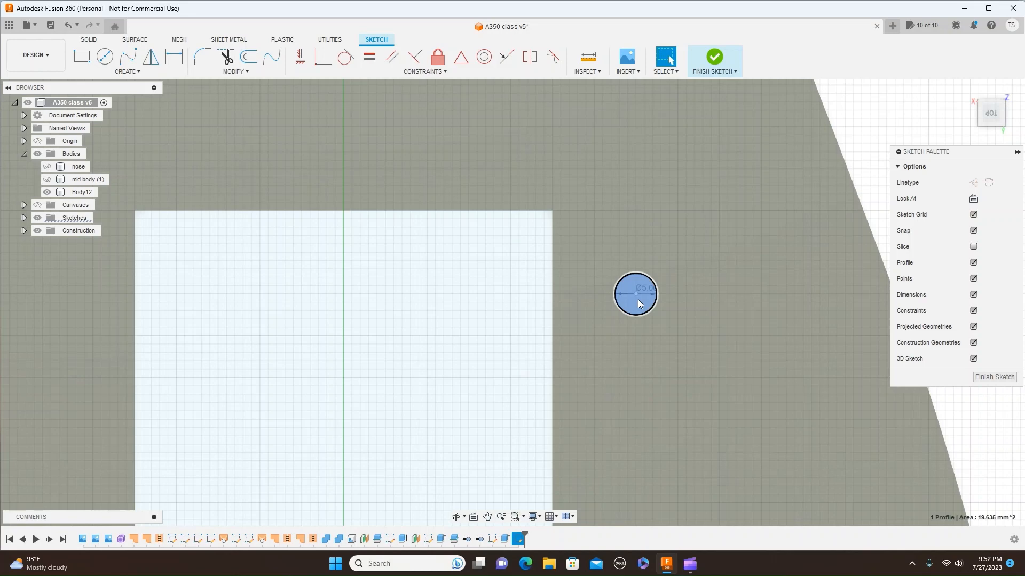
{"action": "scroll", "coordinate": [638, 301], "scroll_direction": "down", "scroll_amount": 1}
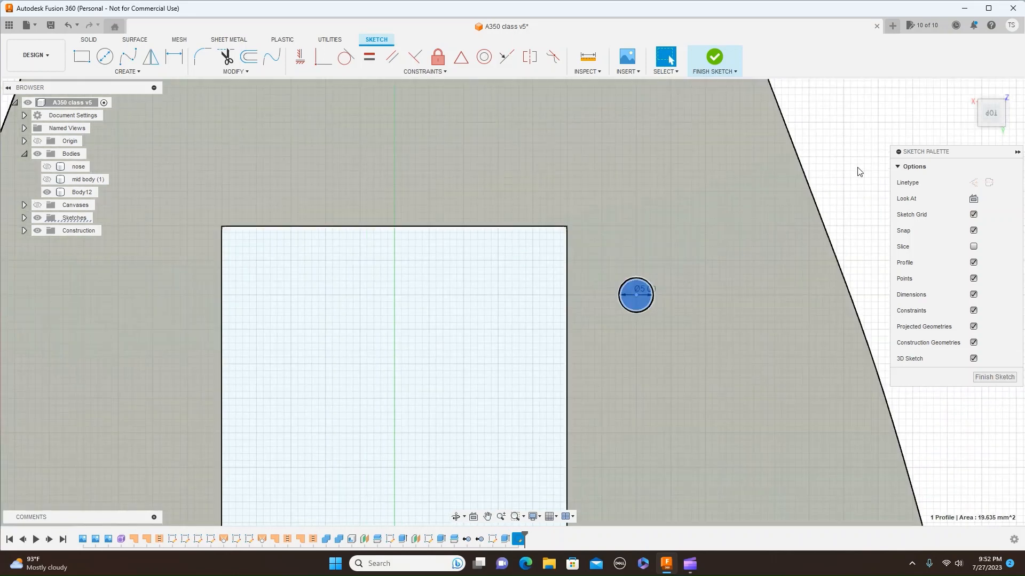
{"action": "scroll", "coordinate": [734, 269], "scroll_direction": "down", "scroll_amount": 2}
{"action": "scroll", "coordinate": [735, 267], "scroll_direction": "down", "scroll_amount": 3}
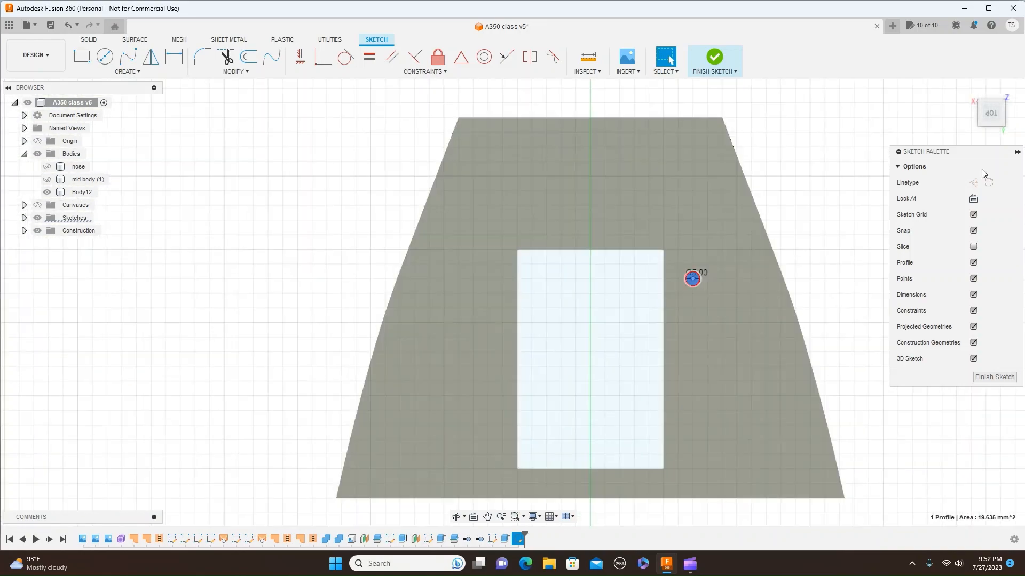
{"action": "left_click", "coordinate": [990, 127]}
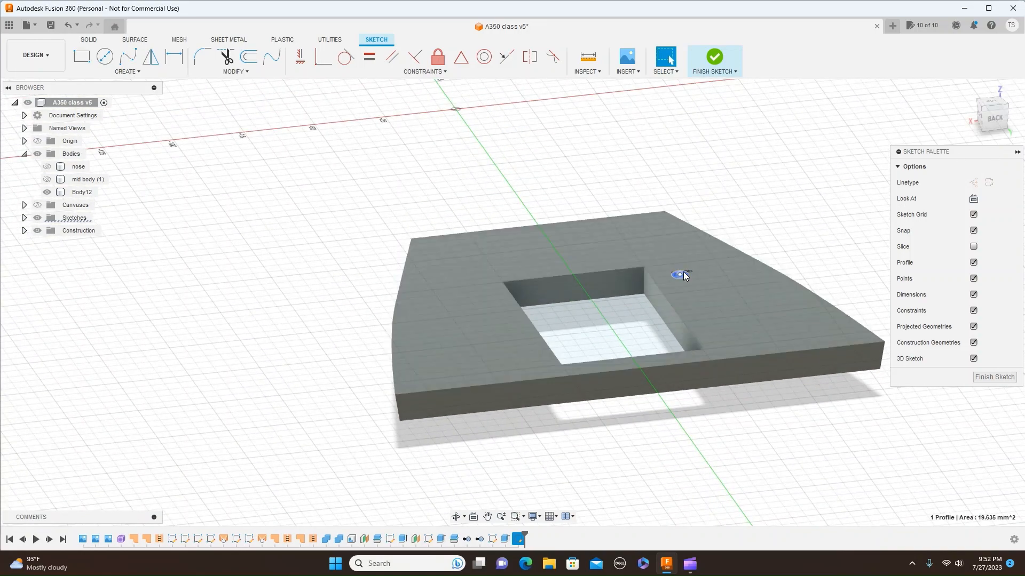
{"action": "key", "text": "e"}
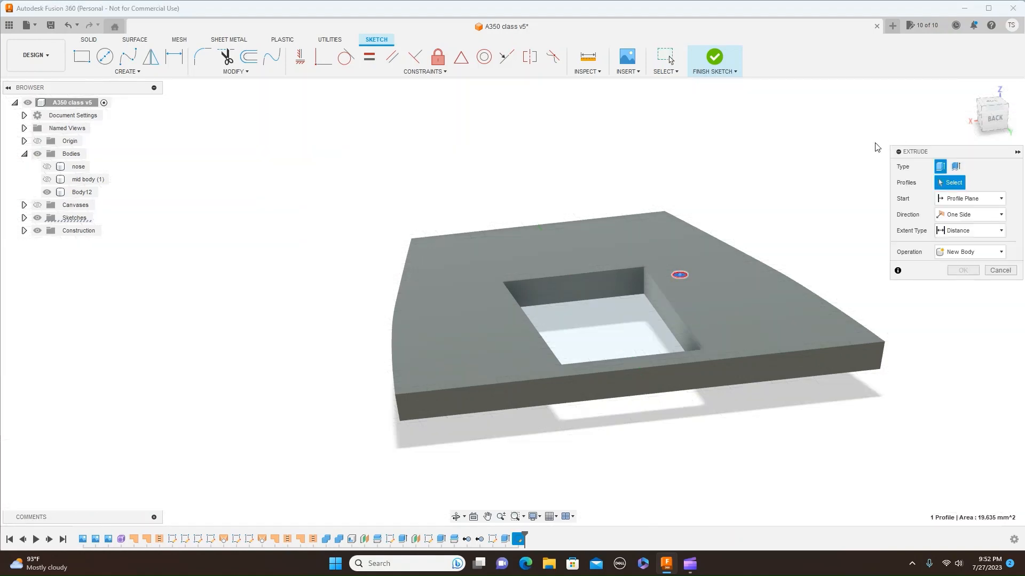
{"action": "left_click_drag", "start_coordinate": [679, 265], "coordinate": [691, 352]}
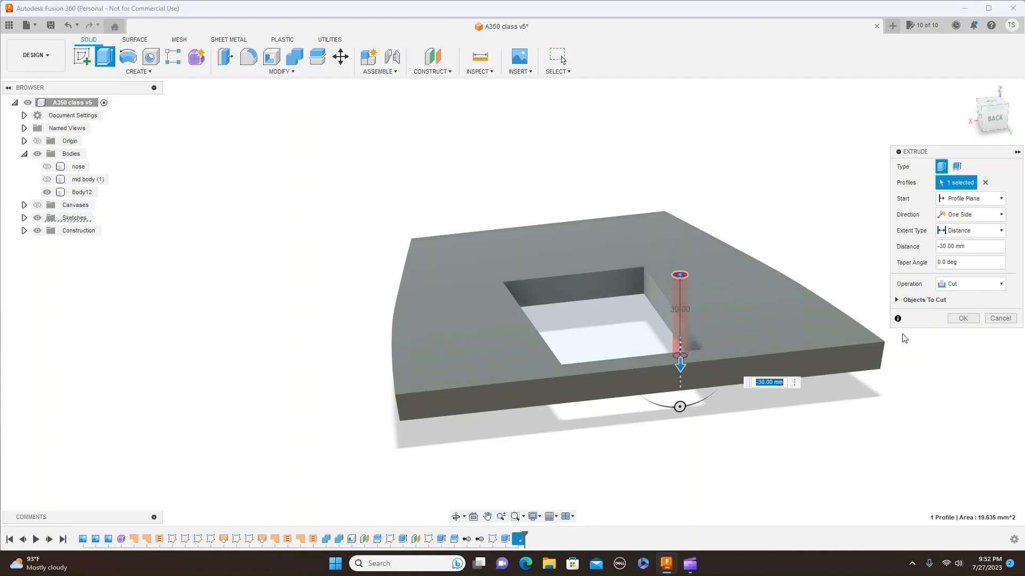
{"action": "left_click", "coordinate": [999, 124]}
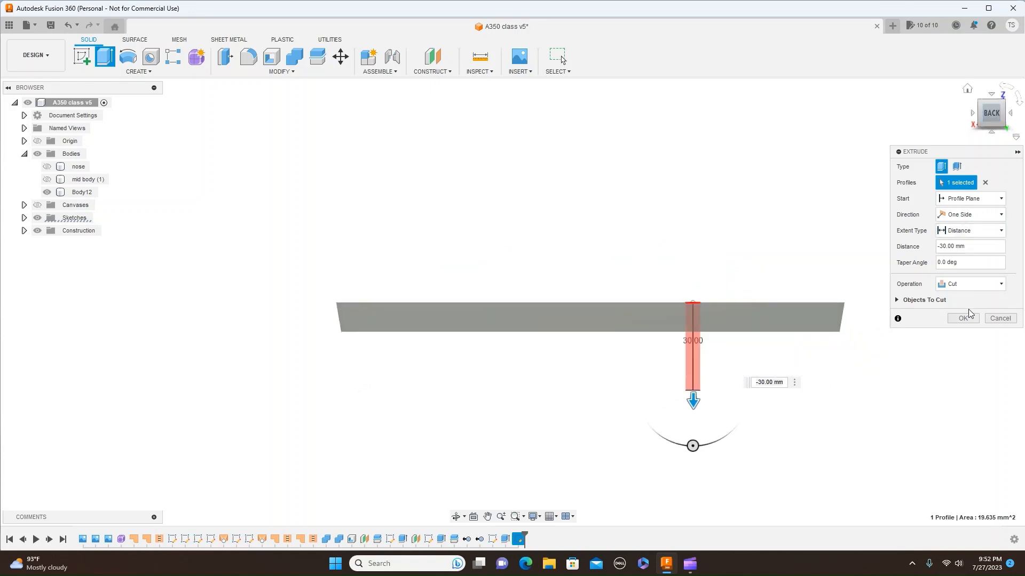
{"action": "left_click", "coordinate": [963, 318]}
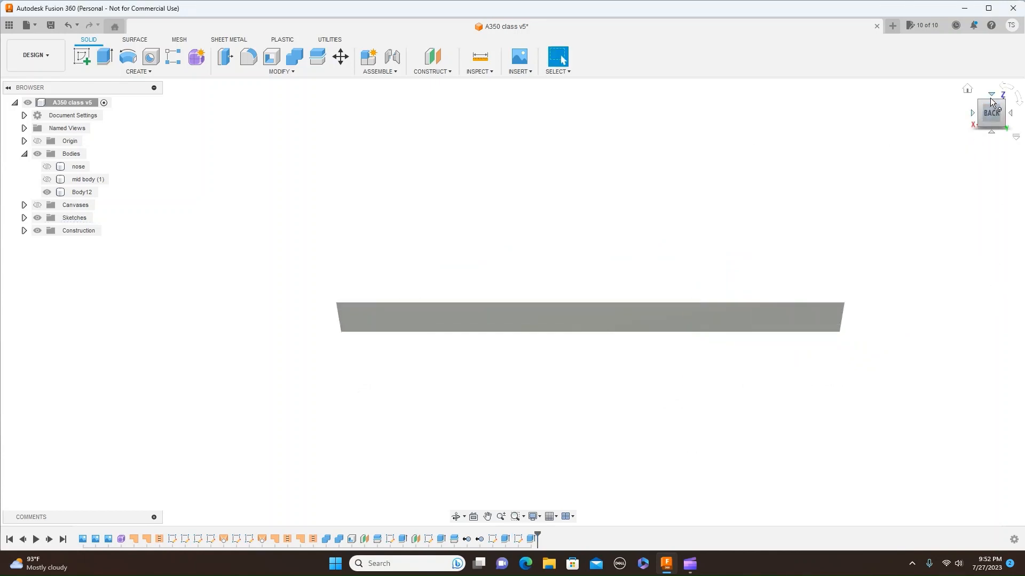
Inspect the plate's round hole from above and show the nose body to examine the plate inside it from the side and rear
{"action": "left_click_drag", "start_coordinate": [990, 100], "coordinate": [994, 149]}
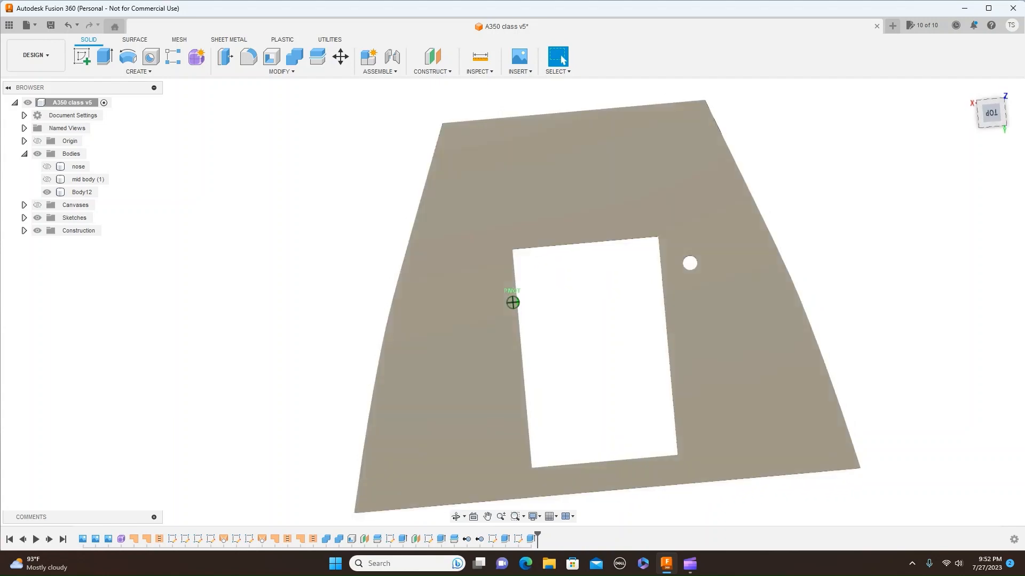
{"action": "left_click", "coordinate": [992, 114]}
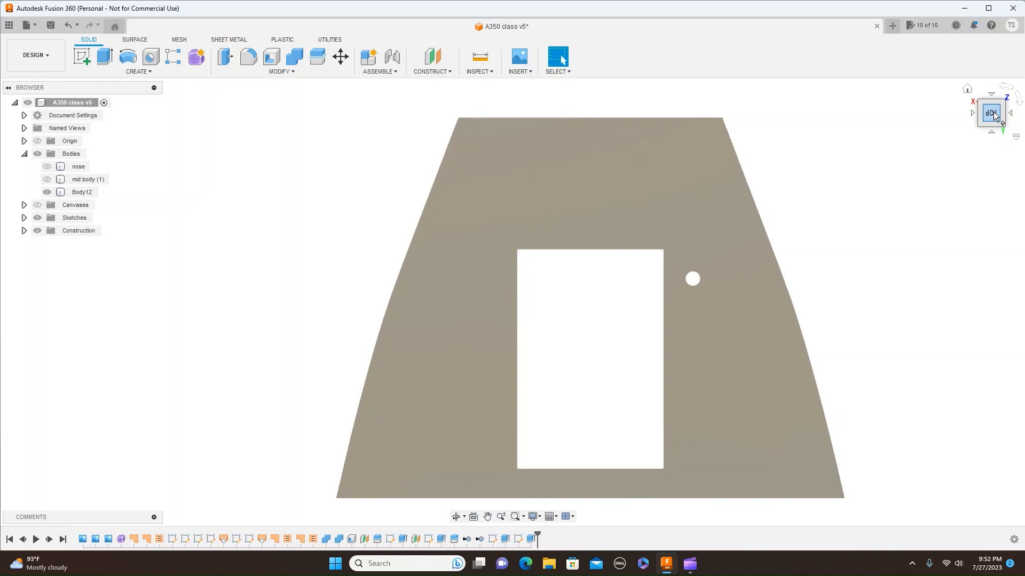
{"action": "left_click", "coordinate": [715, 262]}
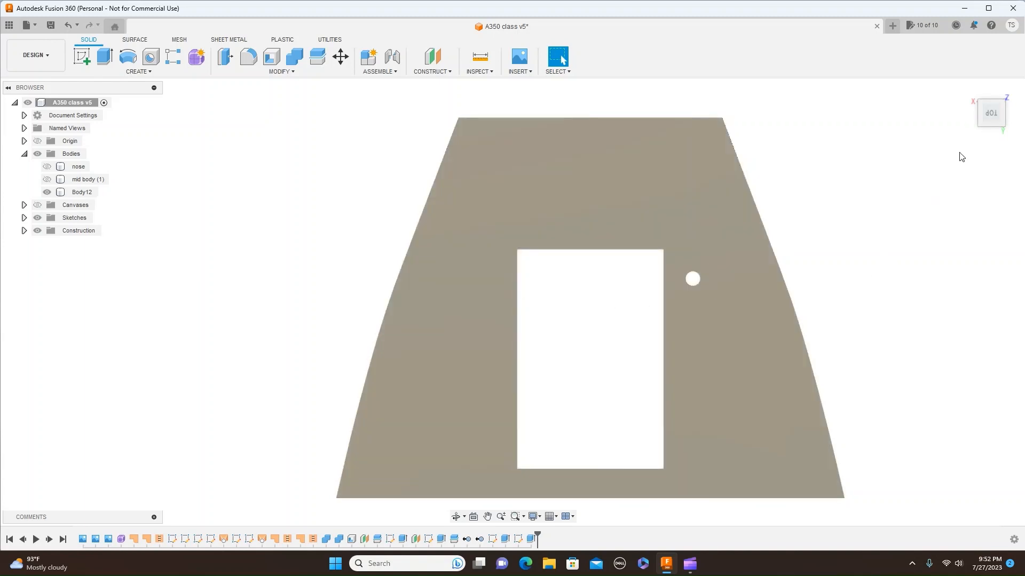
{"action": "mouse_move", "coordinate": [991, 114]}
{"action": "left_mouse_down"}
{"action": "mouse_move", "coordinate": [1000, 94]}
{"action": "mouse_move", "coordinate": [997, 106]}
{"action": "mouse_move", "coordinate": [983, 107]}
{"action": "mouse_move", "coordinate": [985, 97]}
{"action": "mouse_move", "coordinate": [997, 103]}
{"action": "mouse_move", "coordinate": [983, 124]}
{"action": "left_mouse_up"}
{"action": "left_click", "coordinate": [989, 115]}
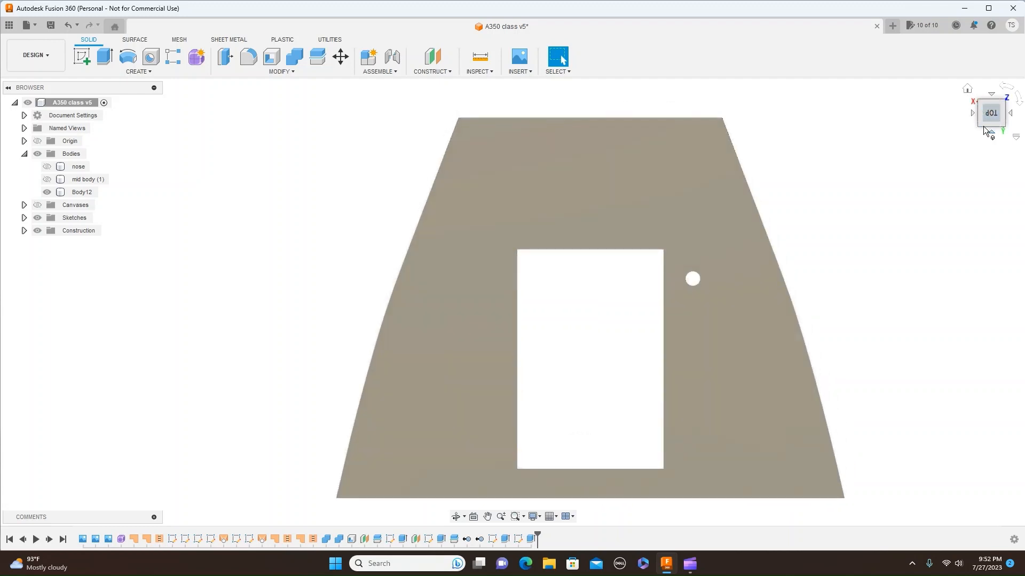
{"action": "left_click_drag", "start_coordinate": [978, 126], "coordinate": [991, 103]}
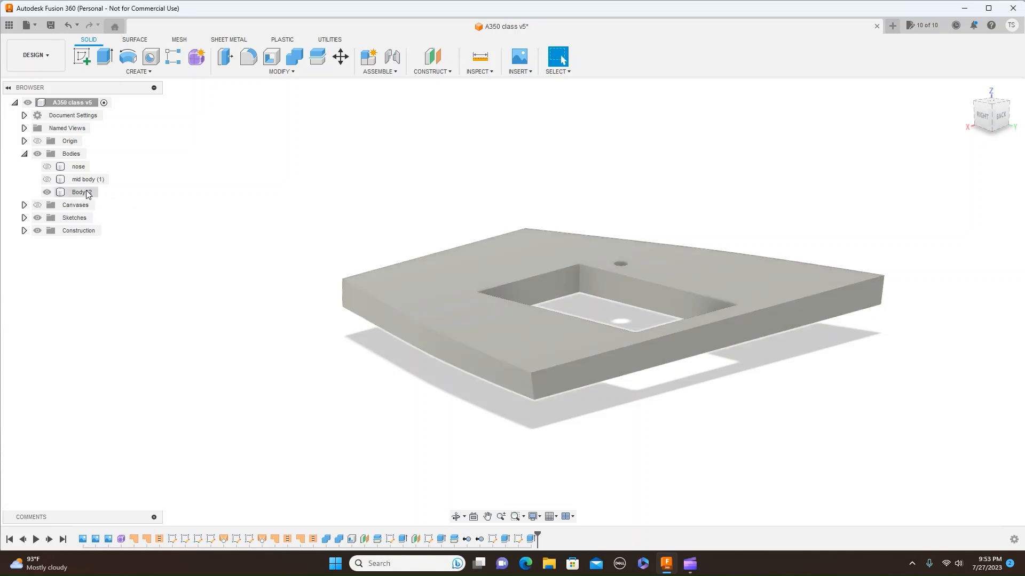
{"action": "left_click", "coordinate": [47, 166]}
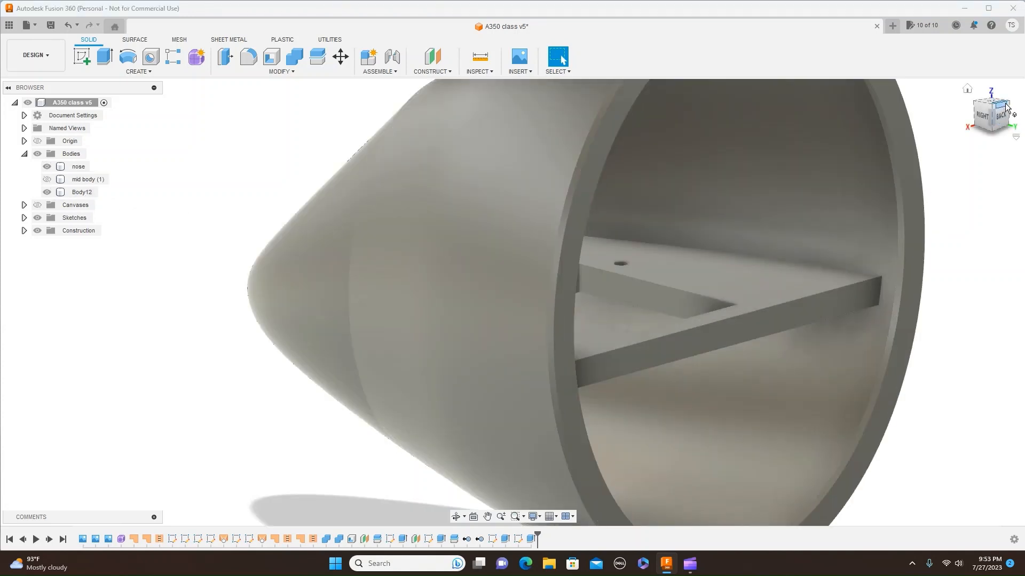
{"action": "mouse_move", "coordinate": [1003, 104]}
{"action": "left_mouse_down"}
{"action": "mouse_move", "coordinate": [979, 119]}
{"action": "mouse_move", "coordinate": [977, 106]}
{"action": "mouse_move", "coordinate": [1019, 104]}
{"action": "left_mouse_up"}
{"action": "scroll", "coordinate": [941, 234], "scroll_direction": "down", "scroll_amount": 2}
{"action": "scroll", "coordinate": [939, 232], "scroll_direction": "down", "scroll_amount": 4}
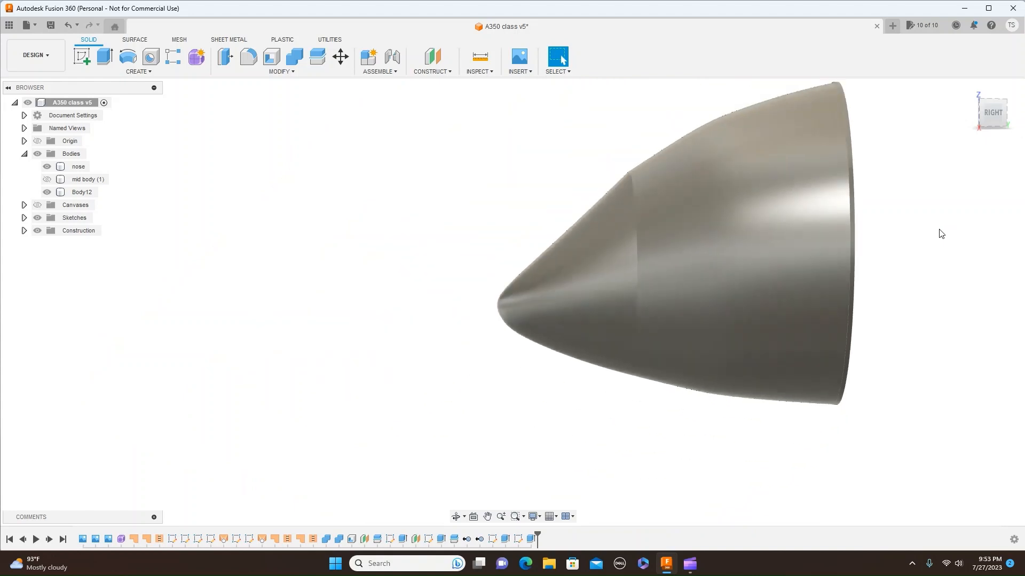
{"action": "middle_click_drag", "start_coordinate": [929, 227], "coordinate": [709, 246]}
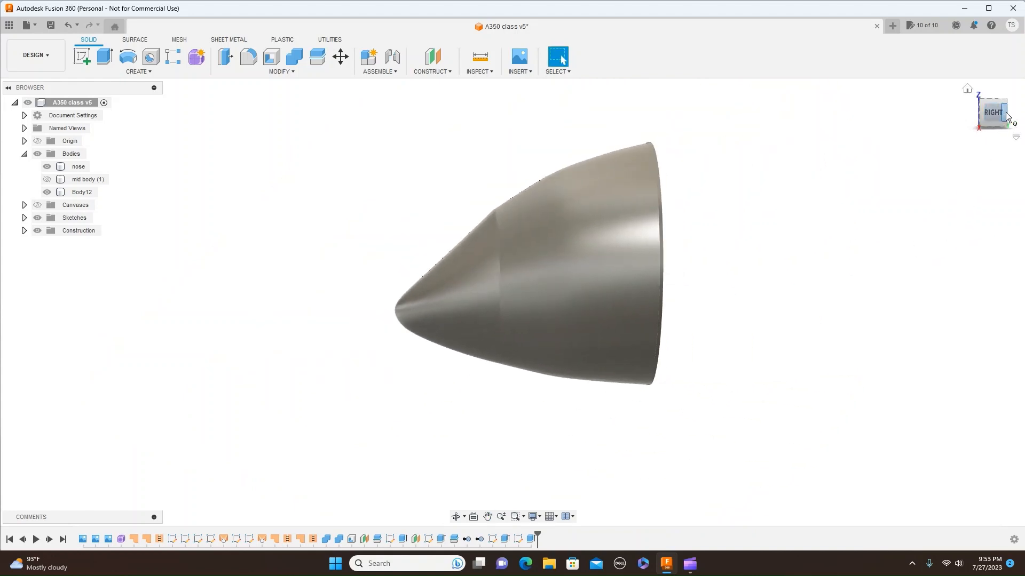
{"action": "mouse_move", "coordinate": [1005, 116]}
{"action": "left_mouse_down"}
{"action": "mouse_move", "coordinate": [969, 121]}
{"action": "mouse_move", "coordinate": [1006, 118]}
{"action": "left_mouse_up"}
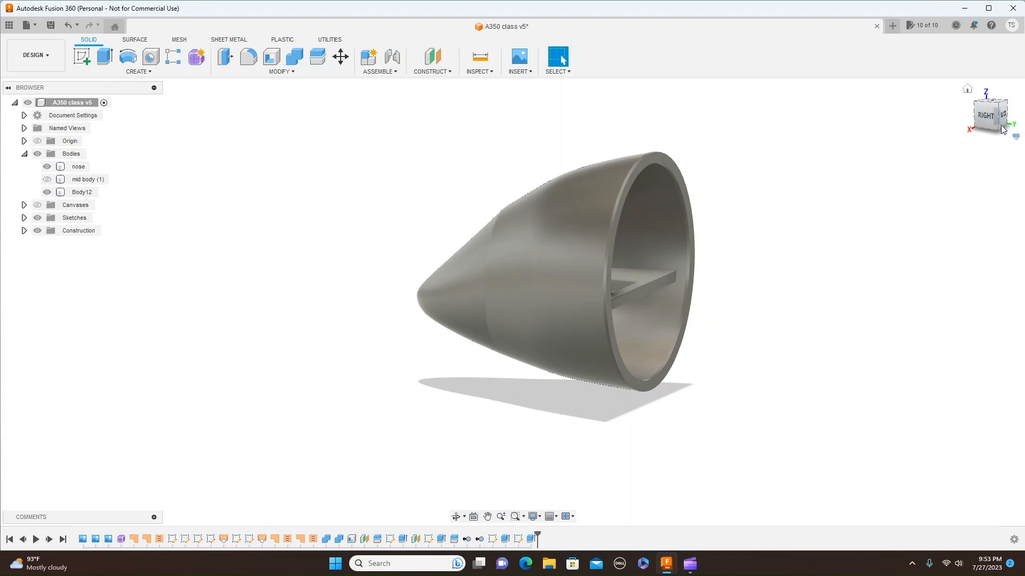
View the nose from its right side and select the hidden mid body (1)
{"action": "left_click", "coordinate": [987, 117]}
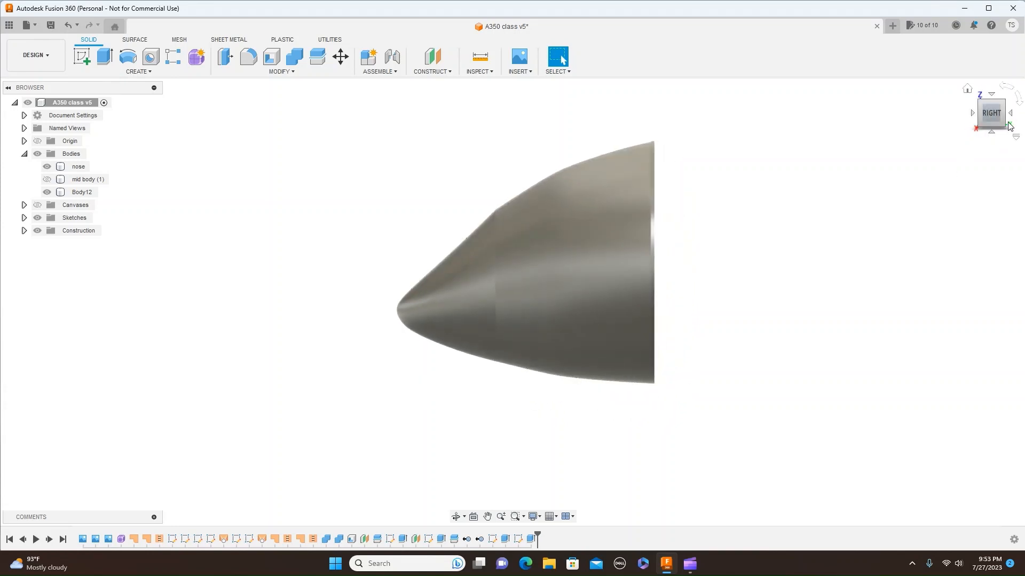
{"action": "left_click", "coordinate": [55, 180]}
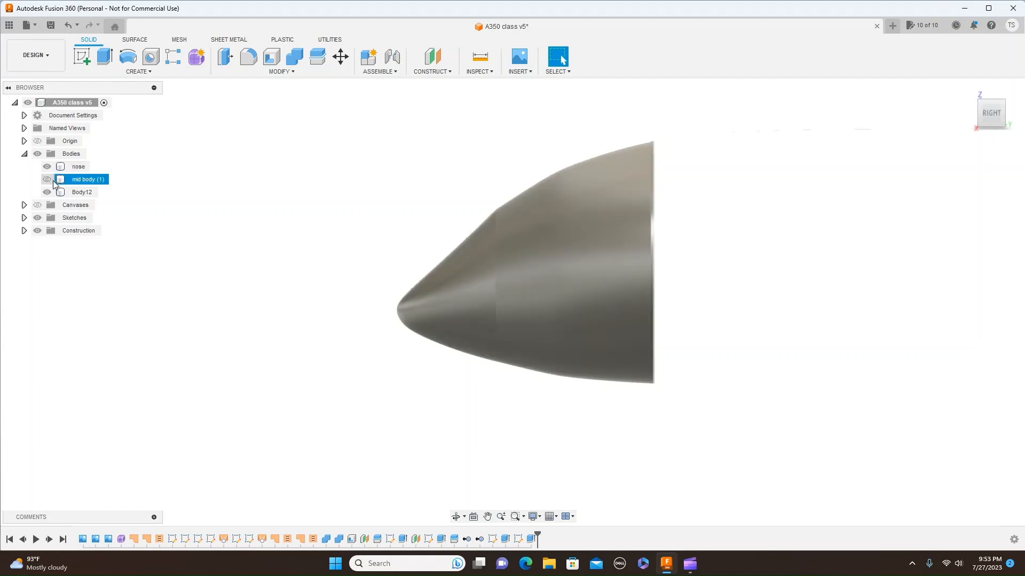
Show the mid body (1) body, hide the nose and Body12 bodies, and view the fuselage from the right side
{"action": "left_click", "coordinate": [46, 182]}
{"action": "left_click", "coordinate": [78, 166]}
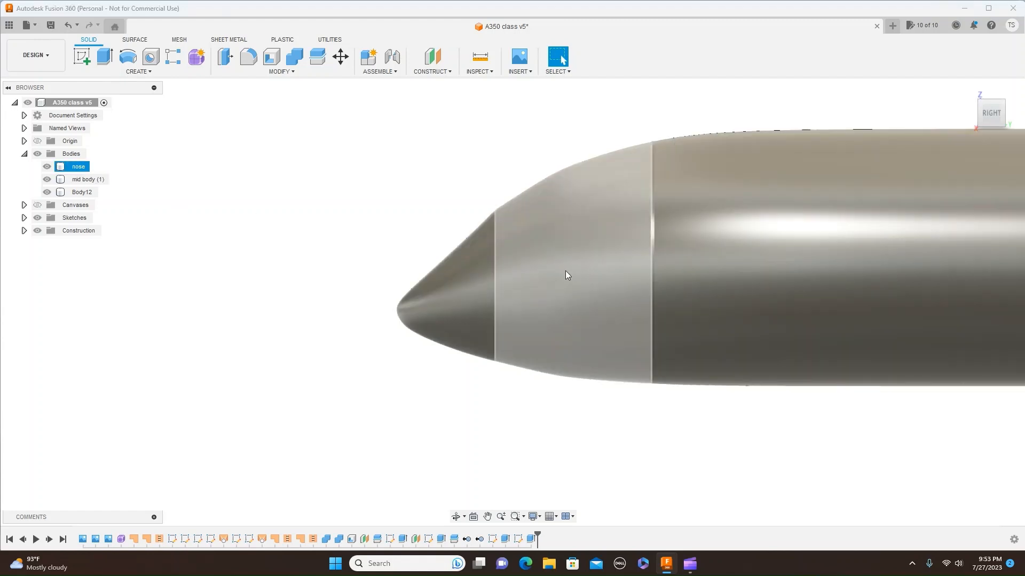
{"action": "left_click", "coordinate": [47, 167]}
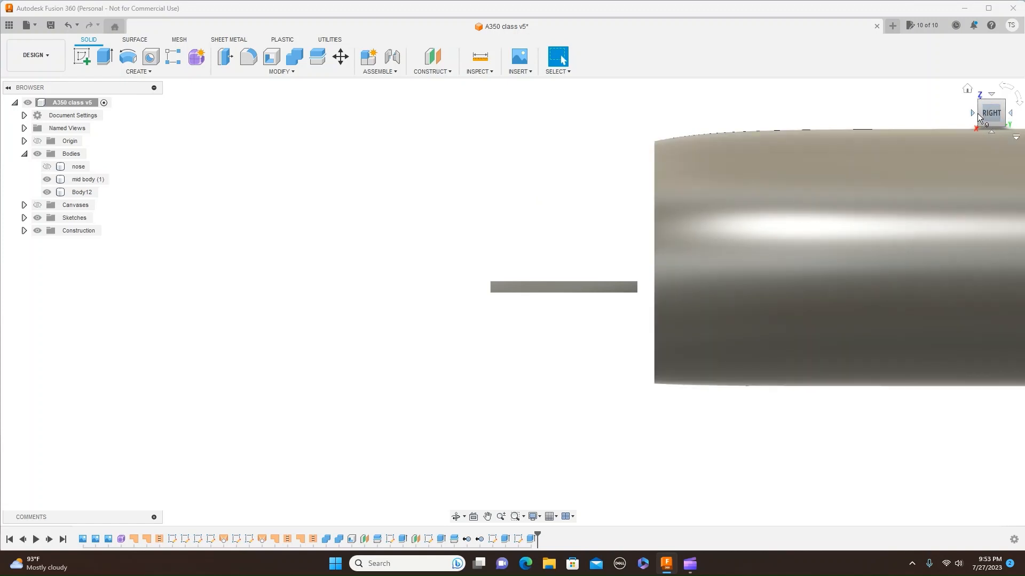
{"action": "left_click", "coordinate": [976, 114]}
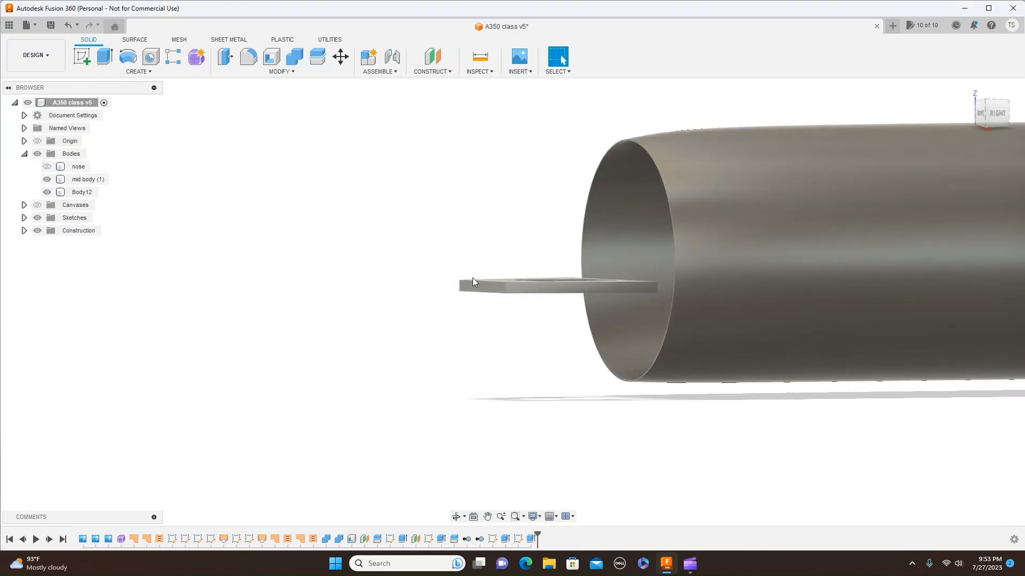
{"action": "left_click", "coordinate": [56, 193]}
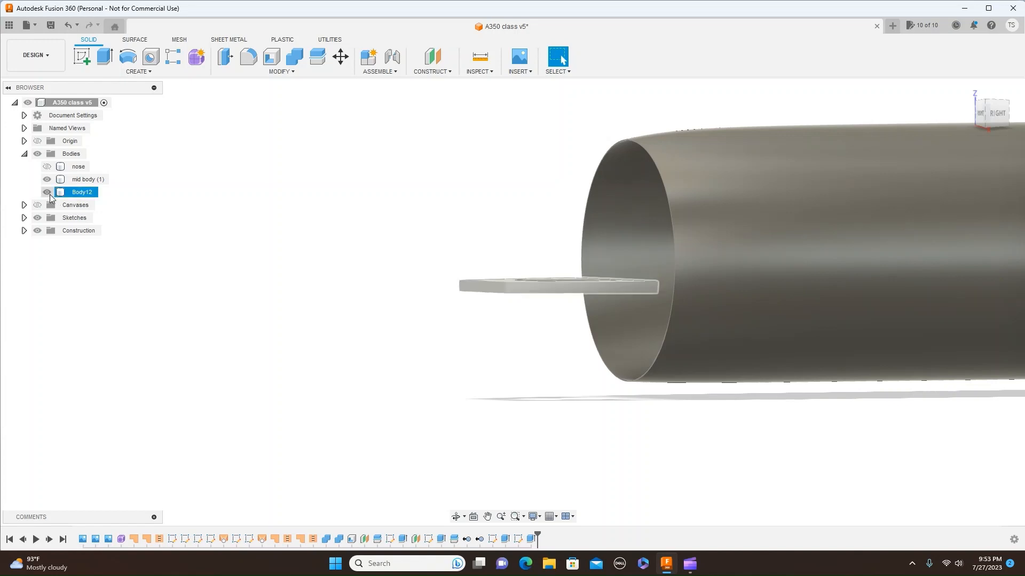
{"action": "left_click", "coordinate": [47, 193]}
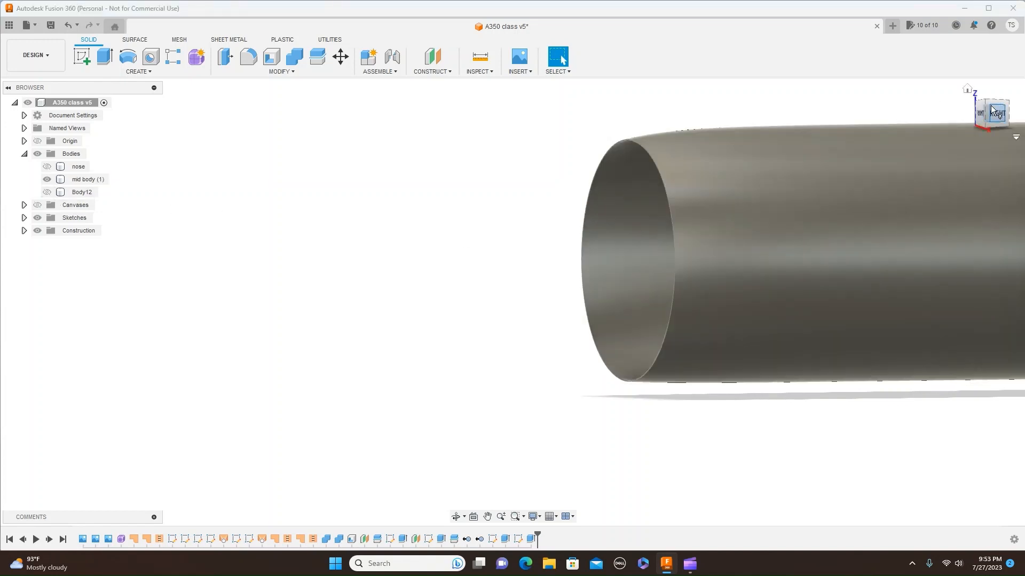
{"action": "left_click_drag", "start_coordinate": [988, 110], "coordinate": [1014, 113]}
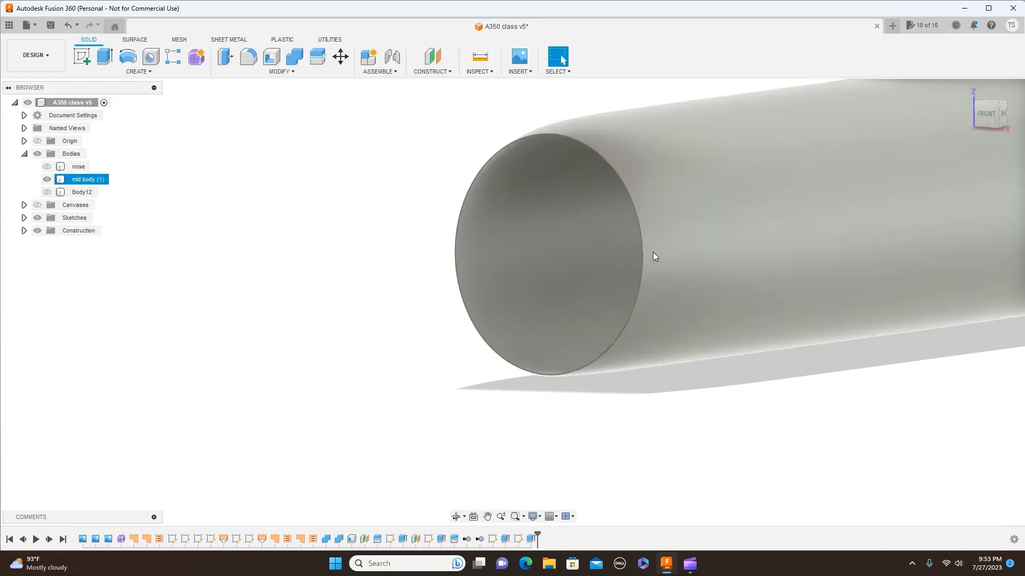
{"action": "left_click", "coordinate": [1002, 120]}
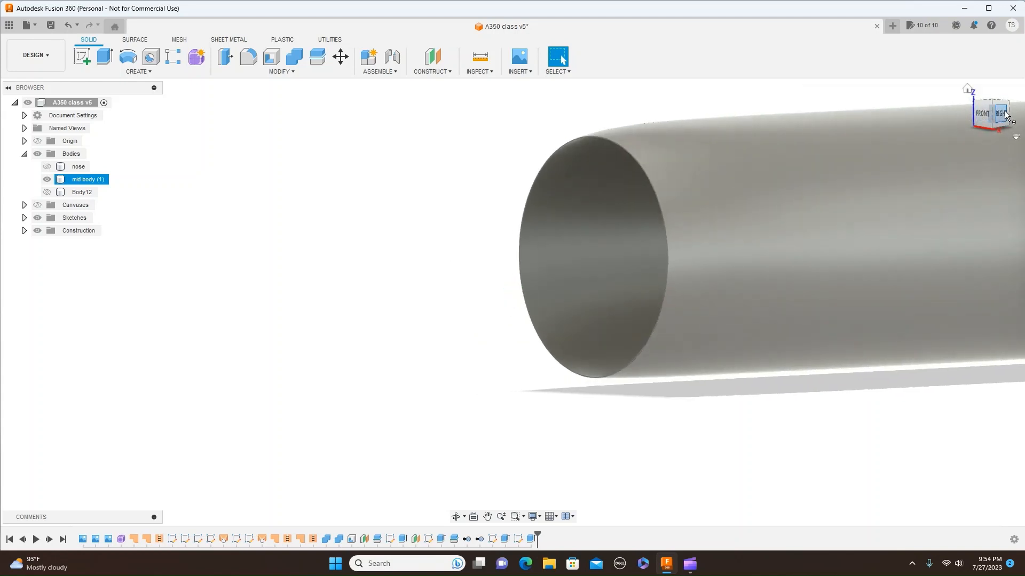
{"action": "left_click", "coordinate": [1002, 114]}
{"action": "middle_click_drag", "start_coordinate": [842, 447], "coordinate": [549, 435]}
{"action": "scroll", "coordinate": [704, 445], "scroll_direction": "down", "scroll_amount": 1}
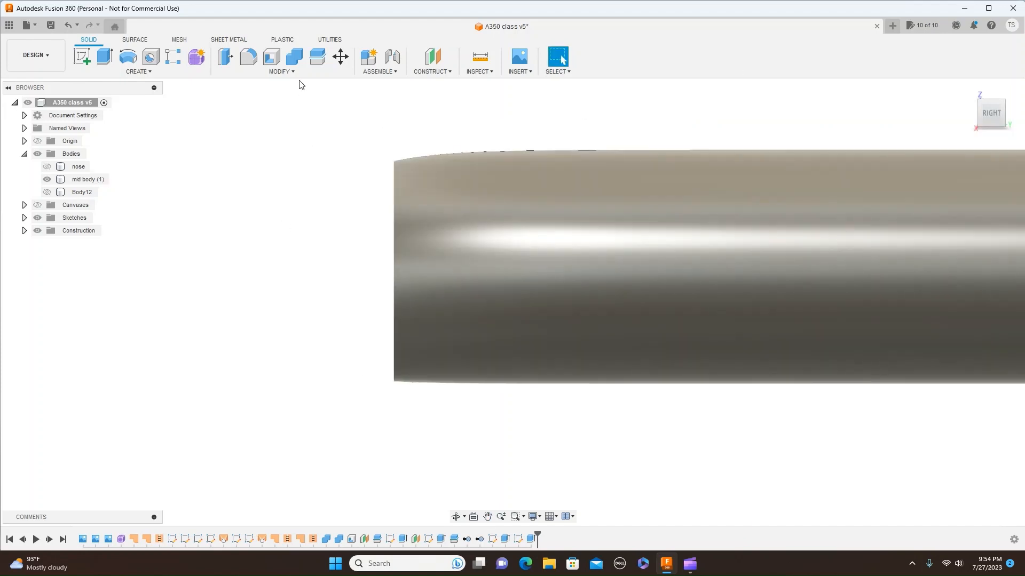
{"action": "left_click", "coordinate": [295, 69]}
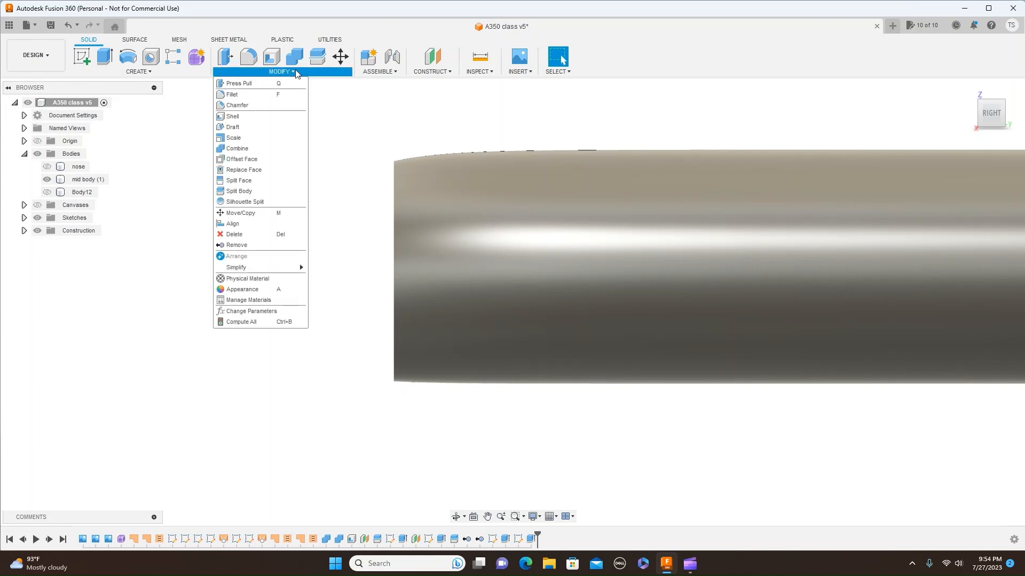
{"action": "left_click", "coordinate": [257, 191]}
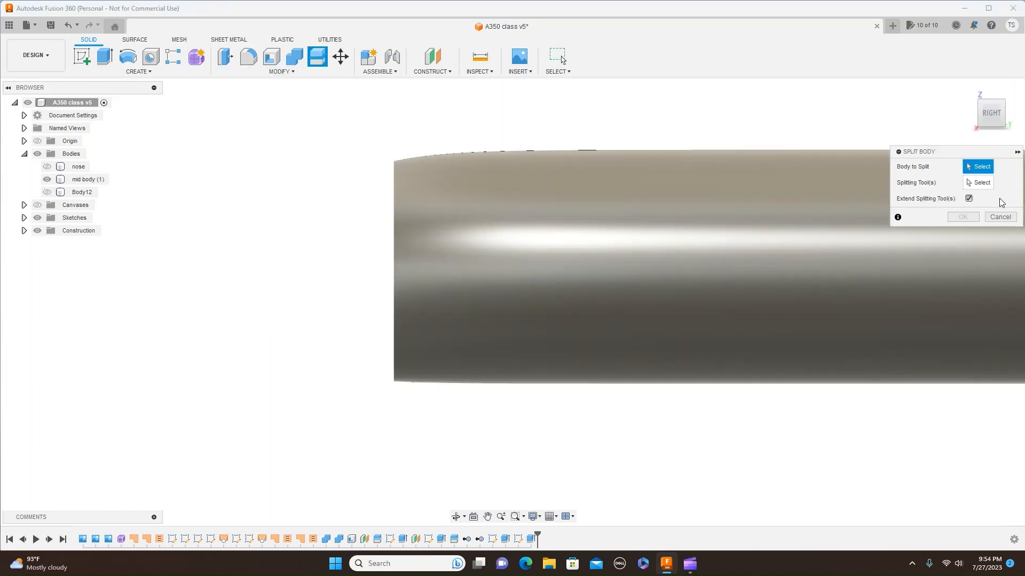
{"action": "left_click", "coordinate": [1000, 217]}
{"action": "left_click", "coordinate": [534, 150]}
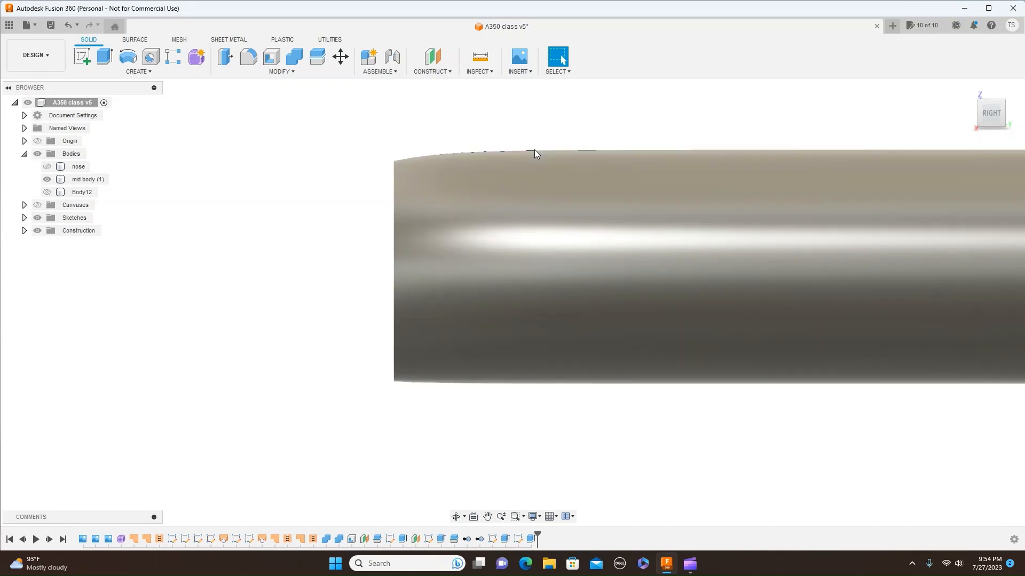
{"action": "left_click", "coordinate": [636, 161]}
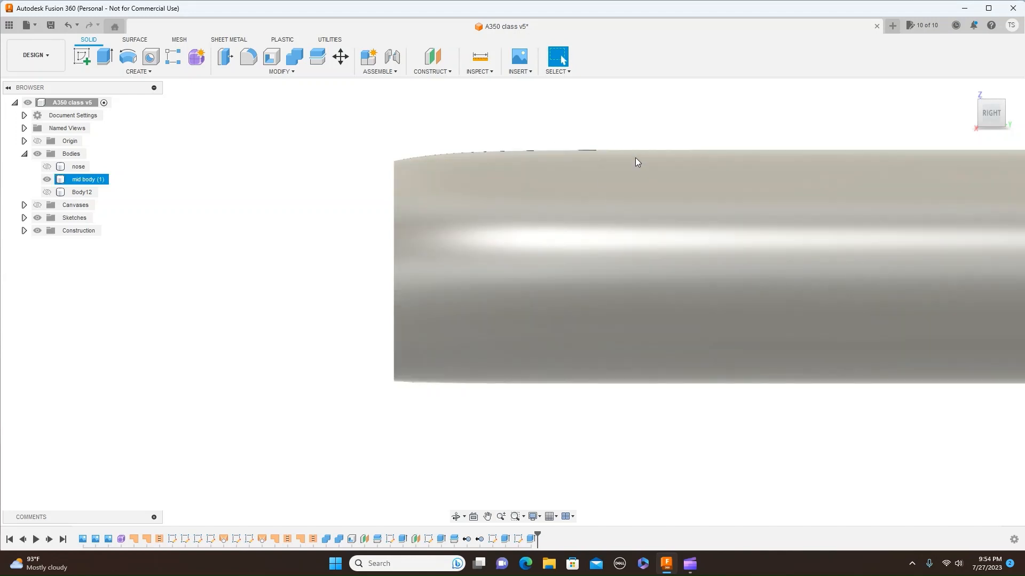
{"action": "left_click", "coordinate": [485, 142]}
Create a construction plane offset 450 mm from the XZ plane, crossing the front part of the mid body
{"action": "left_click", "coordinate": [454, 73]}
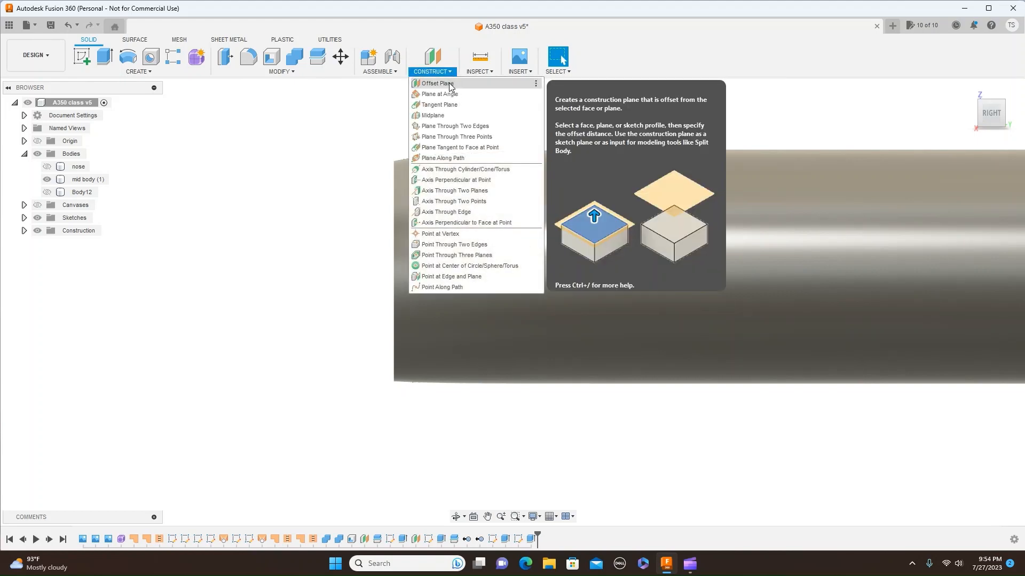
{"action": "left_click", "coordinate": [449, 83]}
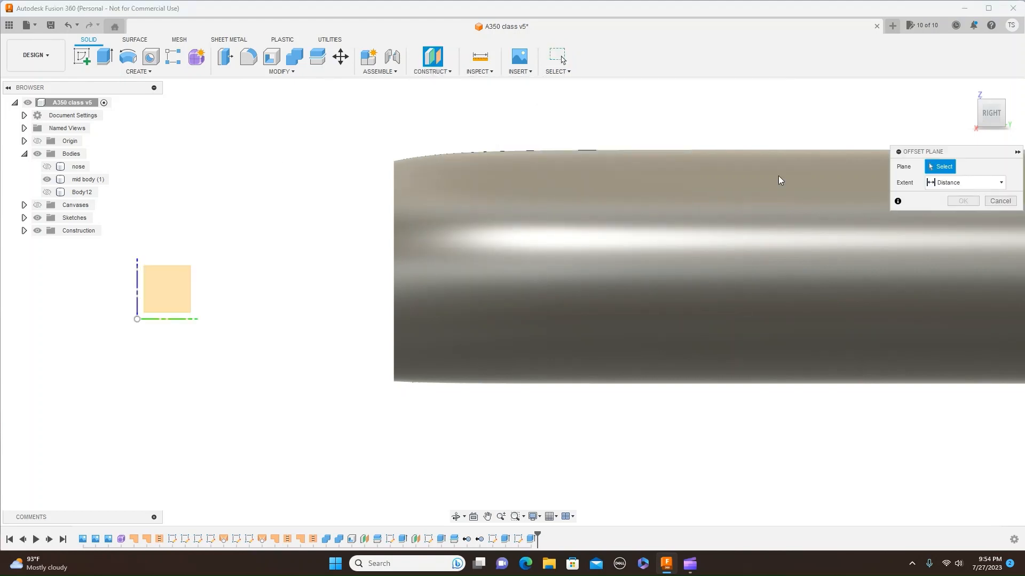
{"action": "left_click", "coordinate": [981, 118]}
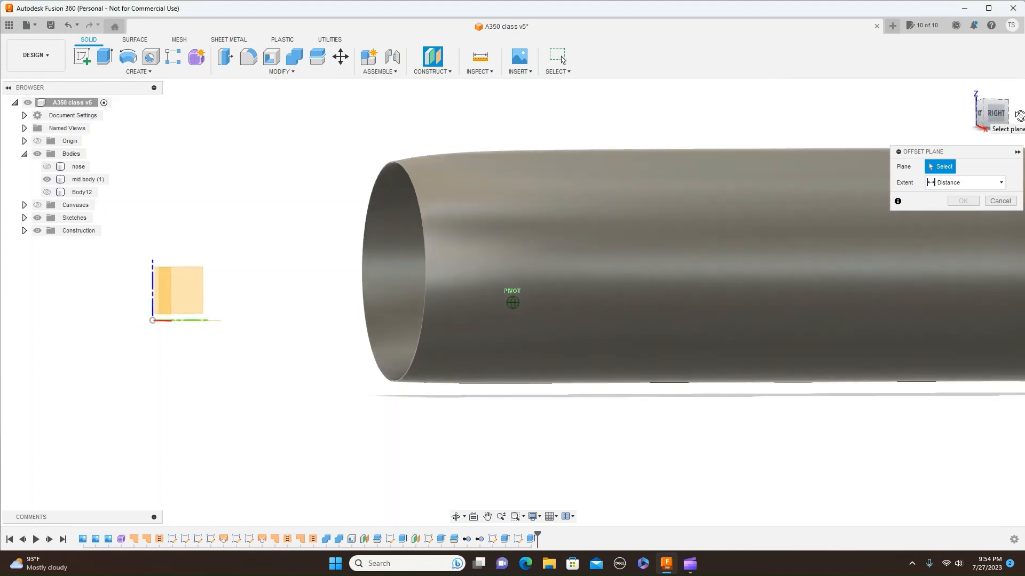
{"action": "left_click", "coordinate": [166, 291]}
{"action": "left_click_drag", "start_coordinate": [168, 309], "coordinate": [635, 283]}
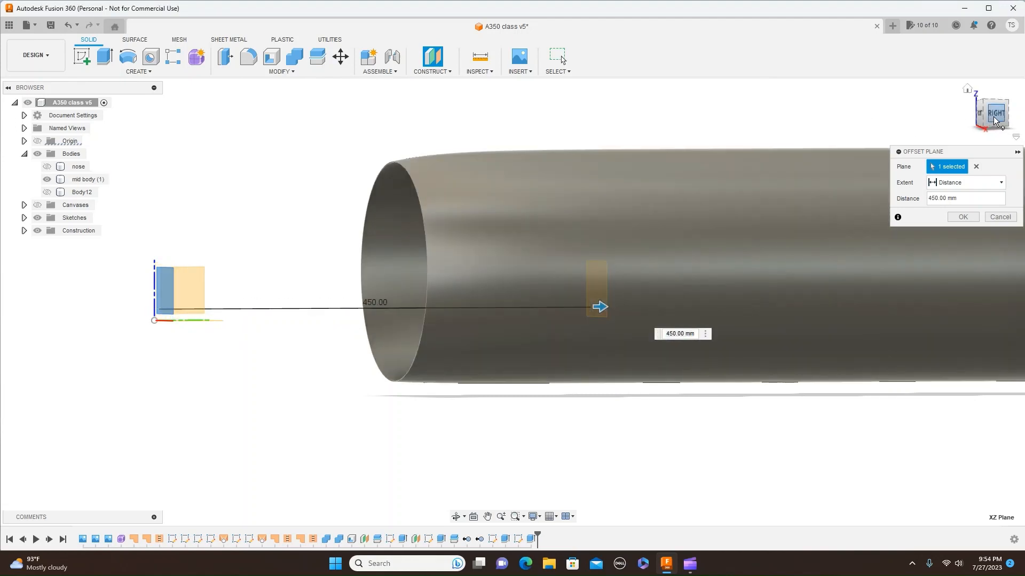
{"action": "left_click", "coordinate": [993, 116]}
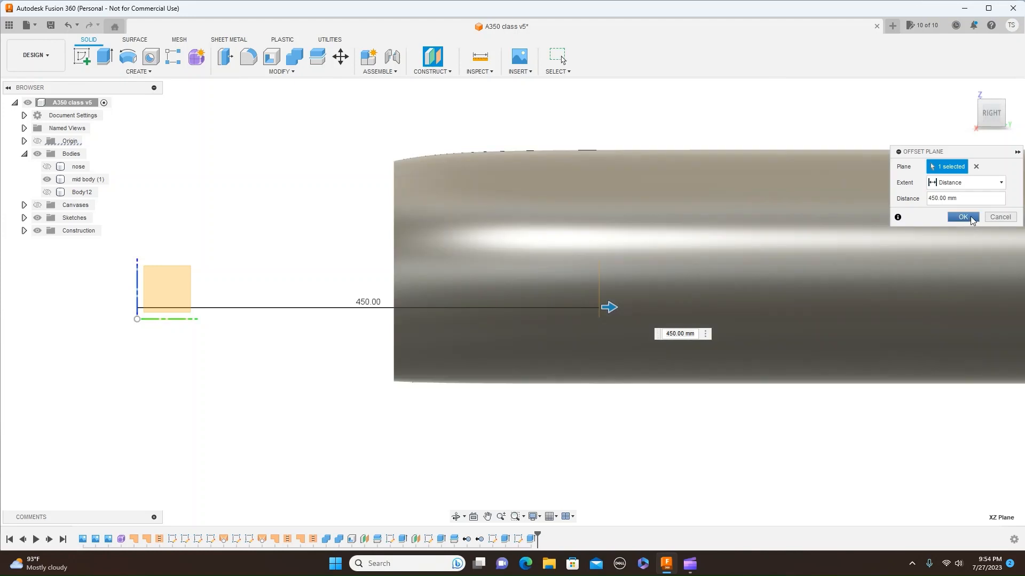
{"action": "left_click", "coordinate": [964, 218]}
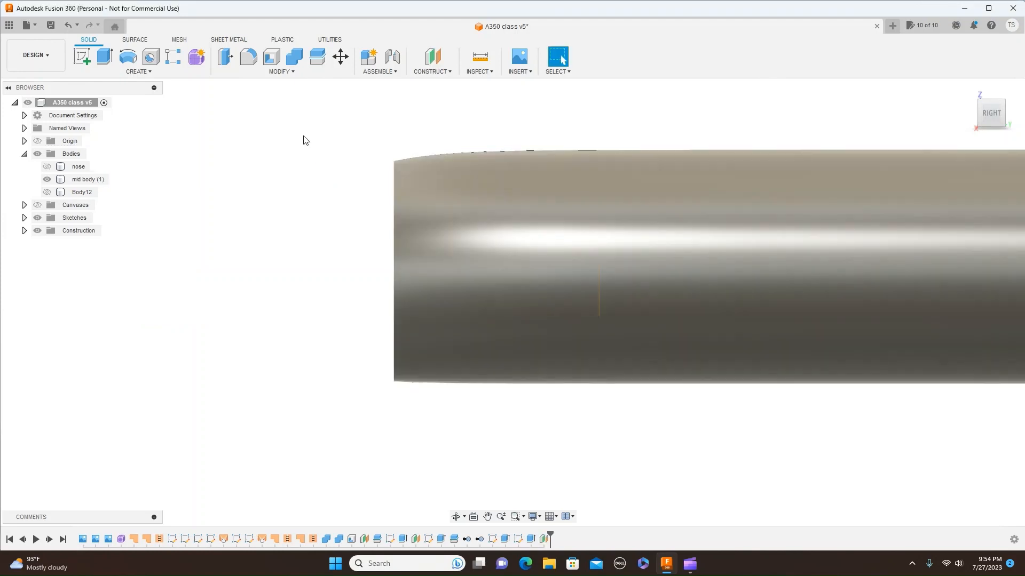
Split the mid body (1) body, using only the 450 mm offset plane as the splitting tool
{"action": "left_click", "coordinate": [278, 71]}
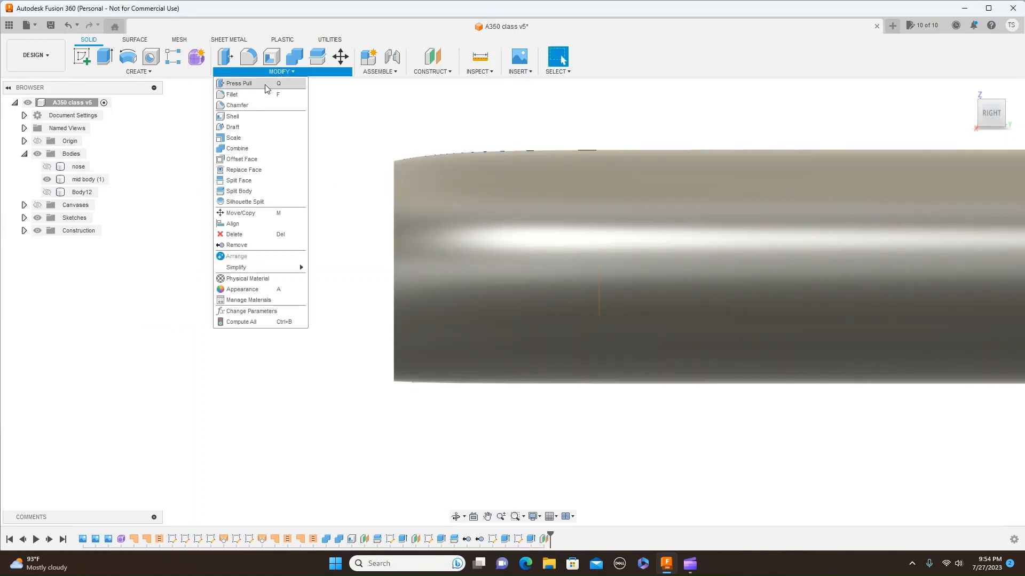
{"action": "left_click", "coordinate": [255, 190]}
{"action": "left_click", "coordinate": [753, 218]}
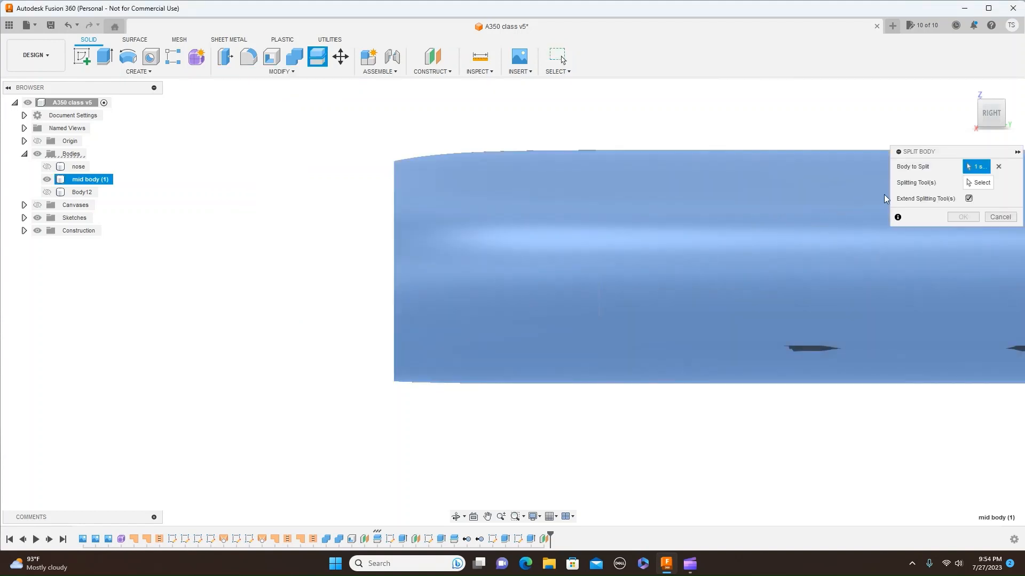
{"action": "left_click", "coordinate": [973, 183]}
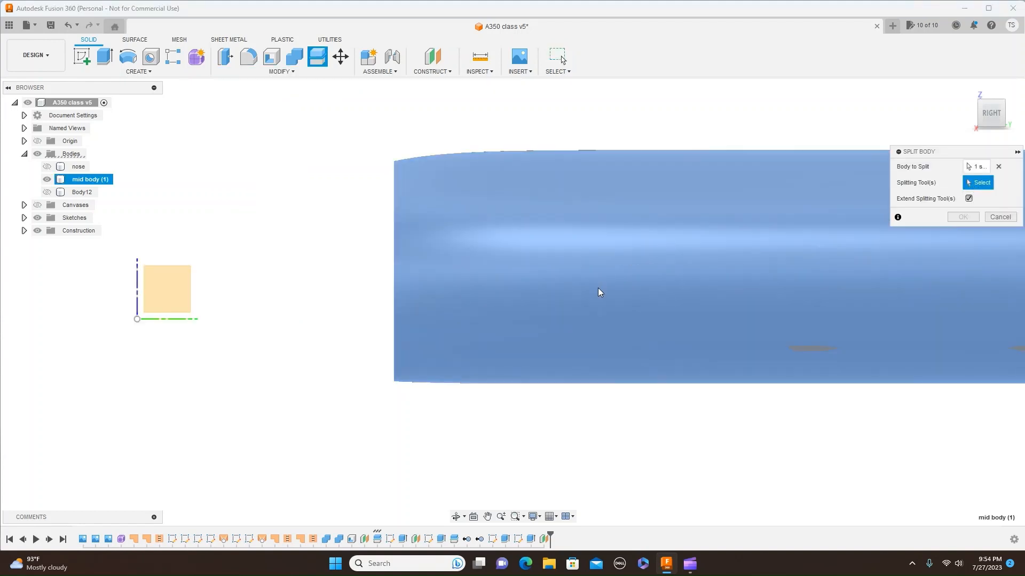
{"action": "scroll", "coordinate": [597, 287], "scroll_direction": "up", "scroll_amount": 1}
{"action": "left_click", "coordinate": [978, 184]}
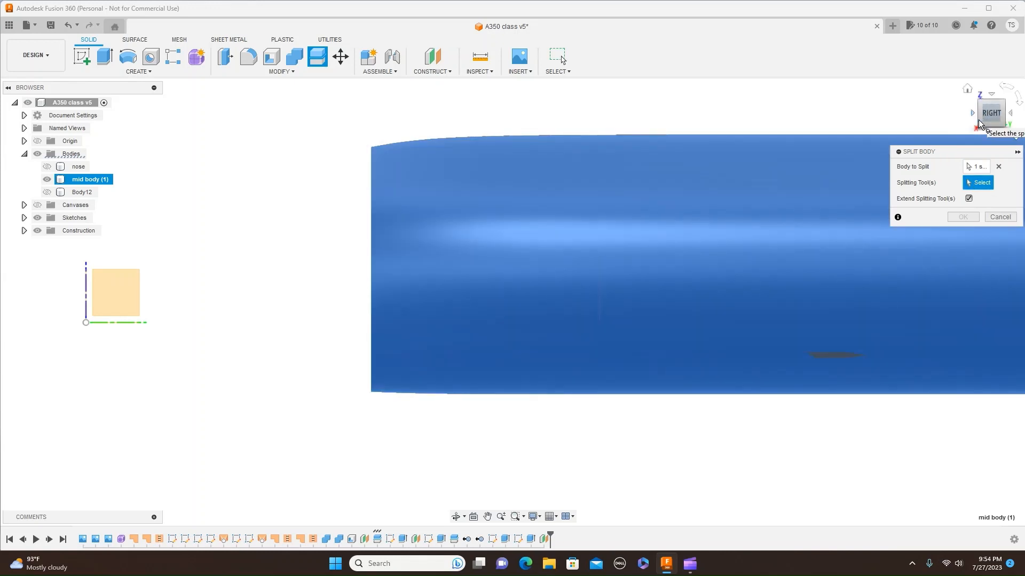
{"action": "left_click", "coordinate": [980, 119]}
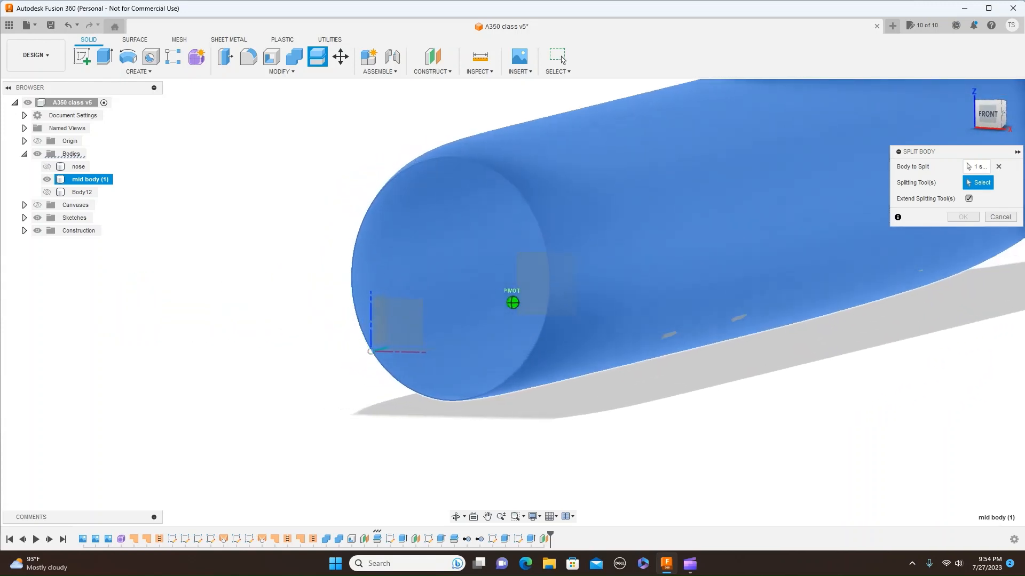
{"action": "left_click", "coordinate": [703, 202]}
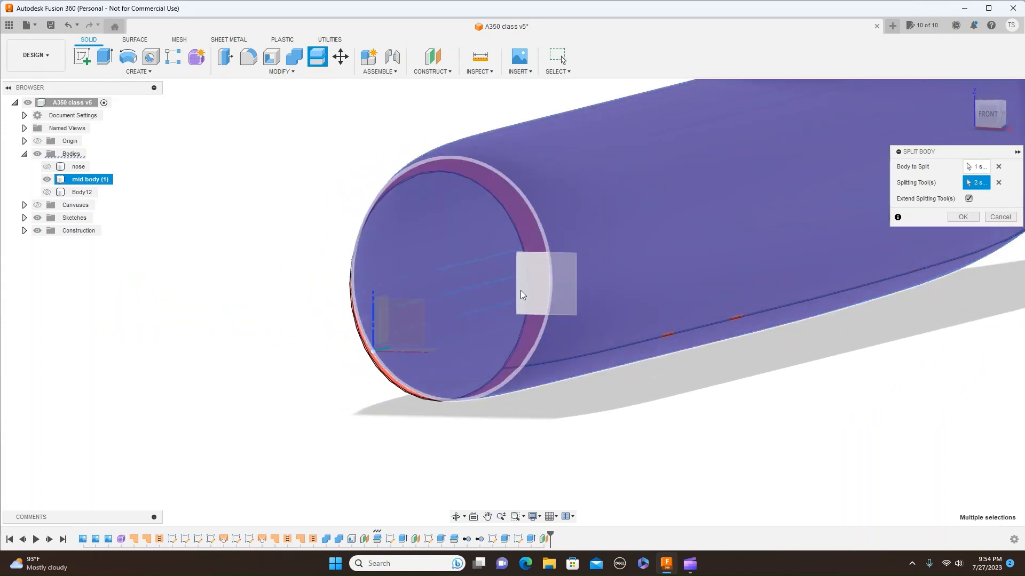
{"action": "left_click", "coordinate": [520, 290]}
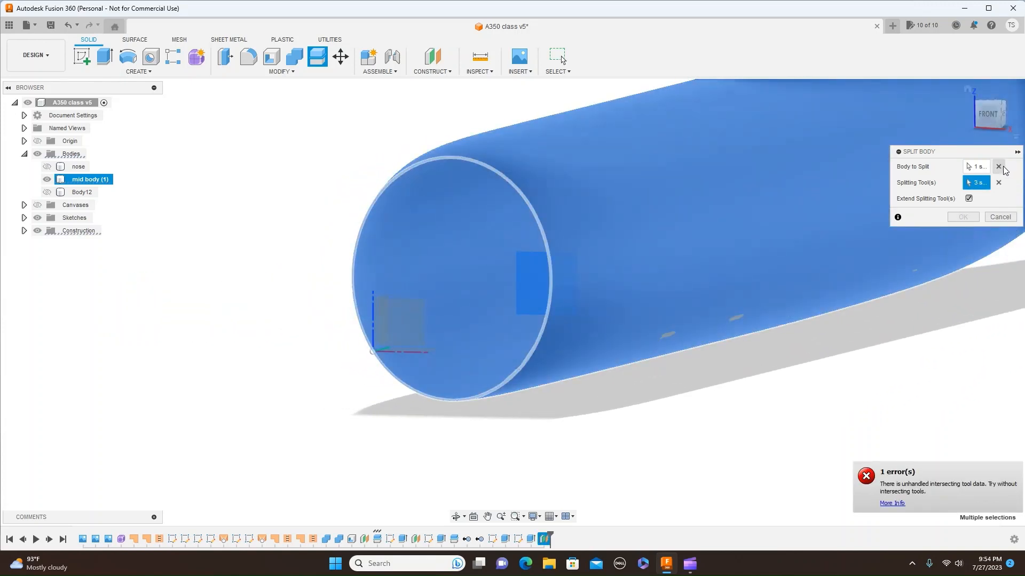
{"action": "left_click", "coordinate": [998, 183]}
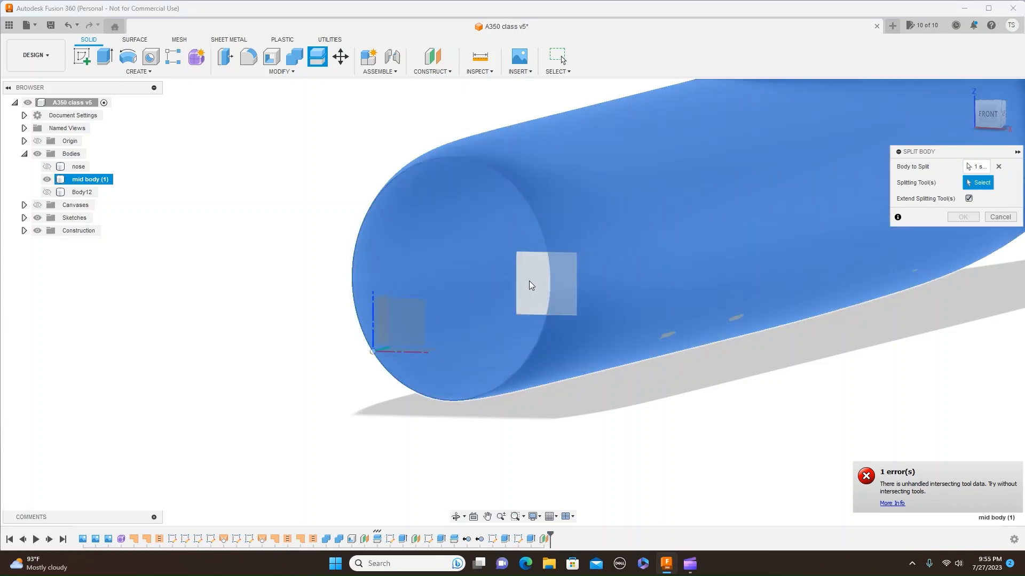
{"action": "left_click", "coordinate": [529, 280]}
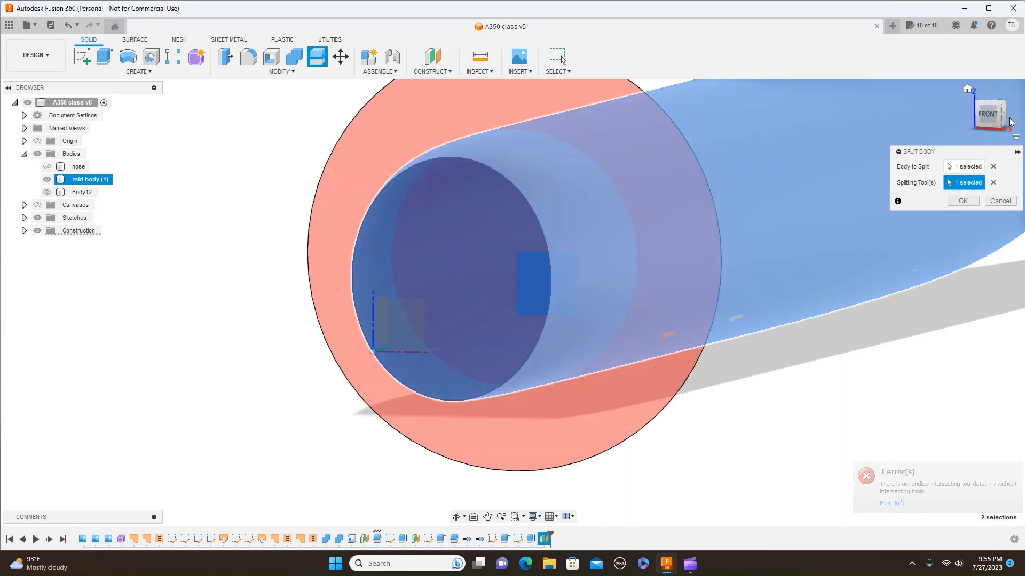
{"action": "left_click", "coordinate": [1004, 115]}
{"action": "left_click", "coordinate": [999, 113]}
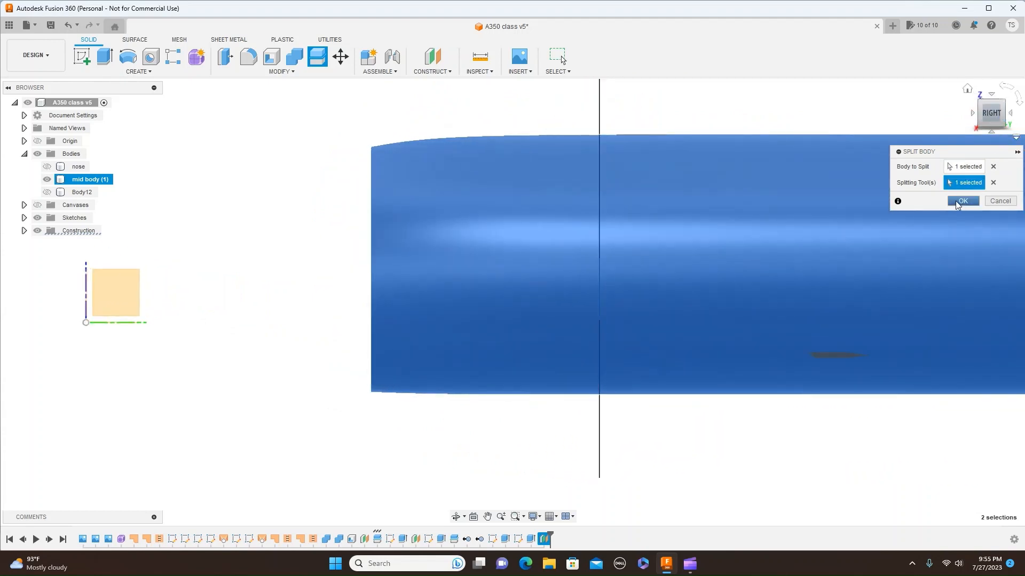
{"action": "left_click", "coordinate": [962, 201]}
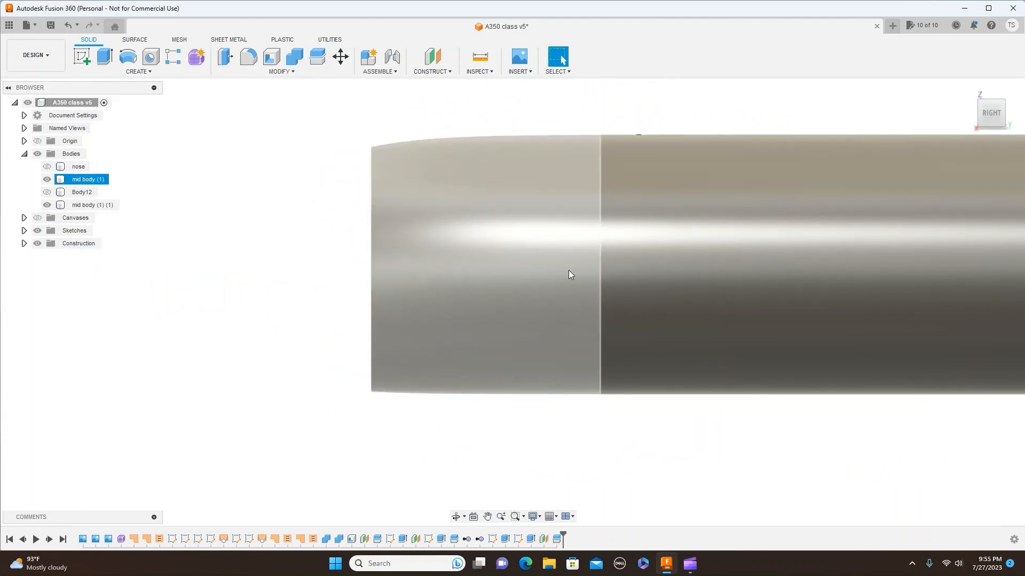
Hide the construction geometry and the rear mid body (1) (1) body to isolate the front fuselage section
{"action": "left_click", "coordinate": [39, 247]}
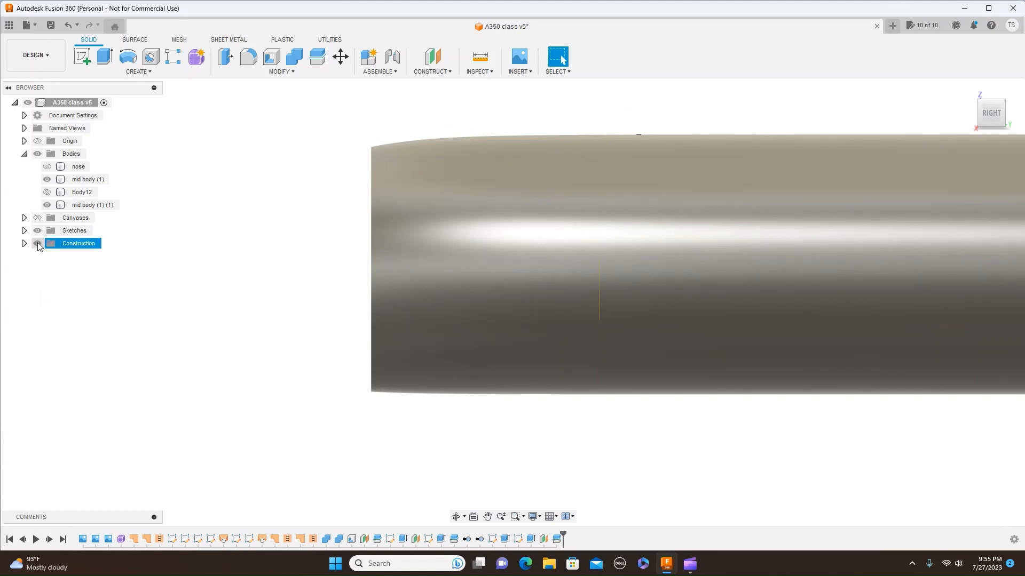
{"action": "left_click", "coordinate": [38, 243]}
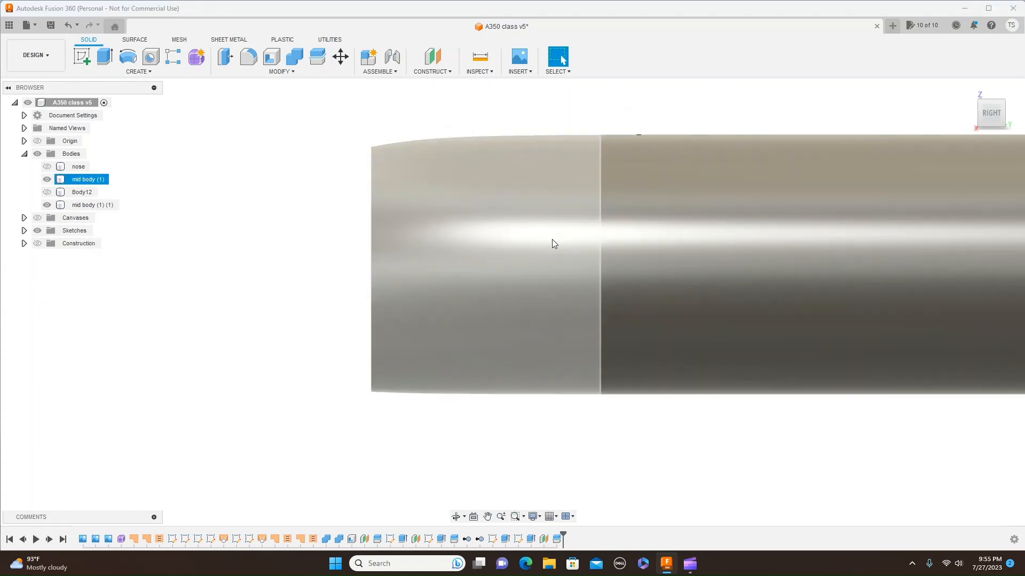
{"action": "left_click", "coordinate": [47, 205]}
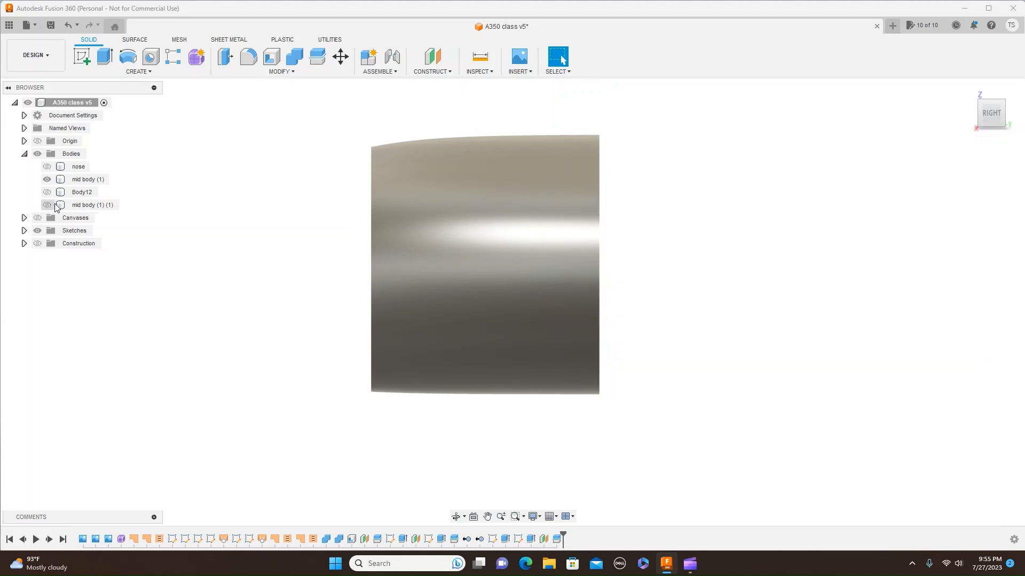
{"action": "left_click", "coordinate": [979, 115]}
{"action": "mouse_move", "coordinate": [987, 114]}
{"action": "left_mouse_down"}
{"action": "mouse_move", "coordinate": [924, 126]}
{"action": "mouse_move", "coordinate": [977, 116]}
{"action": "left_mouse_up"}
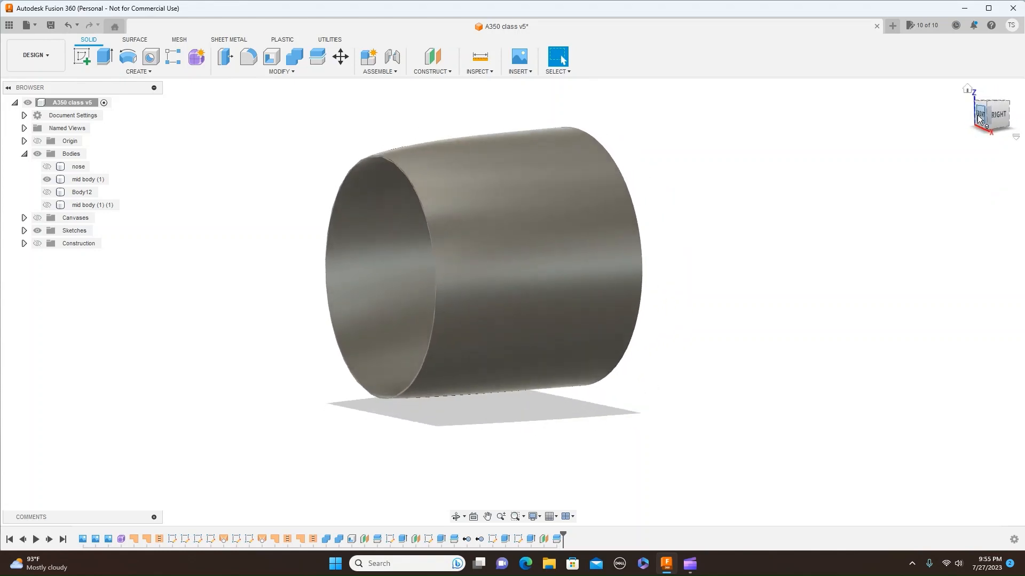
{"action": "left_click", "coordinate": [400, 282]}
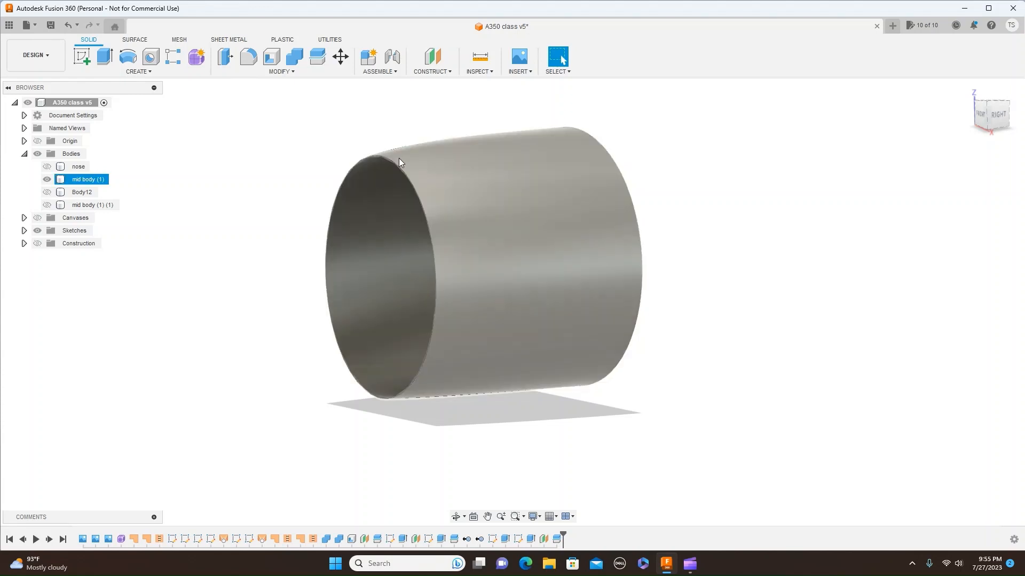
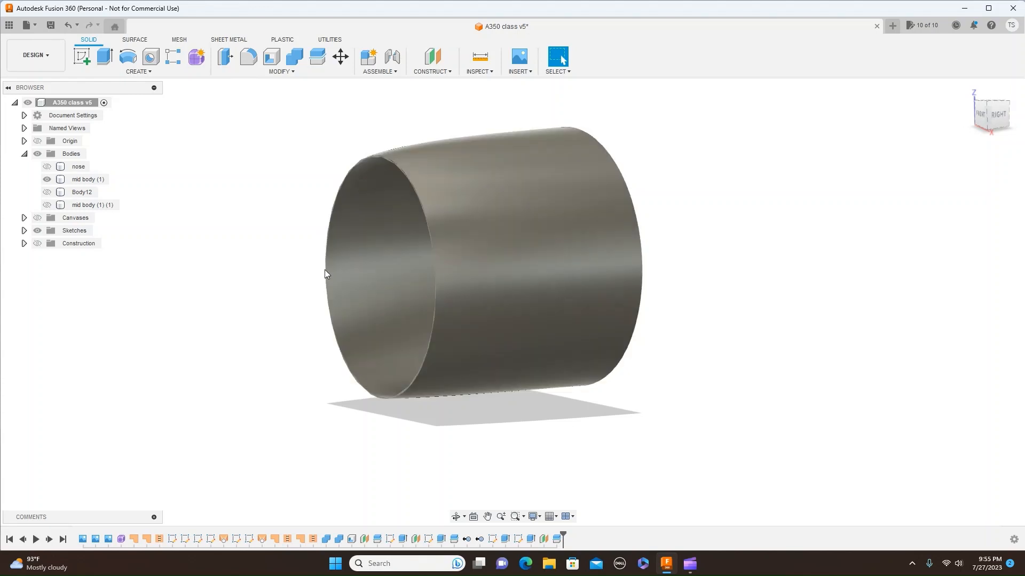
Examine the isolated front fuselage section's open ends and outer profile from the front, rear and side
{"action": "left_click", "coordinate": [987, 120]}
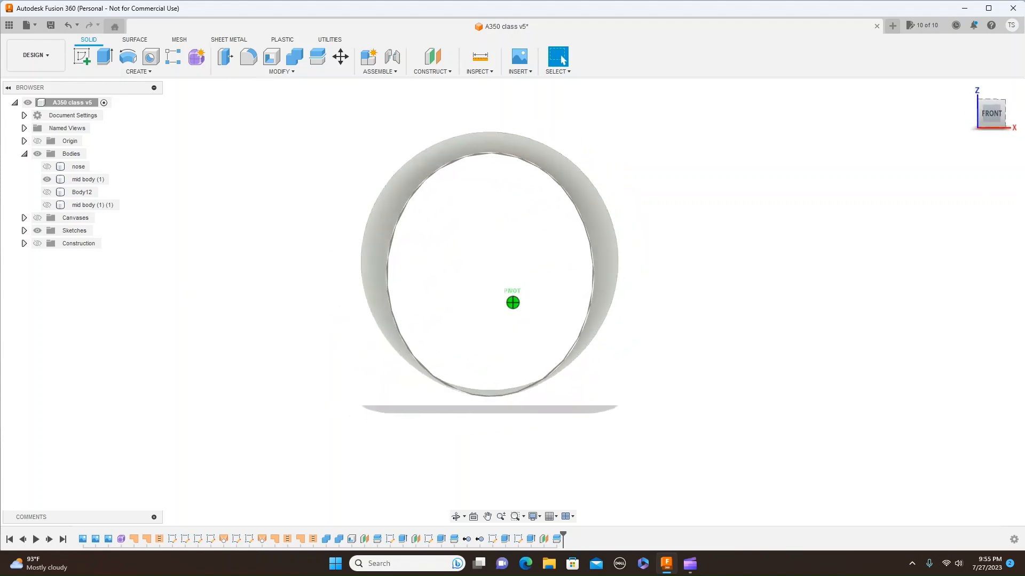
{"action": "mouse_move", "coordinate": [987, 120]}
{"action": "left_mouse_down"}
{"action": "mouse_move", "coordinate": [984, 132]}
{"action": "mouse_move", "coordinate": [966, 129]}
{"action": "mouse_move", "coordinate": [1020, 121]}
{"action": "mouse_move", "coordinate": [1014, 128]}
{"action": "left_mouse_up"}
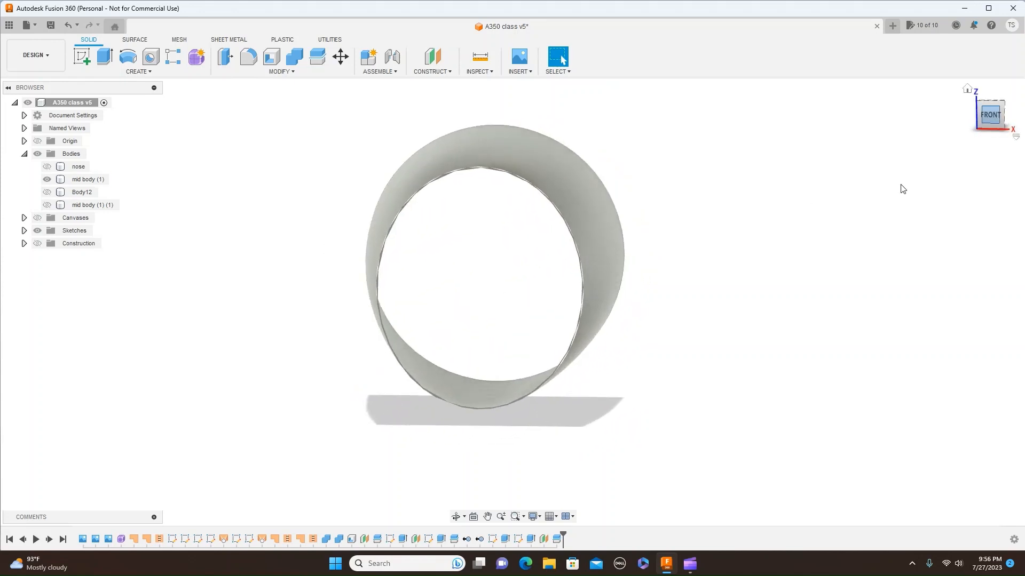
{"action": "left_click", "coordinate": [597, 295]}
{"action": "mouse_move", "coordinate": [1003, 115]}
{"action": "left_mouse_down"}
{"action": "mouse_move", "coordinate": [938, 119]}
{"action": "mouse_move", "coordinate": [1004, 116]}
{"action": "left_mouse_up"}
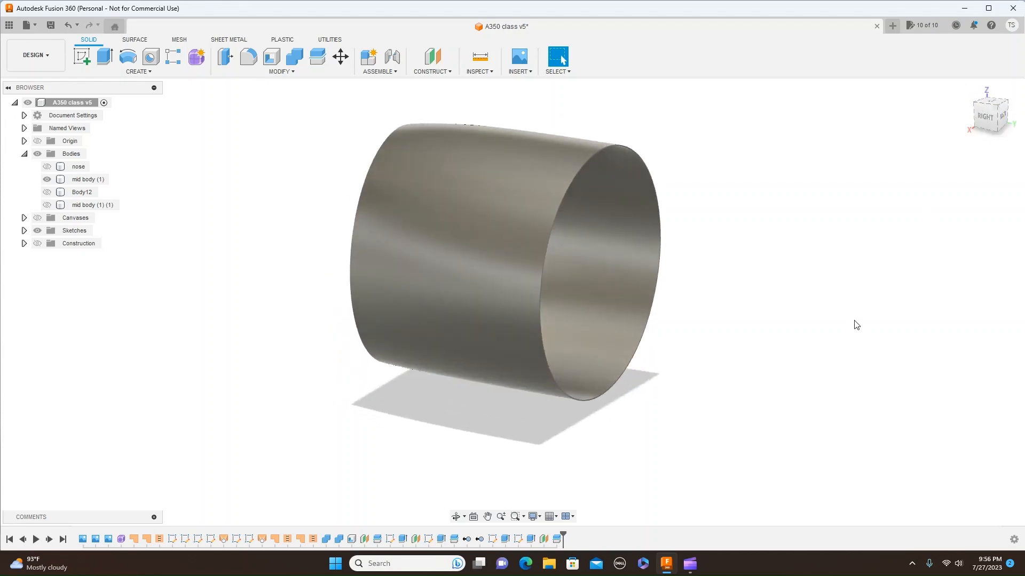
{"action": "left_click", "coordinate": [599, 348]}
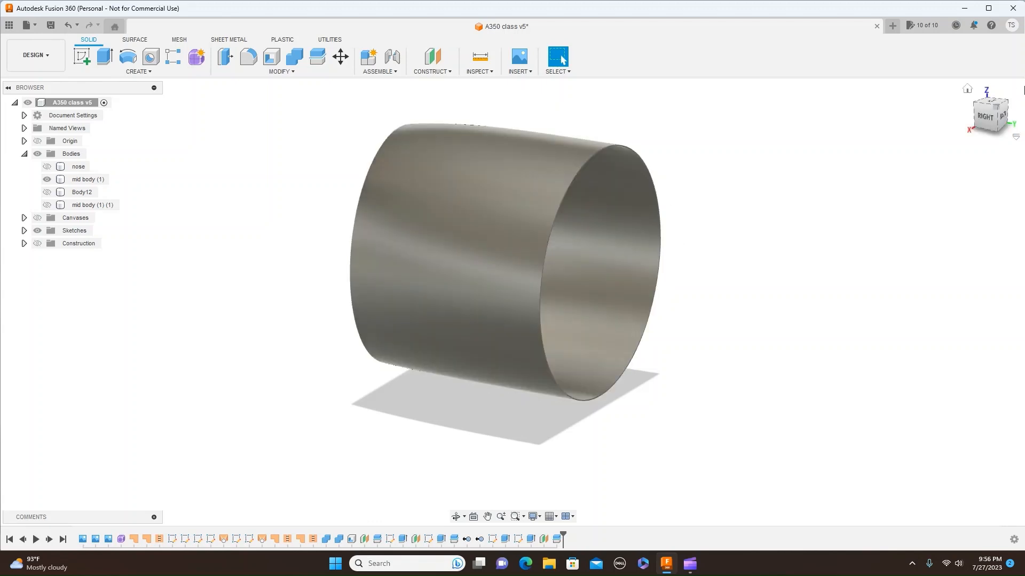
{"action": "left_click", "coordinate": [985, 116]}
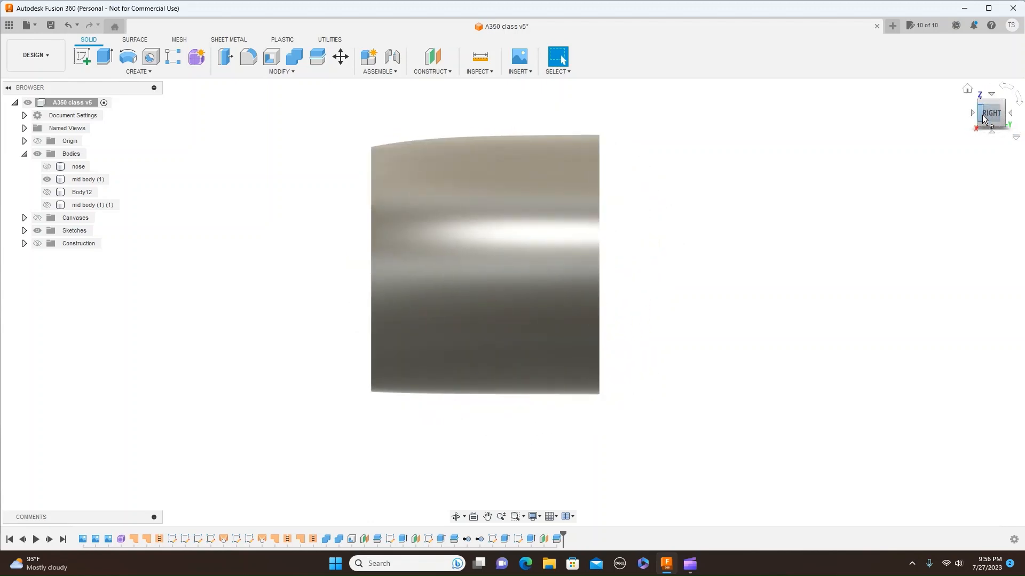
{"action": "left_click_drag", "start_coordinate": [980, 115], "coordinate": [994, 117]}
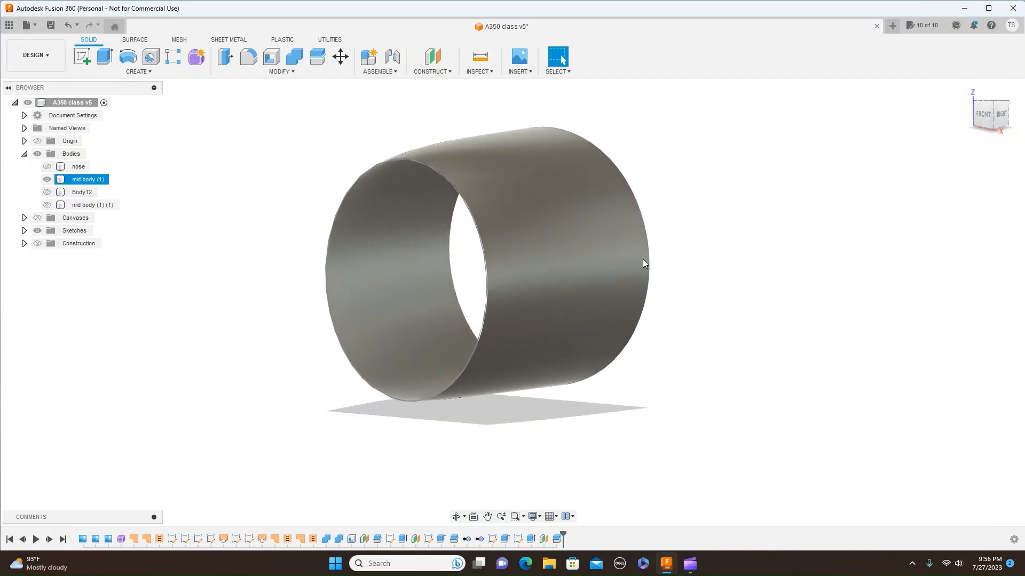
{"action": "left_click", "coordinate": [486, 278]}
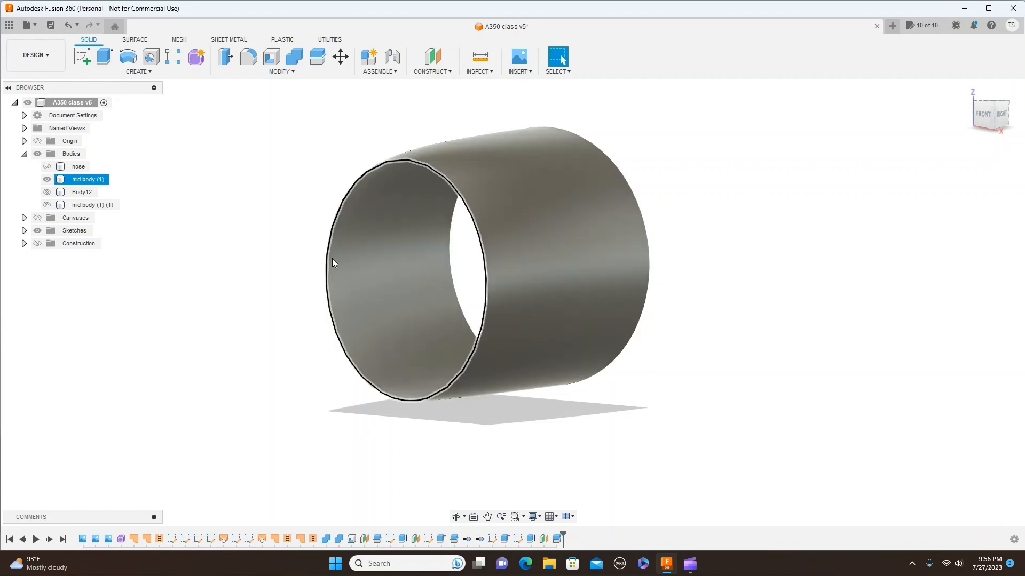
{"action": "left_click", "coordinate": [278, 279]}
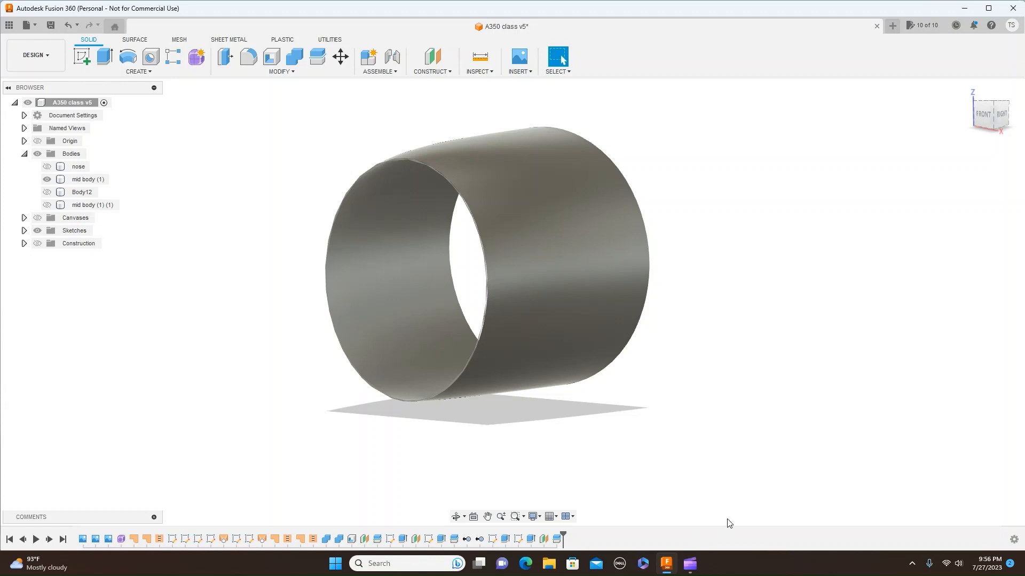
Create a construction plane offset 50 mm above the XY plane and turn on the visibility of the construction geometry
{"action": "left_click", "coordinate": [1001, 116]}
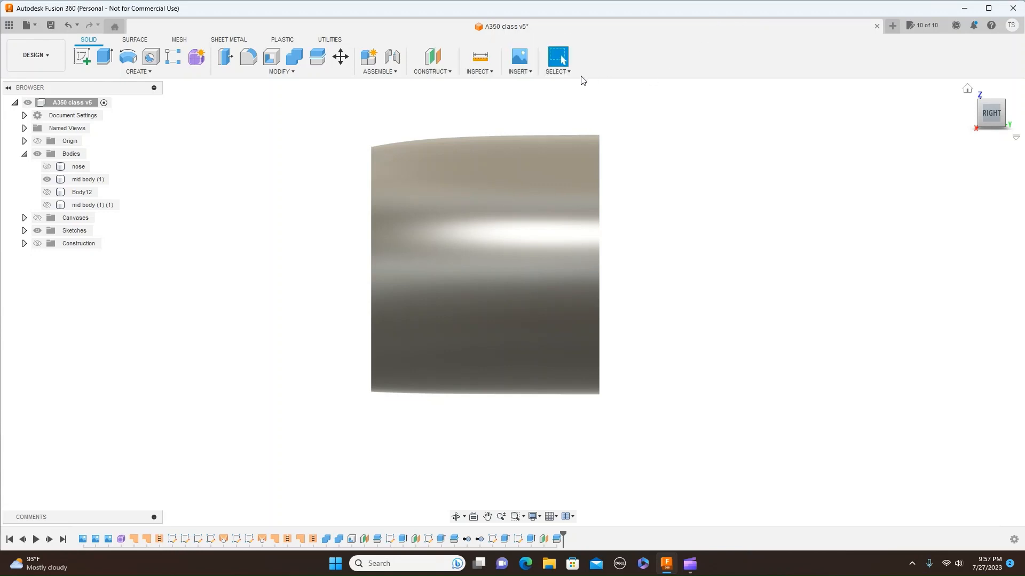
{"action": "left_click", "coordinate": [444, 73]}
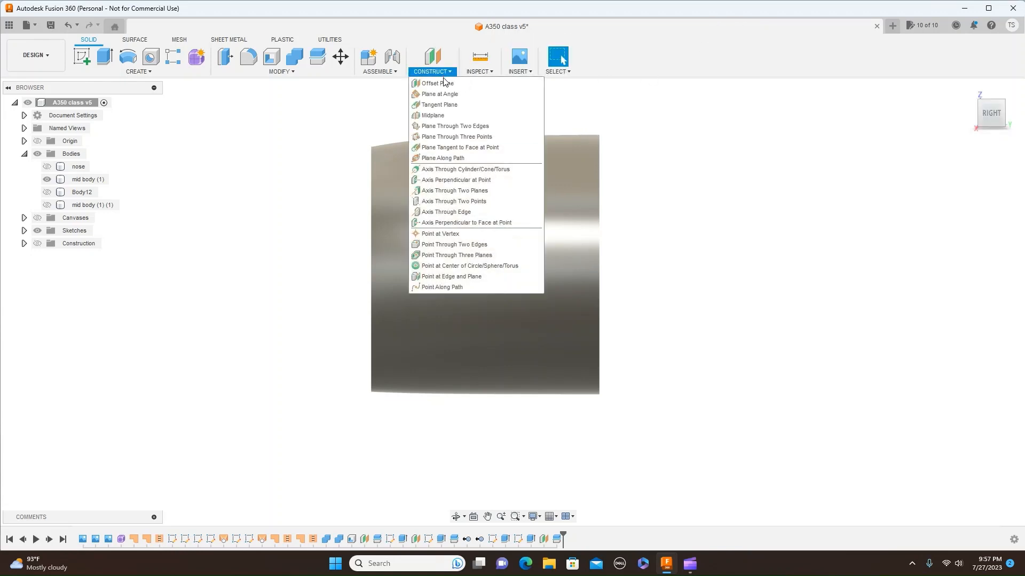
{"action": "left_click", "coordinate": [443, 83]}
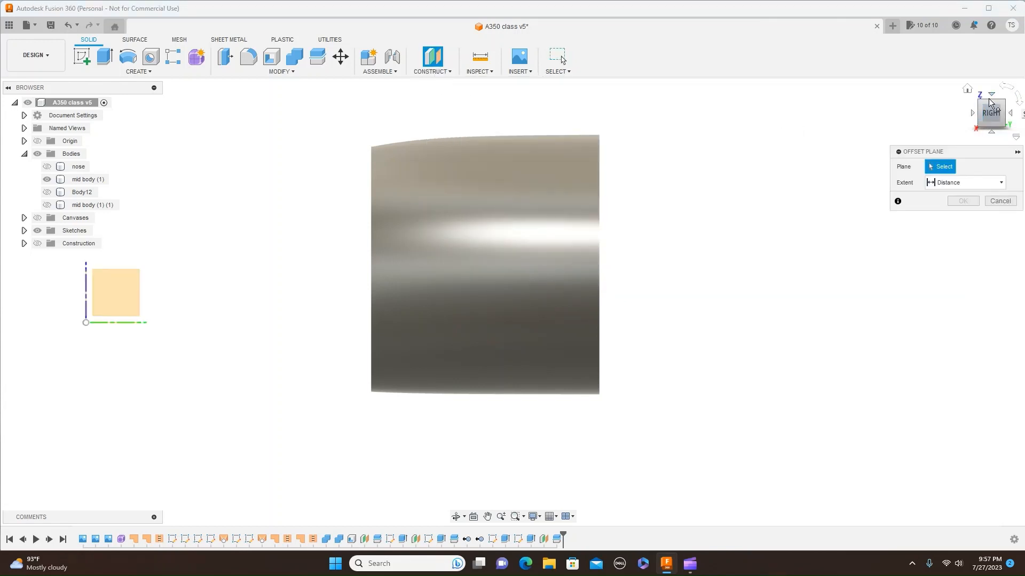
{"action": "left_click_drag", "start_coordinate": [989, 99], "coordinate": [989, 111]}
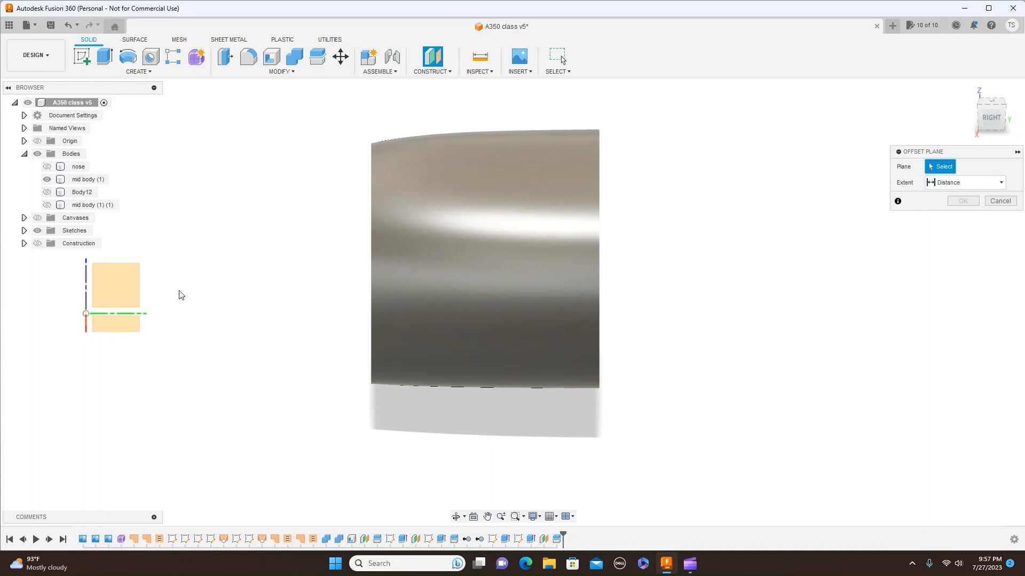
{"action": "left_click", "coordinate": [132, 326]}
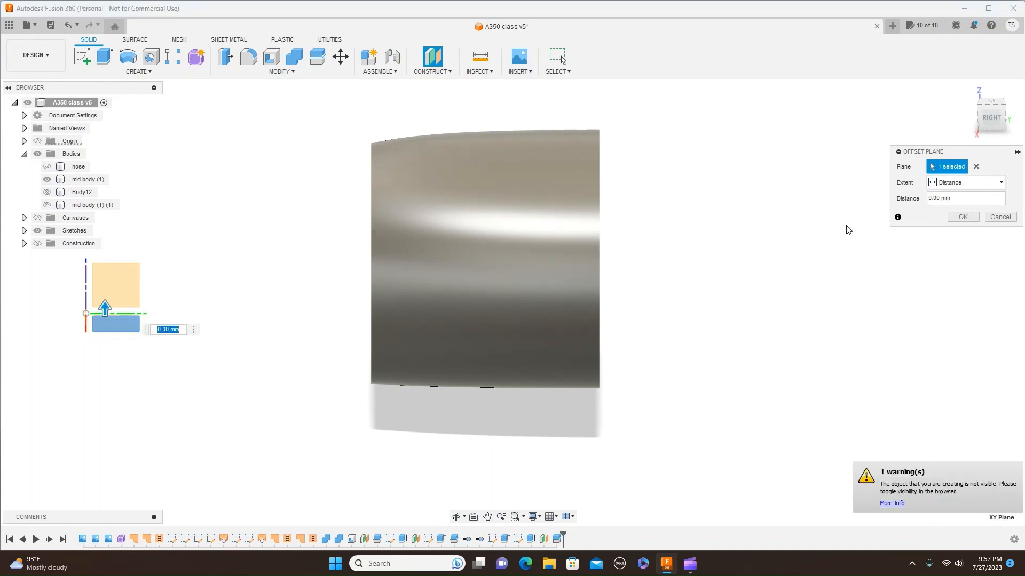
{"action": "left_click", "coordinate": [991, 116]}
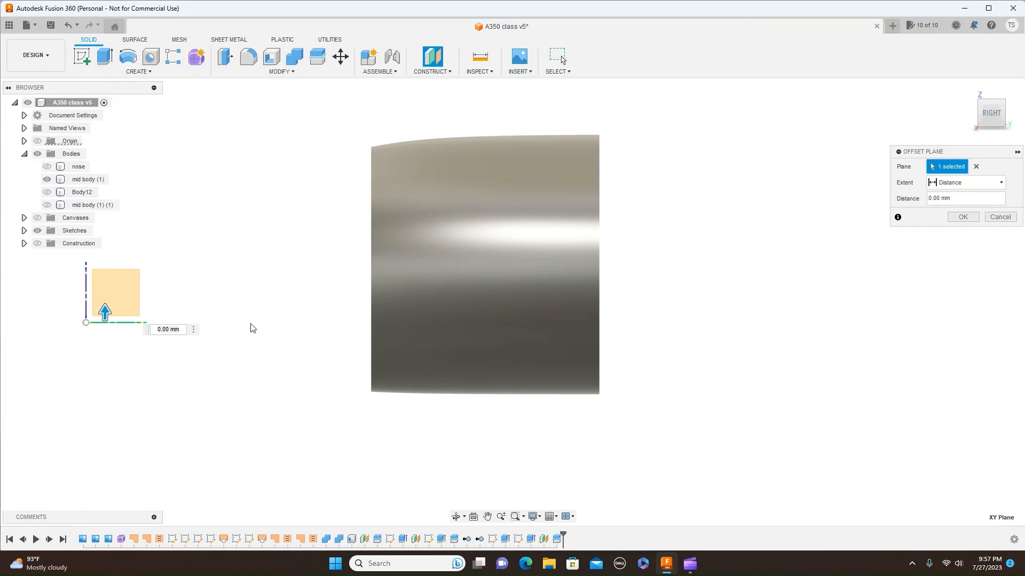
{"action": "left_click", "coordinate": [37, 244]}
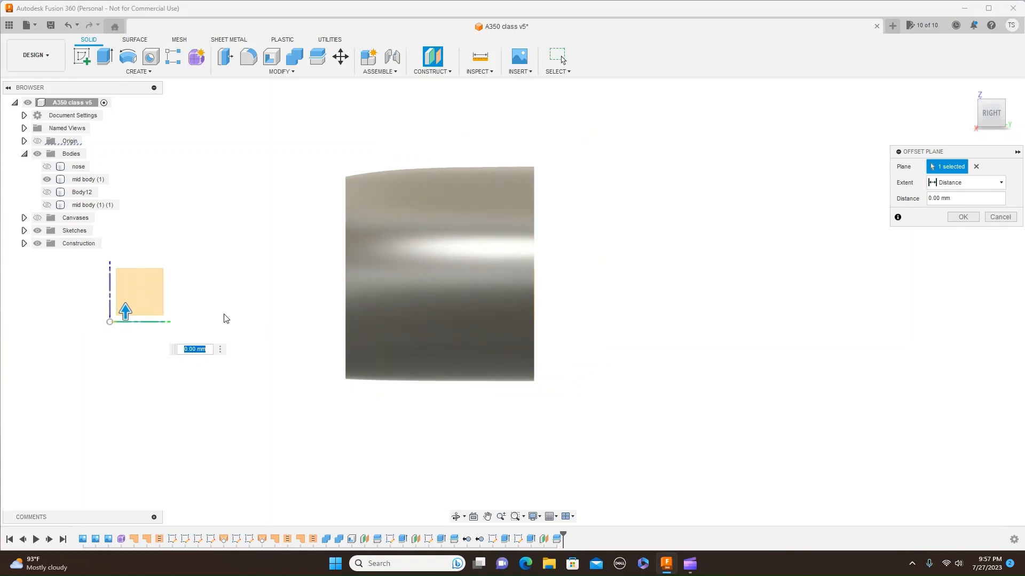
{"action": "middle_click_drag", "start_coordinate": [222, 304], "coordinate": [340, 313]}
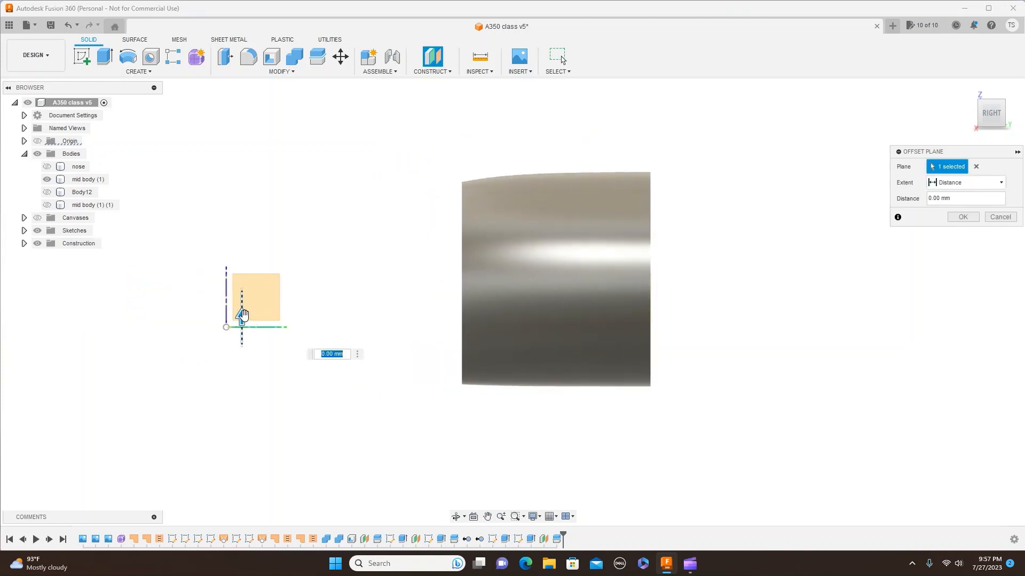
{"action": "left_click_drag", "start_coordinate": [241, 316], "coordinate": [254, 271]}
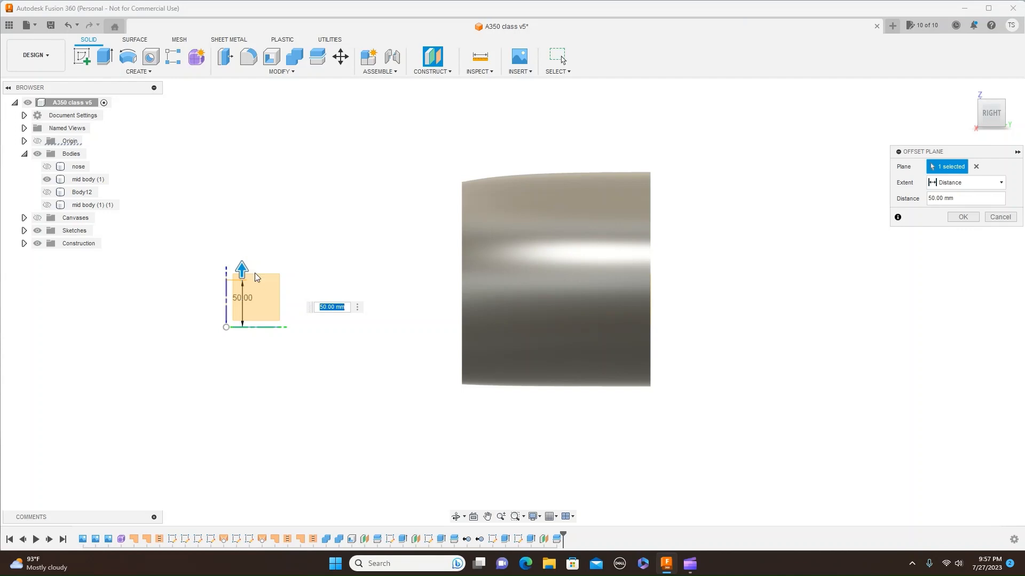
{"action": "left_click", "coordinate": [980, 114]}
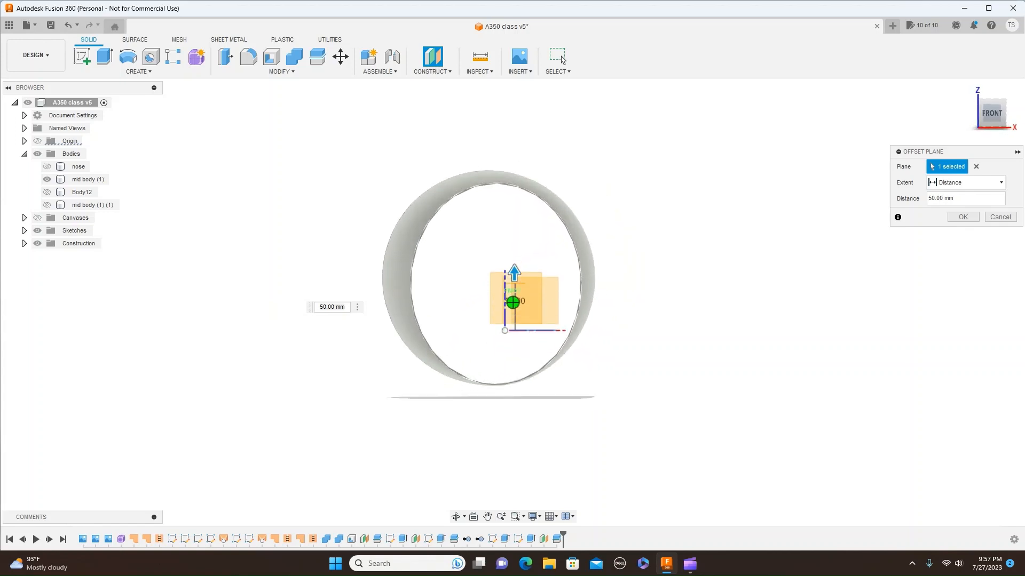
{"action": "middle_click_drag", "start_coordinate": [512, 303], "coordinate": [381, 325], "text": "shift"}
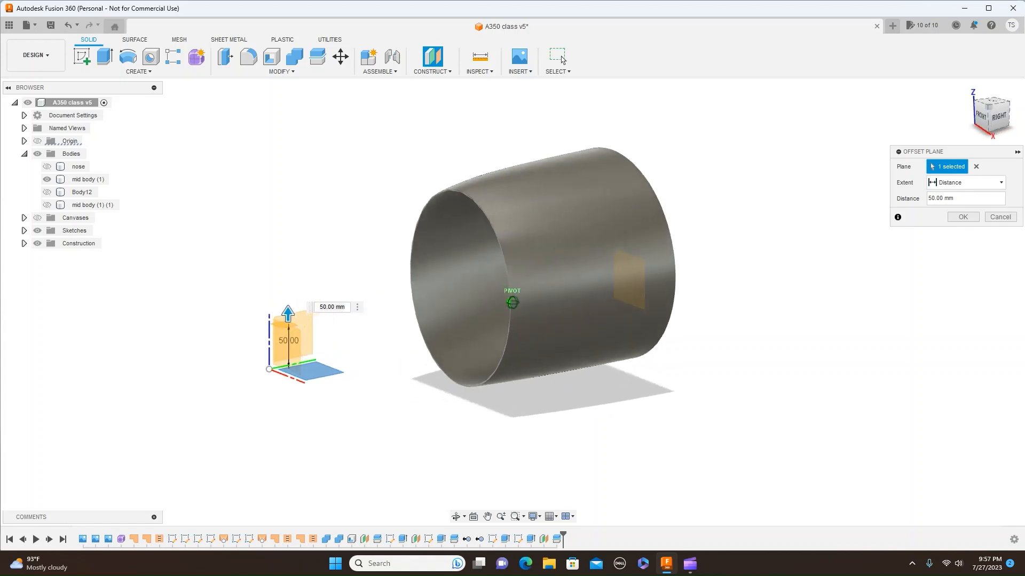
{"action": "left_click", "coordinate": [963, 217]}
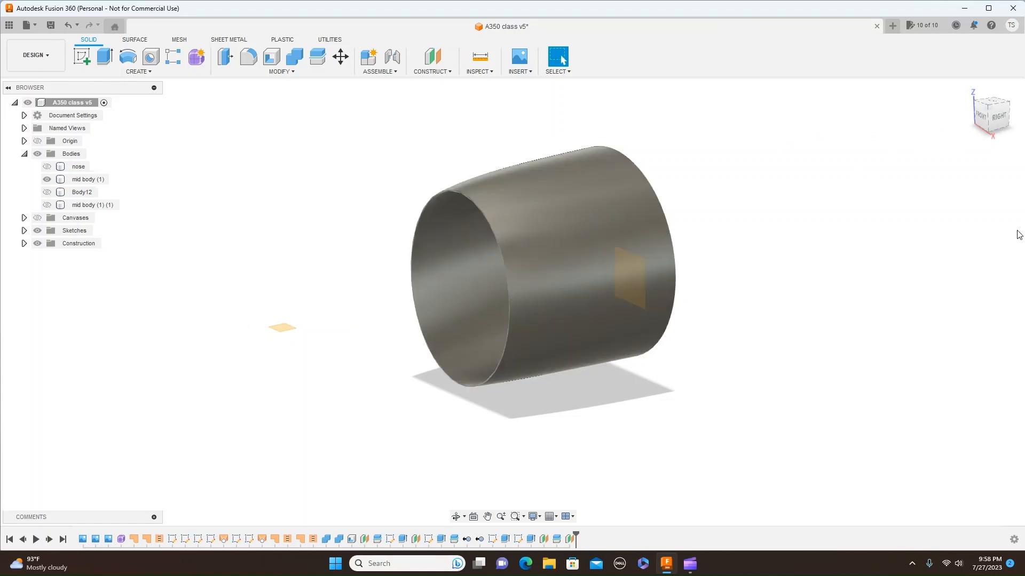
Resize the displayed outline of the 50 mm offset plane into a larger rectangle elongated along the X axis
{"action": "left_click", "coordinate": [997, 110]}
{"action": "mouse_move", "coordinate": [997, 102]}
{"action": "left_mouse_down"}
{"action": "mouse_move", "coordinate": [1001, 190]}
{"action": "mouse_move", "coordinate": [993, 188]}
{"action": "mouse_move", "coordinate": [1003, 195]}
{"action": "left_mouse_up"}
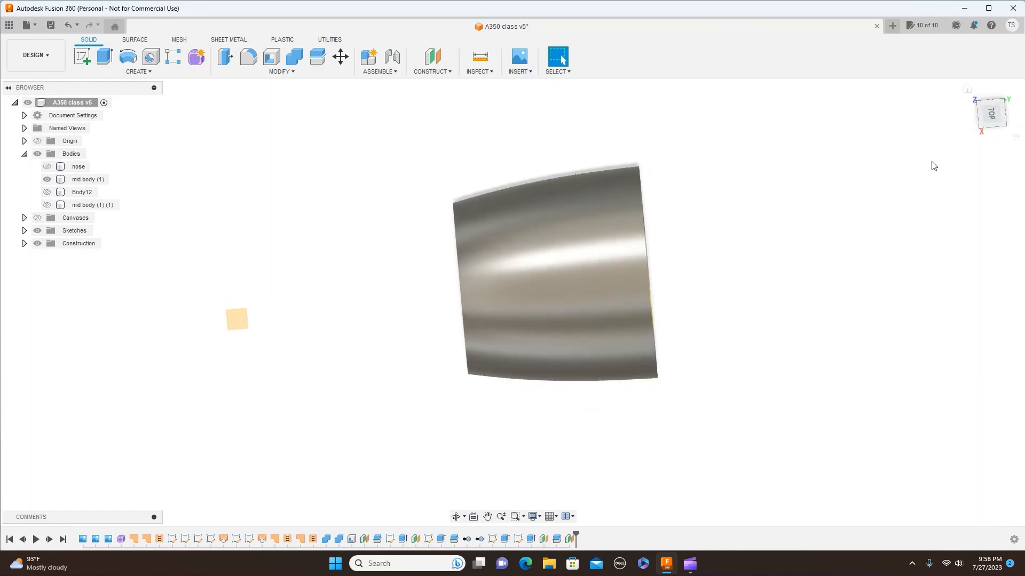
{"action": "left_click", "coordinate": [993, 114]}
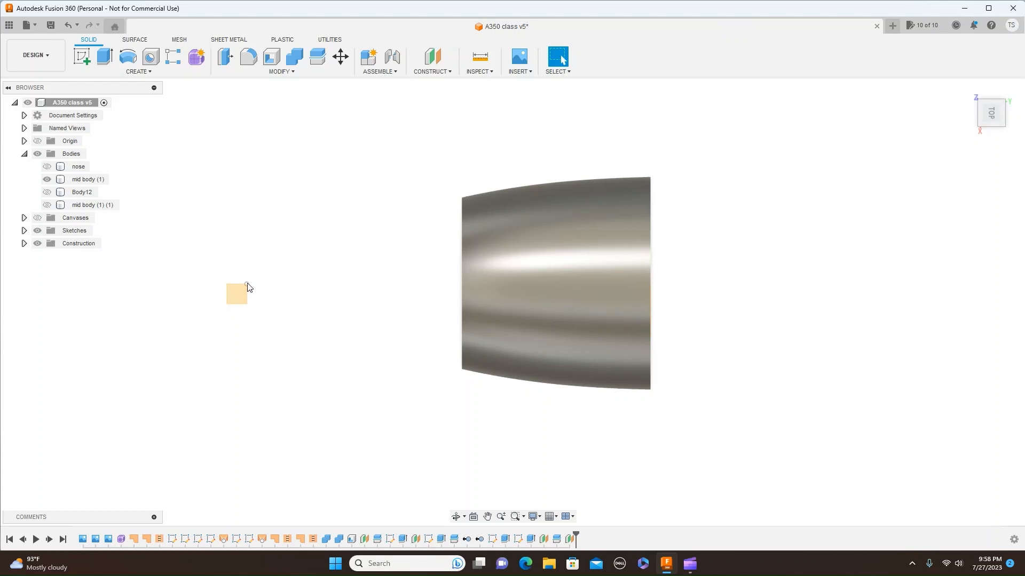
{"action": "left_click_drag", "start_coordinate": [247, 284], "coordinate": [395, 166]}
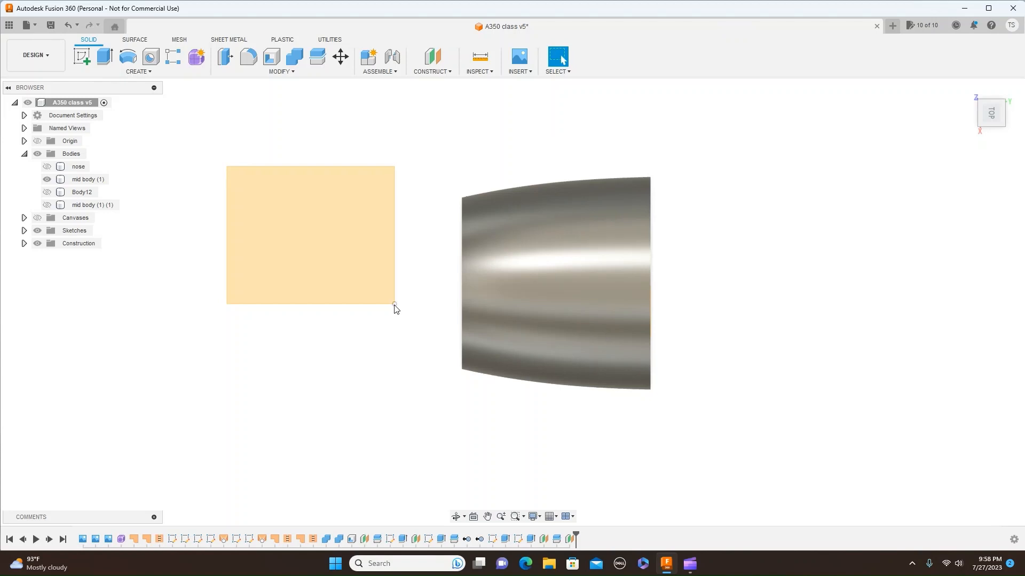
{"action": "left_click_drag", "start_coordinate": [395, 305], "coordinate": [298, 339]}
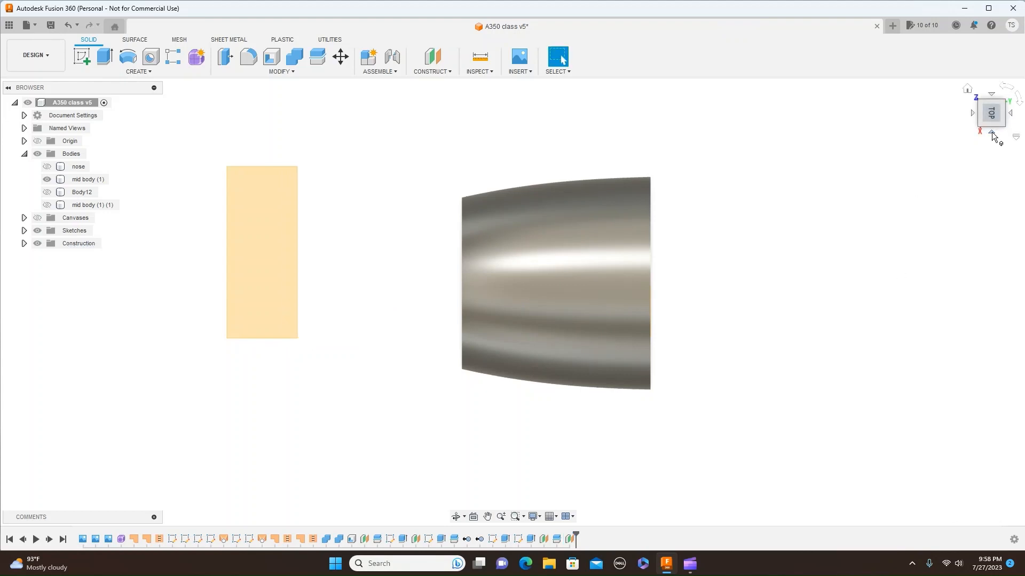
Sketch a 50 mm line parallel to X on the 50 mm offset plane, crossing the mid body's front edge on its positive X side
{"action": "left_click", "coordinate": [81, 56]}
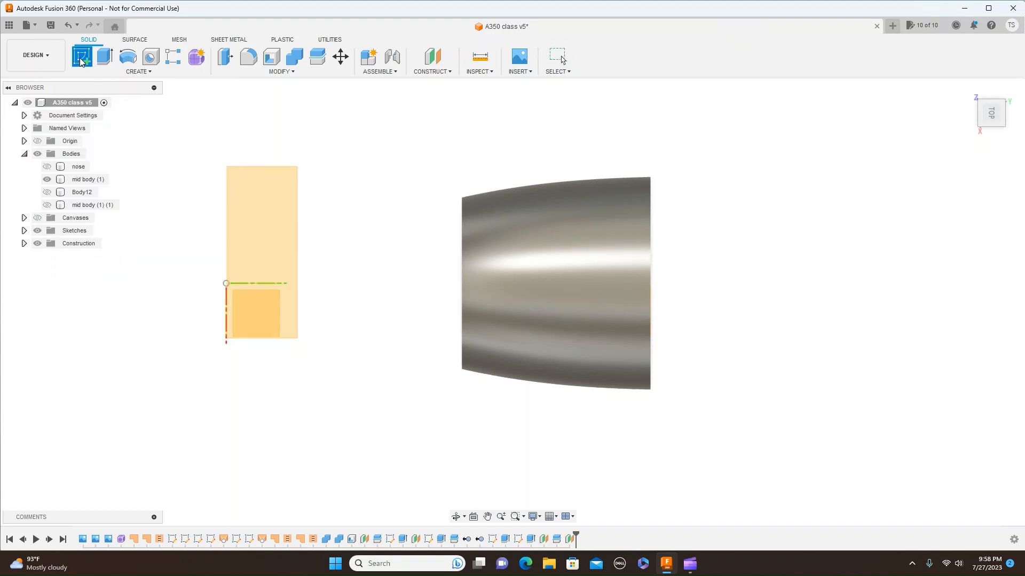
{"action": "left_click", "coordinate": [256, 314]}
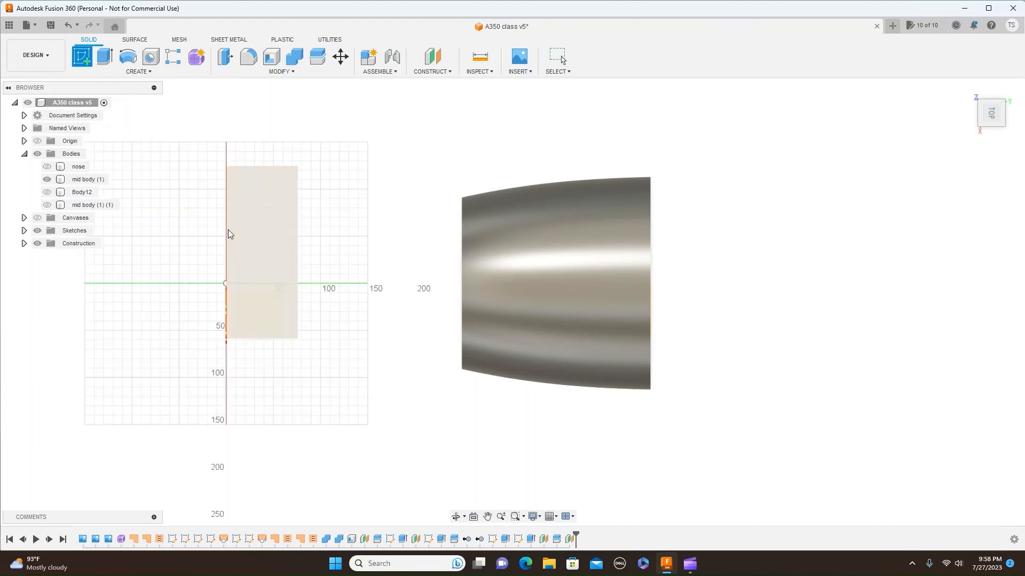
{"action": "left_click", "coordinate": [277, 207]}
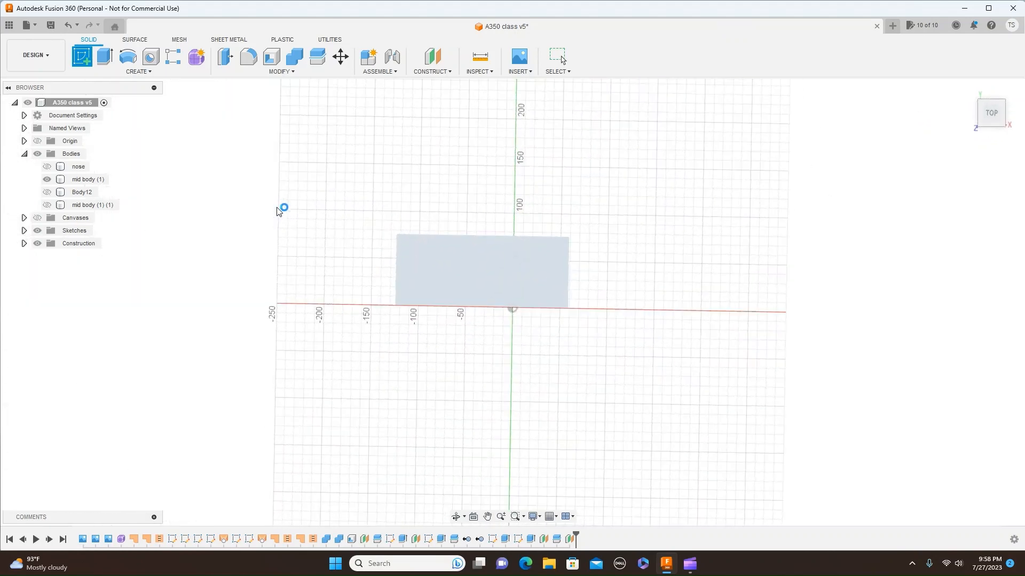
{"action": "scroll", "coordinate": [641, 352], "scroll_direction": "down", "scroll_amount": 1}
{"action": "middle_click_drag", "start_coordinate": [757, 204], "coordinate": [751, 408]}
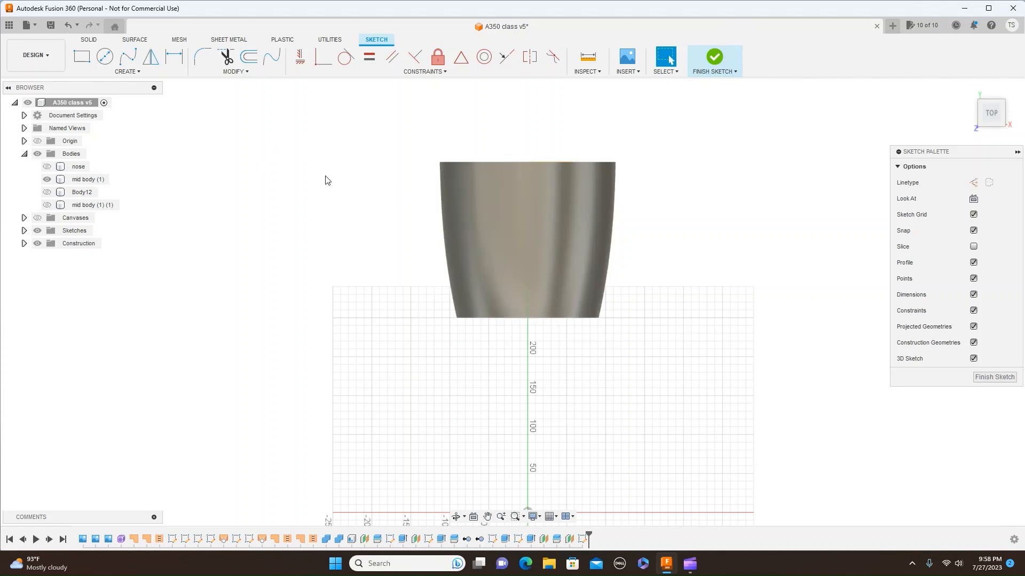
{"action": "key", "text": "l"}
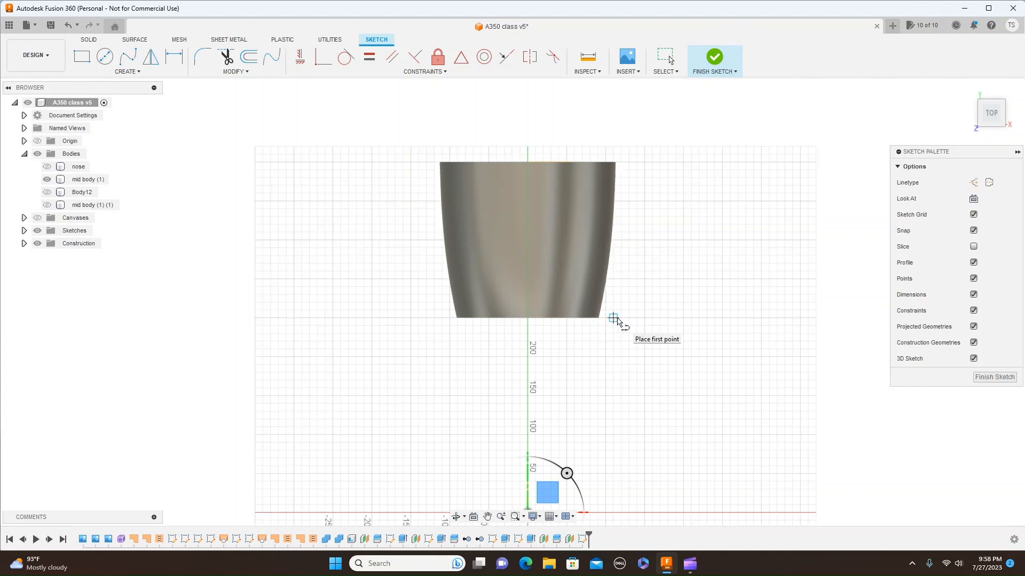
{"action": "left_click", "coordinate": [614, 318]}
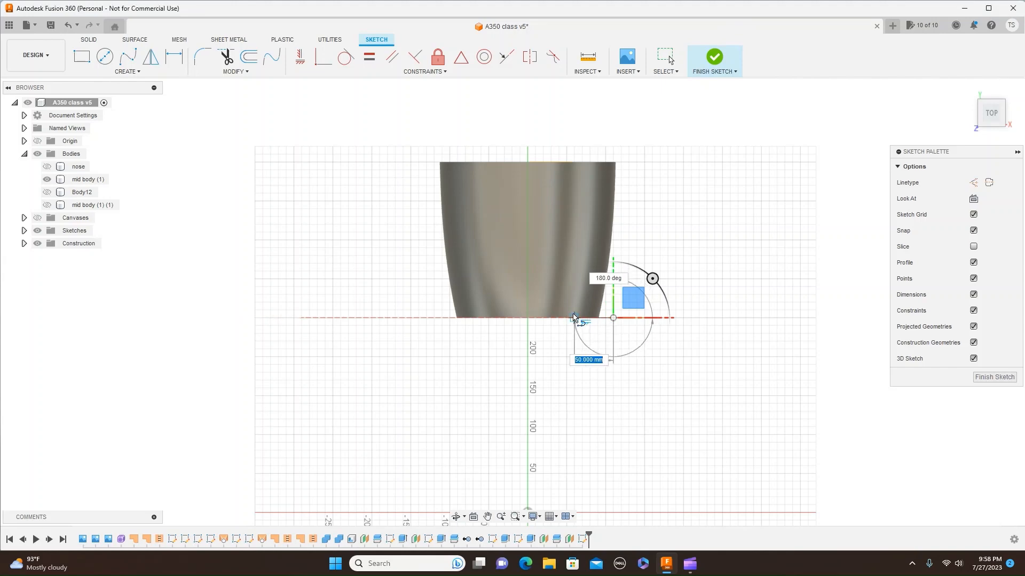
{"action": "left_click", "coordinate": [573, 318]}
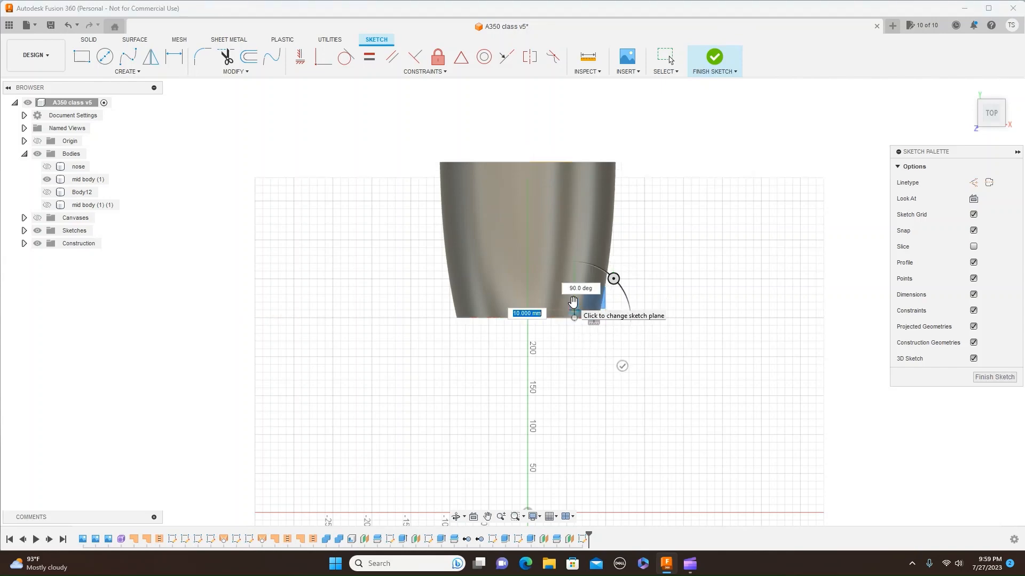
{"action": "left_click", "coordinate": [572, 302]}
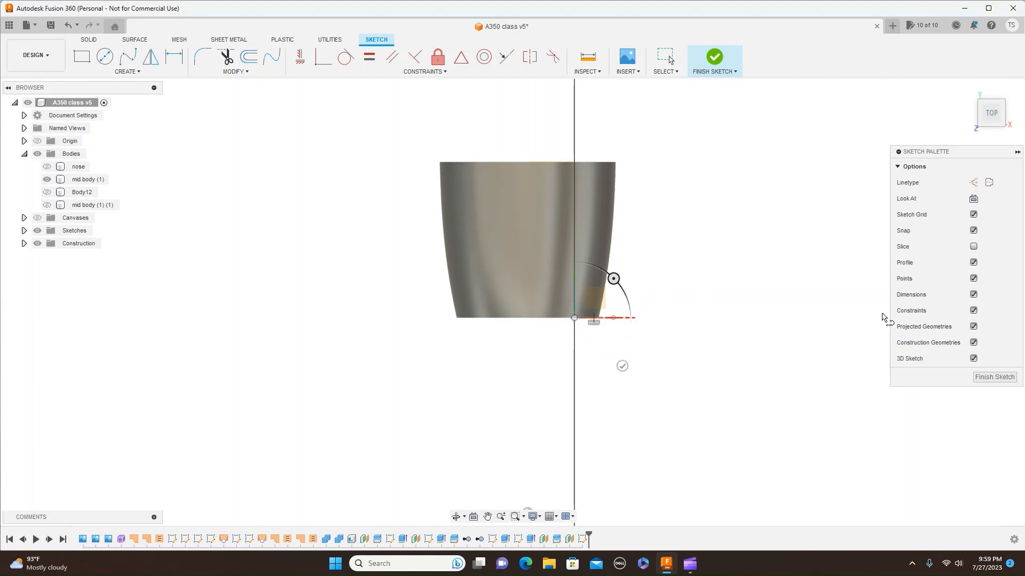
{"action": "left_click", "coordinate": [1012, 376]}
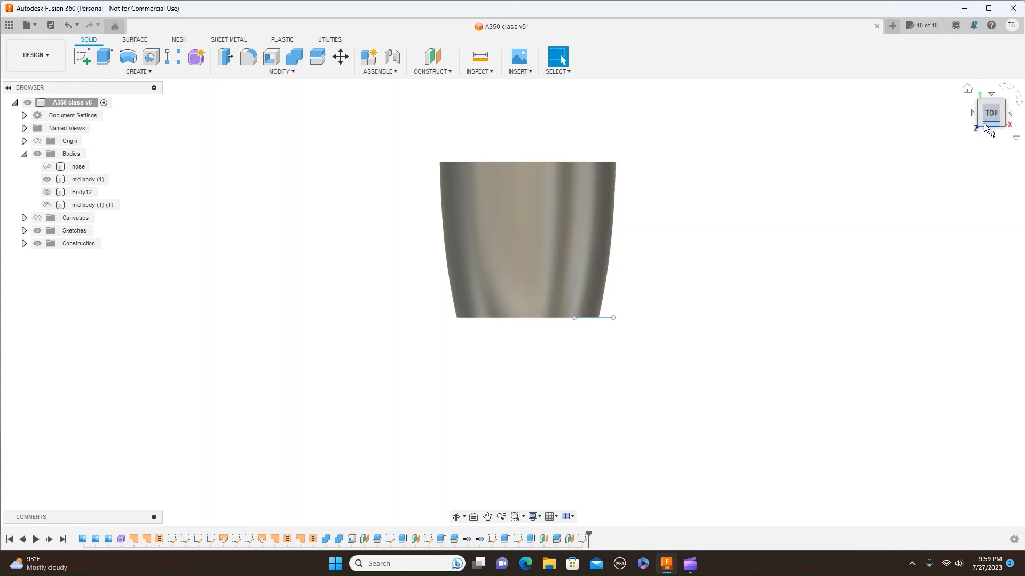
Delete the 50 mm sketch line crossing the mid body's front edge
{"action": "mouse_move", "coordinate": [986, 125]}
{"action": "left_mouse_down"}
{"action": "mouse_move", "coordinate": [969, 90]}
{"action": "mouse_move", "coordinate": [974, 105]}
{"action": "left_mouse_up"}
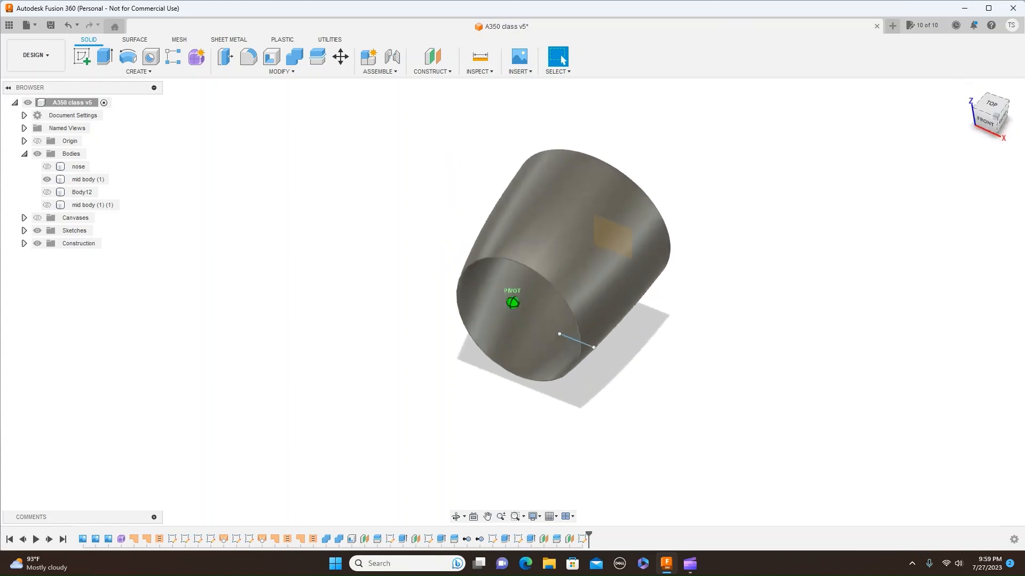
{"action": "left_click", "coordinate": [585, 347]}
{"action": "right_click", "coordinate": [585, 347]}
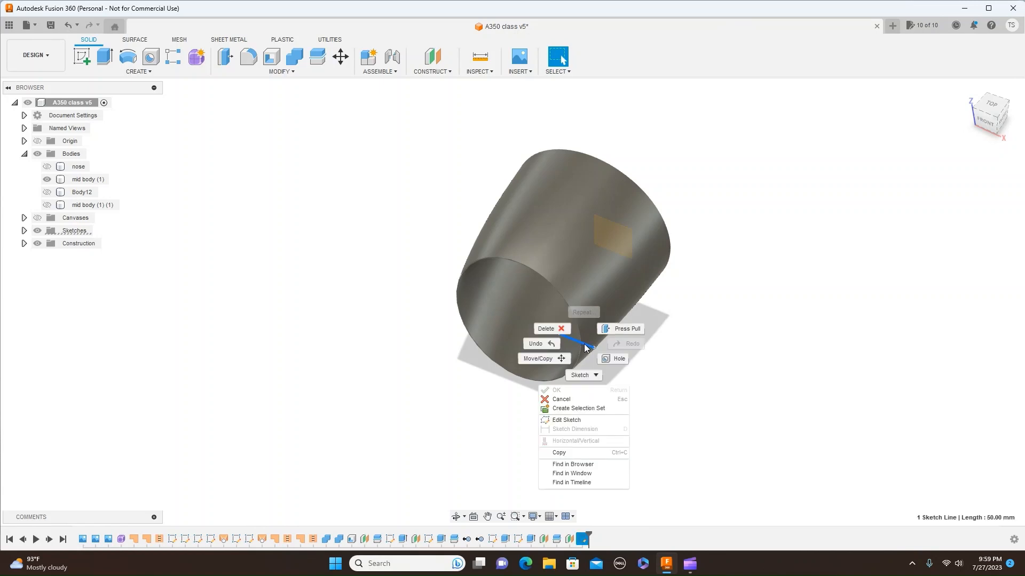
{"action": "left_click", "coordinate": [553, 334]}
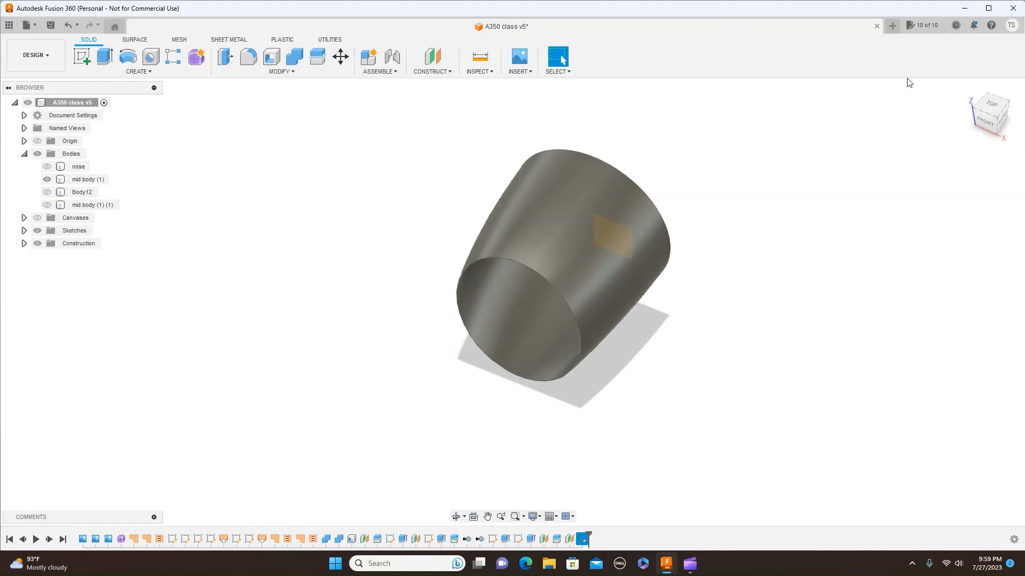
Turn on the visibility of the 50 mm offset plane, Plane4, and start a new sketch on it
{"action": "left_click", "coordinate": [994, 106]}
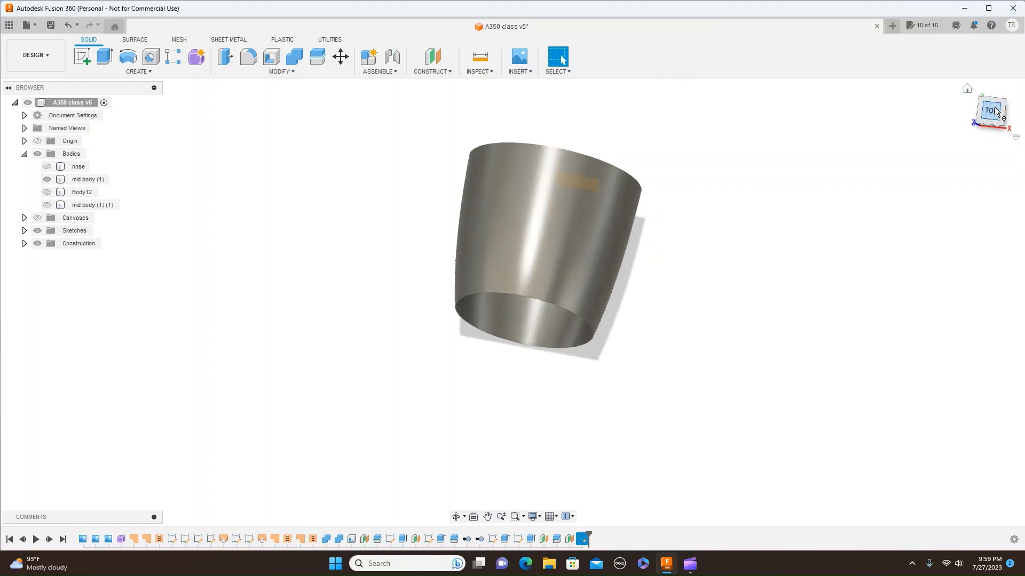
{"action": "left_click", "coordinate": [82, 57]}
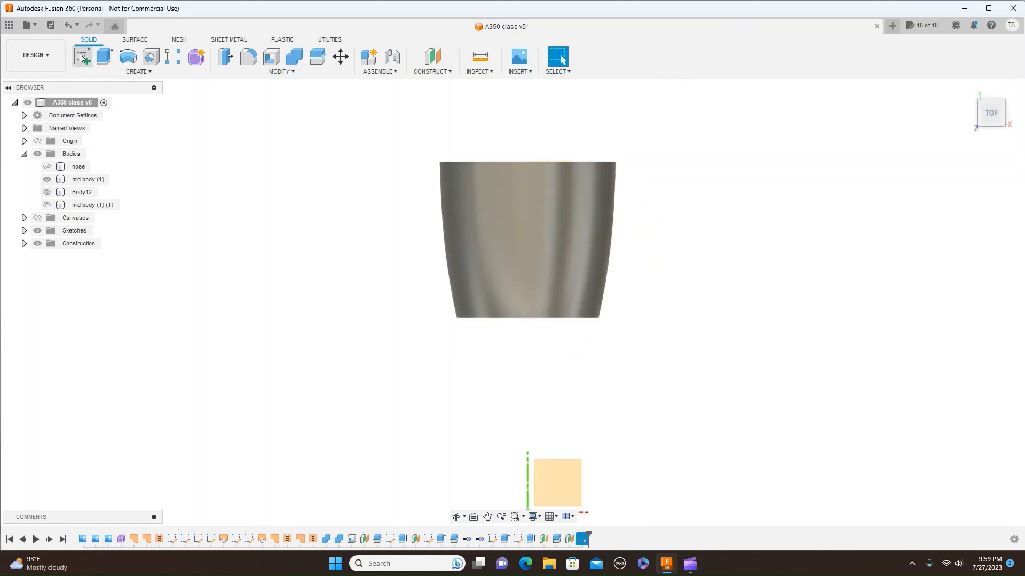
{"action": "left_click", "coordinate": [558, 482]}
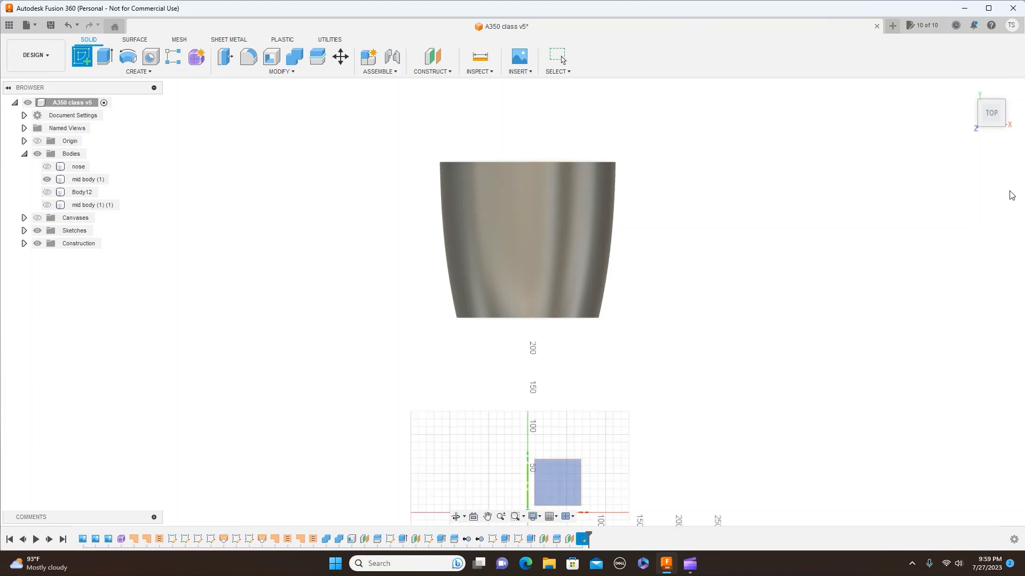
{"action": "left_click", "coordinate": [1003, 127]}
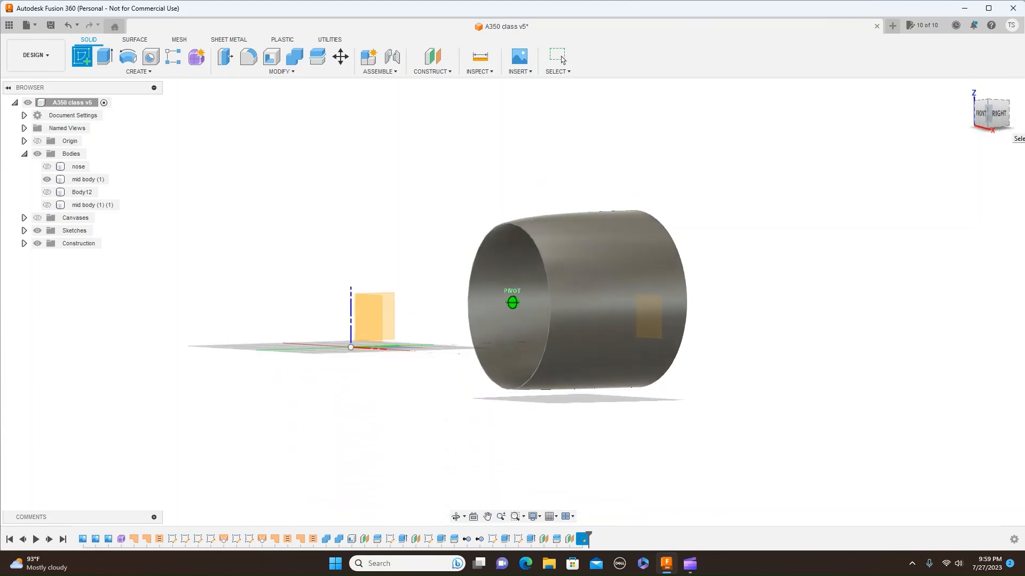
{"action": "left_click_drag", "start_coordinate": [991, 111], "coordinate": [984, 132]}
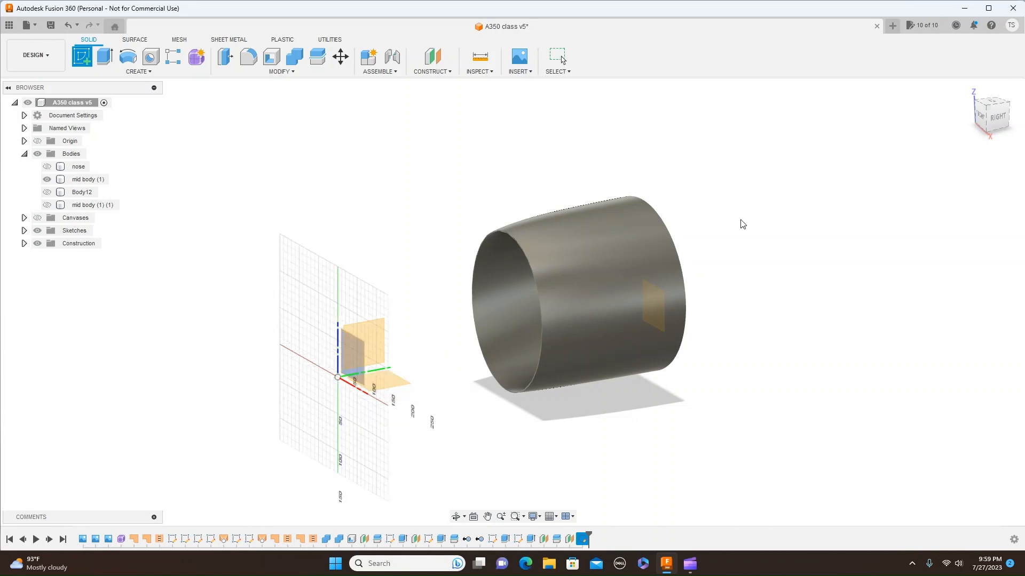
{"action": "left_click", "coordinate": [997, 118]}
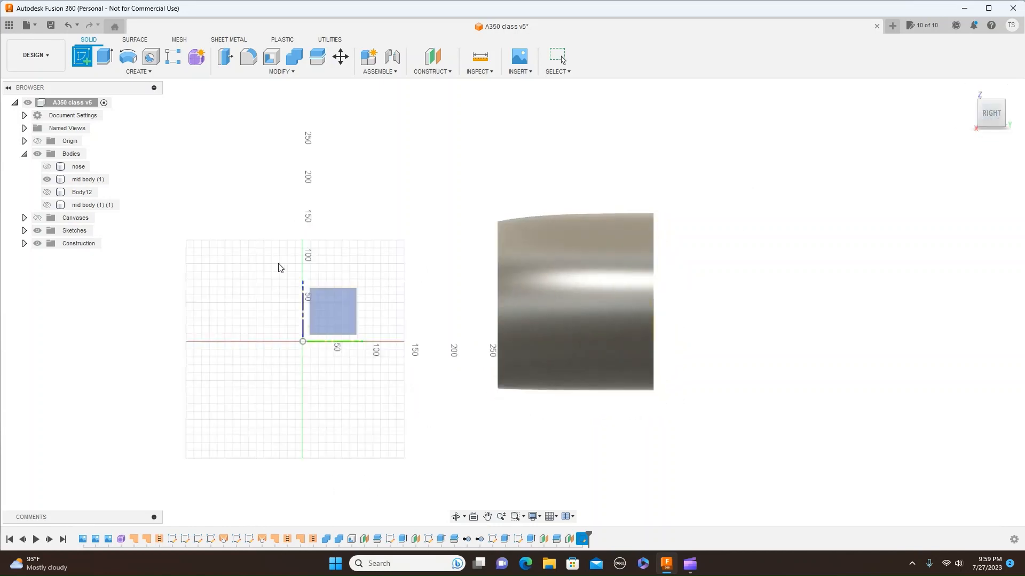
{"action": "left_click", "coordinate": [24, 244]}
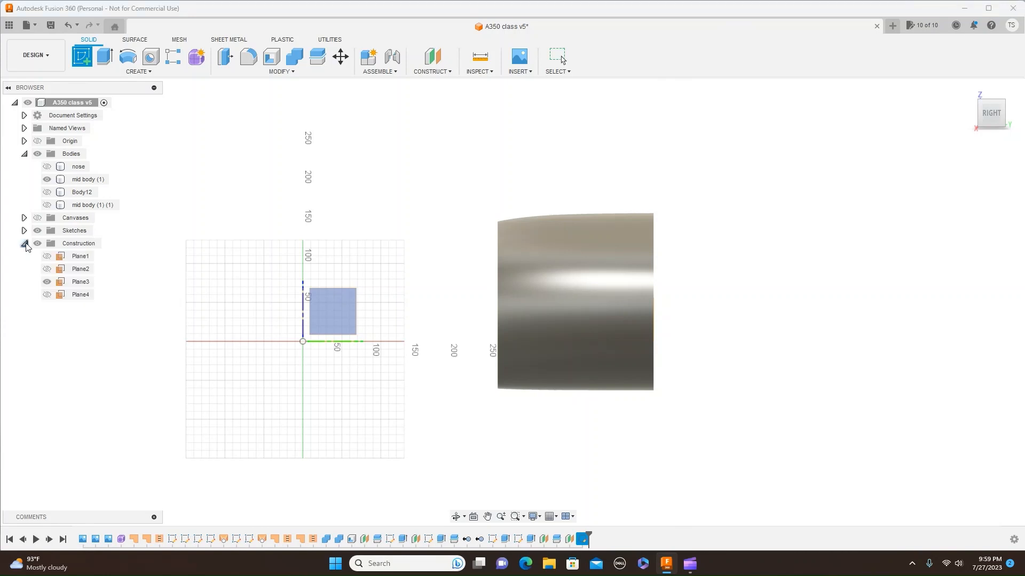
{"action": "left_click", "coordinate": [47, 294]}
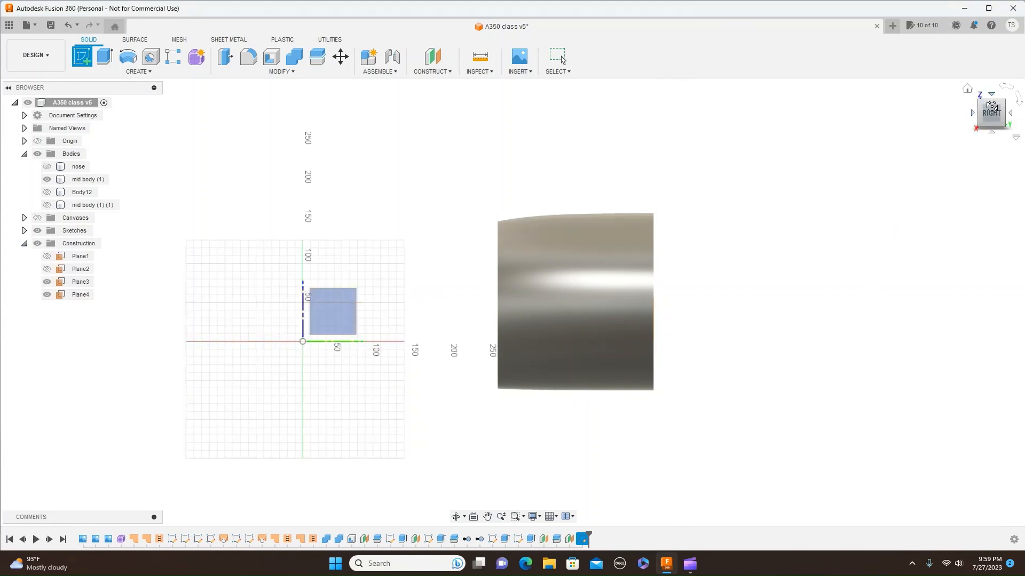
{"action": "left_click_drag", "start_coordinate": [991, 115], "coordinate": [994, 123]}
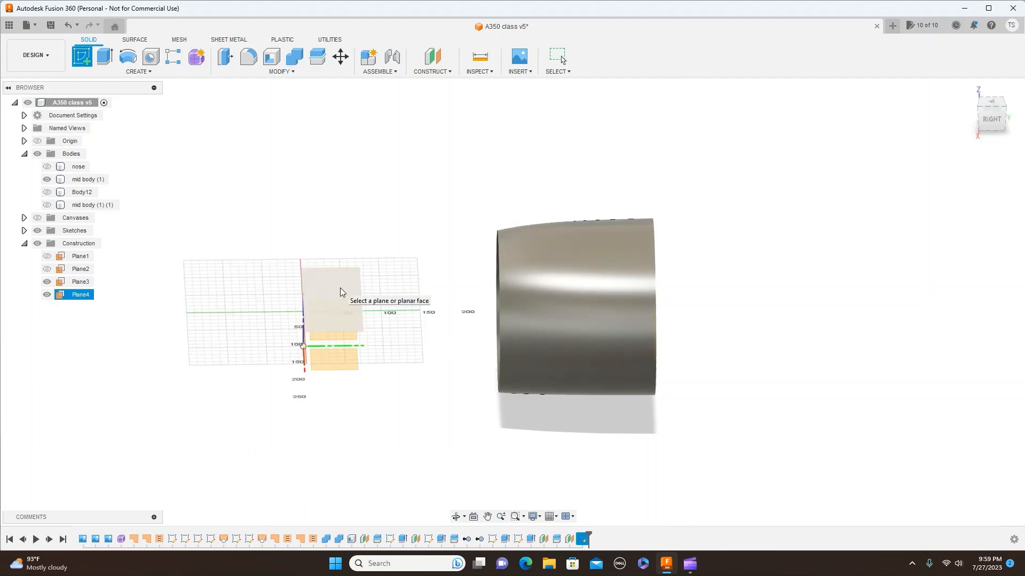
{"action": "left_click", "coordinate": [341, 289]}
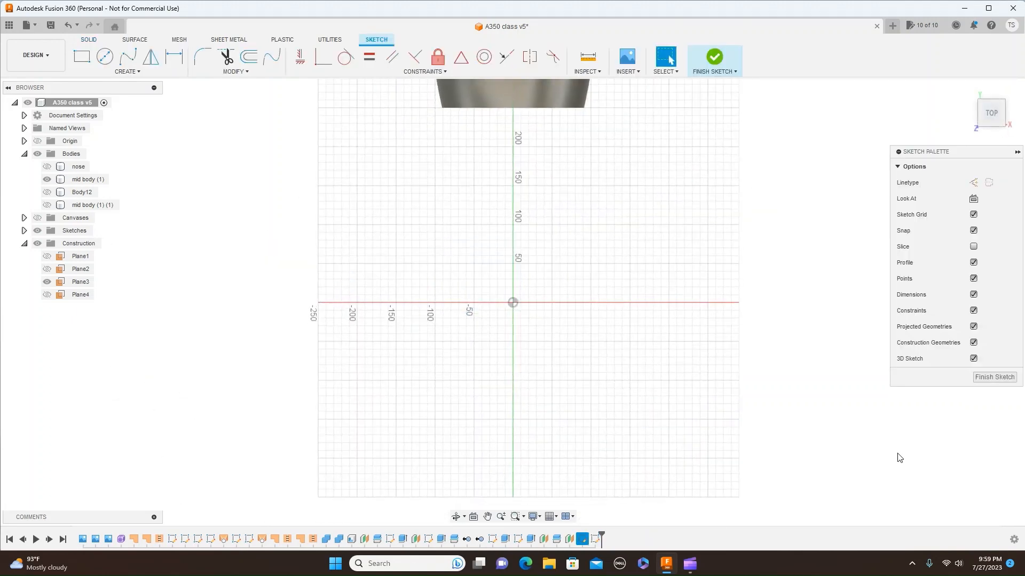
Sketch a closed rectangle of lines, about 50 by 36 mm, straddling the mid body's positive X wall with one side along the front edge
{"action": "scroll", "coordinate": [899, 458], "scroll_direction": "down", "scroll_amount": 3}
{"action": "middle_click_drag", "start_coordinate": [897, 450], "coordinate": [729, 462]}
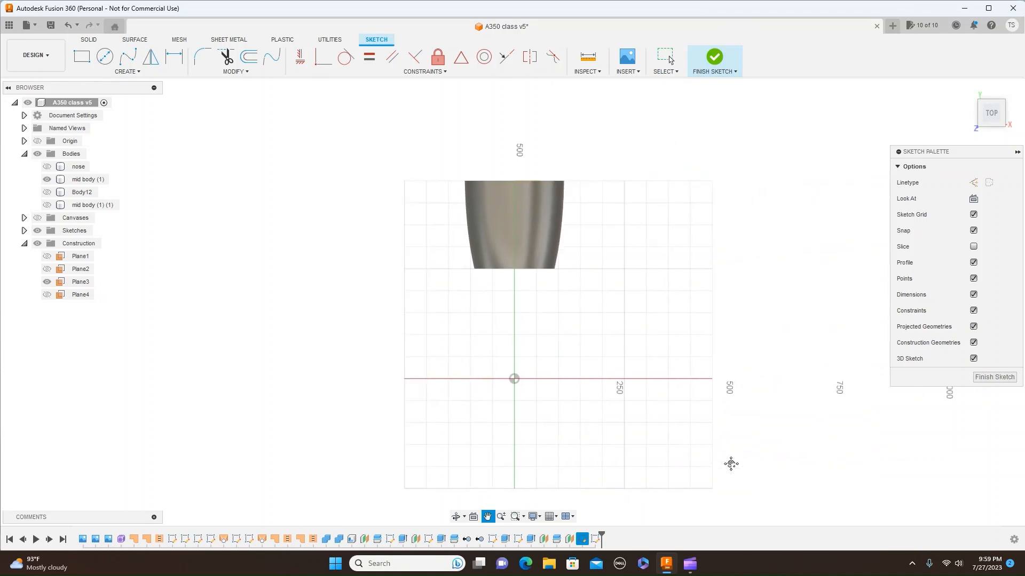
{"action": "scroll", "coordinate": [744, 457], "scroll_direction": "up", "scroll_amount": 2}
{"action": "middle_click_drag", "start_coordinate": [753, 343], "coordinate": [755, 391]}
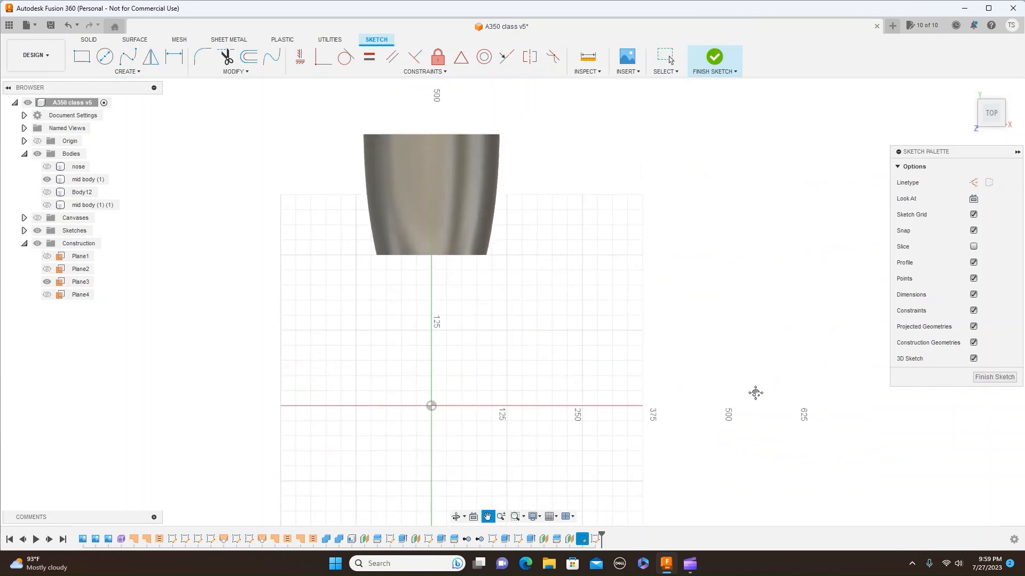
{"action": "key", "text": "l"}
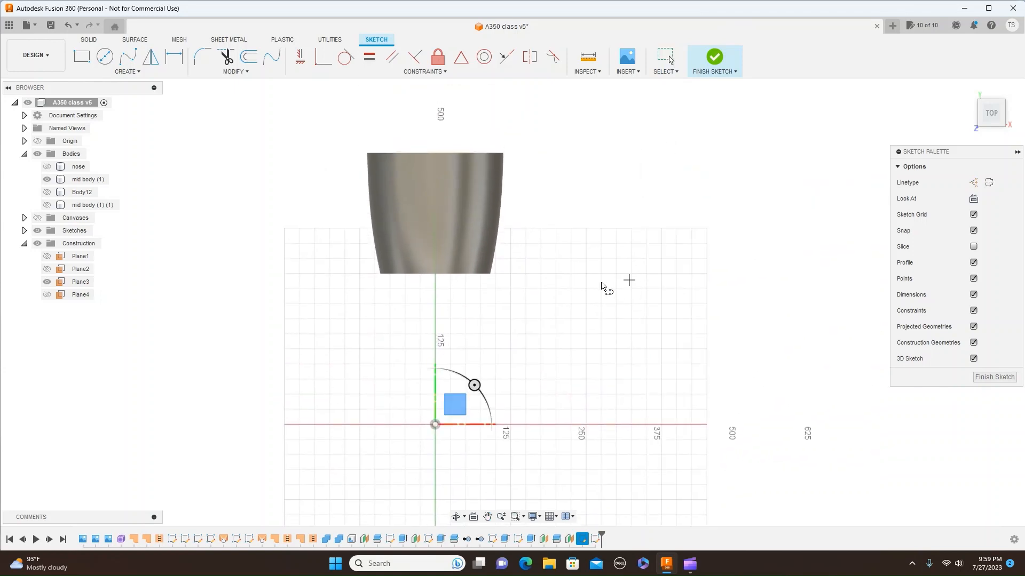
{"action": "left_click", "coordinate": [481, 252]}
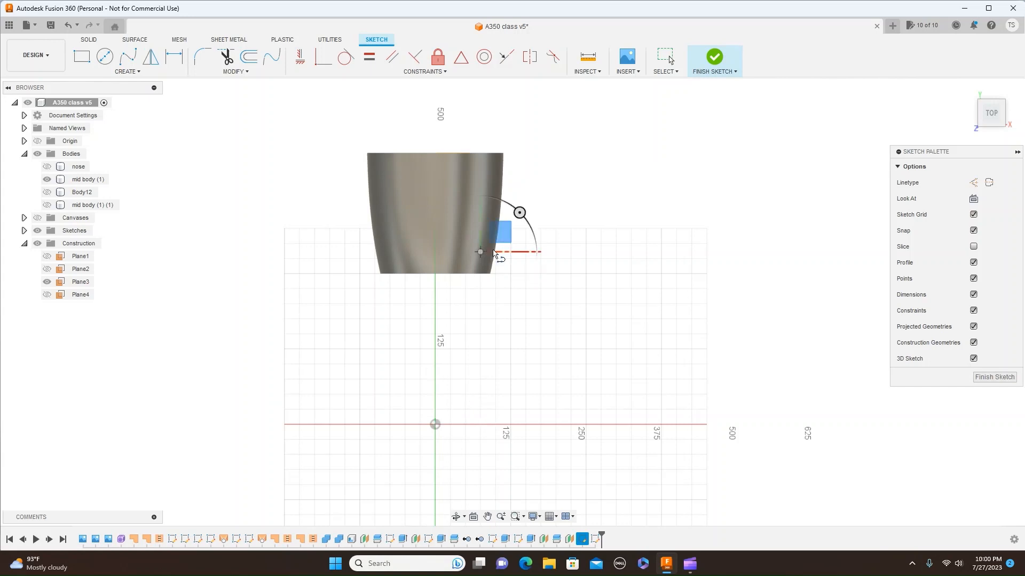
{"action": "left_click", "coordinate": [511, 253]}
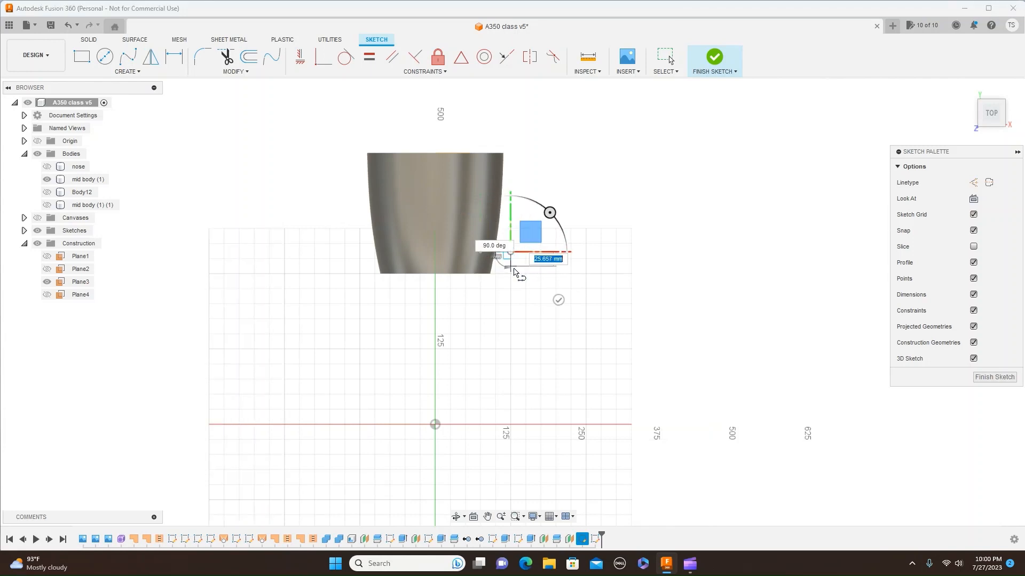
{"action": "left_click", "coordinate": [511, 275]}
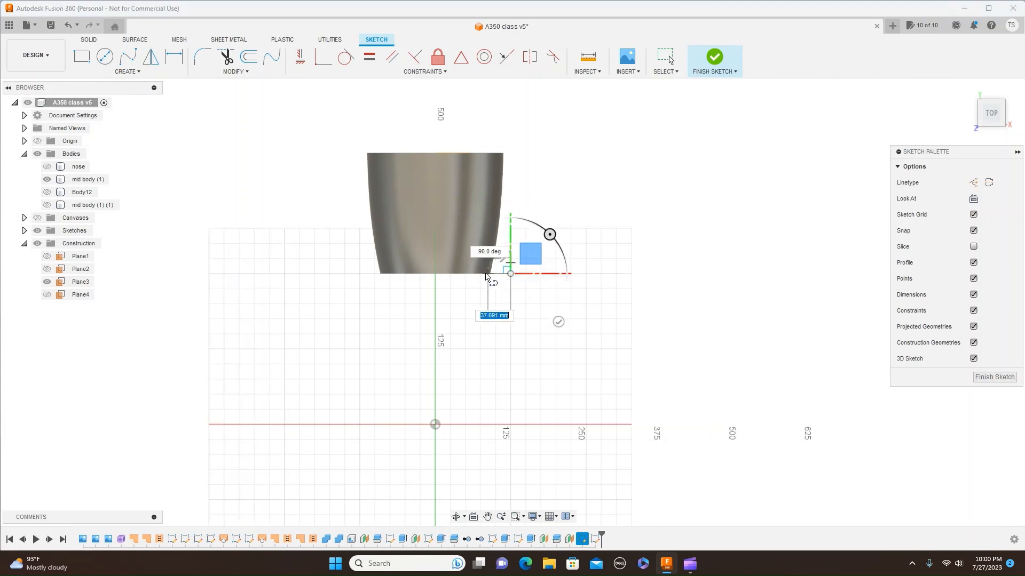
{"action": "left_click", "coordinate": [481, 274]}
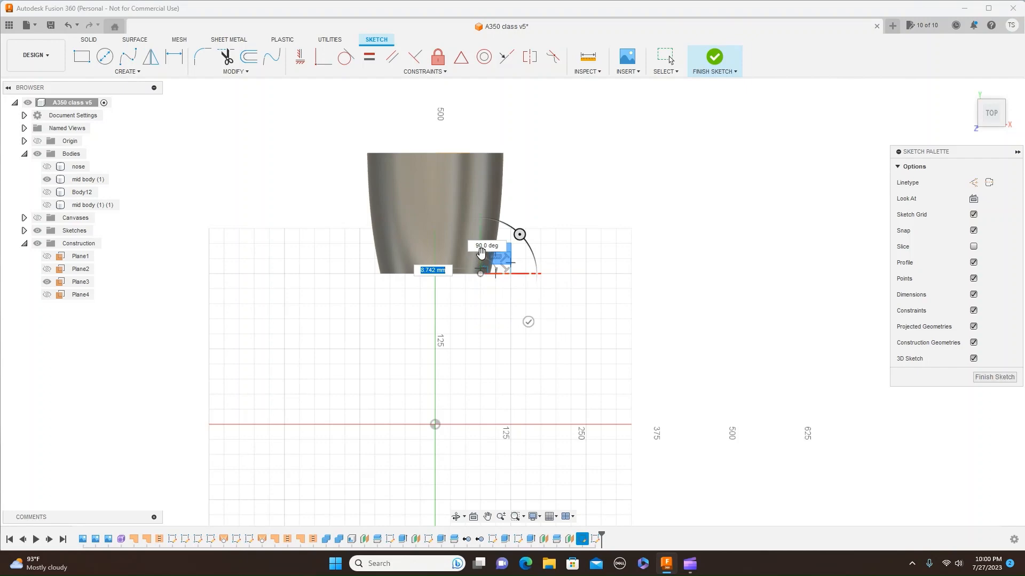
{"action": "scroll", "coordinate": [481, 248], "scroll_direction": "up", "scroll_amount": 5}
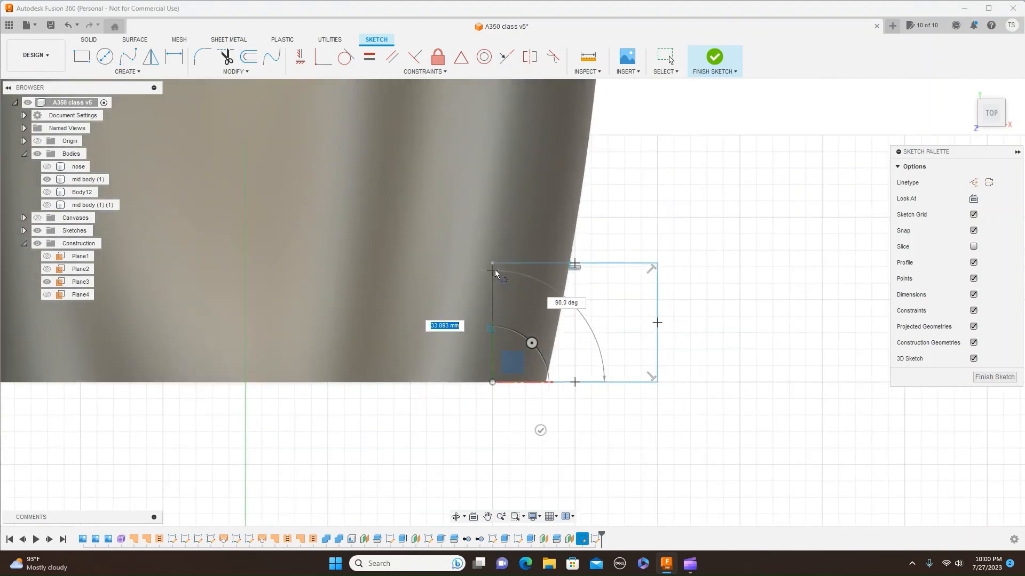
{"action": "left_click", "coordinate": [492, 263]}
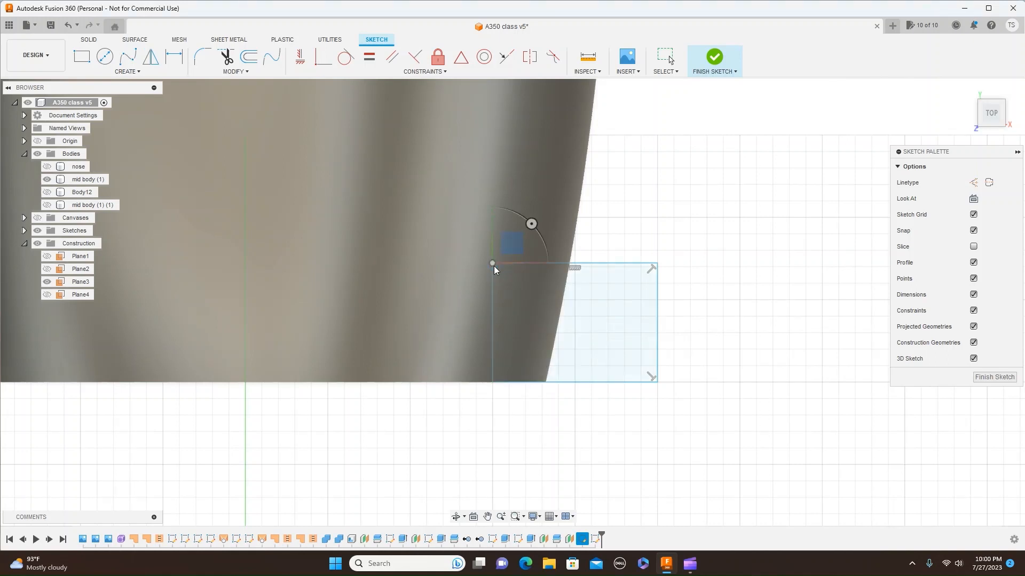
{"action": "right_click", "coordinate": [491, 267]}
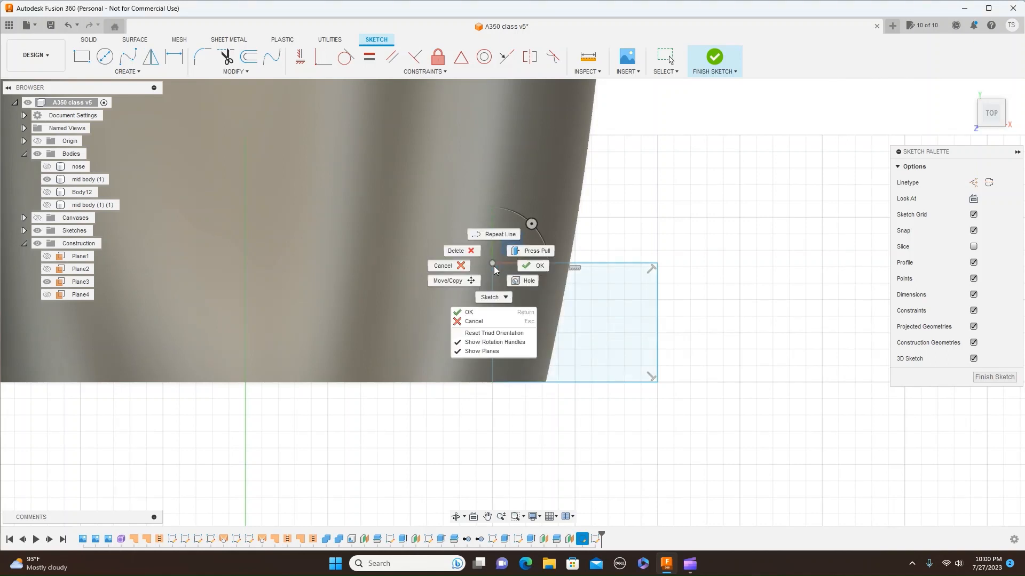
{"action": "left_click", "coordinate": [530, 268]}
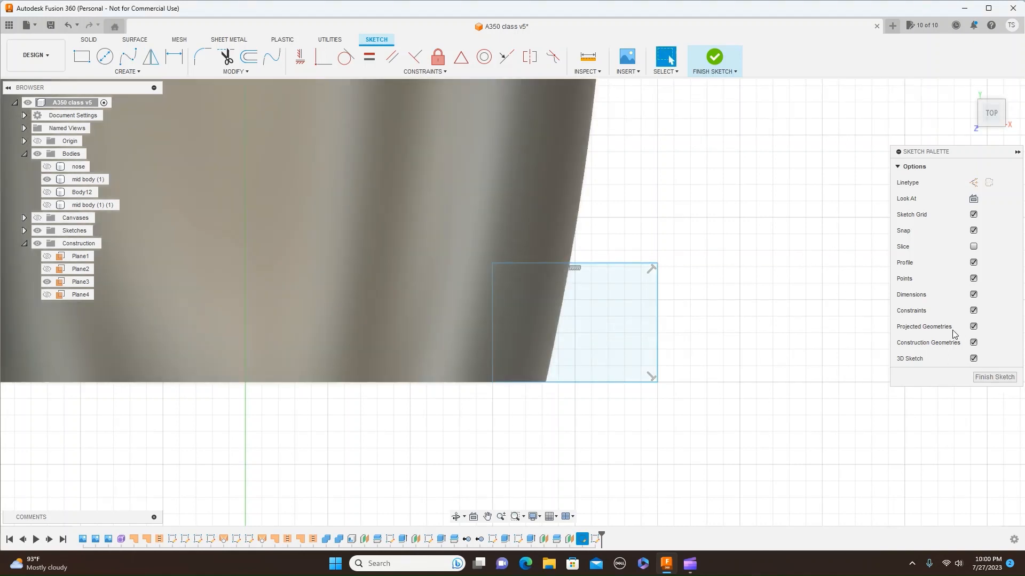
Extrude the rectangular profile 10 mm upward as a new body at the mid body's front opening
{"action": "scroll", "coordinate": [799, 322], "scroll_direction": "down", "scroll_amount": 3}
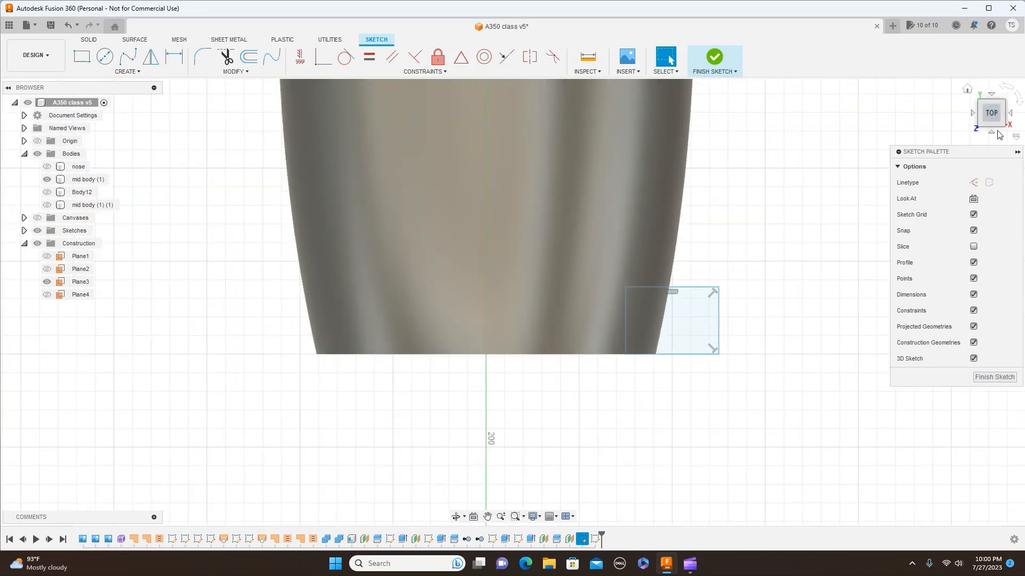
{"action": "left_click", "coordinate": [990, 134]}
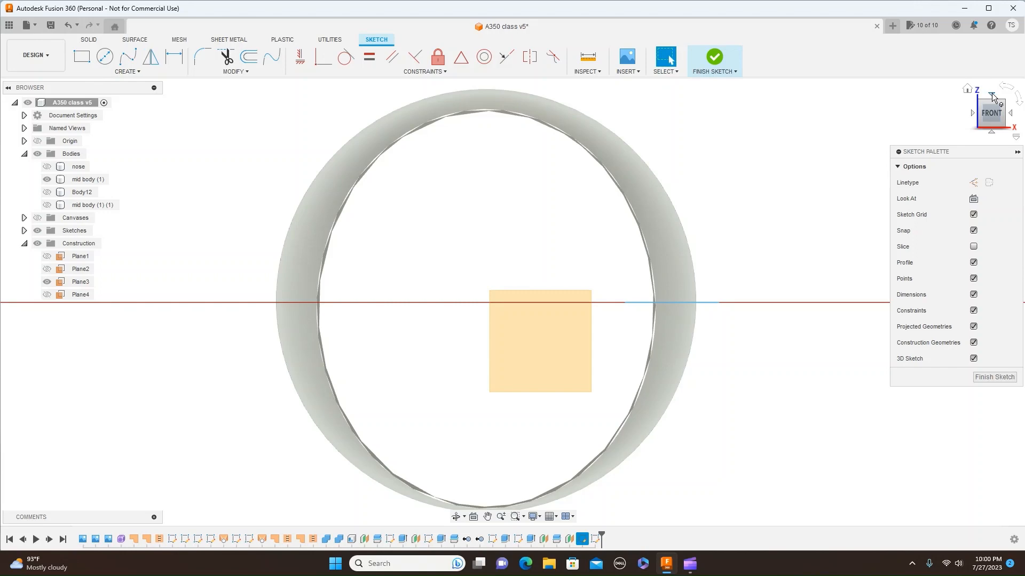
{"action": "left_click_drag", "start_coordinate": [997, 101], "coordinate": [994, 112]}
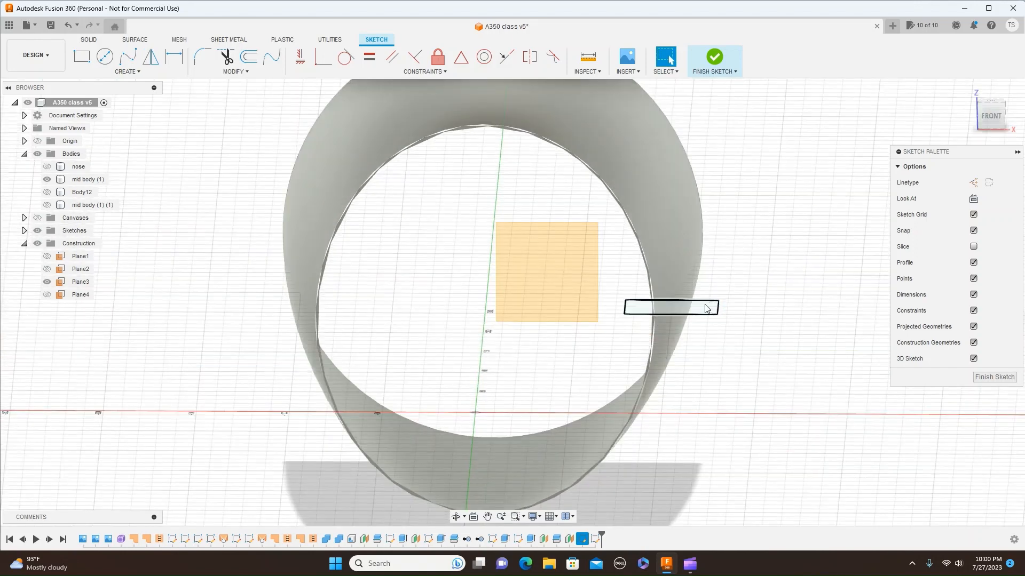
{"action": "left_click", "coordinate": [705, 309]}
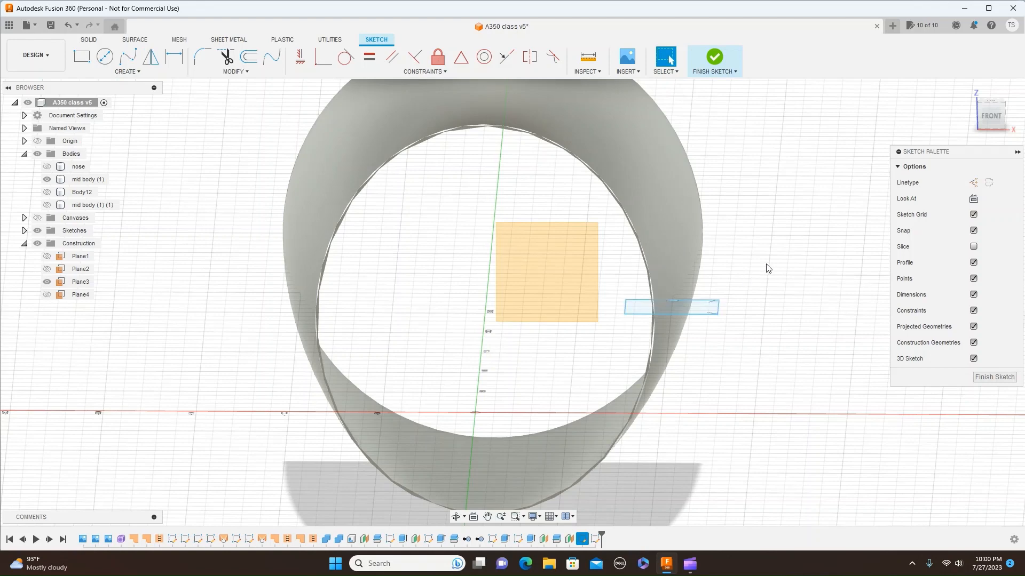
{"action": "key", "text": "e"}
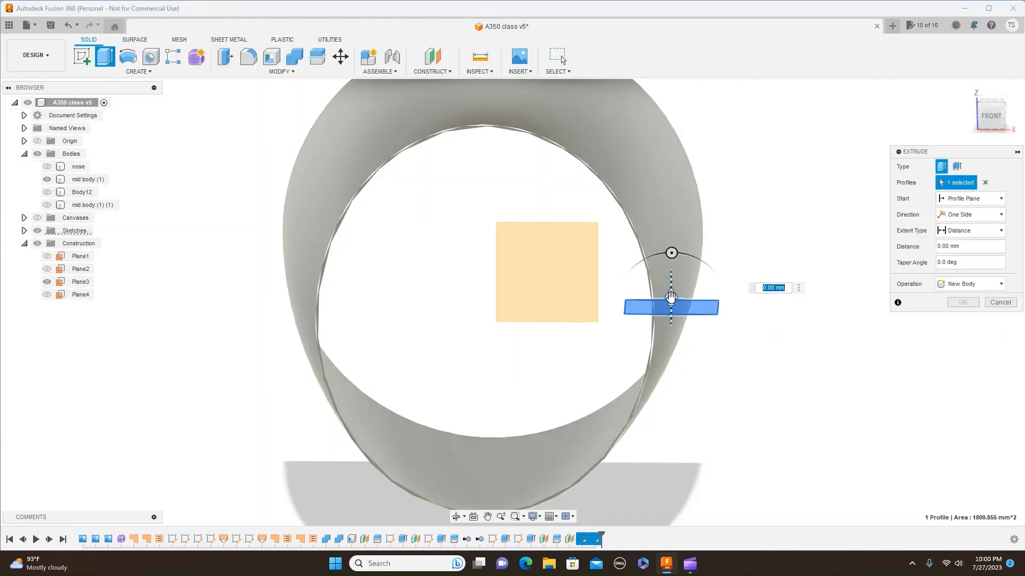
{"action": "left_click_drag", "start_coordinate": [671, 297], "coordinate": [679, 276]}
{"action": "left_click", "coordinate": [1001, 287]}
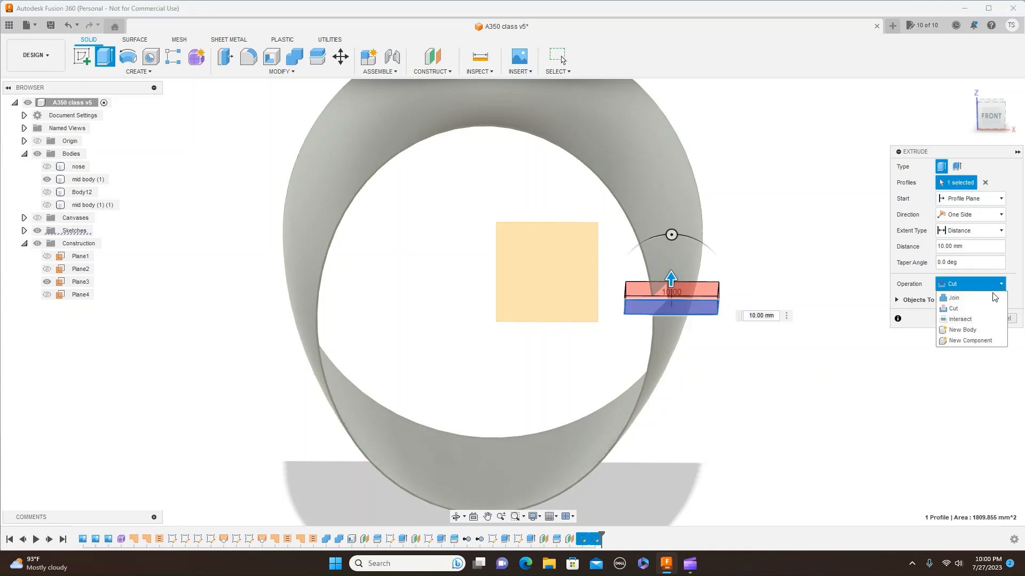
{"action": "left_click", "coordinate": [960, 330]}
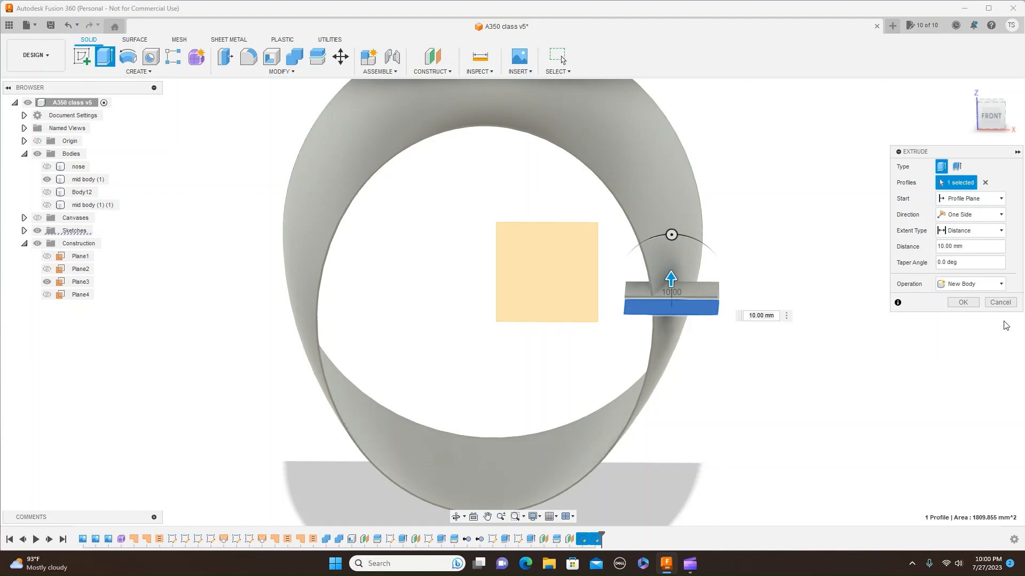
{"action": "left_click", "coordinate": [964, 303]}
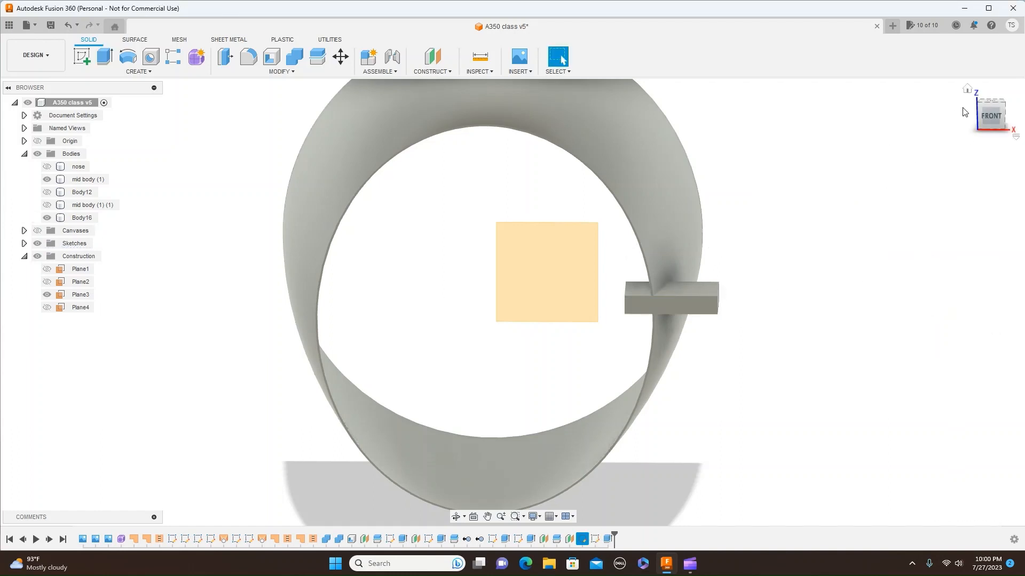
Split the block body with the mid body (1) wall as the splitting tool, keeping the splitting tool extended
{"action": "mouse_move", "coordinate": [977, 105]}
{"action": "left_mouse_down"}
{"action": "mouse_move", "coordinate": [1005, 144]}
{"action": "mouse_move", "coordinate": [980, 114]}
{"action": "mouse_move", "coordinate": [997, 104]}
{"action": "mouse_move", "coordinate": [994, 117]}
{"action": "mouse_move", "coordinate": [988, 100]}
{"action": "mouse_move", "coordinate": [967, 121]}
{"action": "left_mouse_up"}
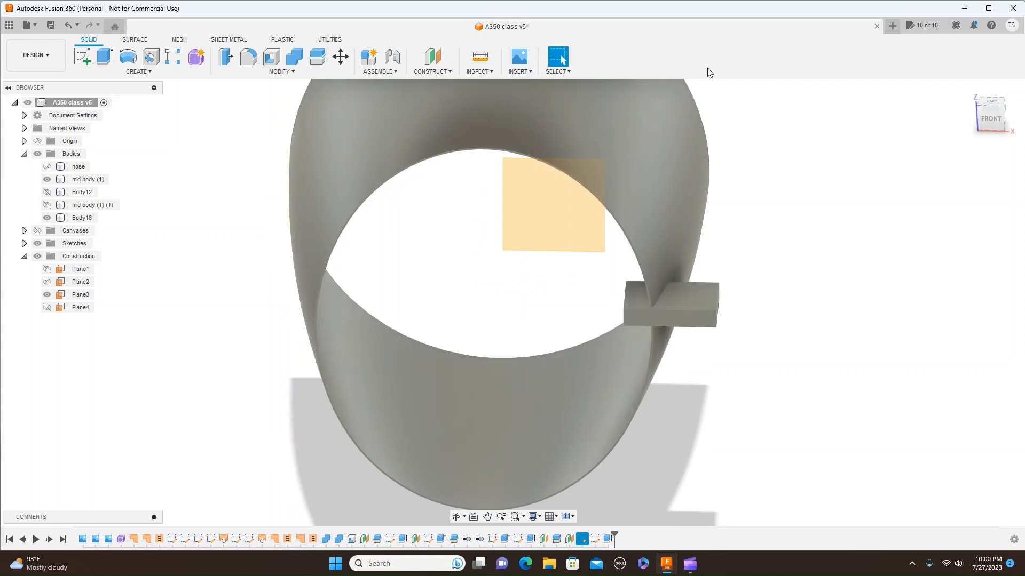
{"action": "left_click", "coordinate": [286, 76]}
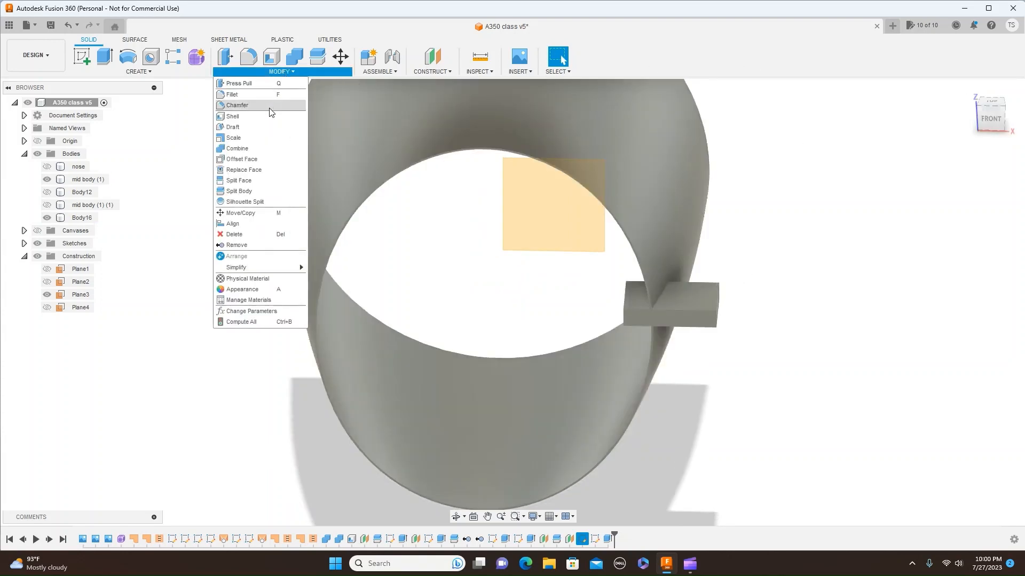
{"action": "left_click", "coordinate": [243, 192]}
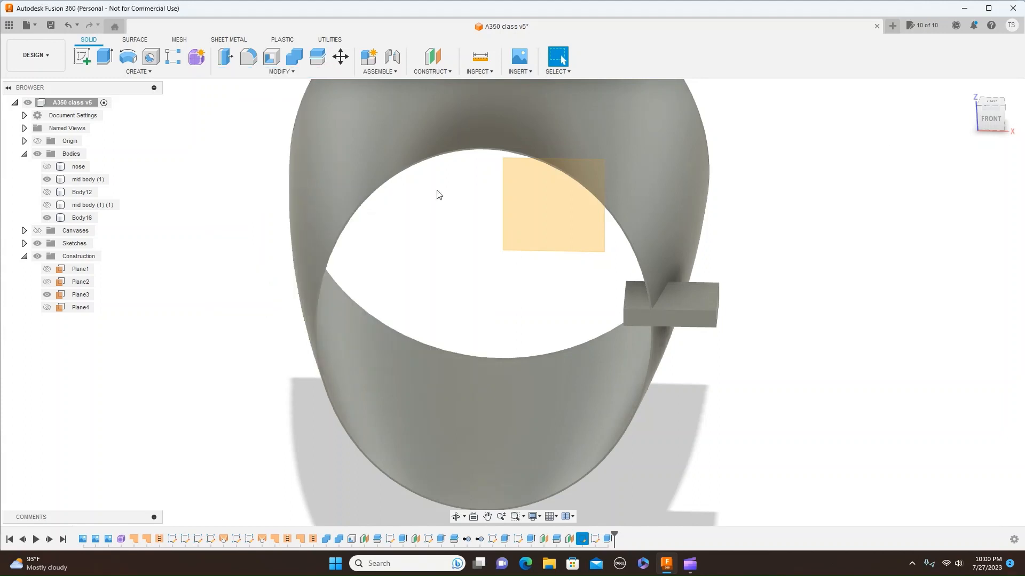
{"action": "left_click", "coordinate": [709, 291]}
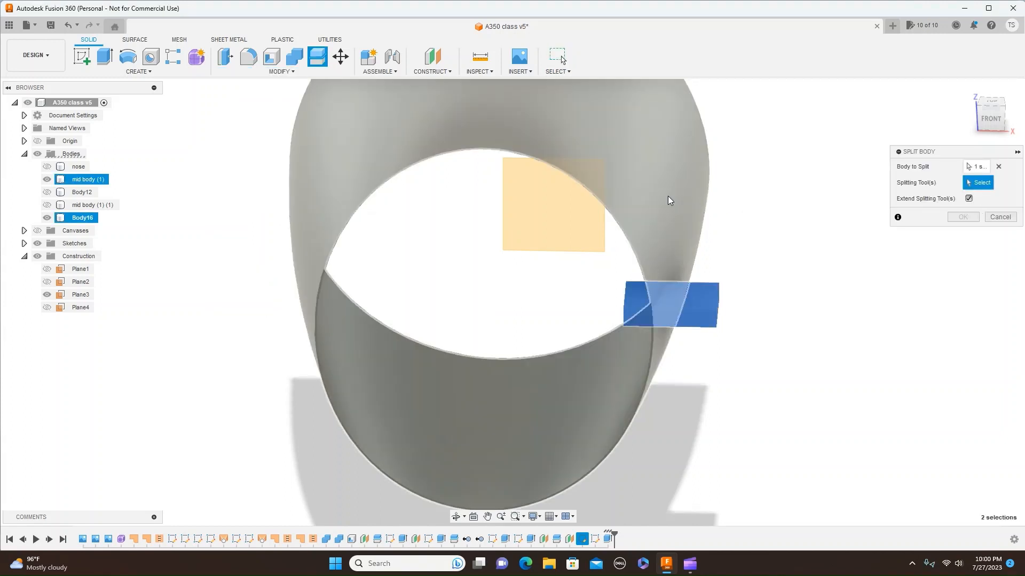
{"action": "left_click", "coordinate": [671, 200]}
{"action": "left_click", "coordinate": [967, 219]}
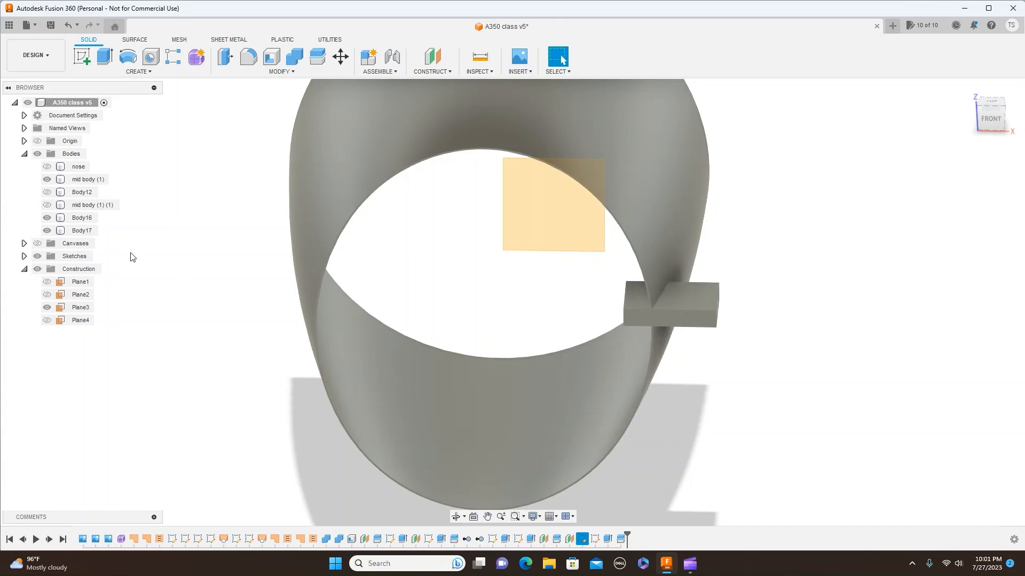
Remove the piece of the split block that lies outside the fuselage wall
{"action": "left_click", "coordinate": [79, 233]}
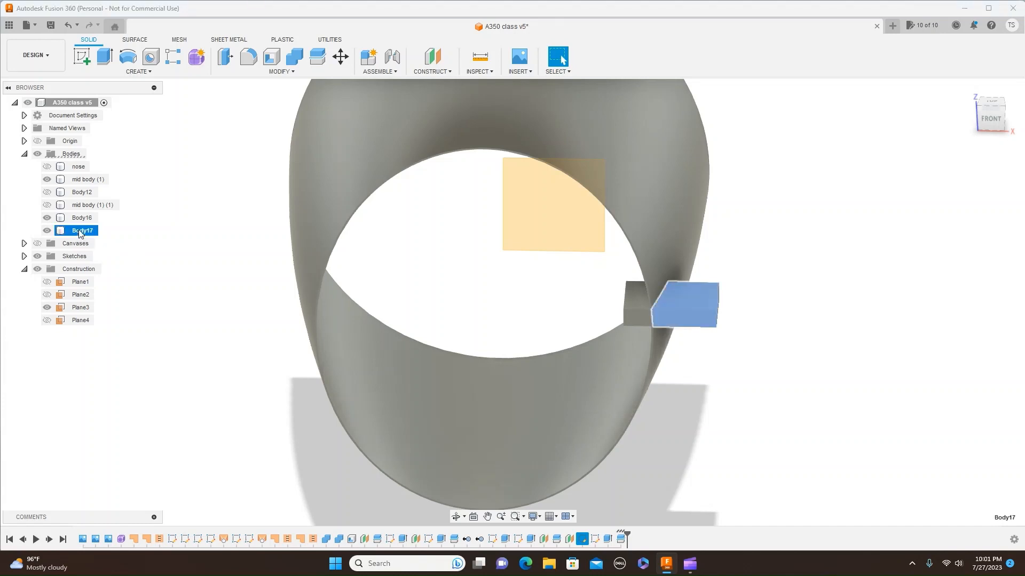
{"action": "right_click", "coordinate": [76, 233]}
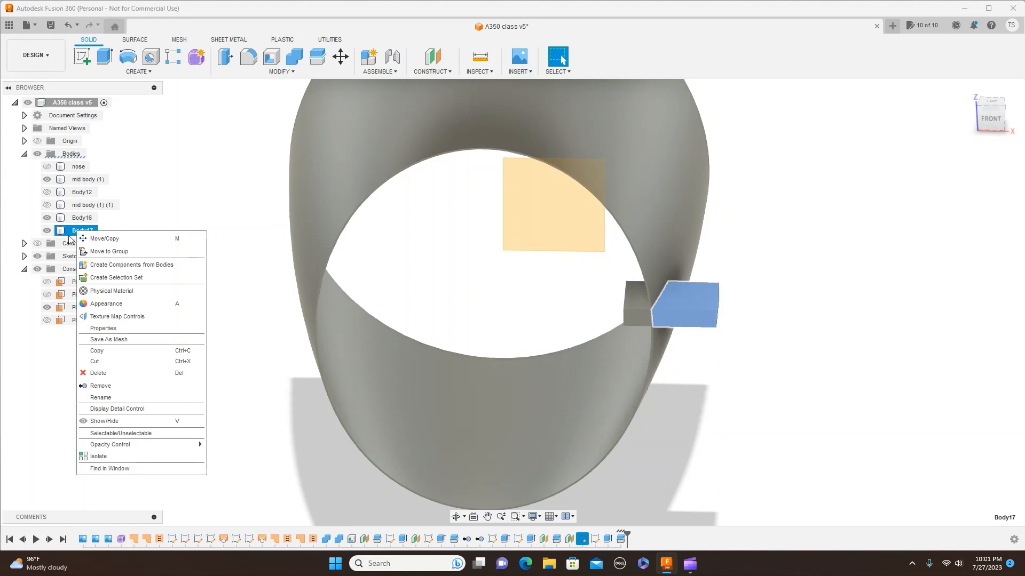
{"action": "left_click", "coordinate": [95, 386]}
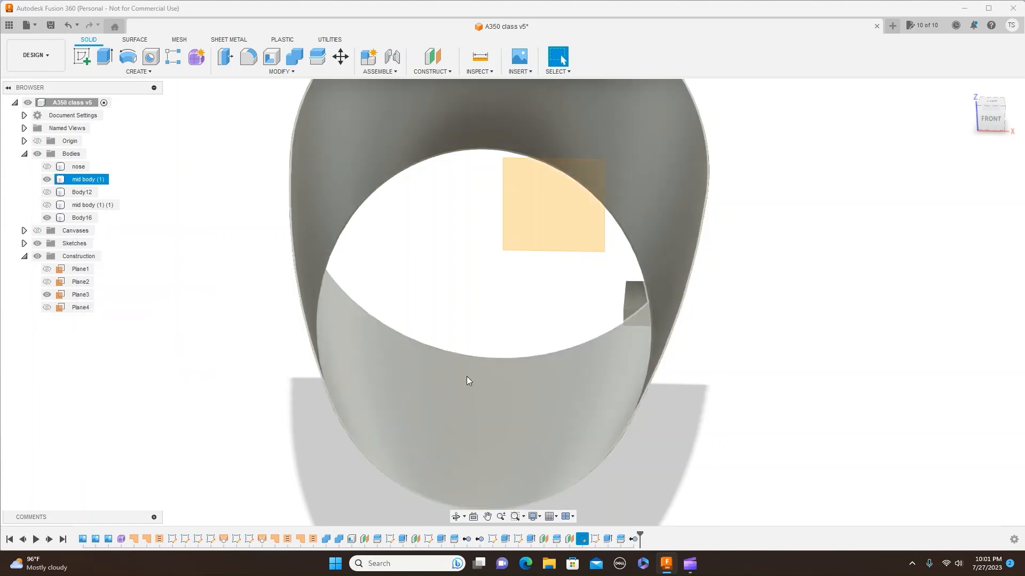
Mirror the remaining inner block across the origin YZ plane as a new body on the opposite wall of the mid body
{"action": "left_click", "coordinate": [988, 115]}
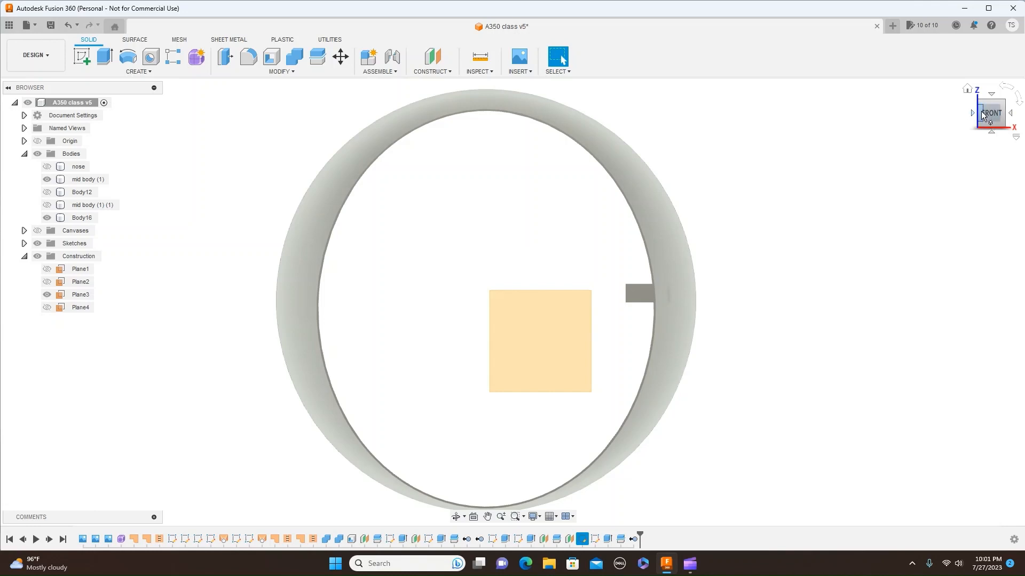
{"action": "mouse_move", "coordinate": [980, 120]}
{"action": "left_mouse_down"}
{"action": "mouse_move", "coordinate": [1009, 121]}
{"action": "mouse_move", "coordinate": [1011, 136]}
{"action": "mouse_move", "coordinate": [955, 127]}
{"action": "mouse_move", "coordinate": [986, 139]}
{"action": "mouse_move", "coordinate": [1004, 131]}
{"action": "left_mouse_up"}
{"action": "left_click", "coordinate": [997, 123]}
{"action": "left_click_drag", "start_coordinate": [981, 106], "coordinate": [987, 112]}
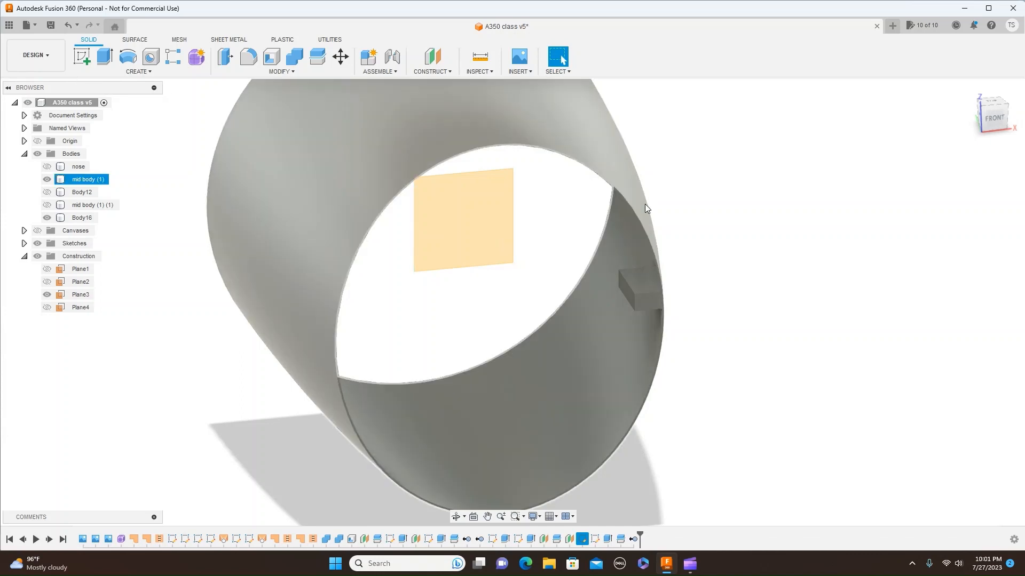
{"action": "left_click", "coordinate": [138, 72]}
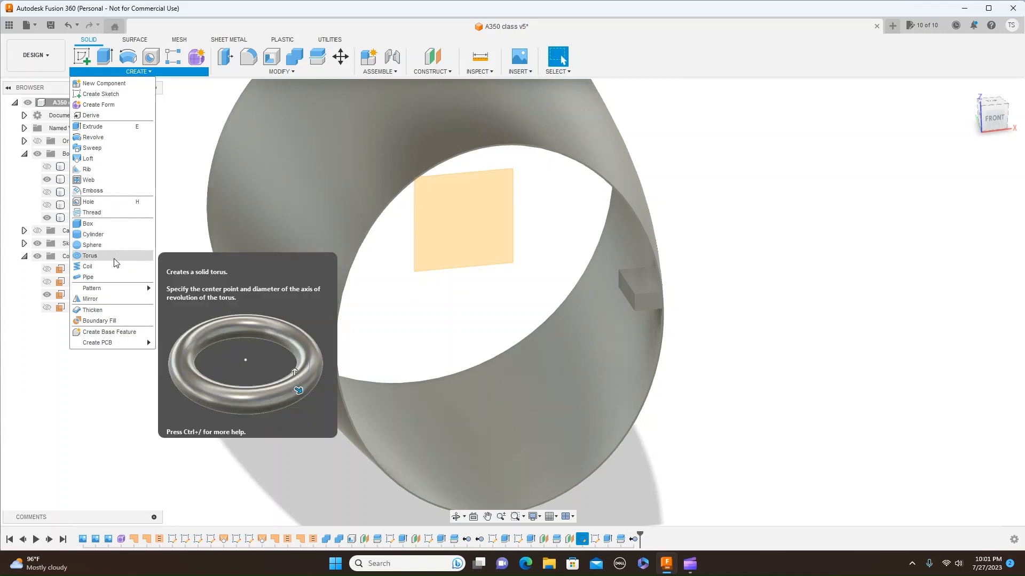
{"action": "left_click", "coordinate": [109, 299]}
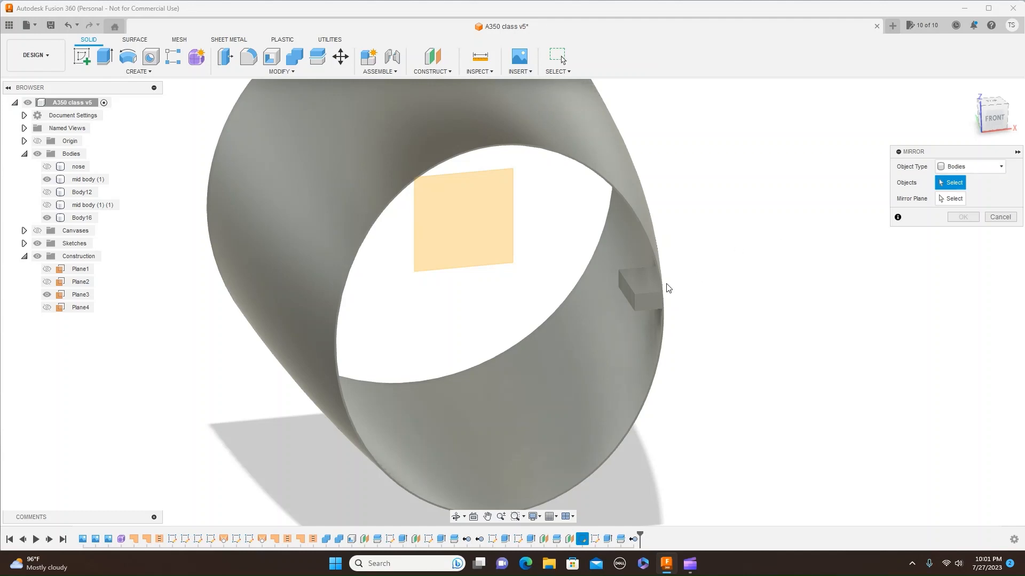
{"action": "left_click", "coordinate": [640, 291]}
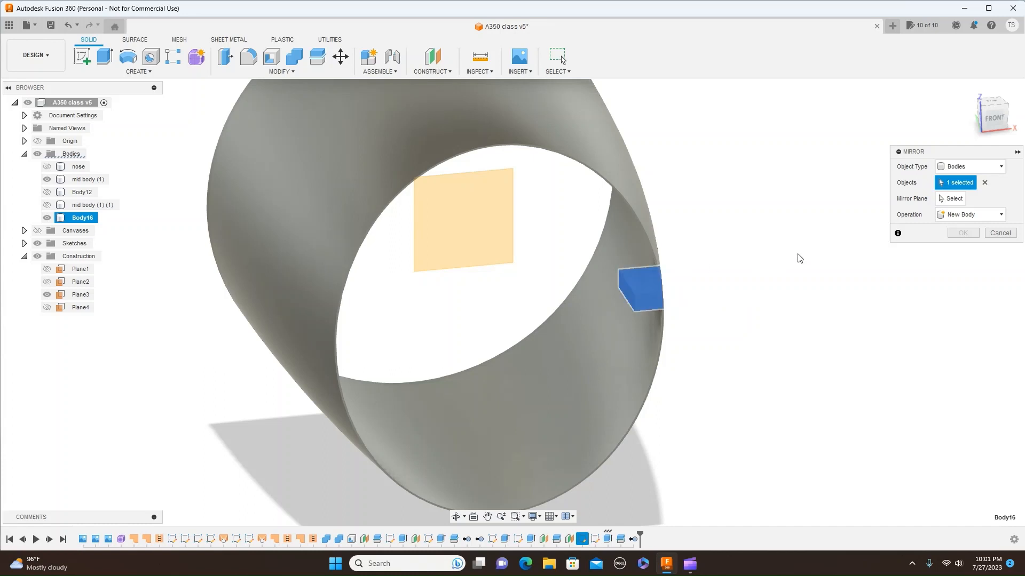
{"action": "left_click", "coordinate": [953, 200]}
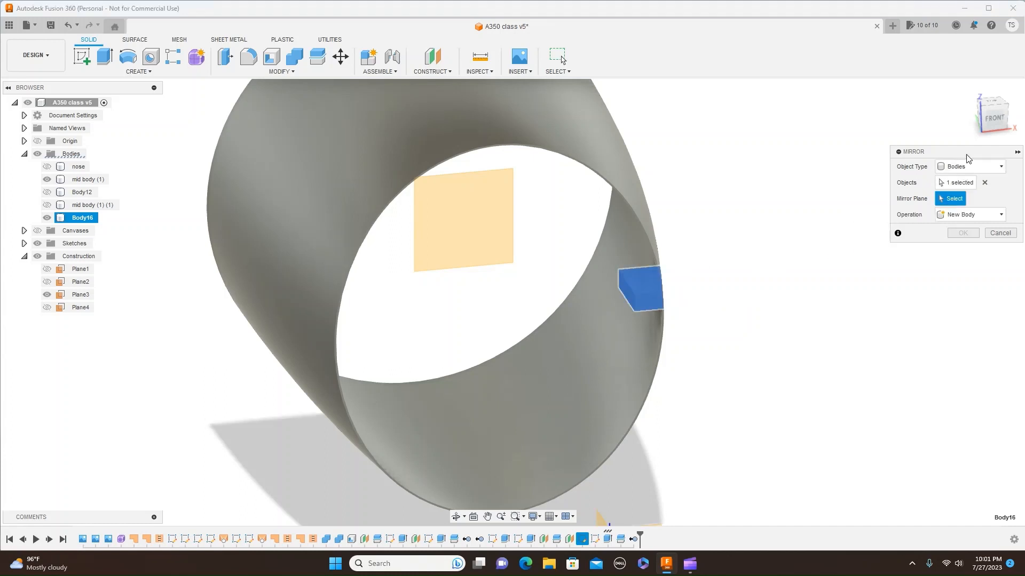
{"action": "left_click", "coordinate": [995, 120]}
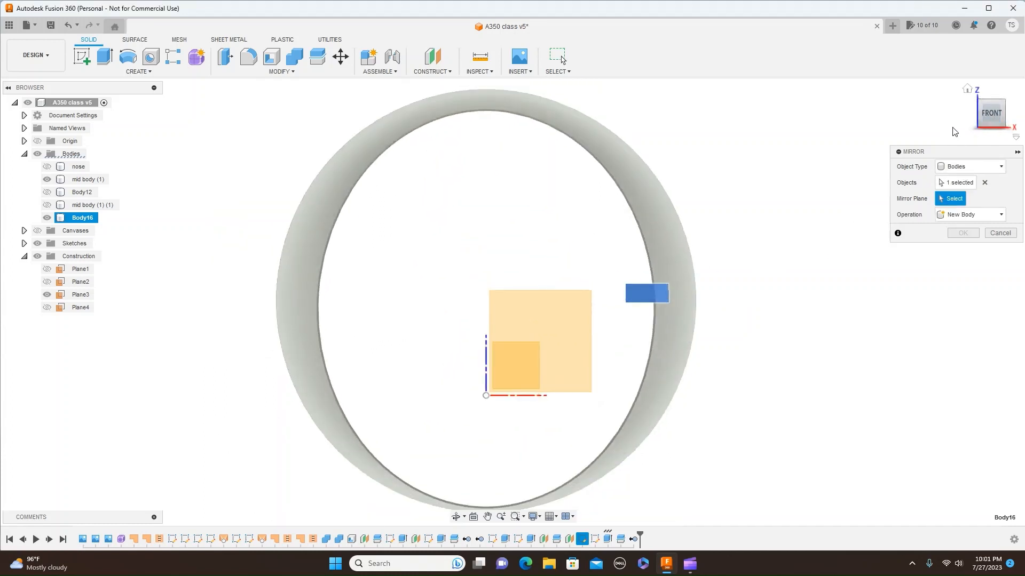
{"action": "left_click_drag", "start_coordinate": [1004, 106], "coordinate": [976, 107]}
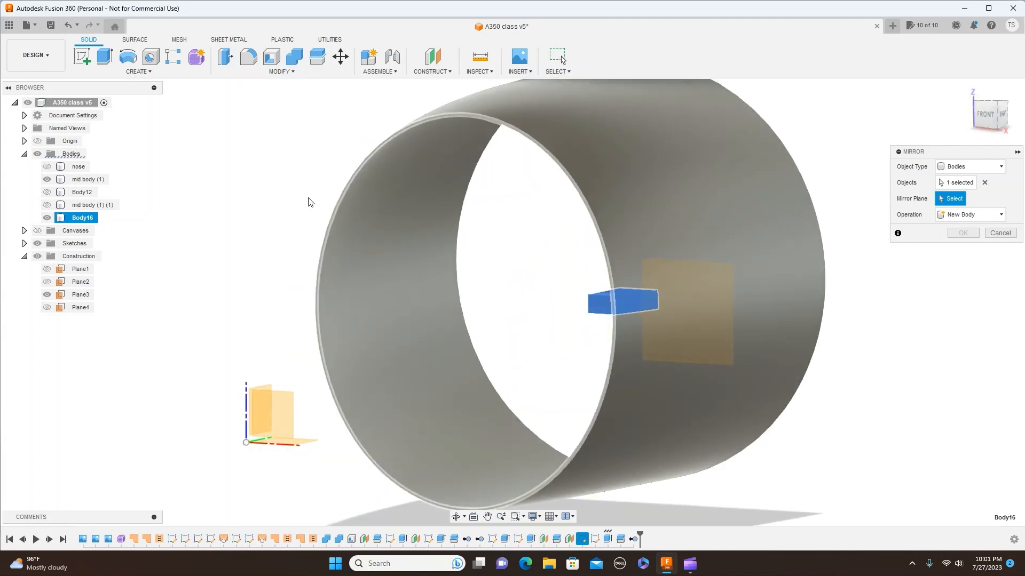
{"action": "left_click", "coordinate": [272, 388]}
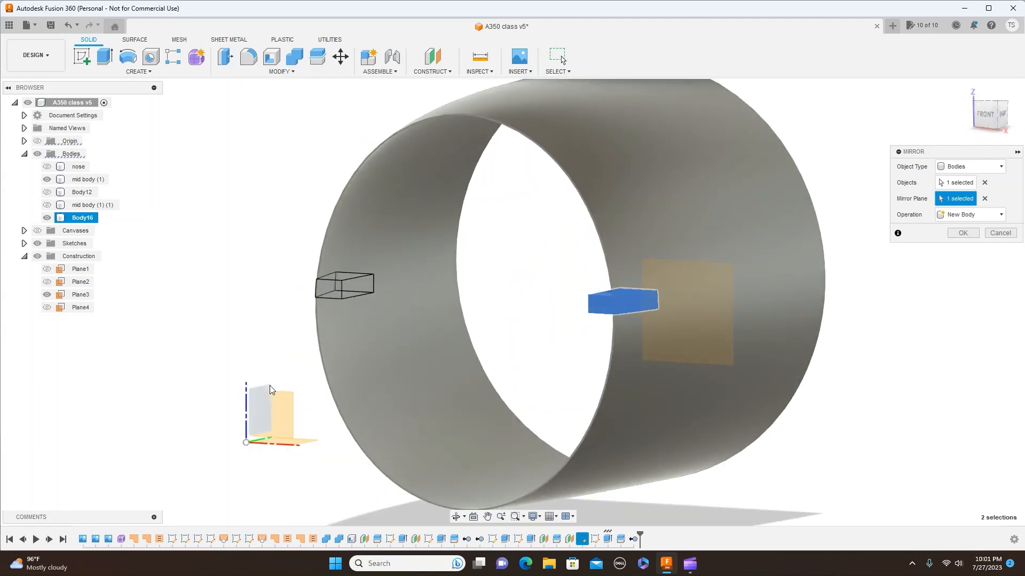
{"action": "left_click", "coordinate": [963, 233]}
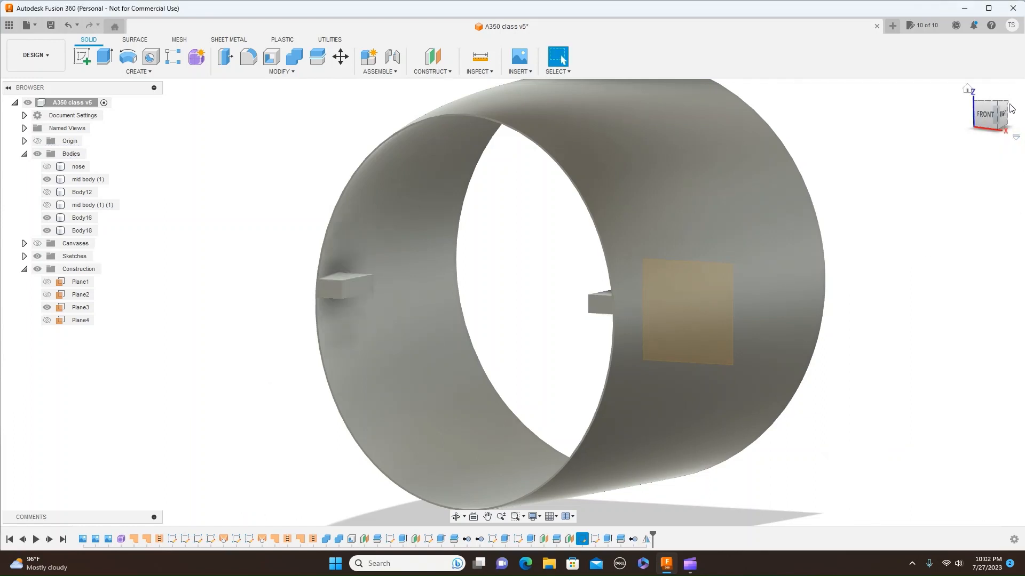
{"action": "left_click", "coordinate": [985, 113]}
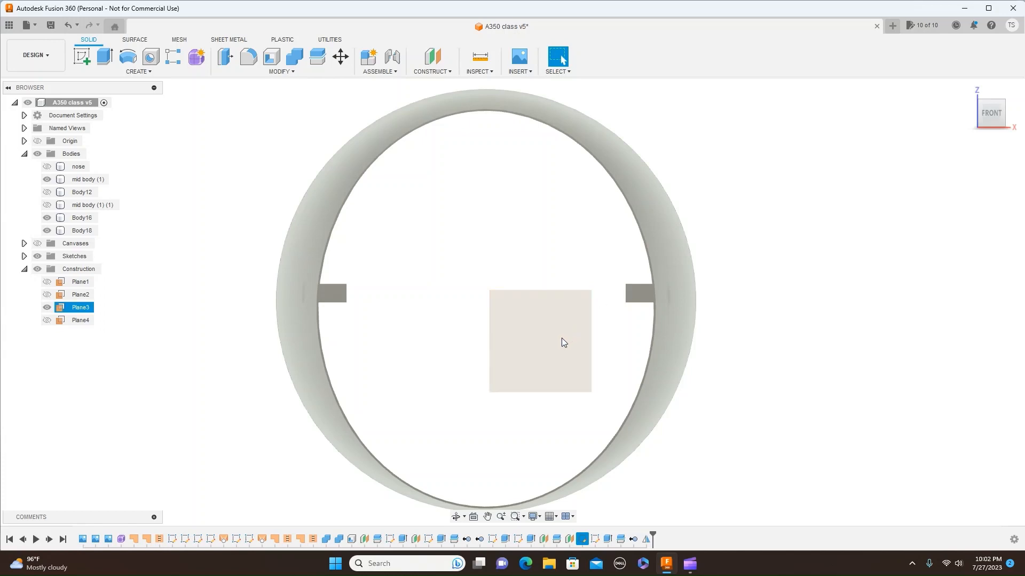
{"action": "left_click", "coordinate": [47, 308]}
{"action": "left_click", "coordinate": [47, 308]}
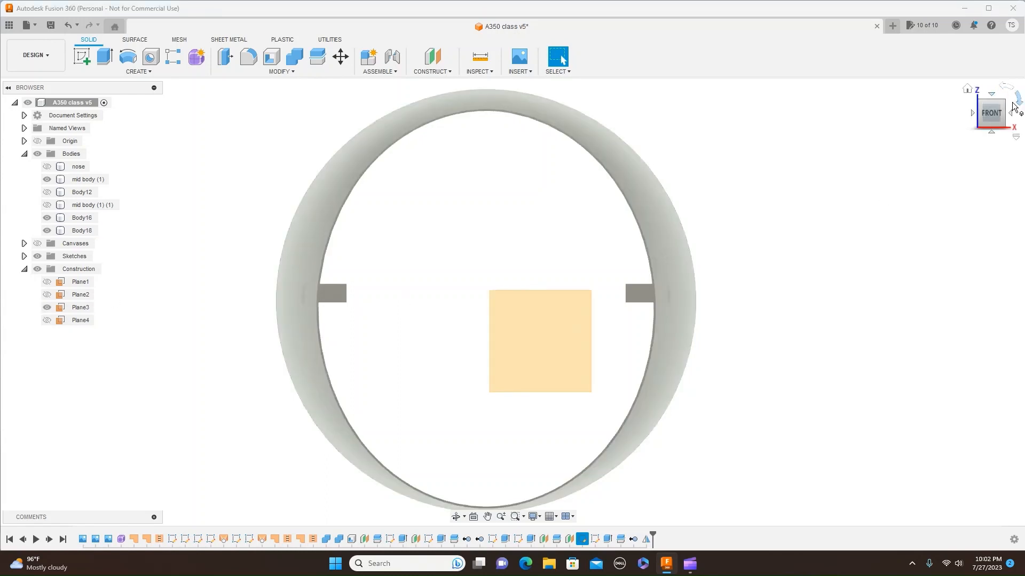
{"action": "mouse_move", "coordinate": [1003, 105]}
{"action": "left_mouse_down"}
{"action": "mouse_move", "coordinate": [972, 124]}
{"action": "mouse_move", "coordinate": [945, 115]}
{"action": "mouse_move", "coordinate": [1002, 106]}
{"action": "left_mouse_up"}
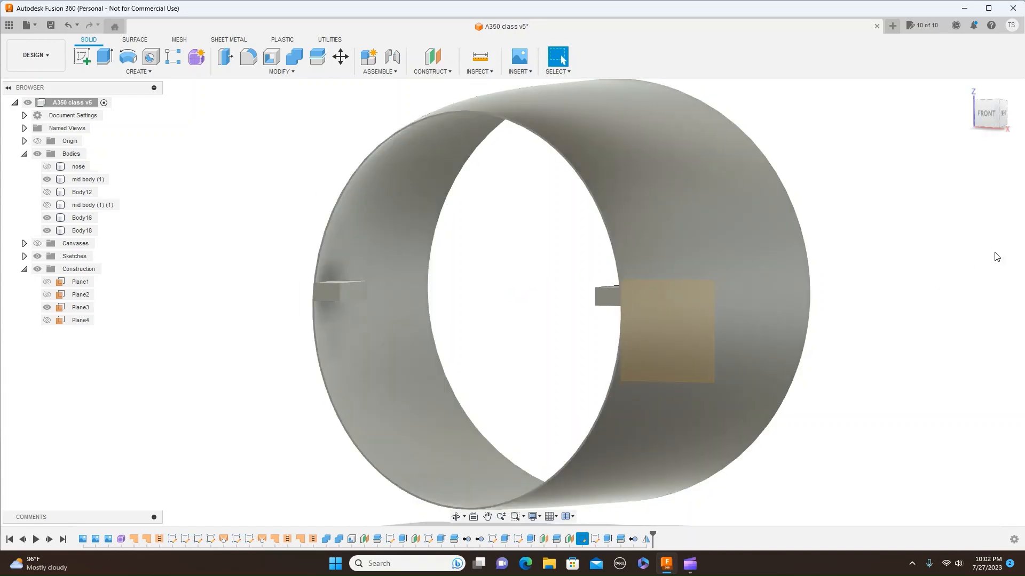
Sketch a 5 mm diameter circle on the front face of the positive X block, near the fuselage wall
{"action": "left_click", "coordinate": [989, 113]}
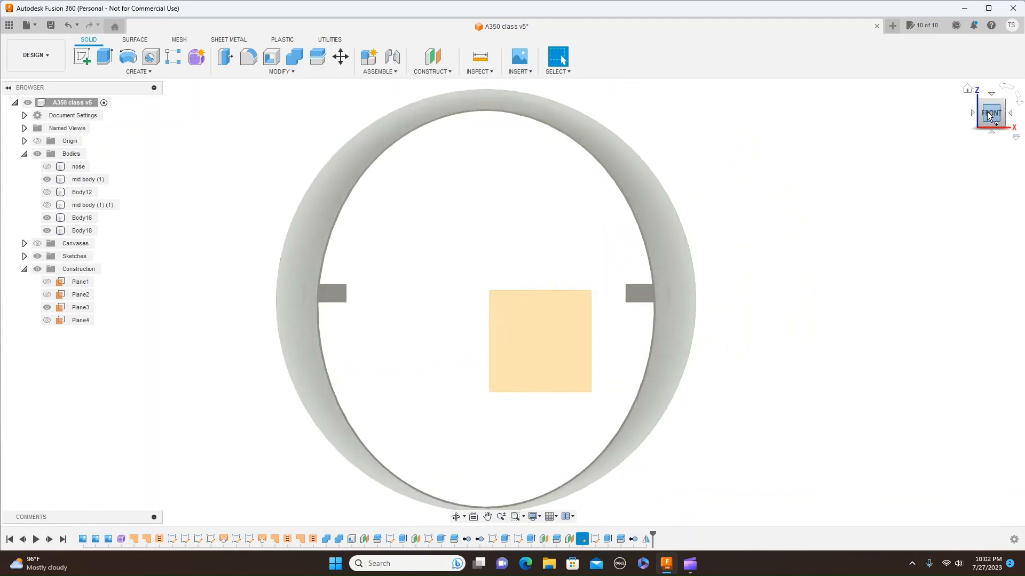
{"action": "left_click", "coordinate": [637, 295]}
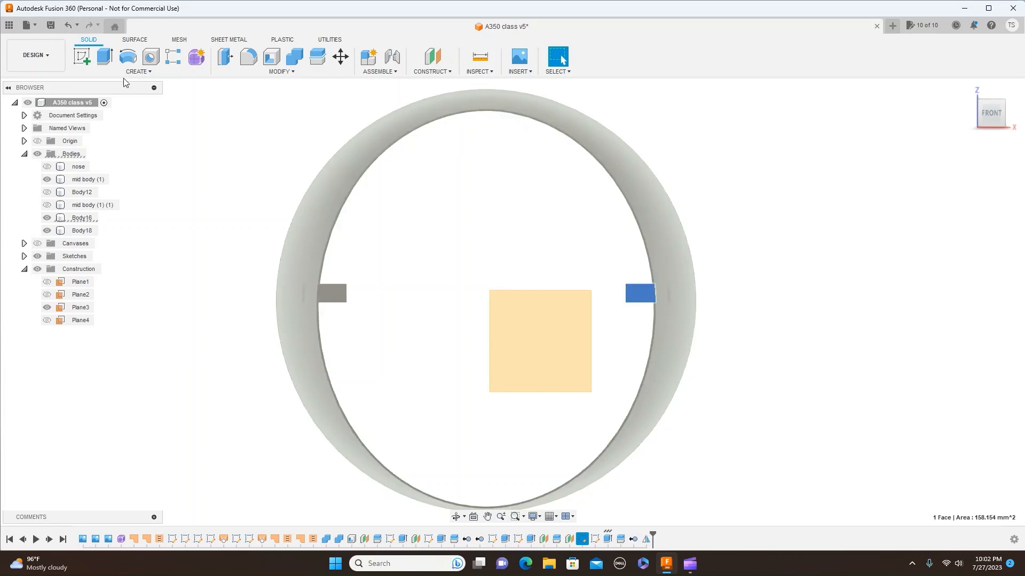
{"action": "left_click", "coordinate": [82, 57]}
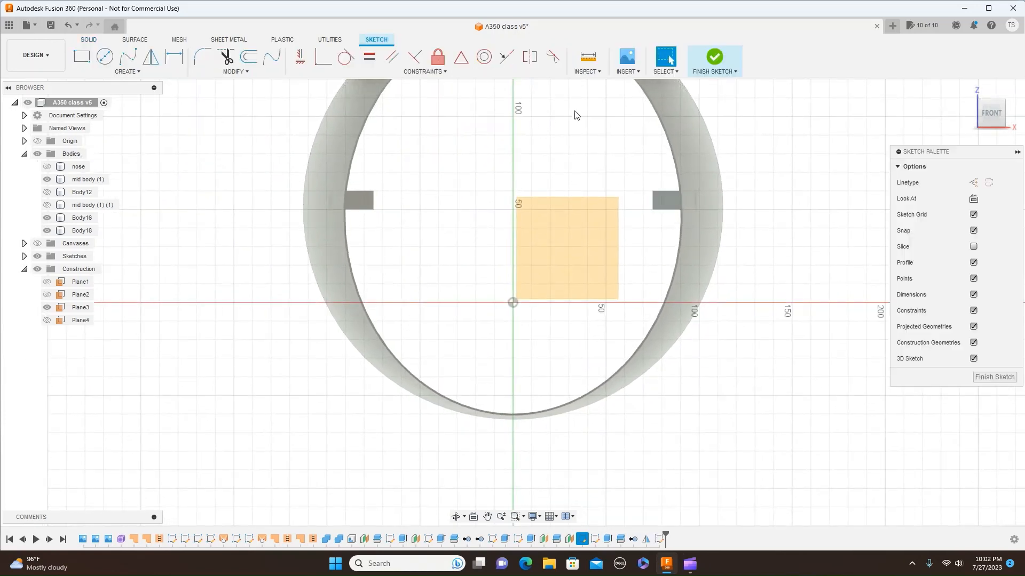
{"action": "left_click", "coordinate": [664, 207]}
{"action": "left_click", "coordinate": [106, 60]}
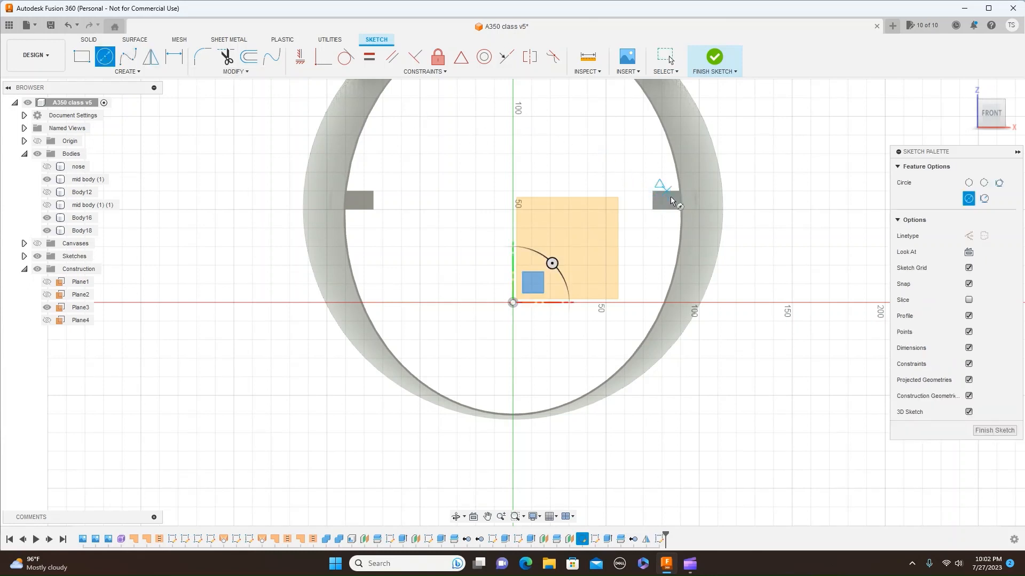
{"action": "scroll", "coordinate": [671, 203], "scroll_direction": "up", "scroll_amount": 6}
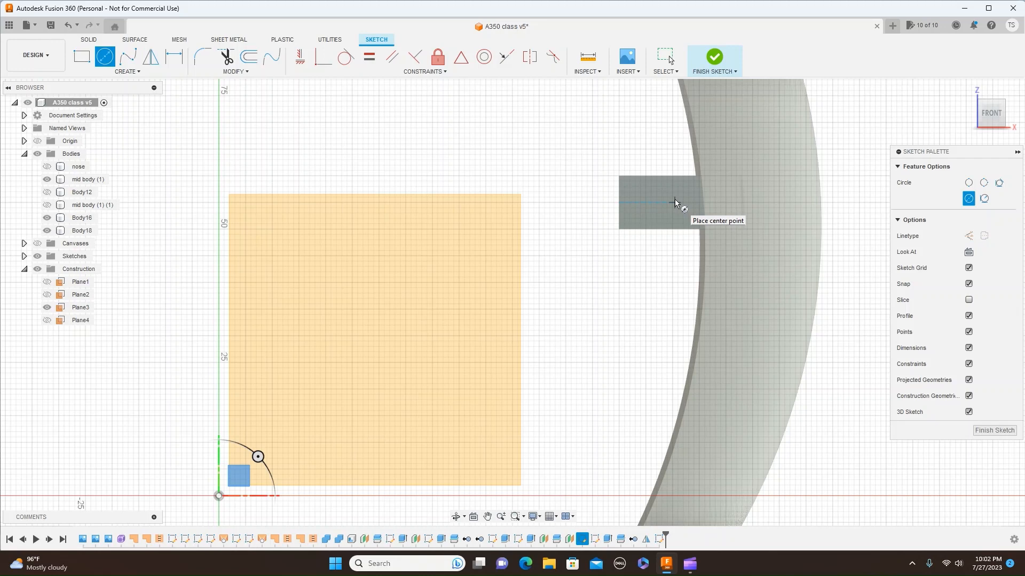
{"action": "left_click", "coordinate": [674, 202]}
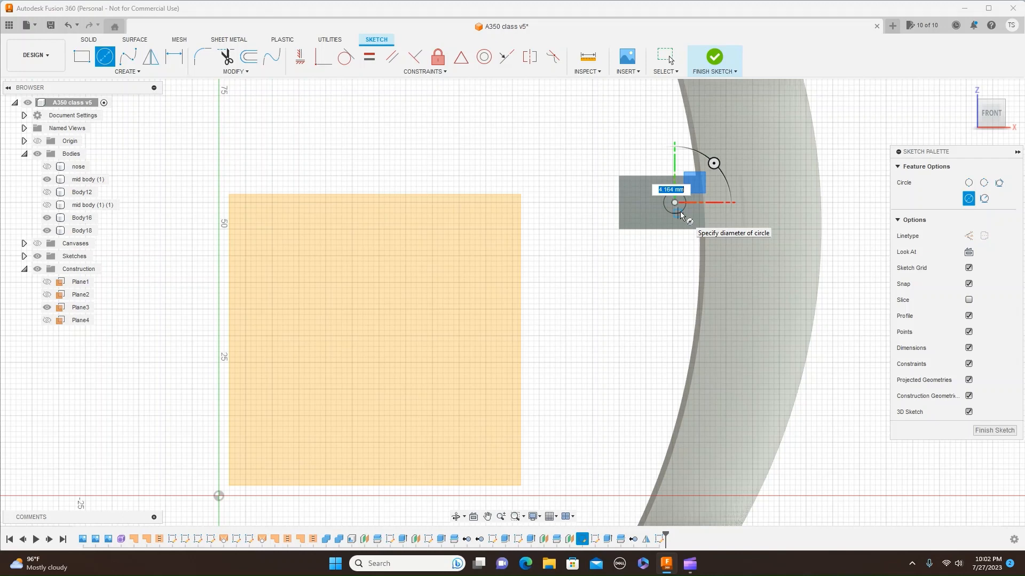
{"action": "key", "text": "BackSpace"}
{"action": "key", "text": "Tab"}
{"action": "right_click", "coordinate": [681, 215]}
{"action": "left_click", "coordinate": [711, 211]}
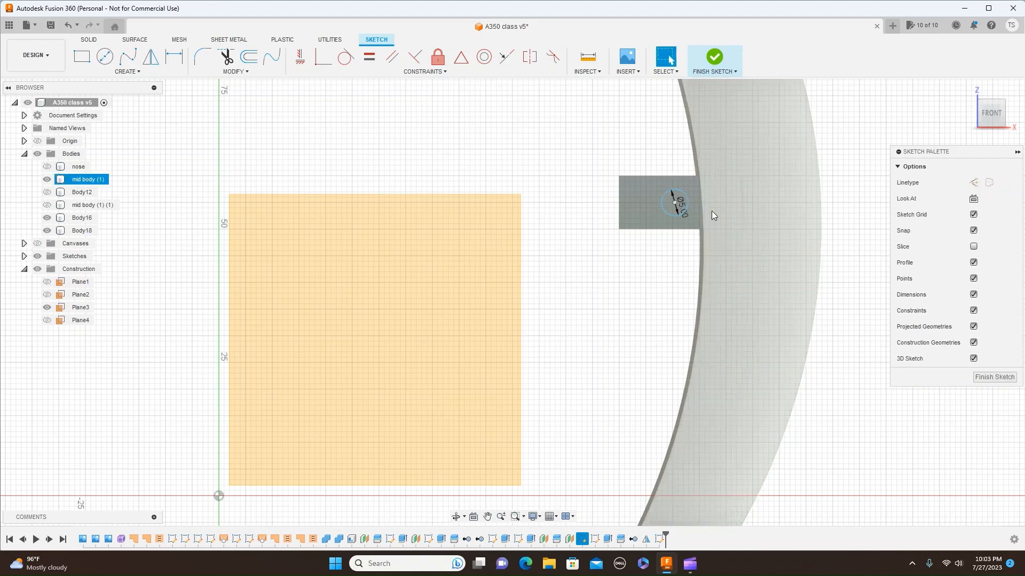
Extrude the 5 mm circle 10 mm forward from the block's front face, joining the peg to the block
{"action": "key", "text": "e"}
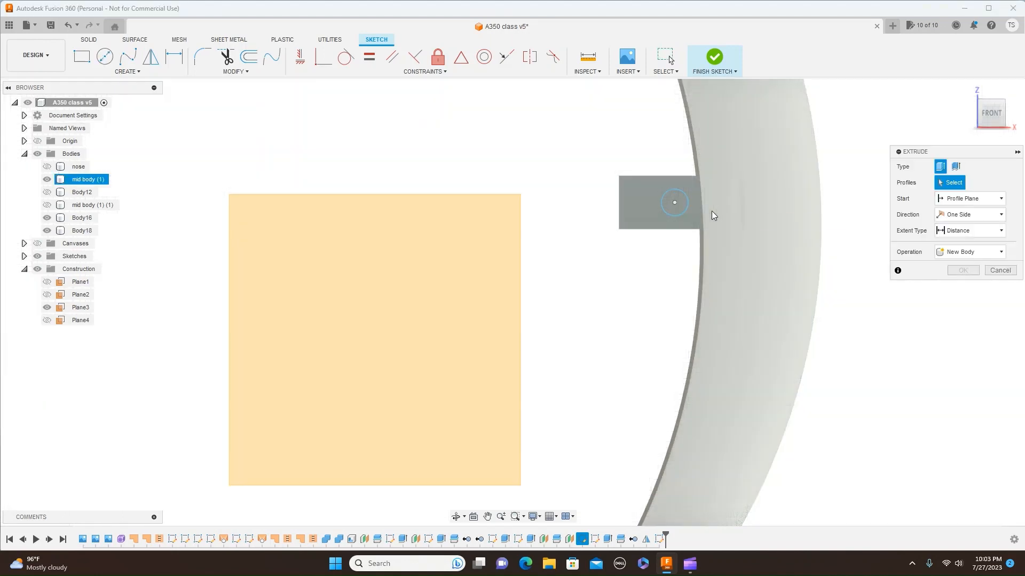
{"action": "left_click", "coordinate": [683, 205]}
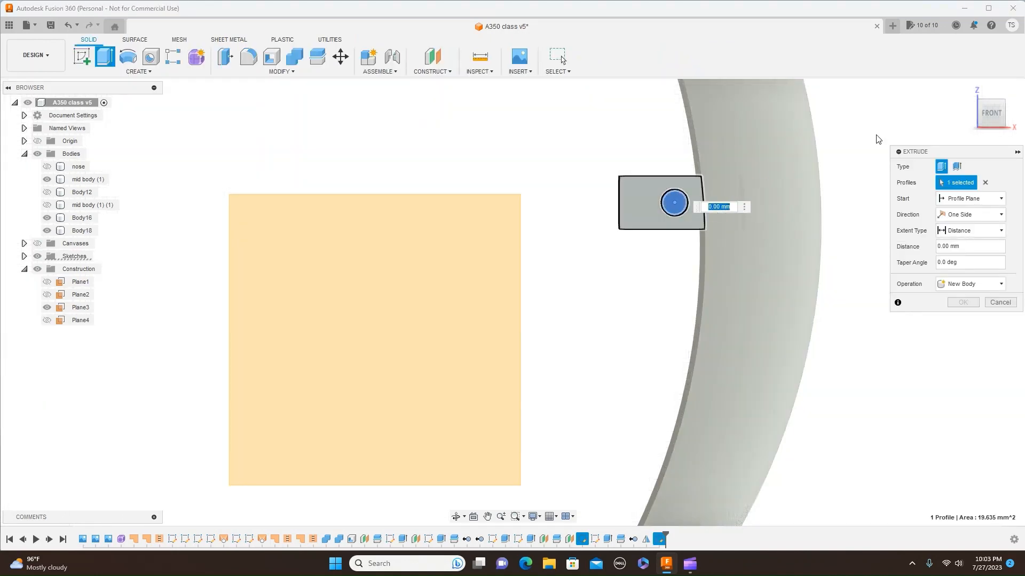
{"action": "left_click", "coordinate": [1004, 102]}
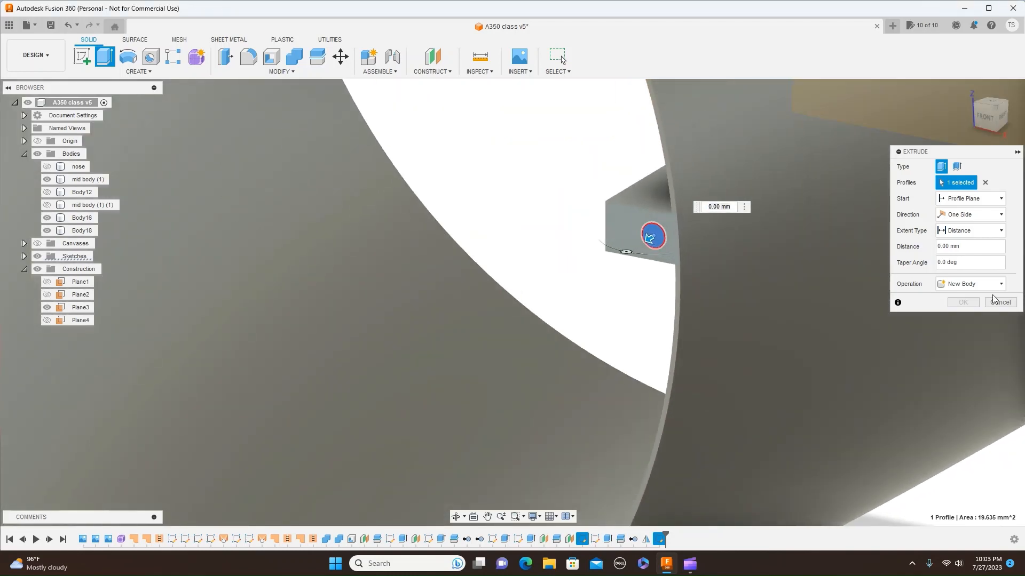
{"action": "left_click", "coordinate": [1002, 288]}
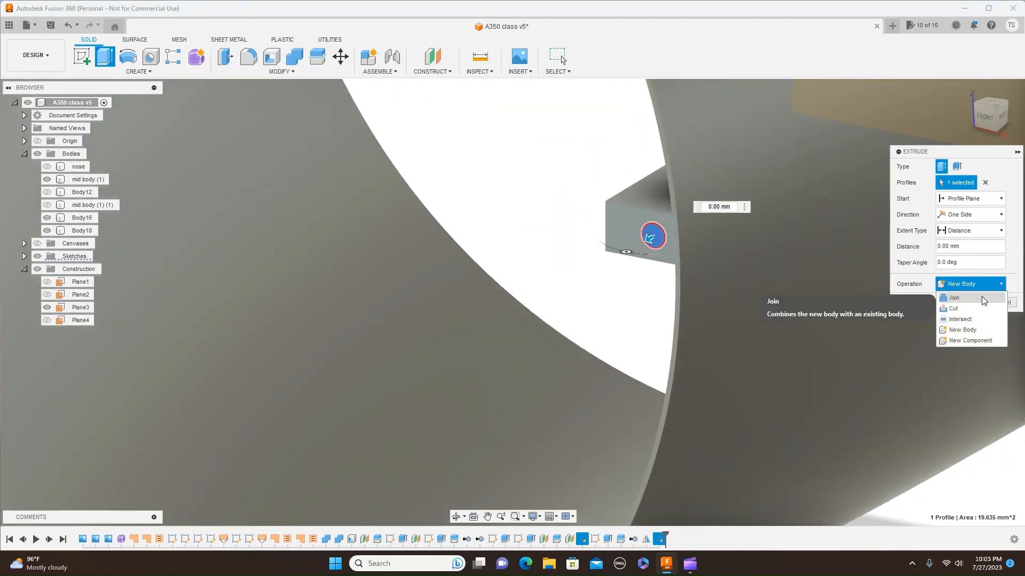
{"action": "left_click", "coordinate": [982, 298]}
{"action": "left_click_drag", "start_coordinate": [651, 236], "coordinate": [591, 258]}
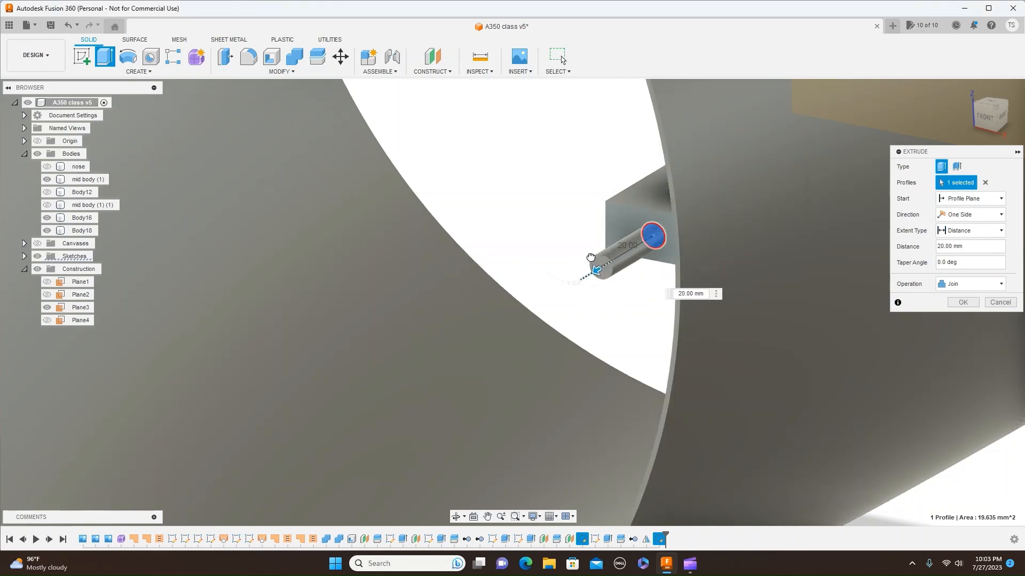
{"action": "left_click", "coordinate": [1002, 119]}
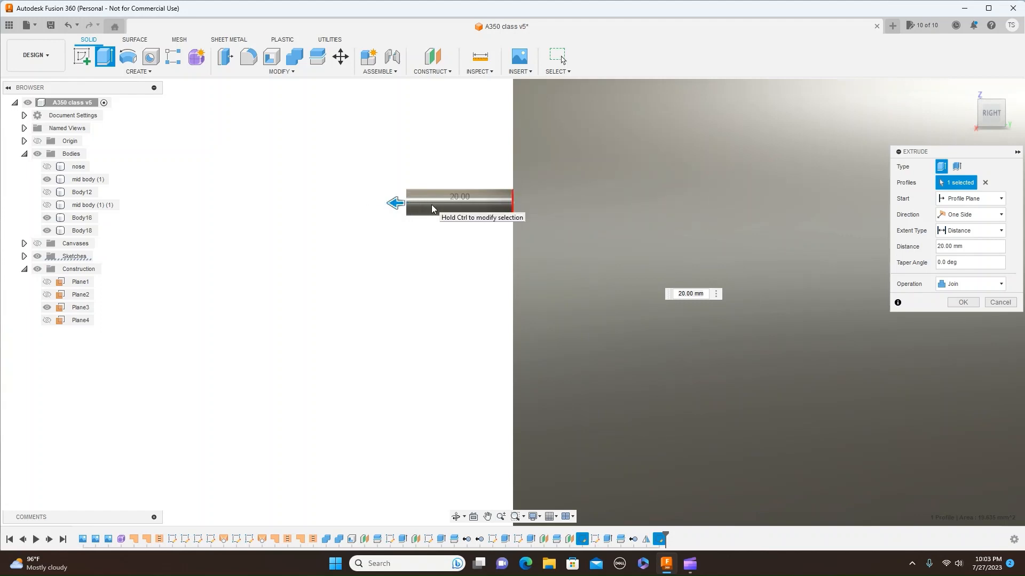
{"action": "scroll", "coordinate": [803, 244], "scroll_direction": "down", "scroll_amount": 2}
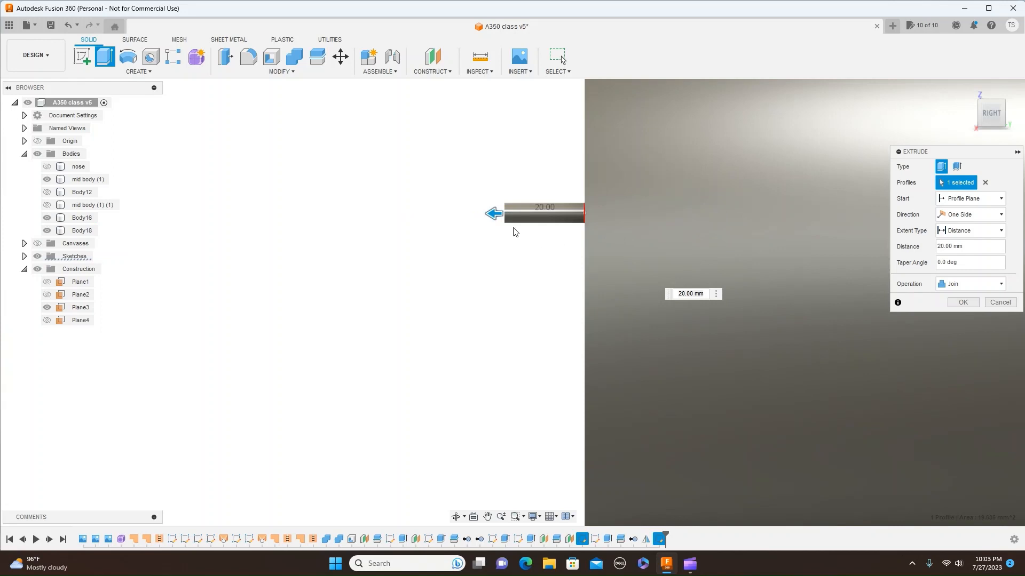
{"action": "left_click_drag", "start_coordinate": [493, 214], "coordinate": [533, 213]}
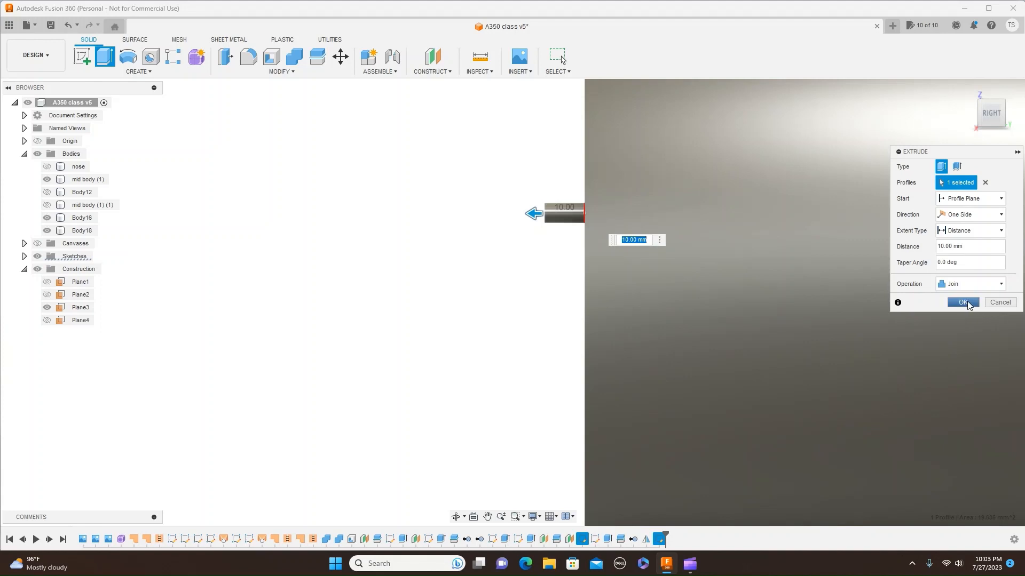
{"action": "left_click", "coordinate": [964, 303]}
{"action": "mouse_move", "coordinate": [1003, 99]}
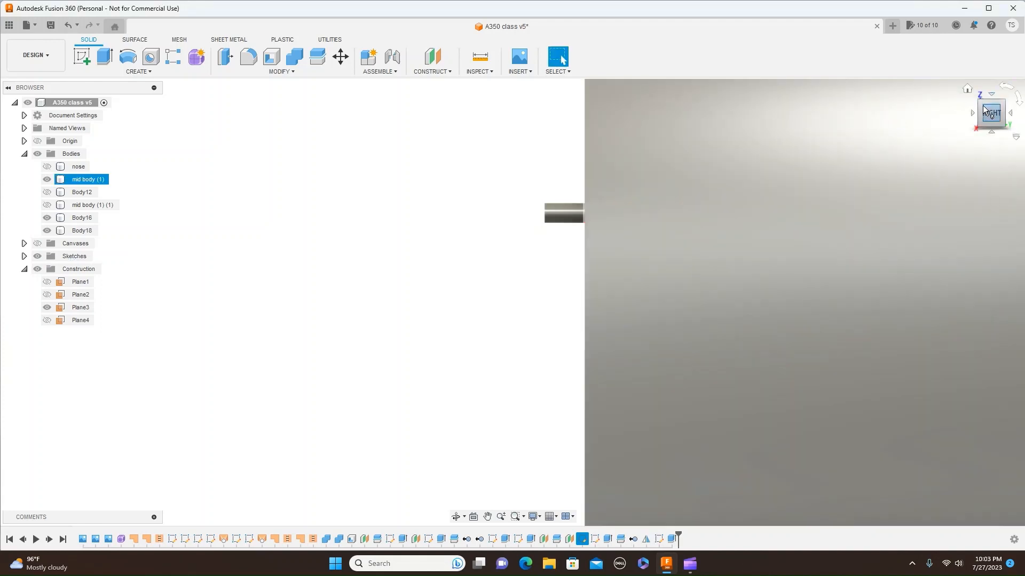
{"action": "mouse_move", "coordinate": [979, 101]}
{"action": "left_mouse_down"}
{"action": "mouse_move", "coordinate": [1001, 114]}
{"action": "mouse_move", "coordinate": [1014, 103]}
{"action": "mouse_move", "coordinate": [1010, 133]}
{"action": "mouse_move", "coordinate": [1019, 123]}
{"action": "left_mouse_up"}
{"action": "scroll", "coordinate": [817, 205], "scroll_direction": "down", "scroll_amount": 3}
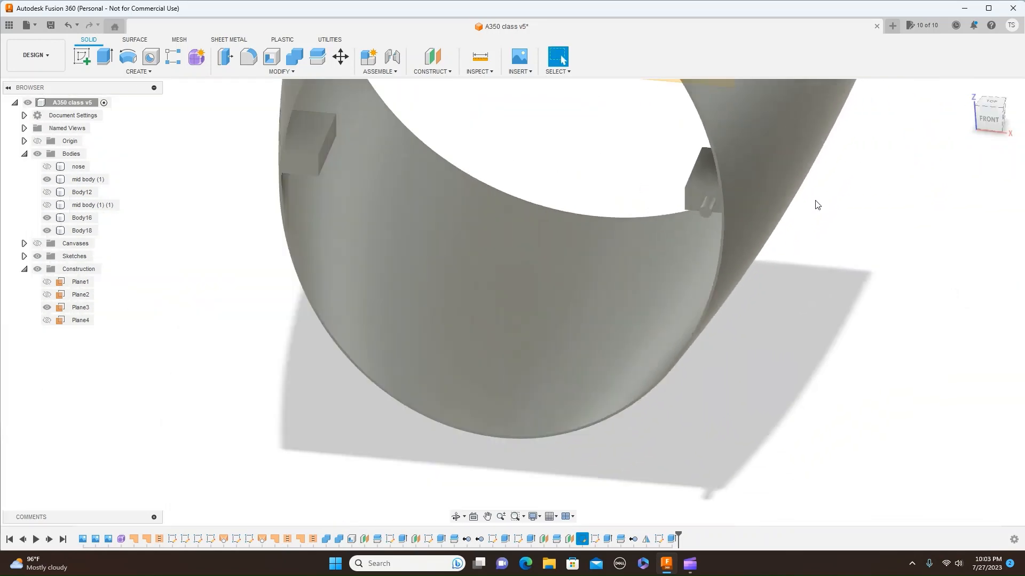
{"action": "scroll", "coordinate": [816, 204], "scroll_direction": "down", "scroll_amount": 1}
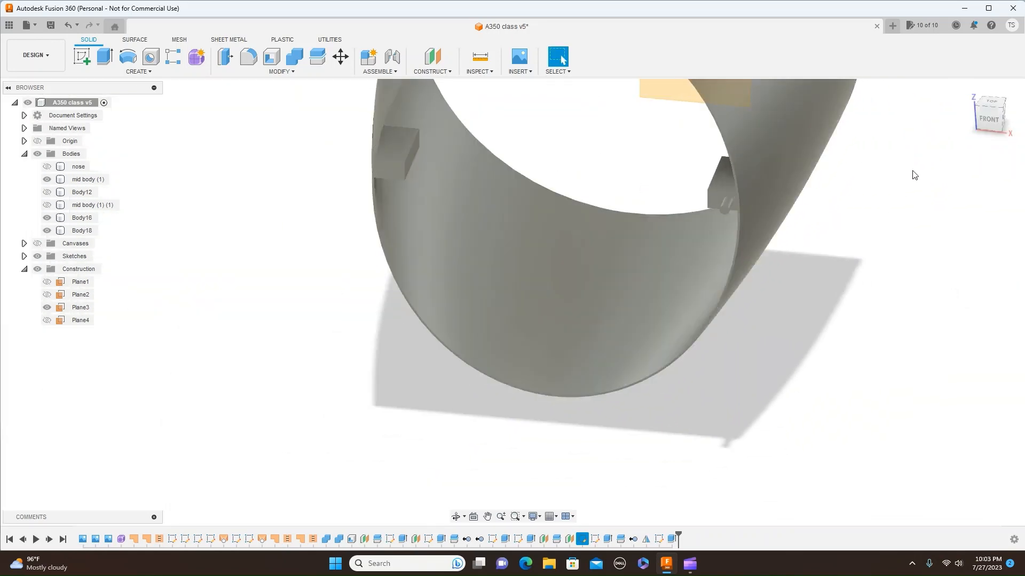
{"action": "left_click", "coordinate": [983, 120]}
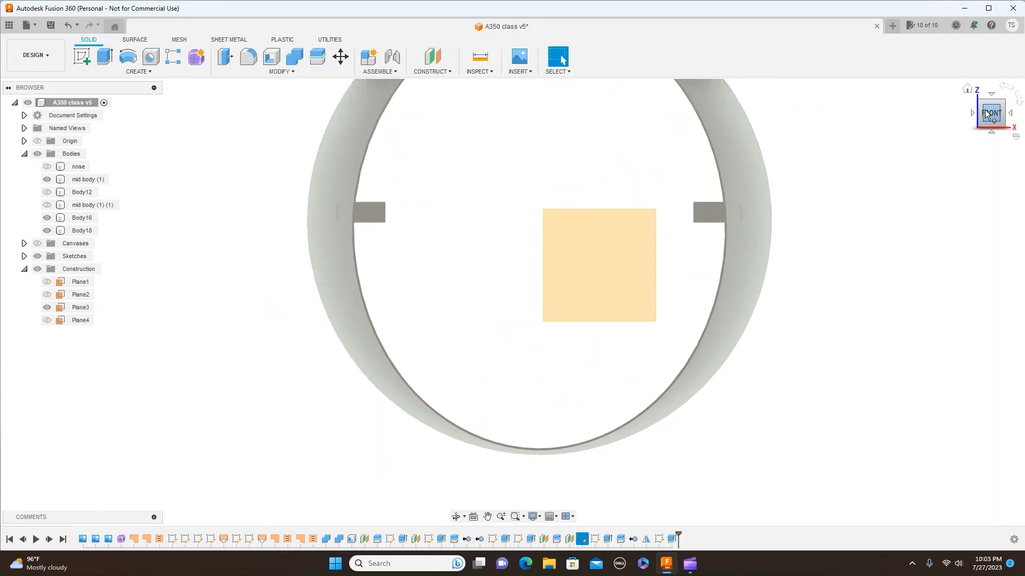
{"action": "left_click_drag", "start_coordinate": [1008, 108], "coordinate": [969, 127]}
{"action": "left_click", "coordinate": [732, 220]}
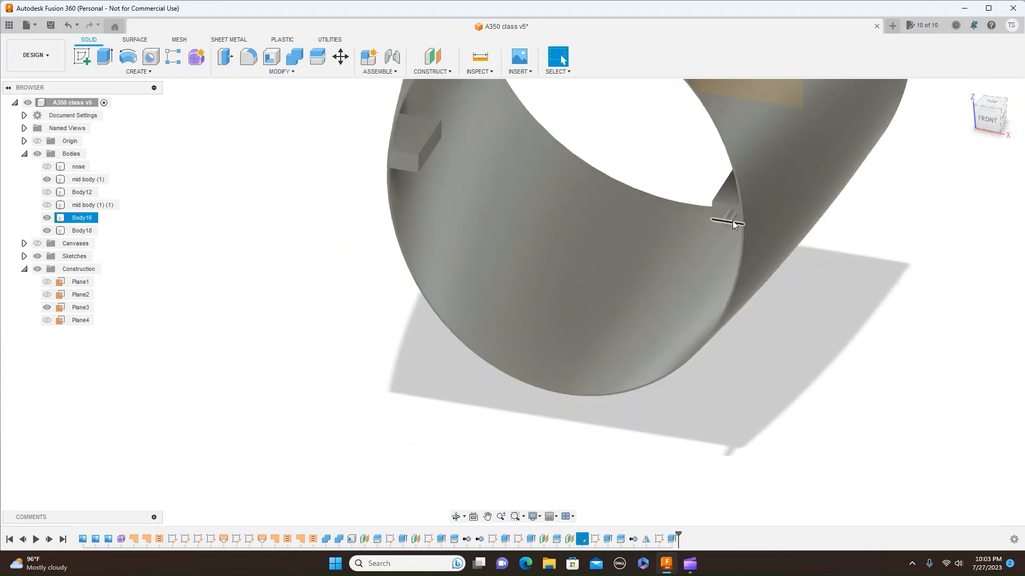
{"action": "left_click", "coordinate": [143, 72]}
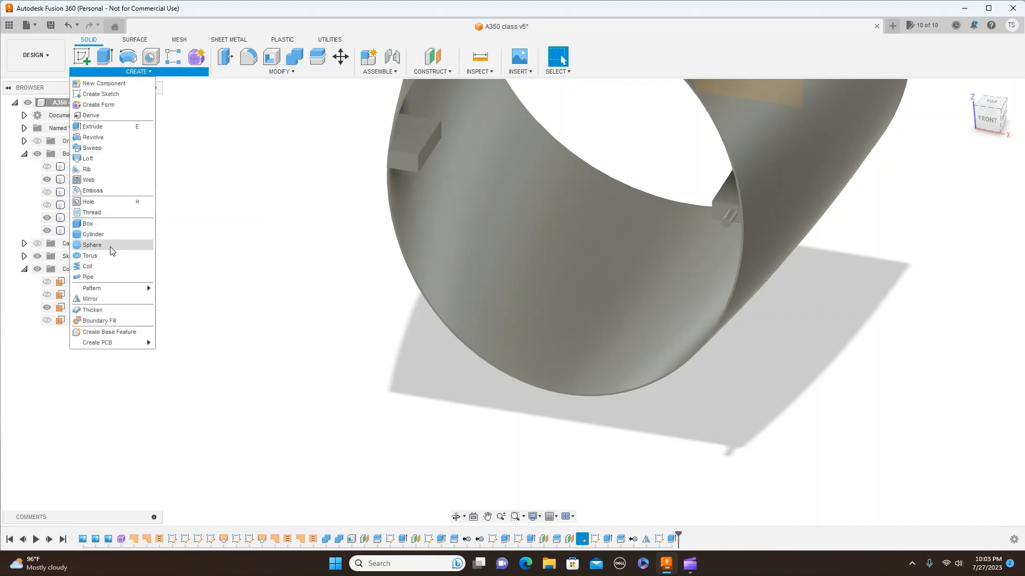
{"action": "left_click", "coordinate": [117, 298]}
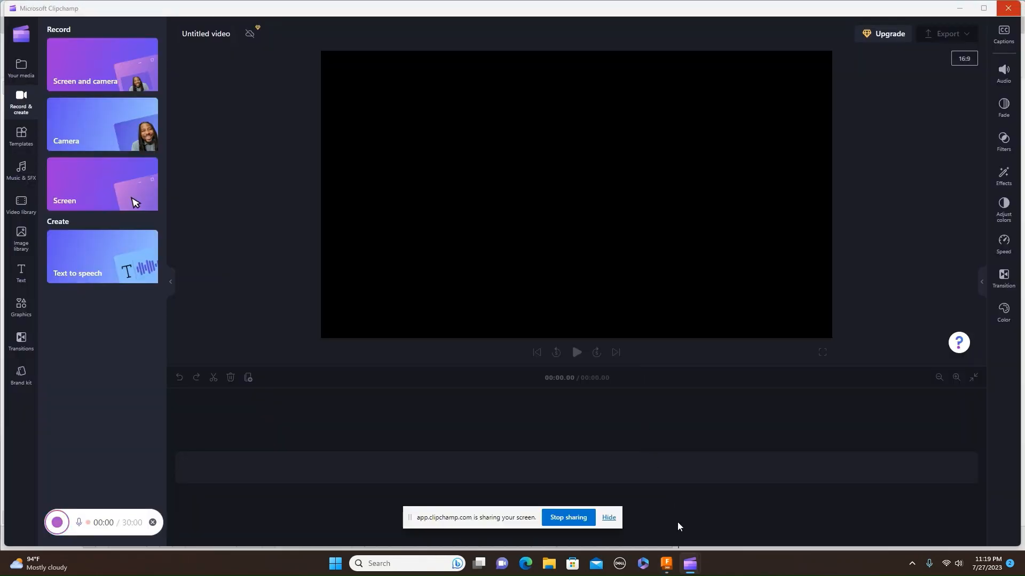
Switch back to Fusion 360 and delete Body18, the mirrored block without a peg on the negative X wall
{"action": "left_click", "coordinate": [667, 565]}
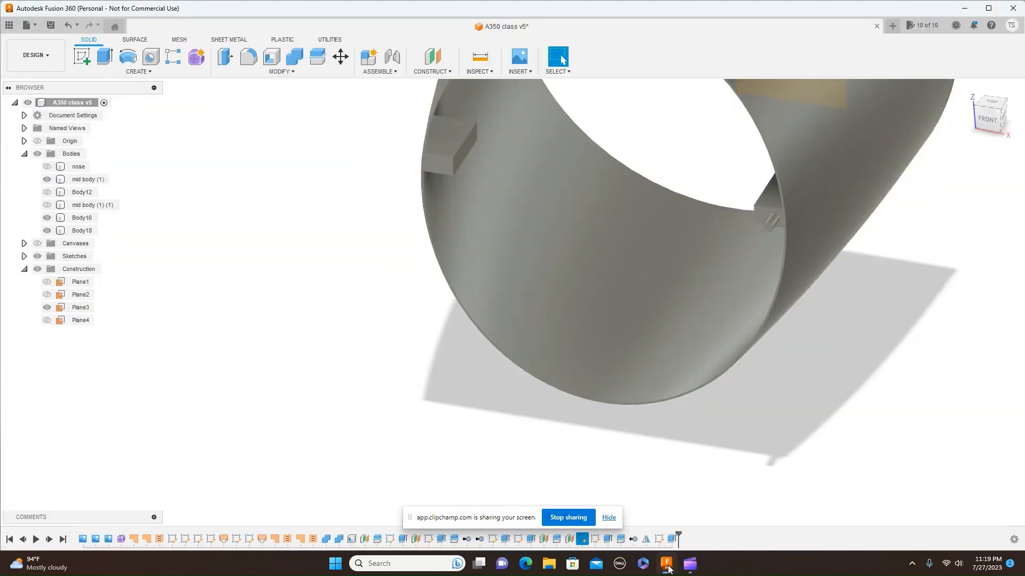
{"action": "left_click", "coordinate": [608, 517]}
{"action": "scroll", "coordinate": [805, 271], "scroll_direction": "down", "scroll_amount": 3}
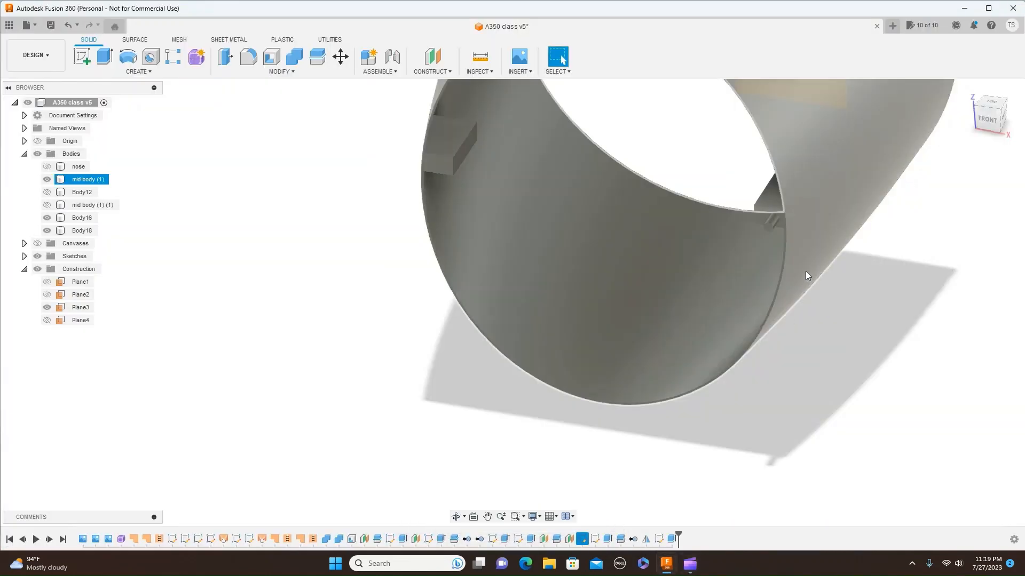
{"action": "scroll", "coordinate": [820, 289], "scroll_direction": "down", "scroll_amount": 2}
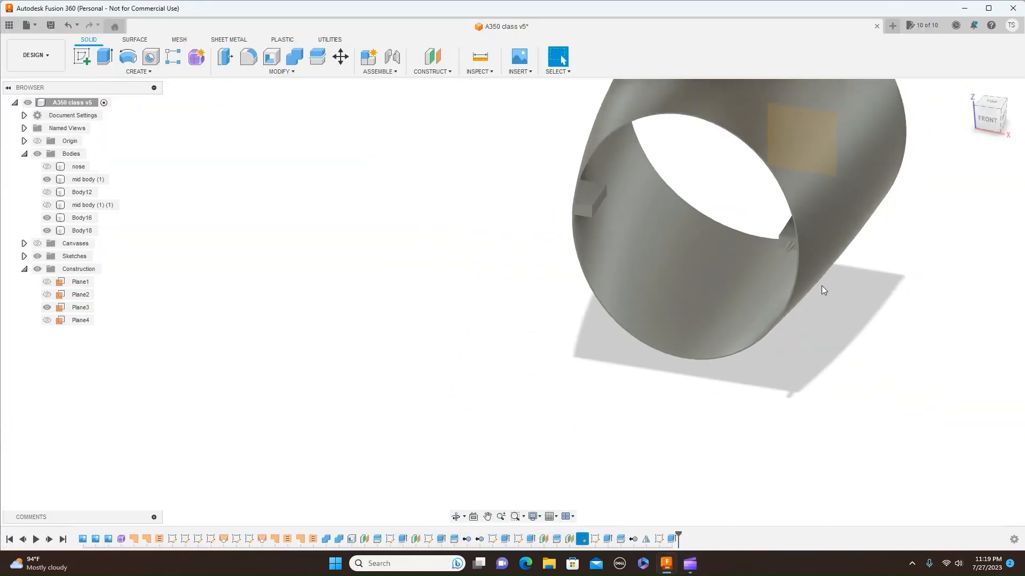
{"action": "scroll", "coordinate": [778, 359], "scroll_direction": "up", "scroll_amount": 5}
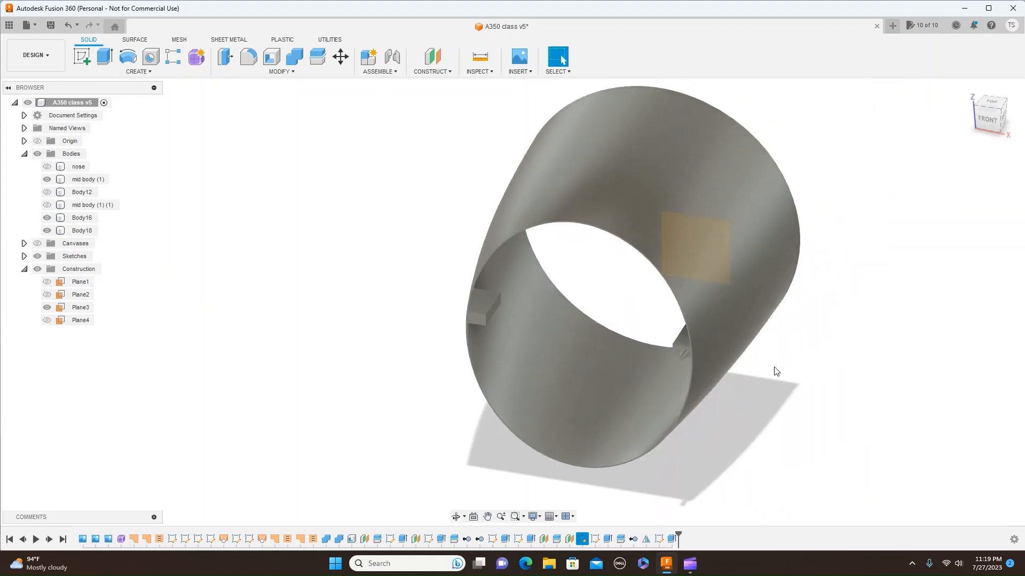
{"action": "left_click", "coordinate": [422, 293]}
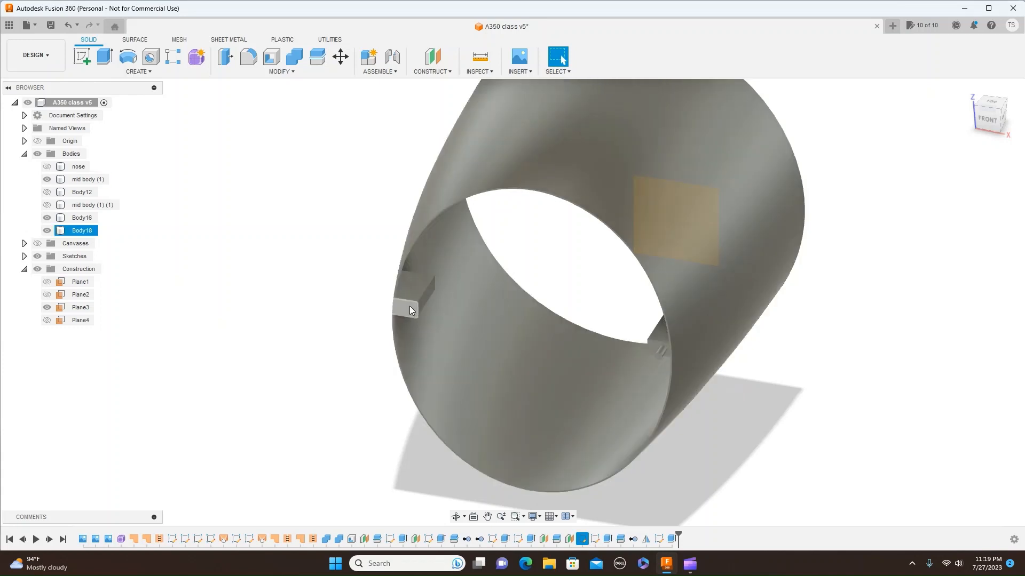
{"action": "left_click", "coordinate": [73, 231]}
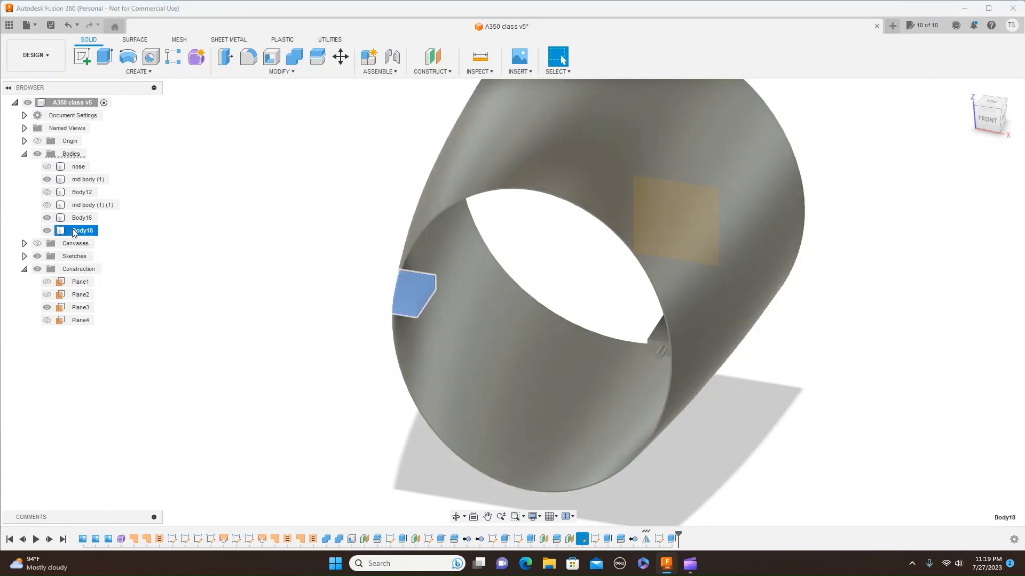
{"action": "right_click", "coordinate": [74, 231]}
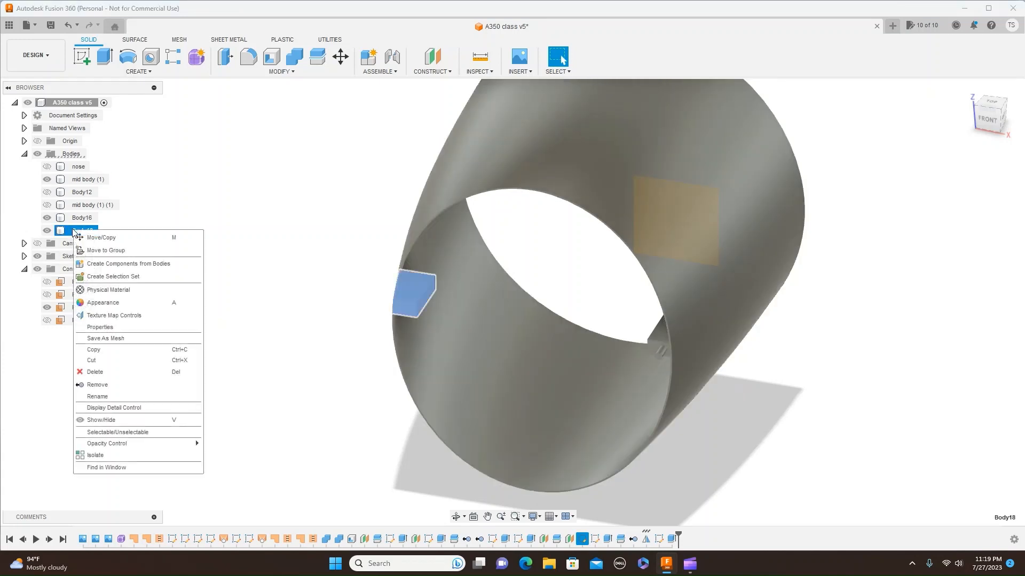
{"action": "left_click", "coordinate": [97, 371]}
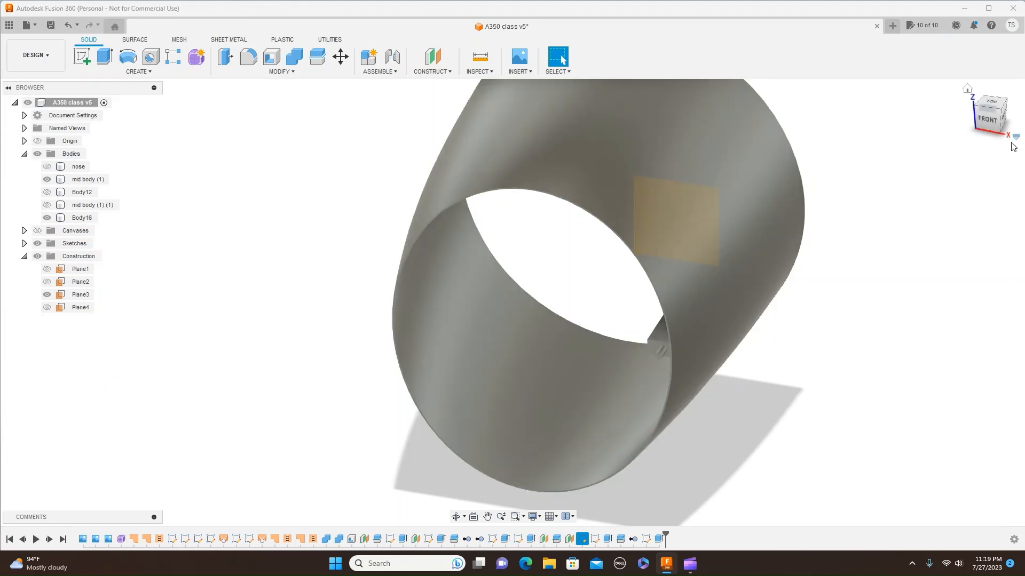
Mirror the block with its peg across the origin YZ plane as a new body on the opposite wall
{"action": "middle_click_drag", "start_coordinate": [1001, 116], "coordinate": [797, 236], "text": "shift"}
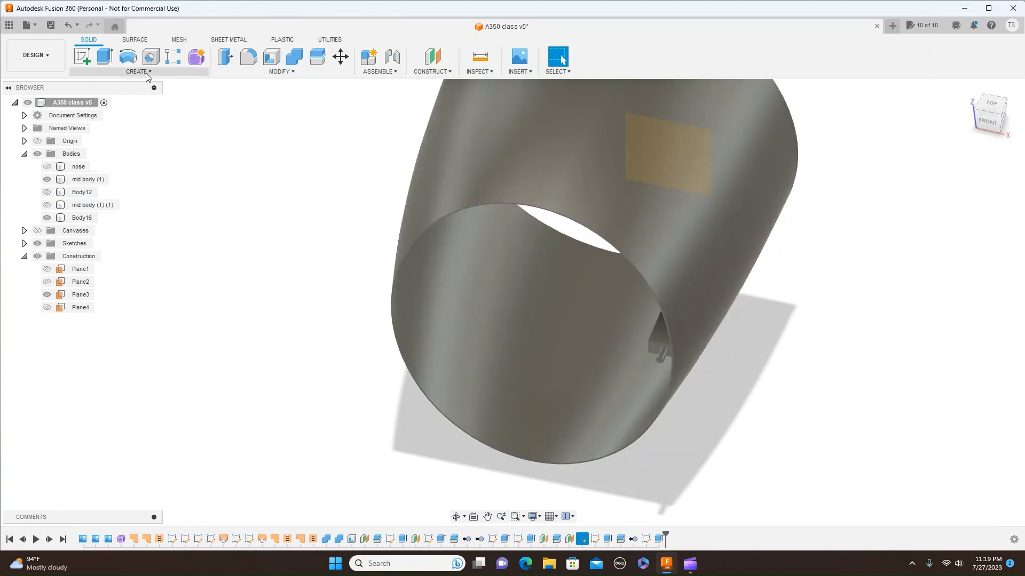
{"action": "left_click", "coordinate": [148, 73]}
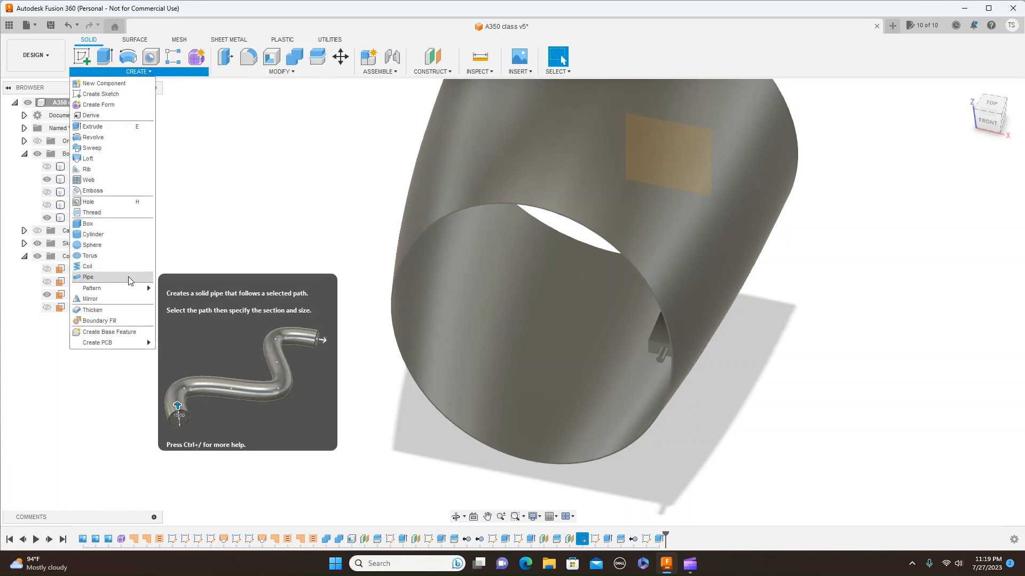
{"action": "left_click", "coordinate": [124, 300]}
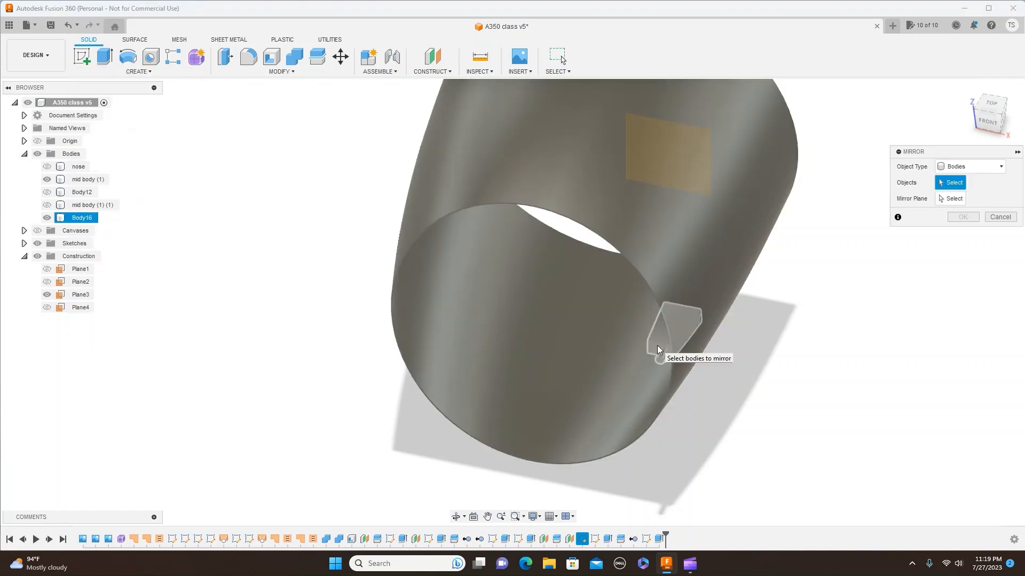
{"action": "left_click", "coordinate": [660, 346]}
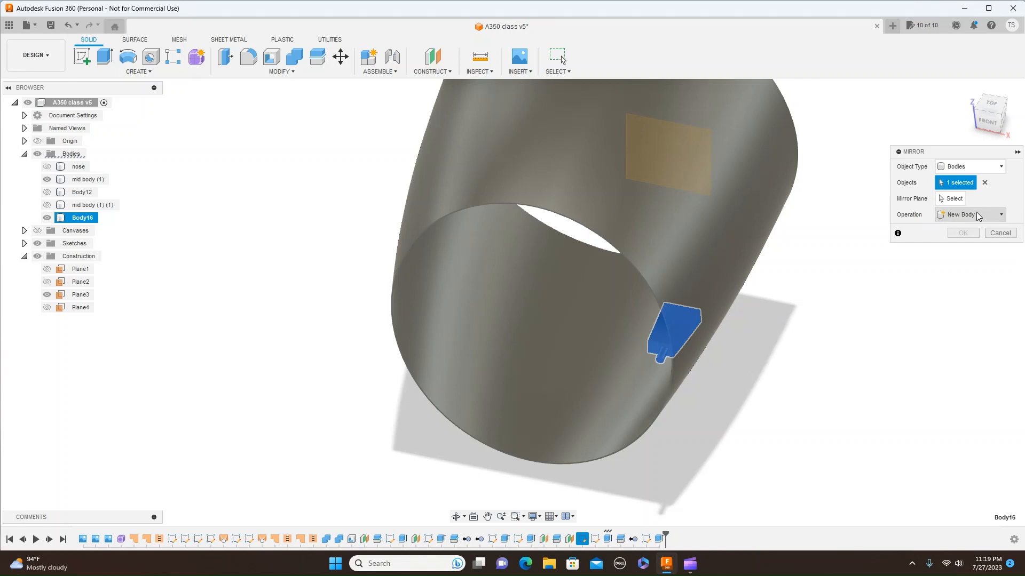
{"action": "left_click", "coordinate": [953, 200]}
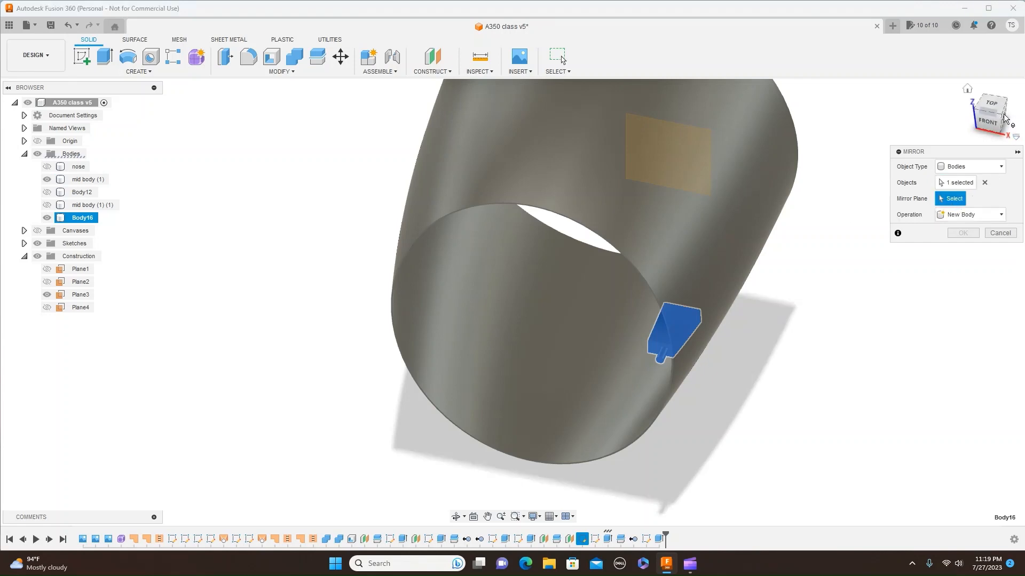
{"action": "left_click_drag", "start_coordinate": [1001, 118], "coordinate": [974, 106]}
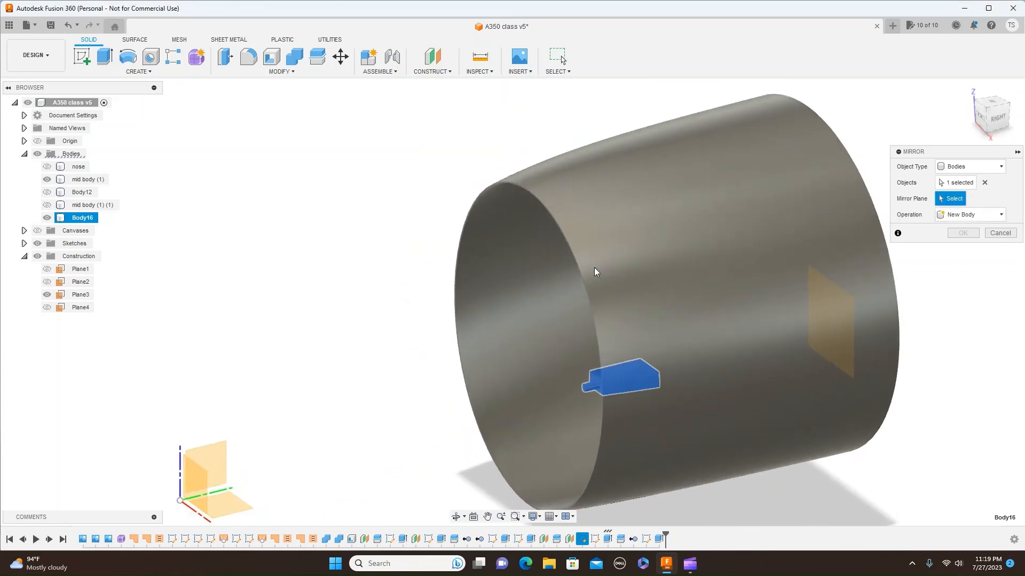
{"action": "left_click", "coordinate": [219, 459]}
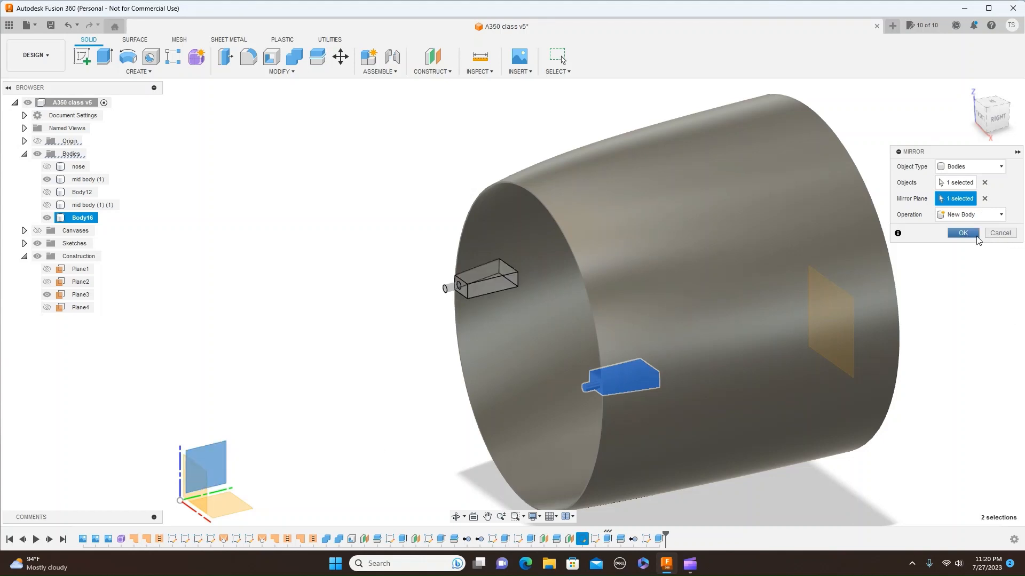
{"action": "left_click", "coordinate": [962, 233]}
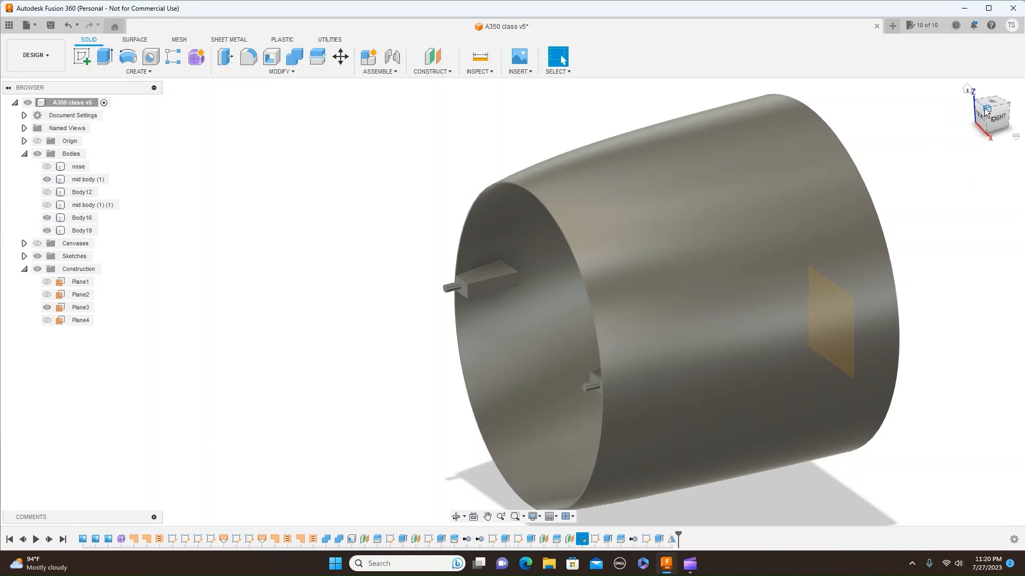
Show the nose body and inspect its fit against the mid body from the right side
{"action": "mouse_move", "coordinate": [986, 113]}
{"action": "left_mouse_down"}
{"action": "mouse_move", "coordinate": [1009, 110]}
{"action": "mouse_move", "coordinate": [978, 108]}
{"action": "mouse_move", "coordinate": [988, 111]}
{"action": "left_mouse_up"}
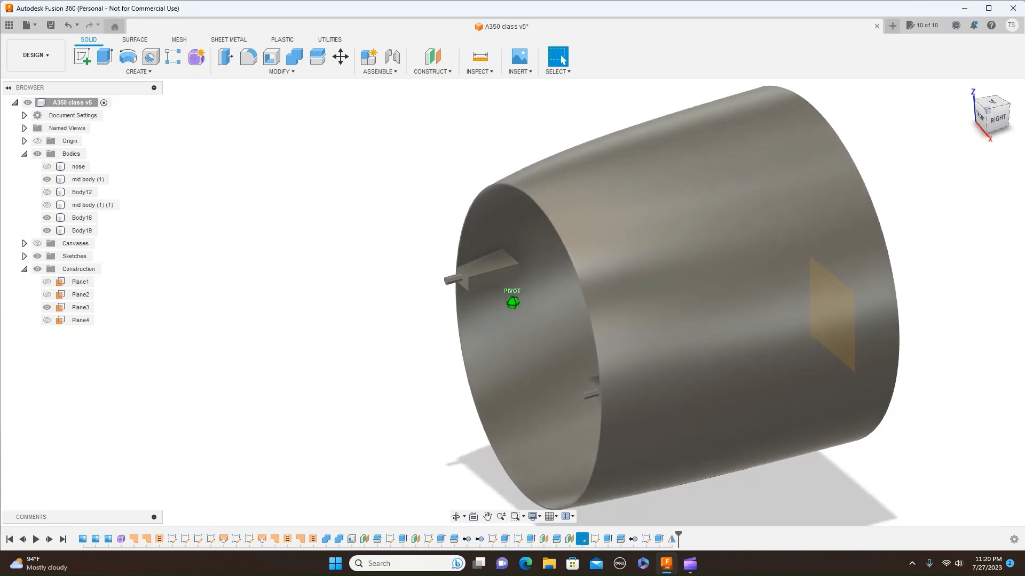
{"action": "left_click", "coordinate": [52, 167]}
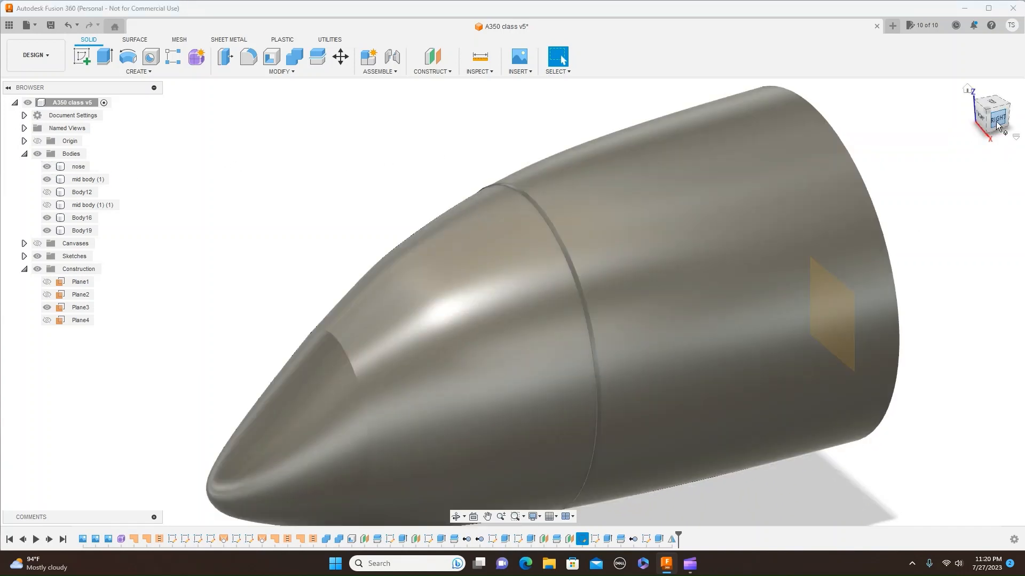
{"action": "left_click", "coordinate": [997, 120]}
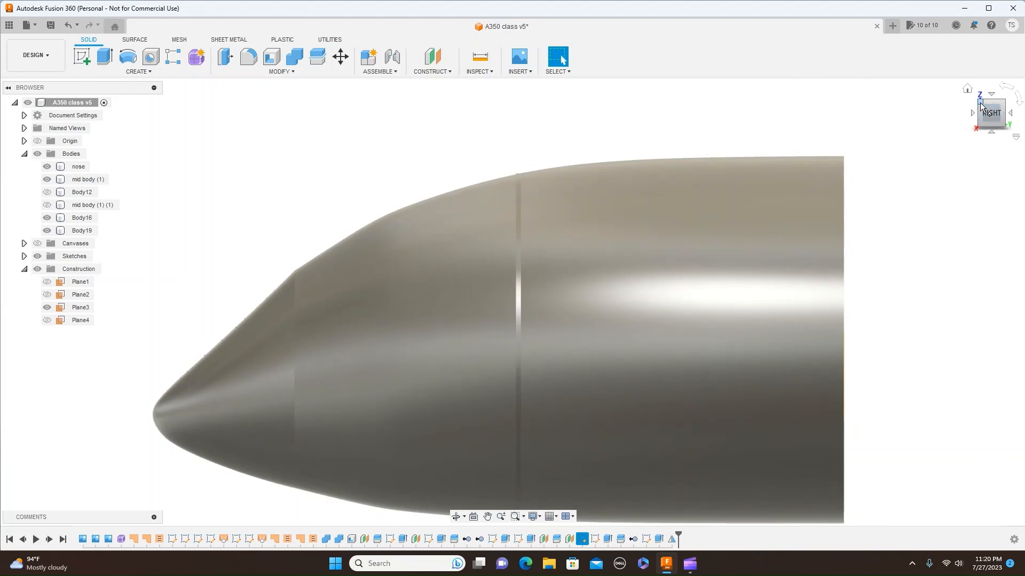
{"action": "left_click", "coordinate": [981, 106]}
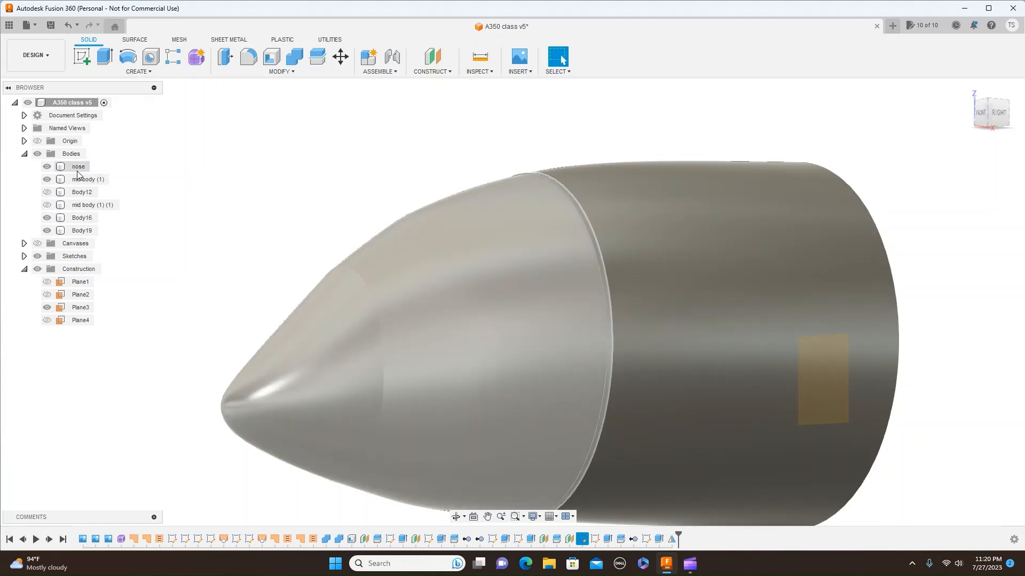
Set the nose body's opacity to 50% and inspect the pegs reaching into its rear rim
{"action": "right_click", "coordinate": [79, 167]}
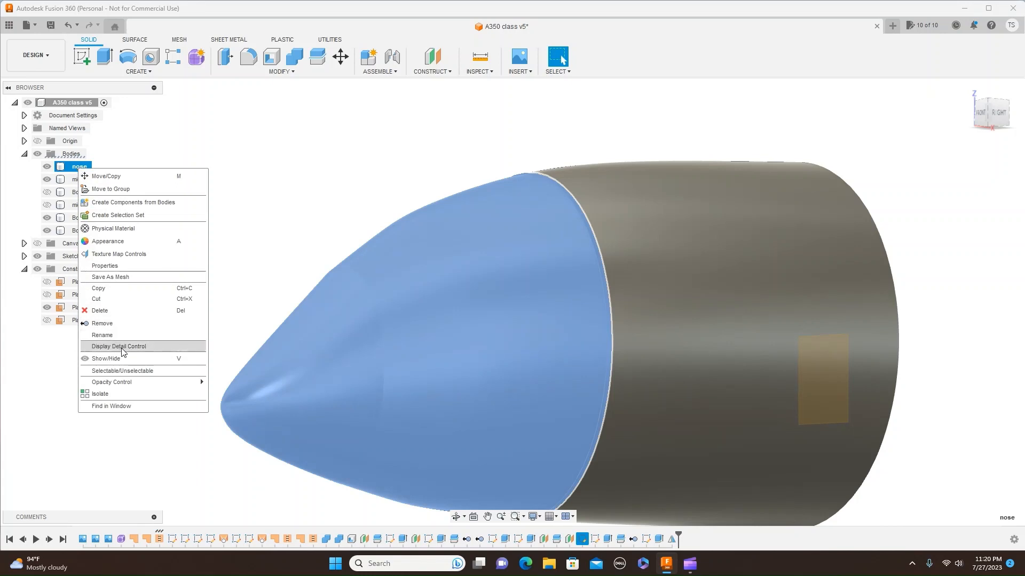
{"action": "mouse_move", "coordinate": [150, 385]}
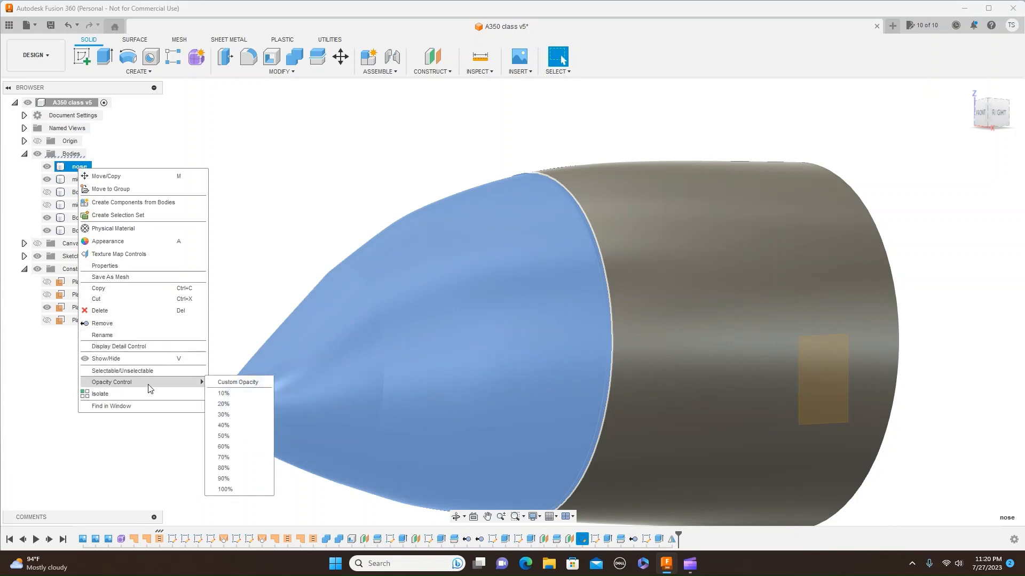
{"action": "left_click", "coordinate": [224, 436]}
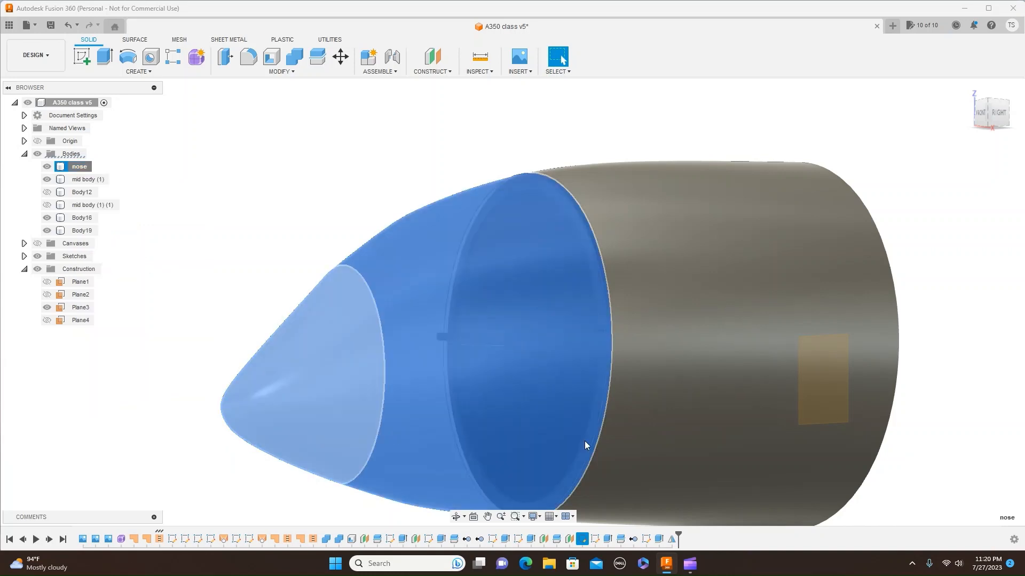
{"action": "left_click", "coordinate": [960, 223]}
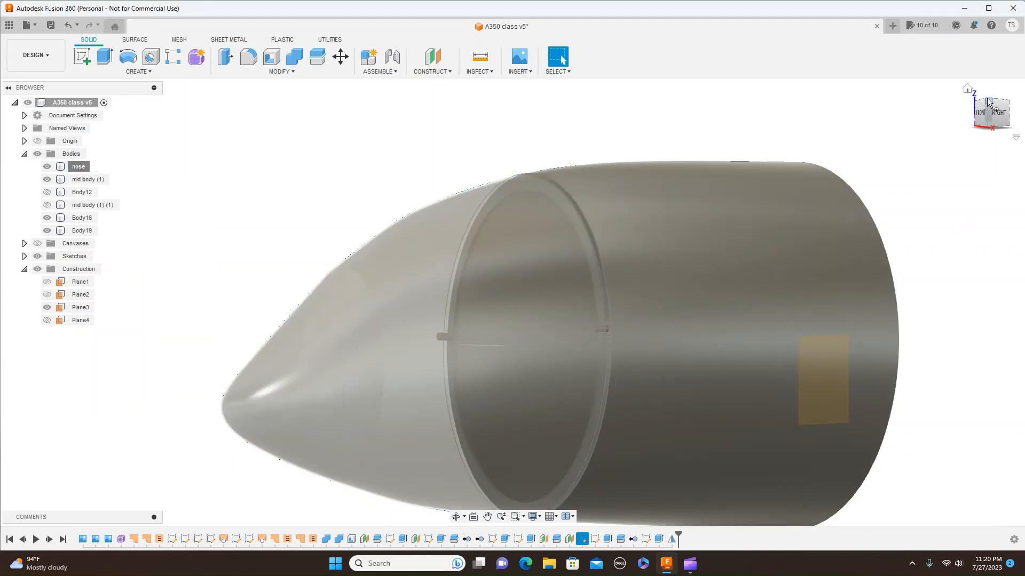
{"action": "mouse_move", "coordinate": [988, 99]}
{"action": "left_mouse_down"}
{"action": "mouse_move", "coordinate": [1003, 121]}
{"action": "mouse_move", "coordinate": [1014, 101]}
{"action": "mouse_move", "coordinate": [984, 105]}
{"action": "mouse_move", "coordinate": [1008, 123]}
{"action": "mouse_move", "coordinate": [1013, 100]}
{"action": "mouse_move", "coordinate": [992, 110]}
{"action": "mouse_move", "coordinate": [1006, 127]}
{"action": "mouse_move", "coordinate": [1007, 108]}
{"action": "mouse_move", "coordinate": [991, 113]}
{"action": "mouse_move", "coordinate": [1001, 103]}
{"action": "left_mouse_up"}
{"action": "left_click", "coordinate": [1000, 116]}
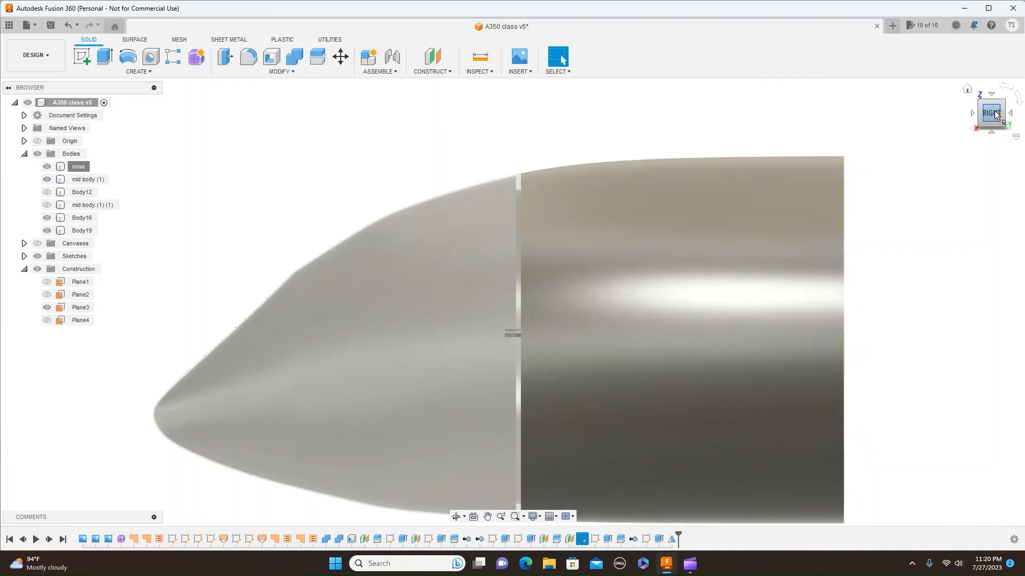
{"action": "left_click_drag", "start_coordinate": [978, 116], "coordinate": [987, 114]}
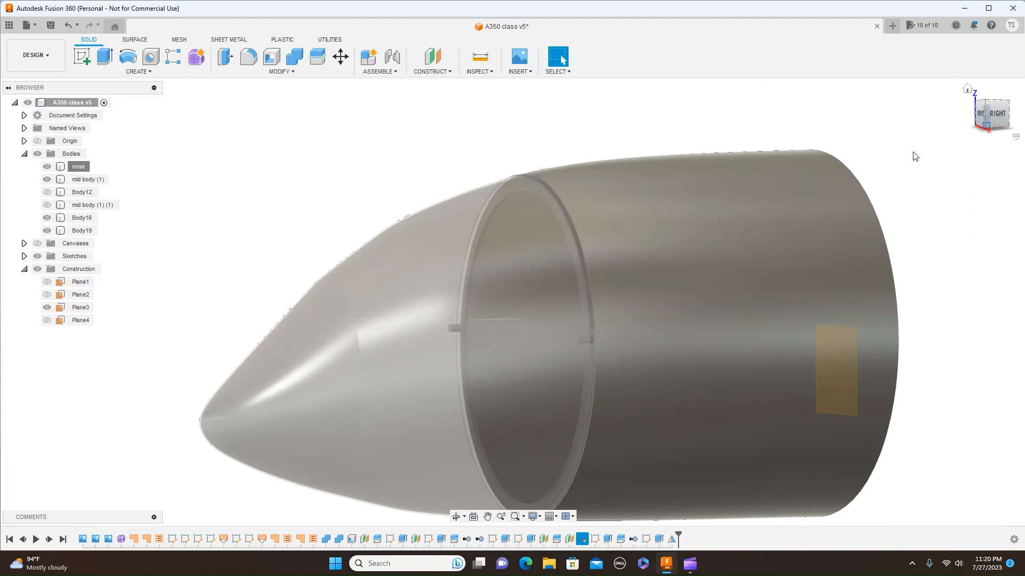
{"action": "left_click", "coordinate": [790, 233]}
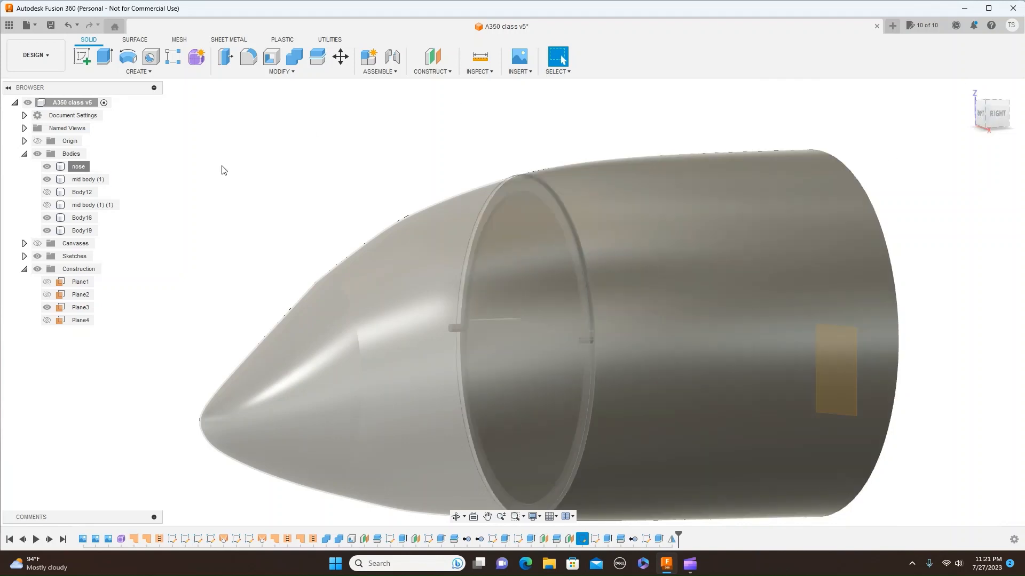
Hide mid body (1) and examine where the two pegged blocks meet the nose's rear rim
{"action": "left_click", "coordinate": [47, 180]}
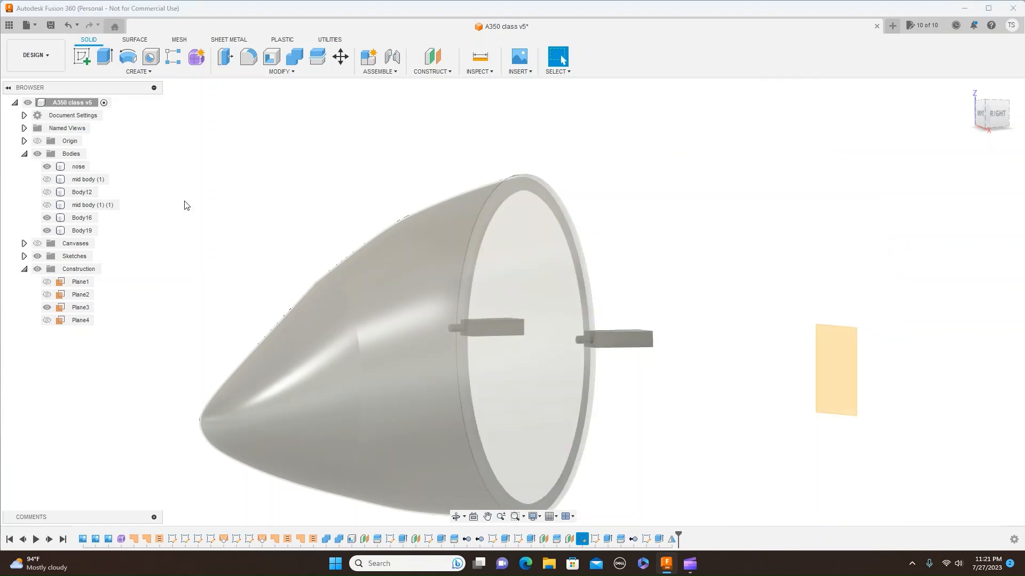
{"action": "left_click", "coordinate": [1007, 118]}
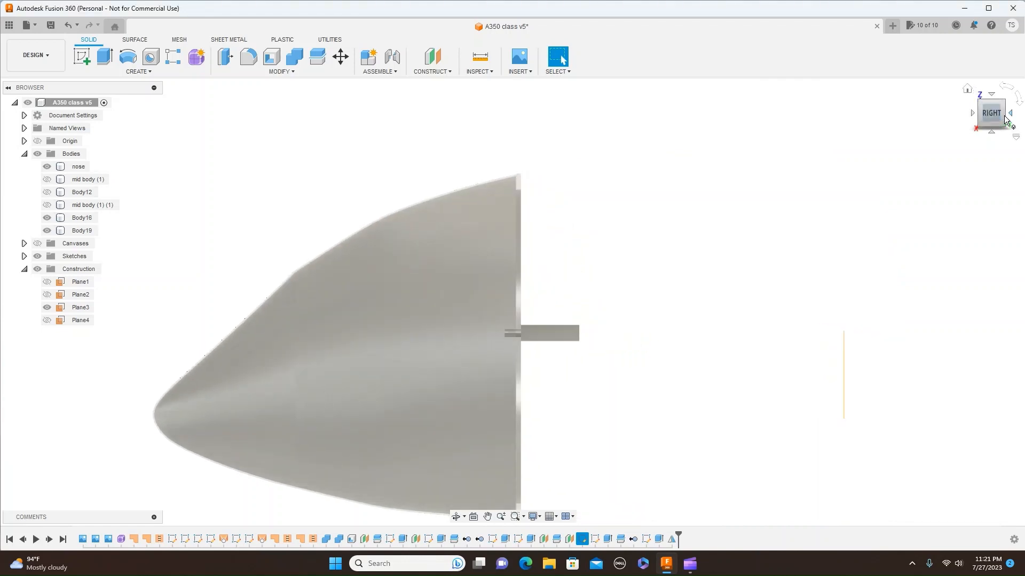
{"action": "left_click_drag", "start_coordinate": [1005, 116], "coordinate": [995, 126]}
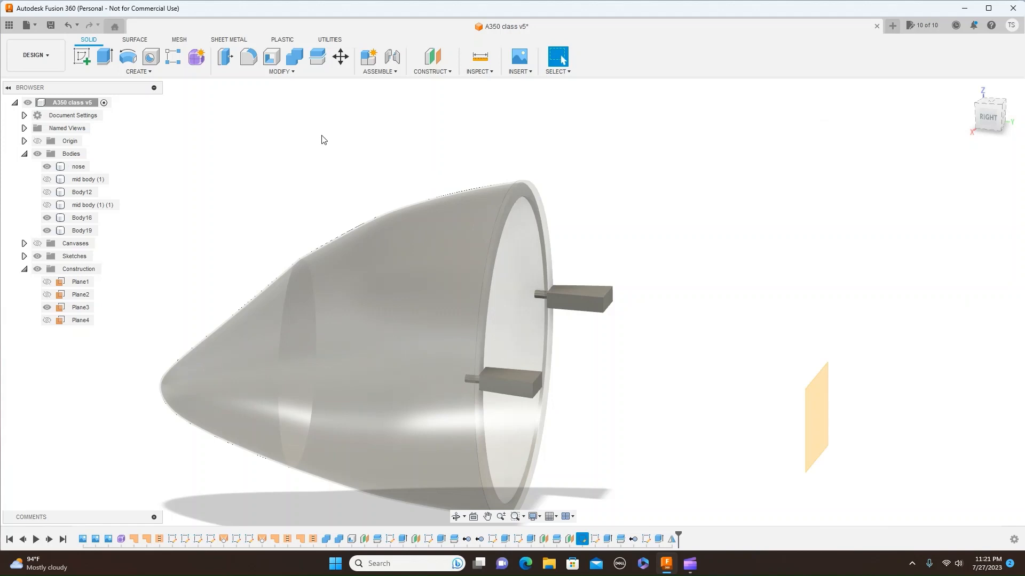
{"action": "left_click", "coordinate": [499, 304]}
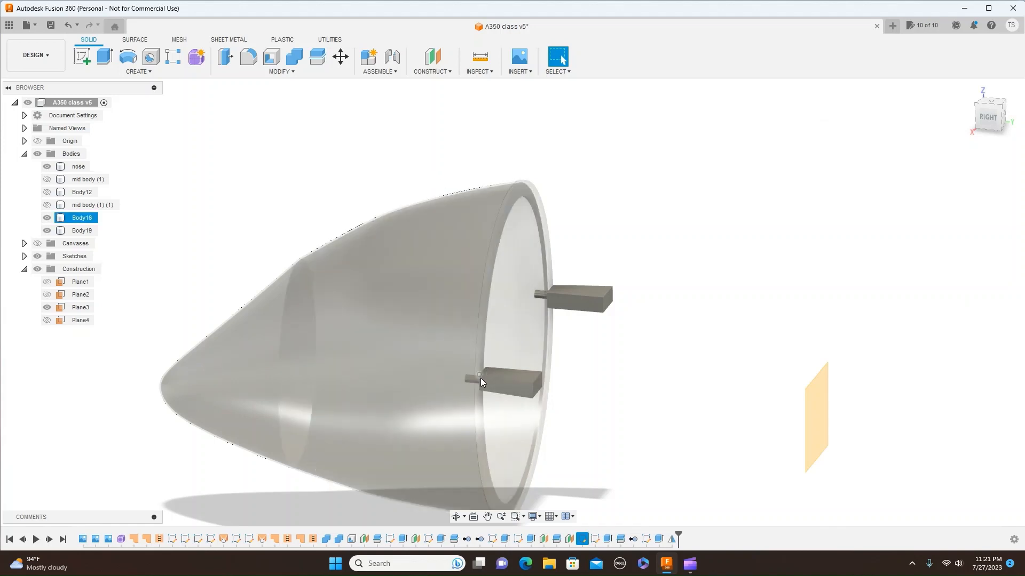
{"action": "left_click", "coordinate": [579, 298]}
{"action": "left_click", "coordinate": [518, 383]}
{"action": "key", "text": "Escape"}
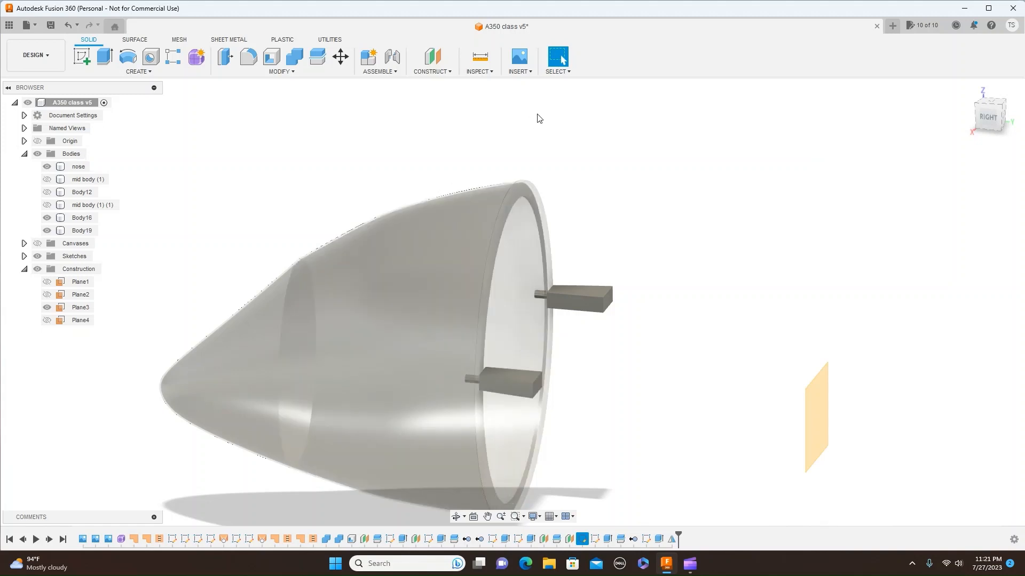
Cut both pegged blocks, Body16 and Body19, out of the nose with Combine, without keeping the tool bodies
{"action": "left_click", "coordinate": [287, 73]}
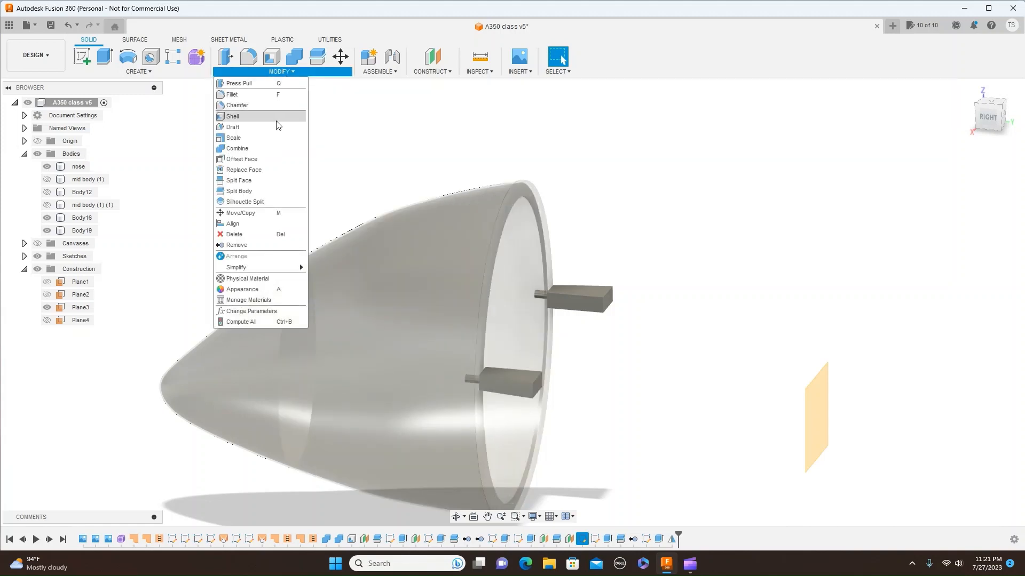
{"action": "left_click", "coordinate": [261, 148]}
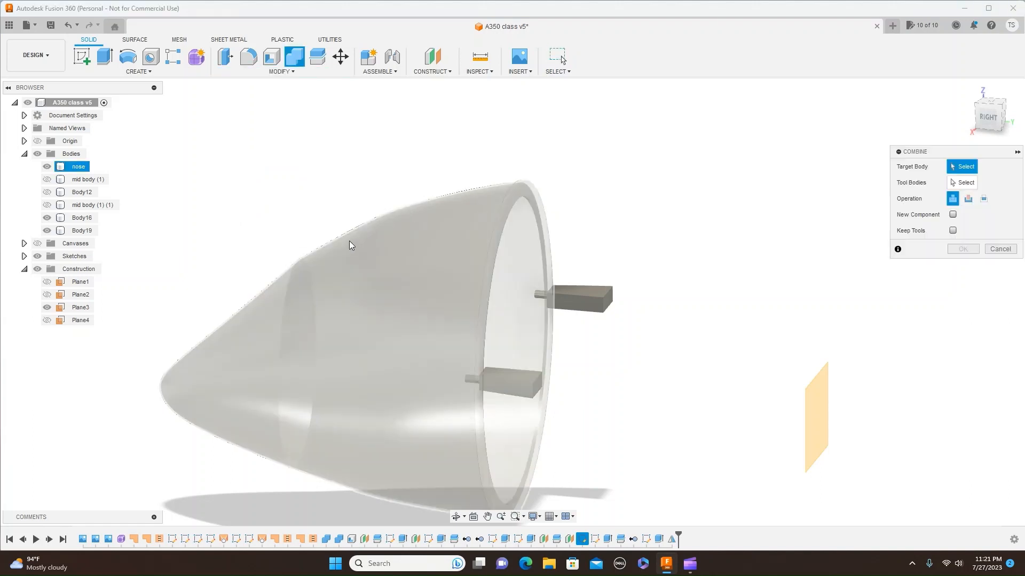
{"action": "left_click", "coordinate": [416, 379]}
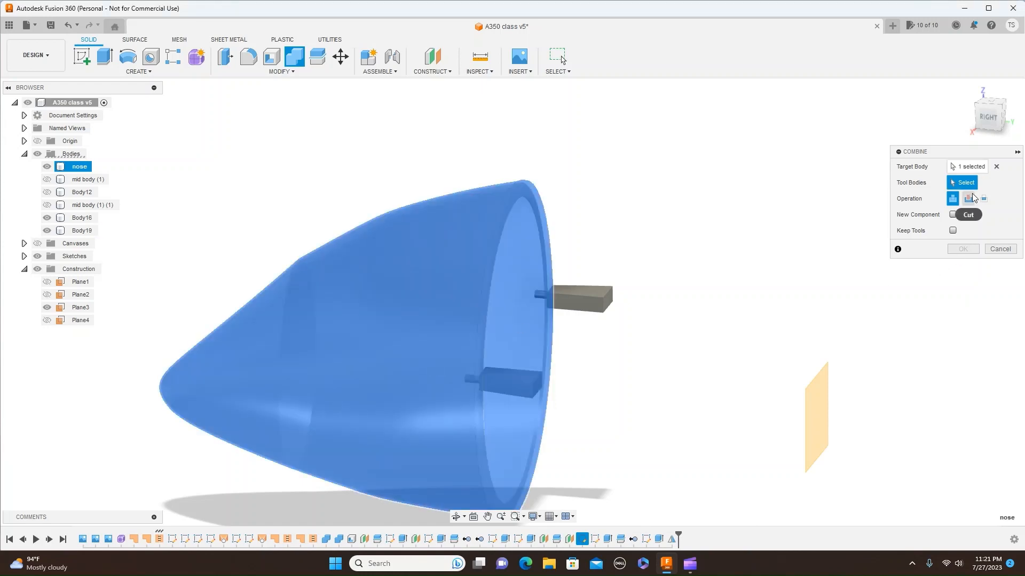
{"action": "left_click", "coordinate": [524, 388]}
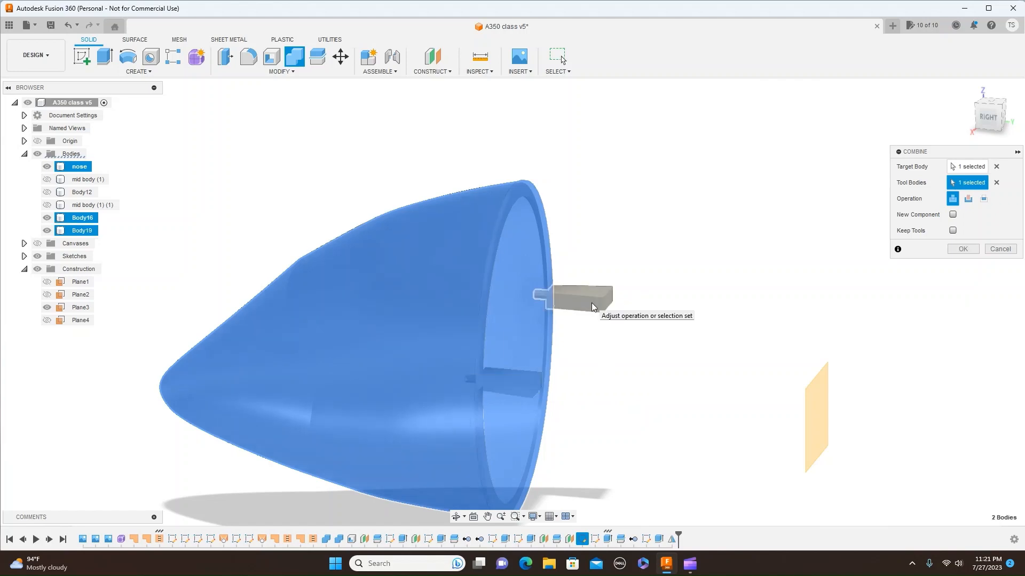
{"action": "left_click", "coordinate": [555, 297]}
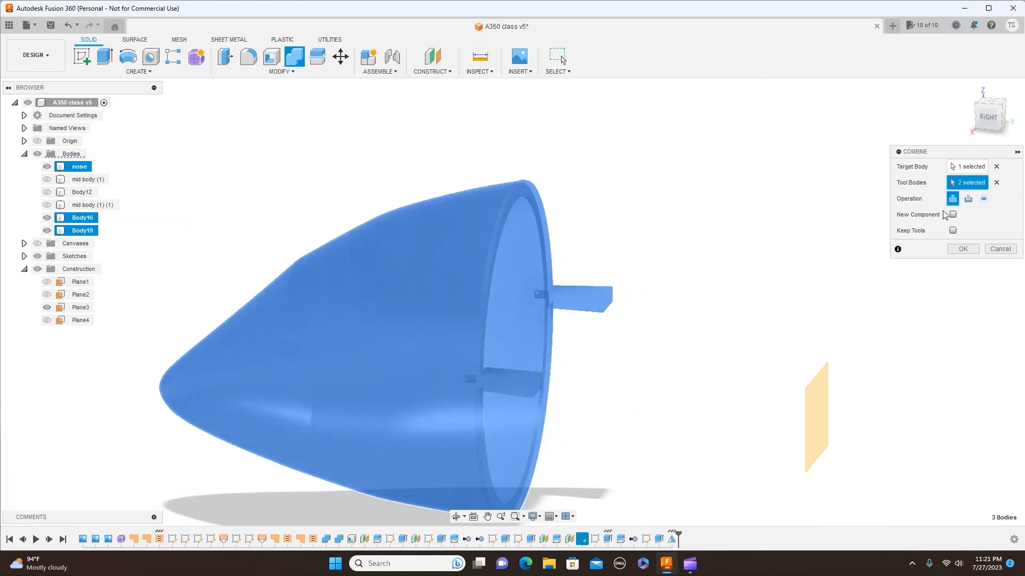
{"action": "left_click", "coordinate": [967, 199]}
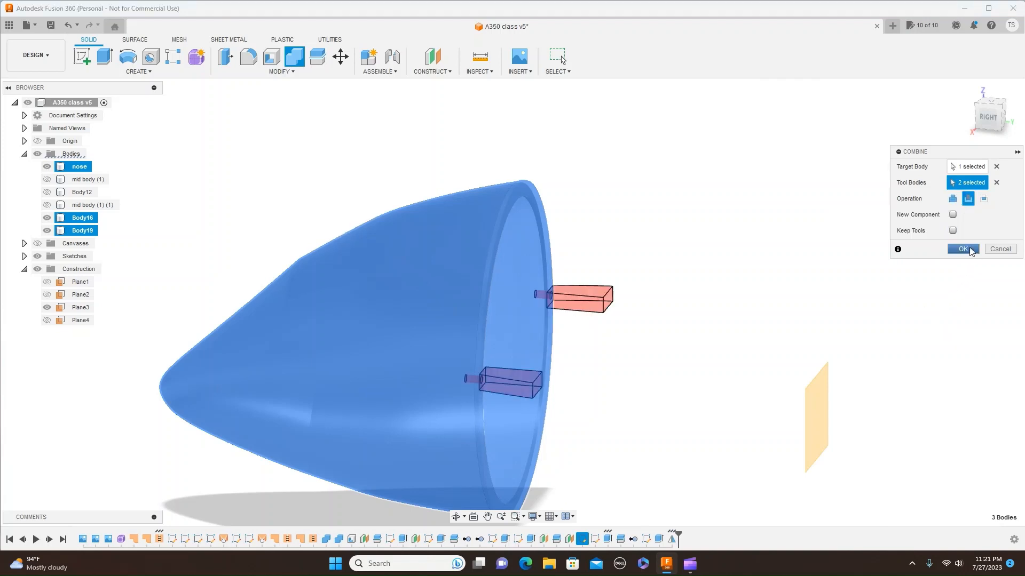
{"action": "left_click", "coordinate": [963, 249]}
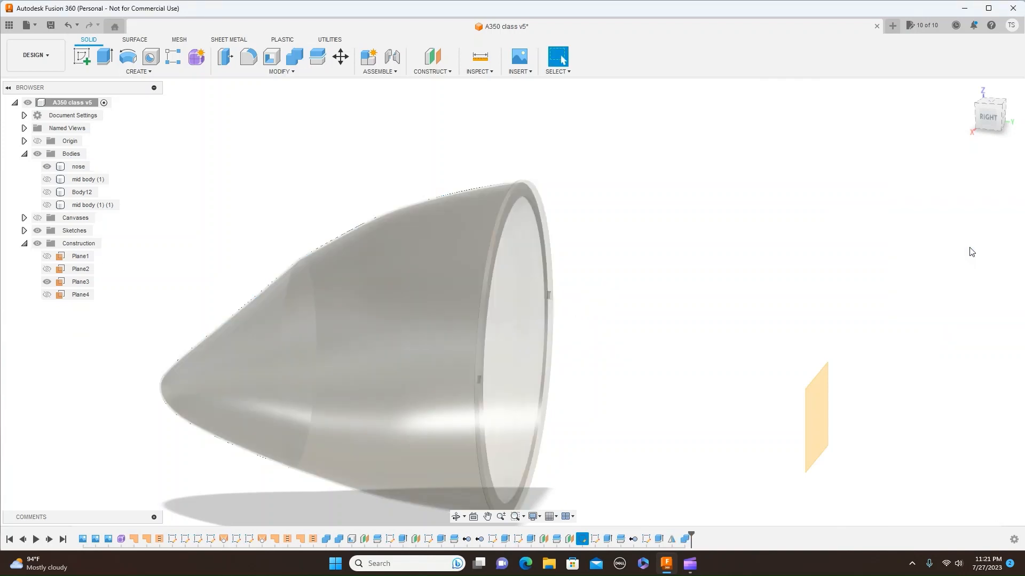
Examine the peg holes in the nose's rear rim and show mid body (1) against it again
{"action": "left_click", "coordinate": [985, 122]}
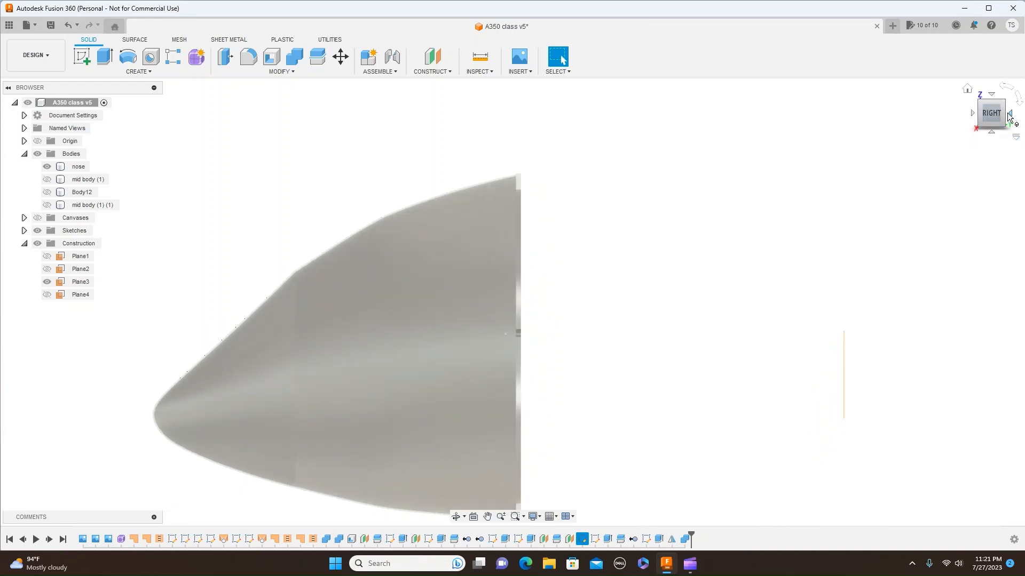
{"action": "left_click", "coordinate": [1012, 116]}
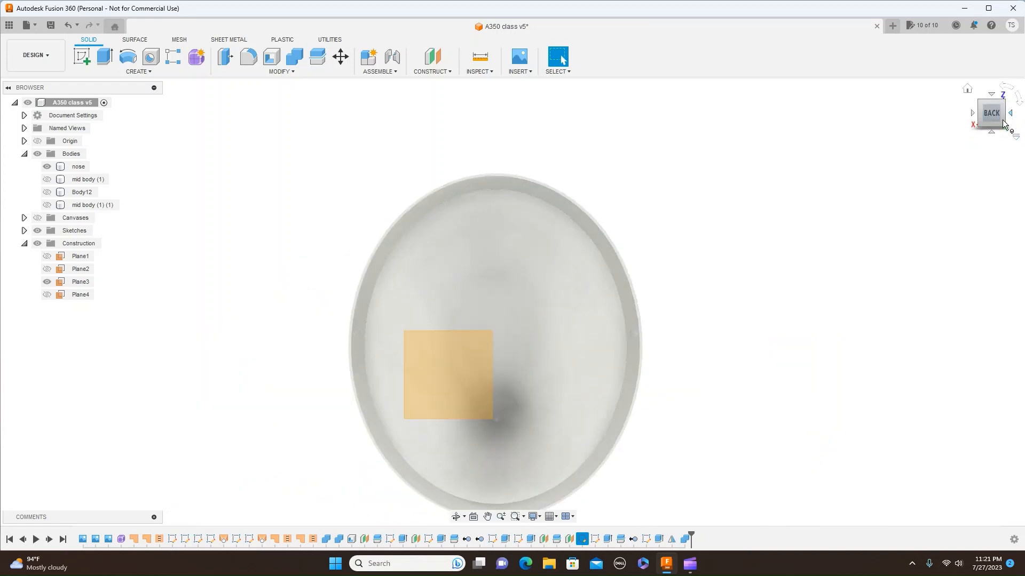
{"action": "left_click", "coordinate": [979, 104]}
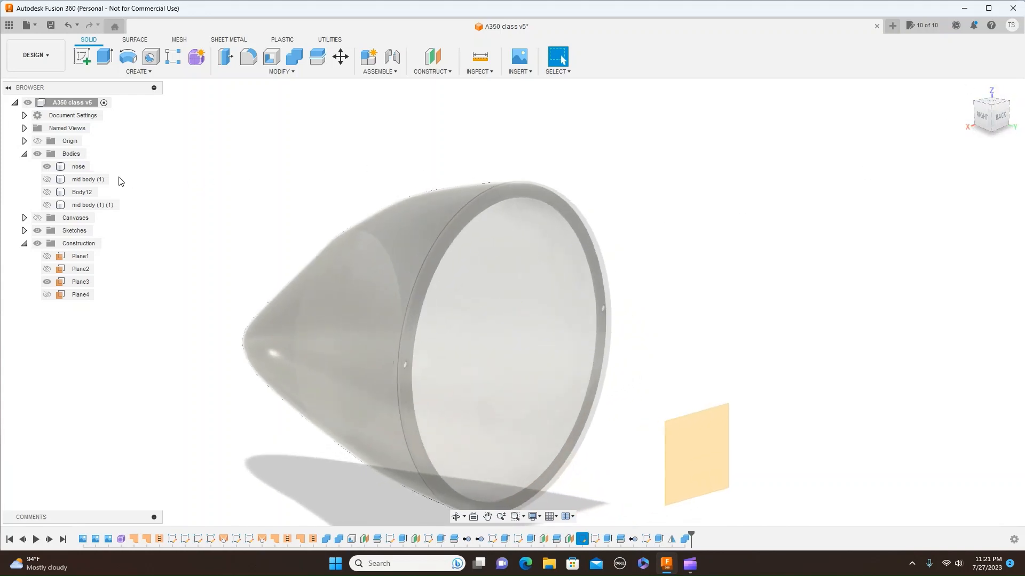
{"action": "left_click", "coordinate": [48, 179]}
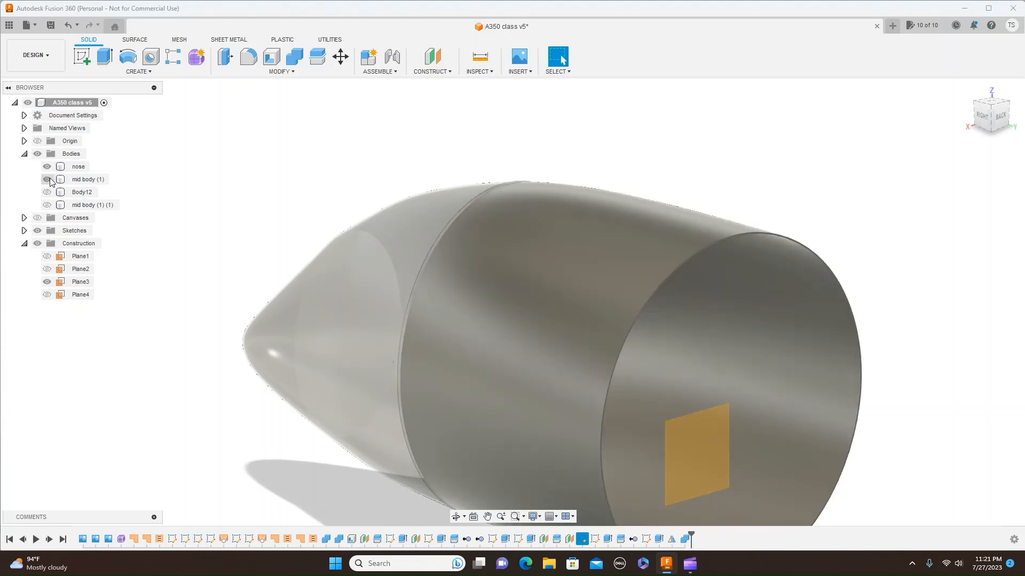
{"action": "left_click", "coordinate": [993, 119]}
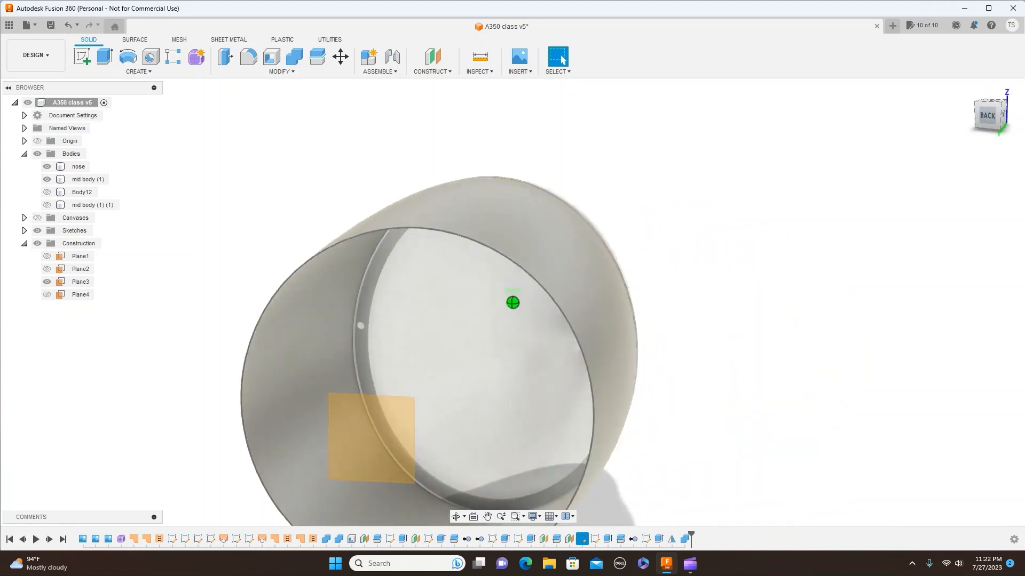
{"action": "left_click_drag", "start_coordinate": [987, 118], "coordinate": [1010, 124]}
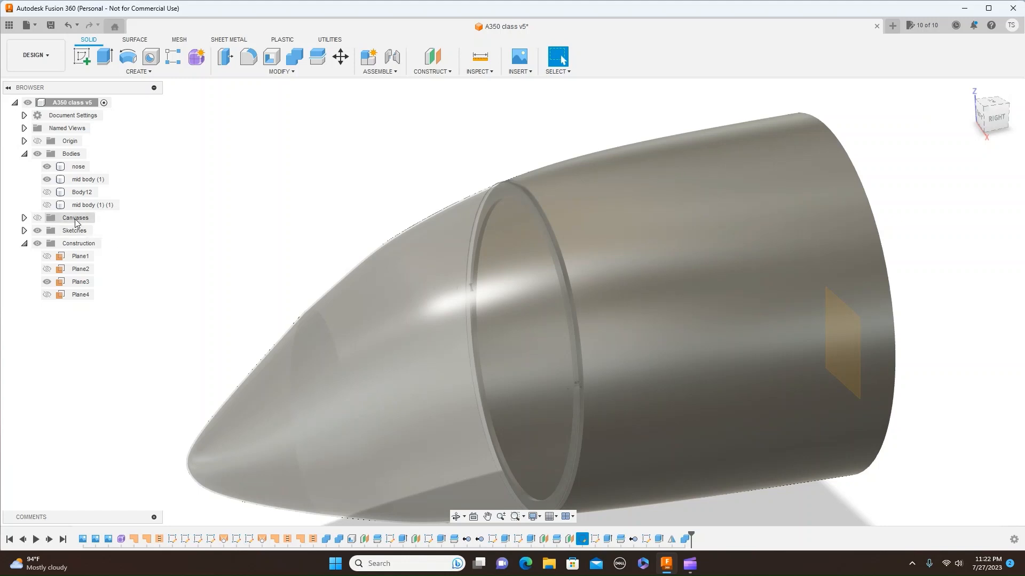
Show Body12 and mid body (1) (1), and examine the joints between the nose and the two mid body sections
{"action": "left_click", "coordinate": [47, 192]}
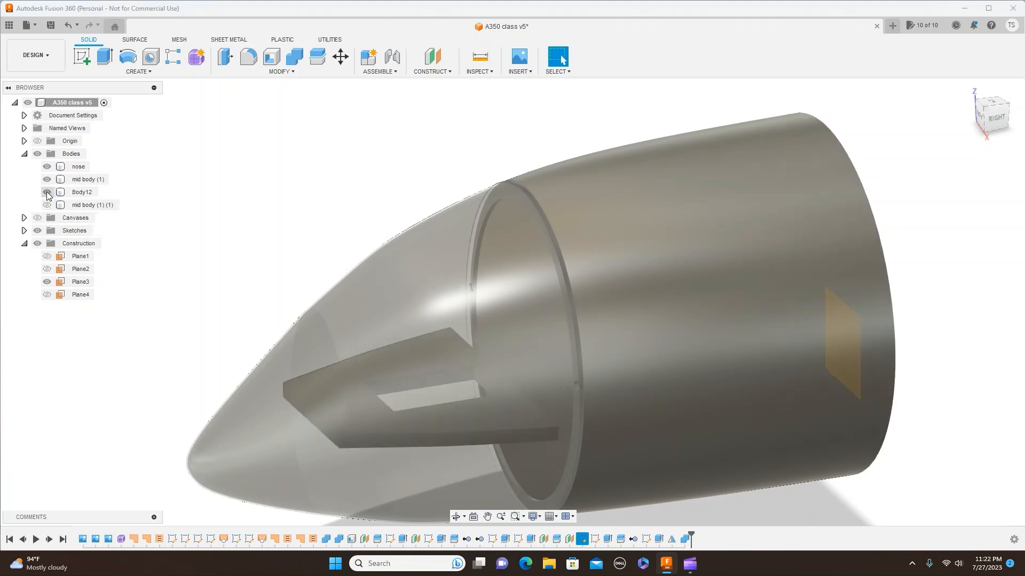
{"action": "left_click", "coordinate": [47, 205]}
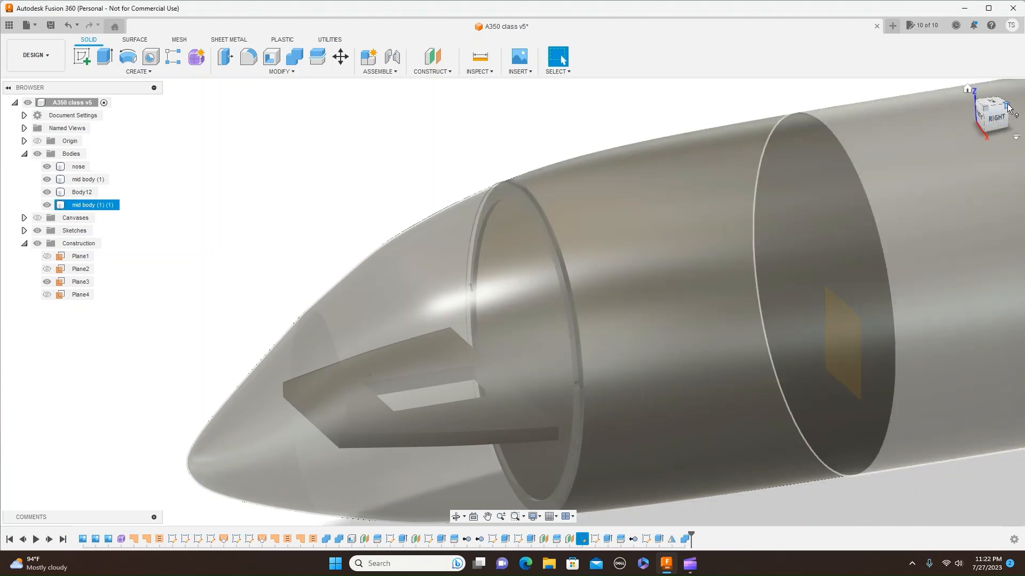
{"action": "mouse_move", "coordinate": [1009, 108]}
{"action": "left_mouse_down"}
{"action": "mouse_move", "coordinate": [994, 121]}
{"action": "mouse_move", "coordinate": [1003, 104]}
{"action": "mouse_move", "coordinate": [995, 110]}
{"action": "mouse_move", "coordinate": [1007, 121]}
{"action": "mouse_move", "coordinate": [994, 110]}
{"action": "mouse_move", "coordinate": [1009, 121]}
{"action": "mouse_move", "coordinate": [986, 115]}
{"action": "mouse_move", "coordinate": [998, 112]}
{"action": "left_mouse_up"}
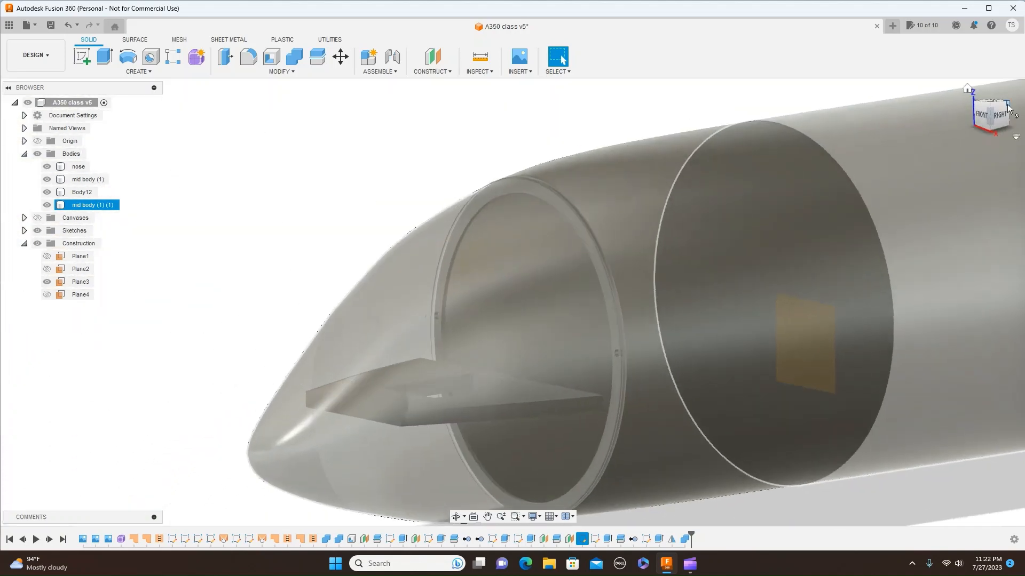
{"action": "left_click", "coordinate": [800, 116]}
{"action": "left_click", "coordinate": [492, 179]}
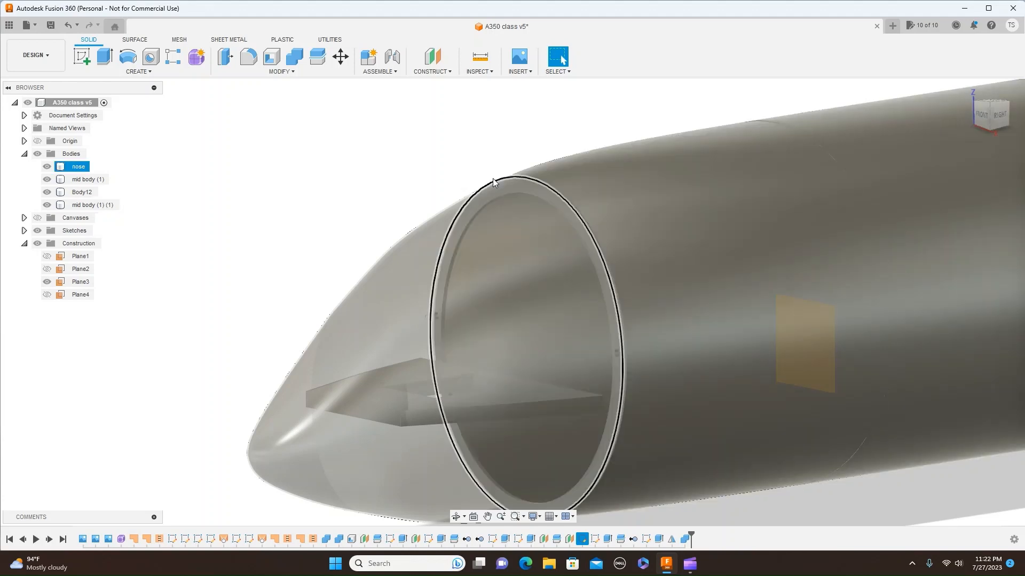
{"action": "left_click", "coordinate": [631, 377]}
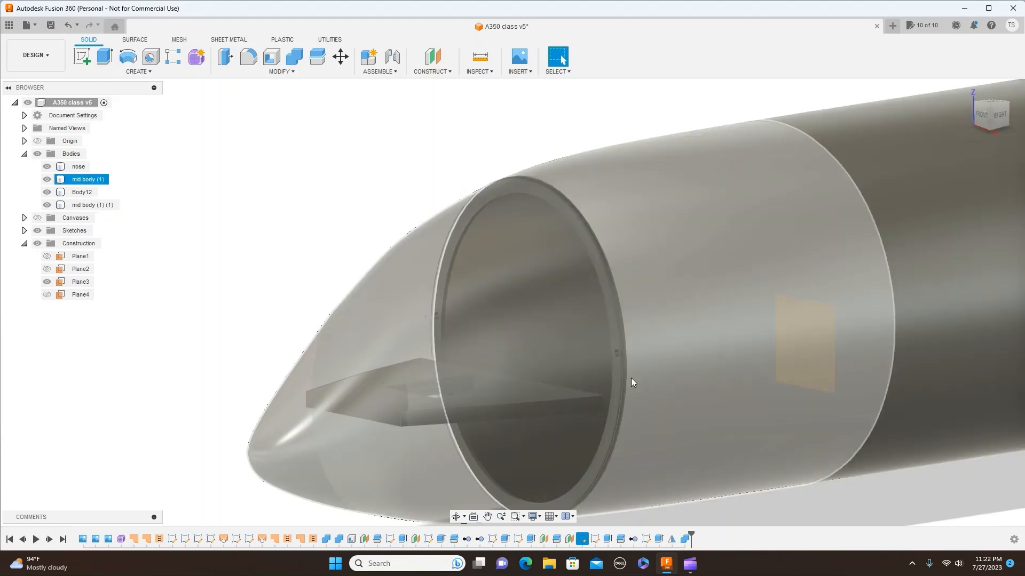
{"action": "left_click", "coordinate": [630, 378]}
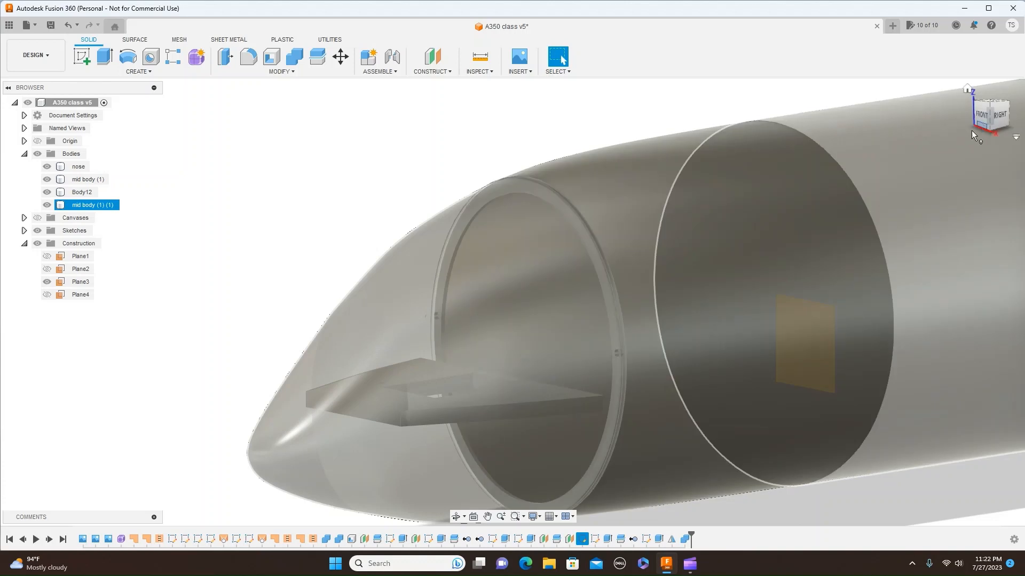
Hide mid body (1) (1) and mid body (1), and view Body12 inside the nose from the rear right
{"action": "left_click", "coordinate": [47, 205]}
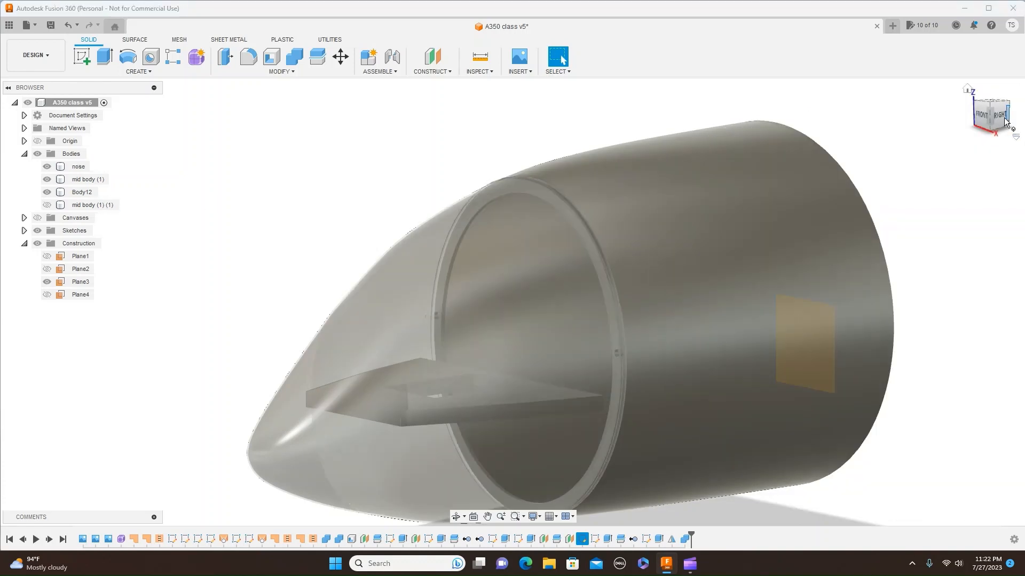
{"action": "left_click", "coordinate": [1000, 116]}
{"action": "left_click", "coordinate": [578, 236]}
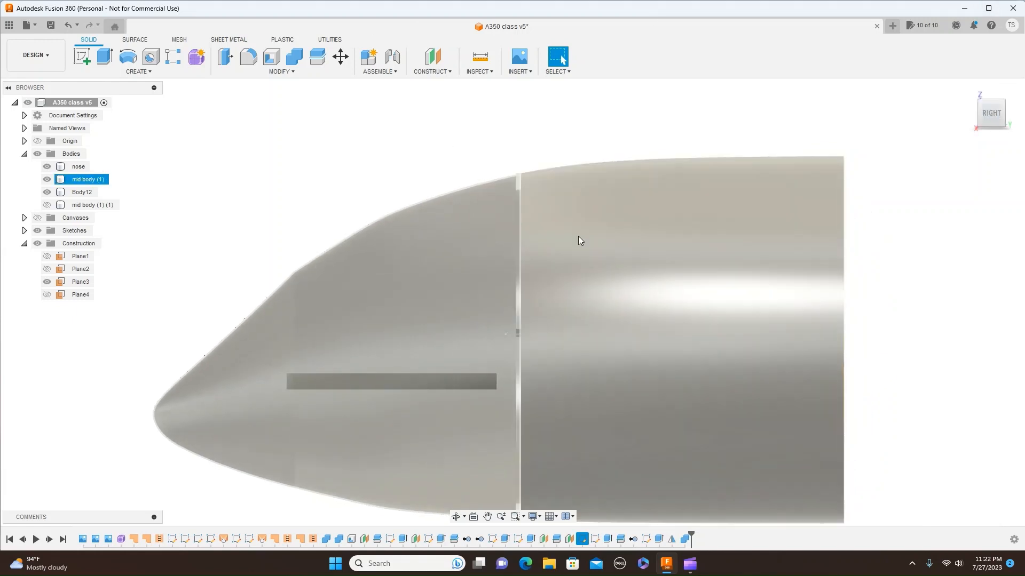
{"action": "left_click", "coordinate": [47, 180]}
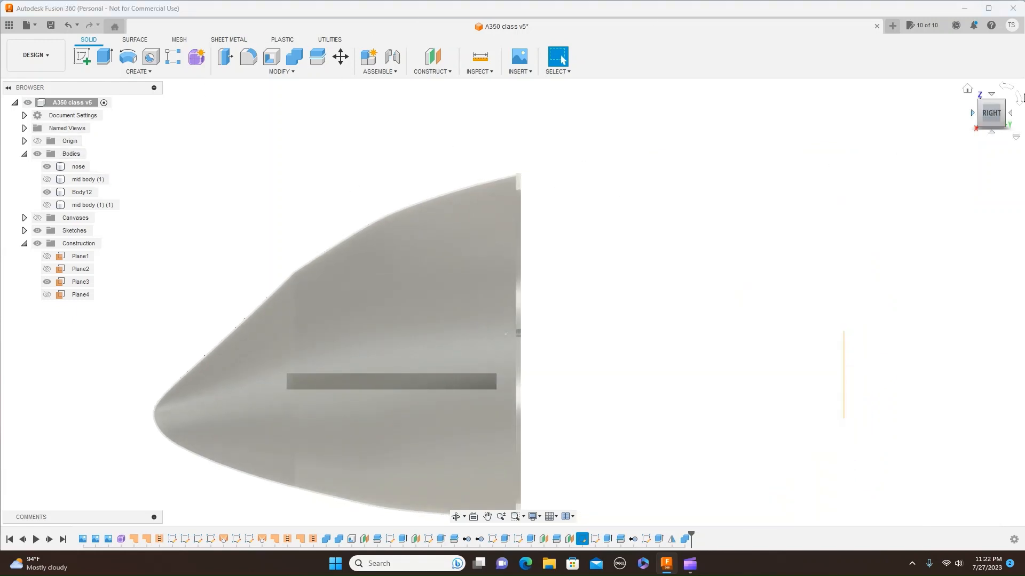
{"action": "mouse_move", "coordinate": [1004, 105]}
{"action": "left_mouse_down"}
{"action": "mouse_move", "coordinate": [949, 122]}
{"action": "mouse_move", "coordinate": [1009, 107]}
{"action": "mouse_move", "coordinate": [1000, 100]}
{"action": "mouse_move", "coordinate": [977, 114]}
{"action": "left_mouse_up"}
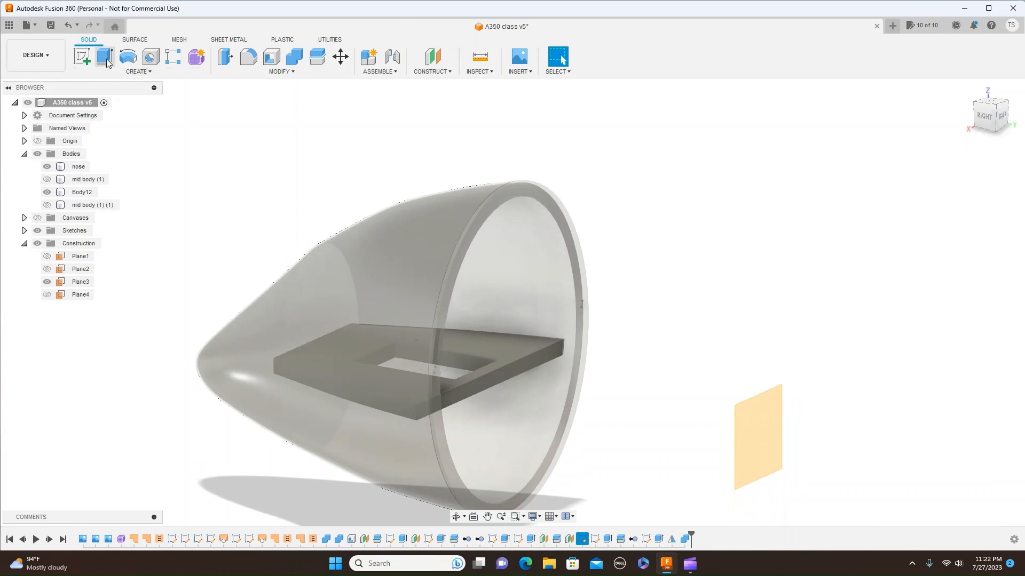
Undo the hiding of both mid body sections, and edit the nose's Combine cut to keep its tool bodies
{"action": "left_click", "coordinate": [68, 25]}
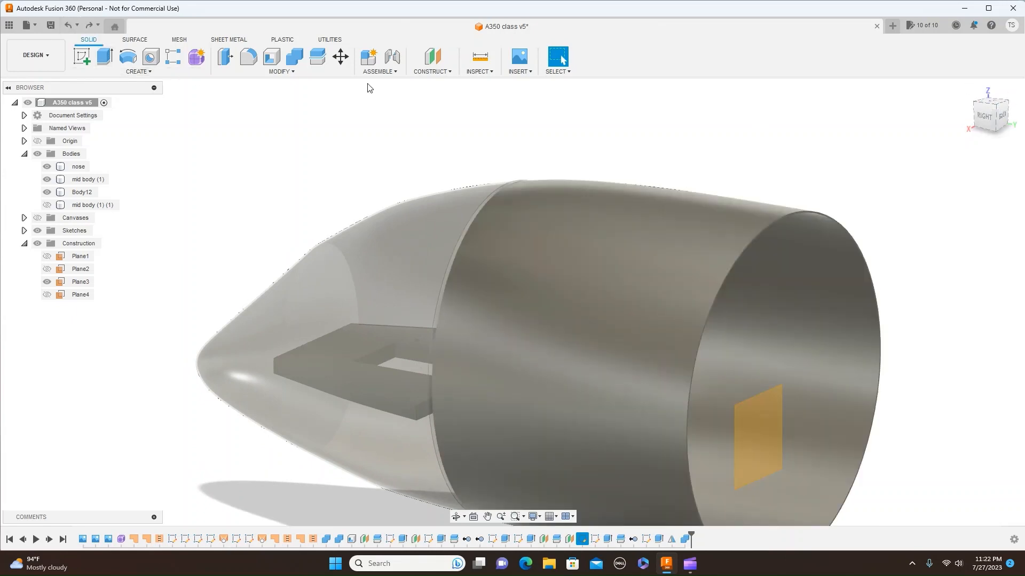
{"action": "left_click", "coordinate": [71, 29]}
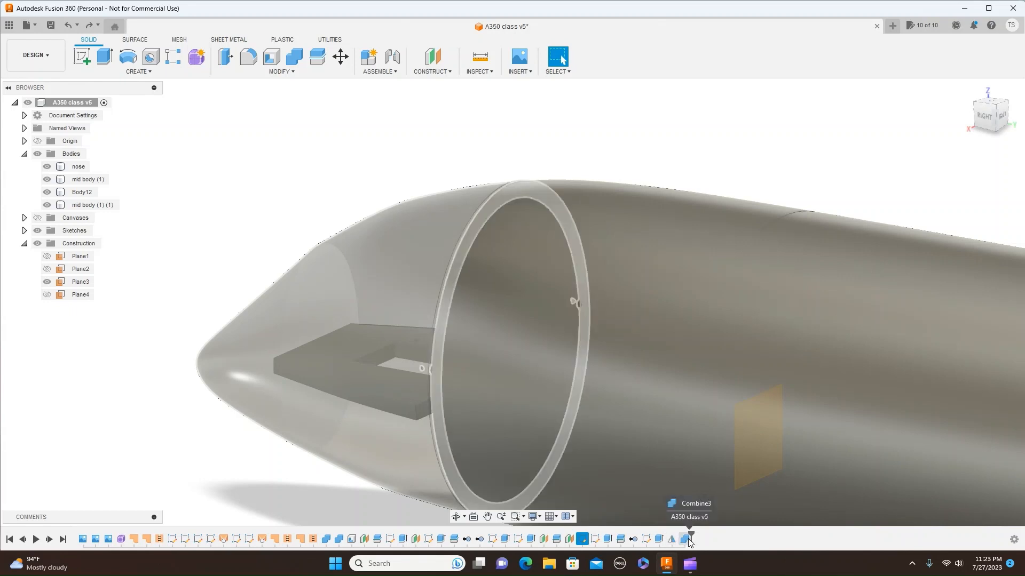
{"action": "left_click", "coordinate": [688, 541]}
{"action": "right_click", "coordinate": [688, 541]}
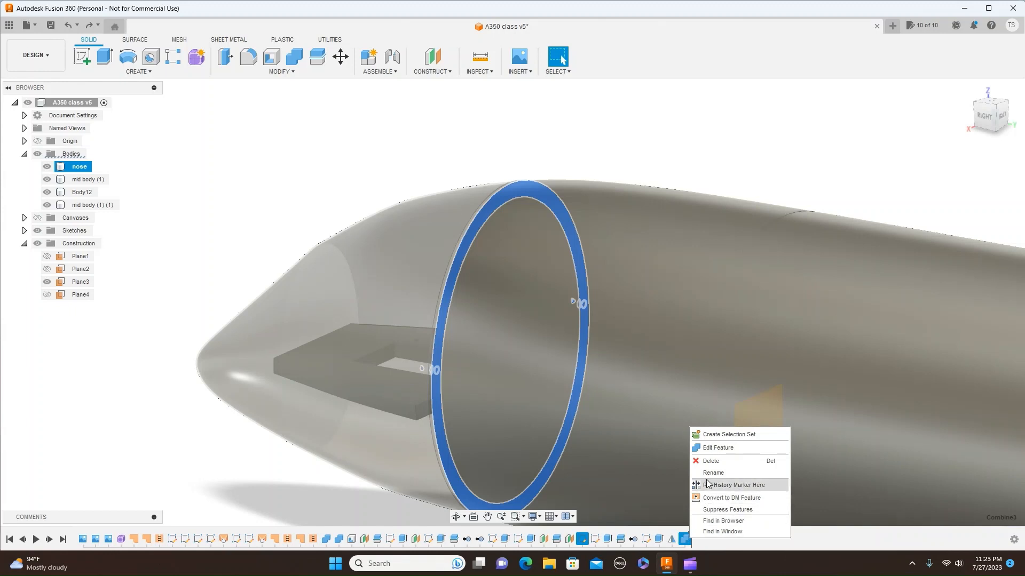
{"action": "left_click", "coordinate": [718, 448]}
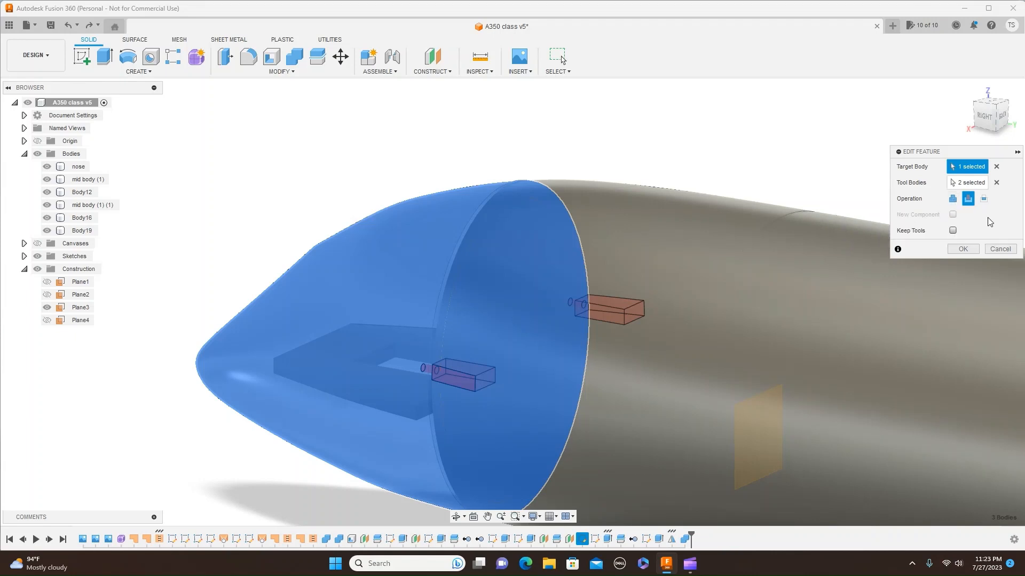
{"action": "left_click", "coordinate": [952, 231]}
{"action": "left_click", "coordinate": [961, 249]}
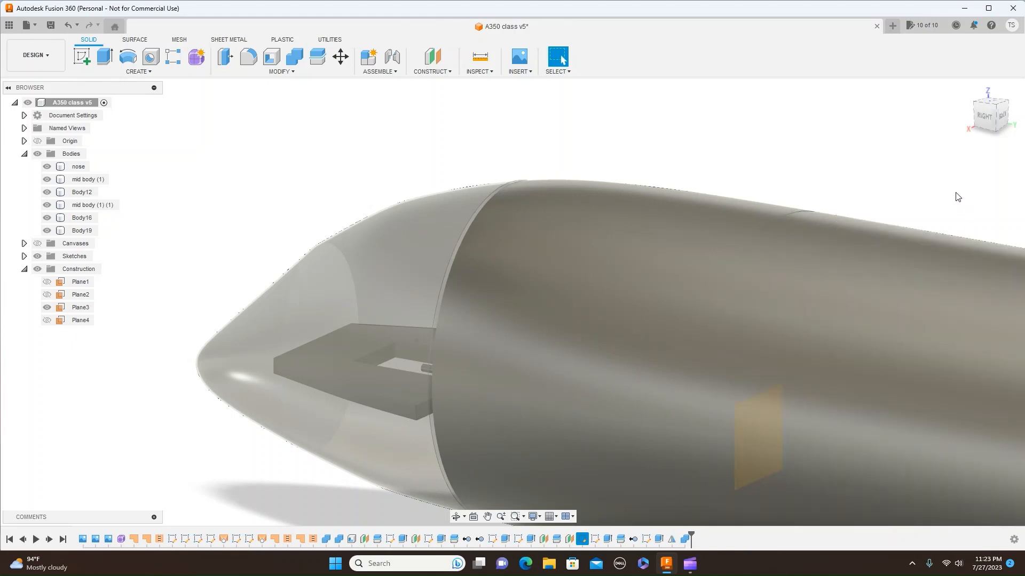
Examine the pegged blocks and the joint between the nose and mid body from the side and front
{"action": "left_click", "coordinate": [978, 116]}
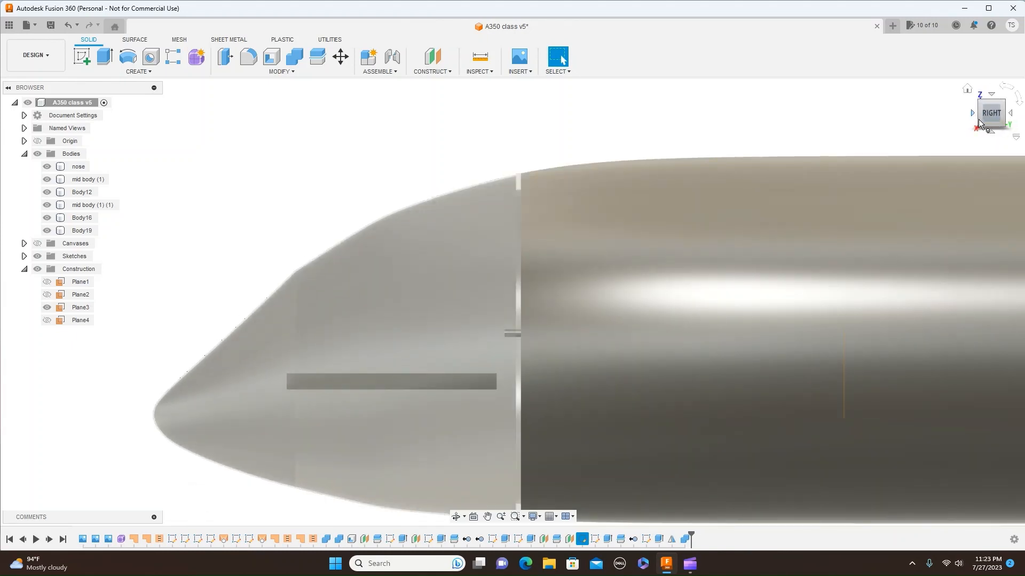
{"action": "mouse_move", "coordinate": [988, 119]}
{"action": "left_mouse_down"}
{"action": "mouse_move", "coordinate": [1018, 124]}
{"action": "mouse_move", "coordinate": [984, 121]}
{"action": "left_mouse_up"}
{"action": "left_click", "coordinate": [582, 290]}
{"action": "left_click", "coordinate": [389, 176]}
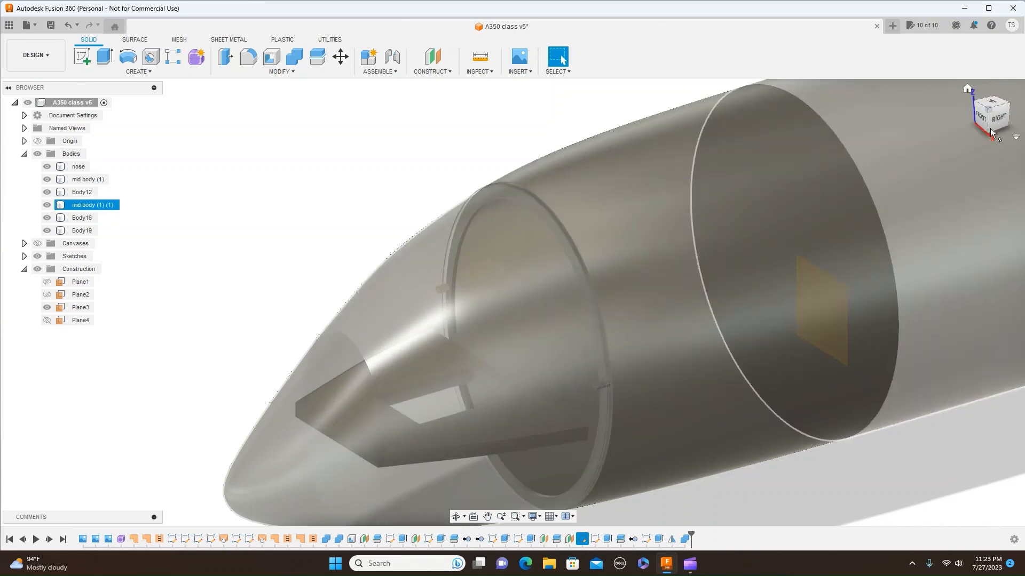
{"action": "left_click_drag", "start_coordinate": [1001, 119], "coordinate": [954, 103]}
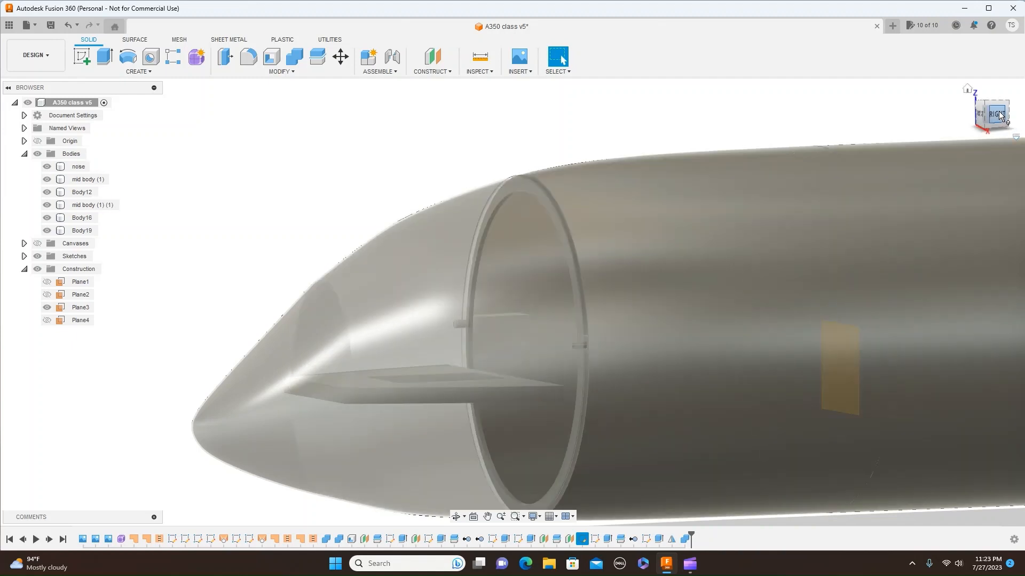
{"action": "left_click", "coordinate": [999, 112]}
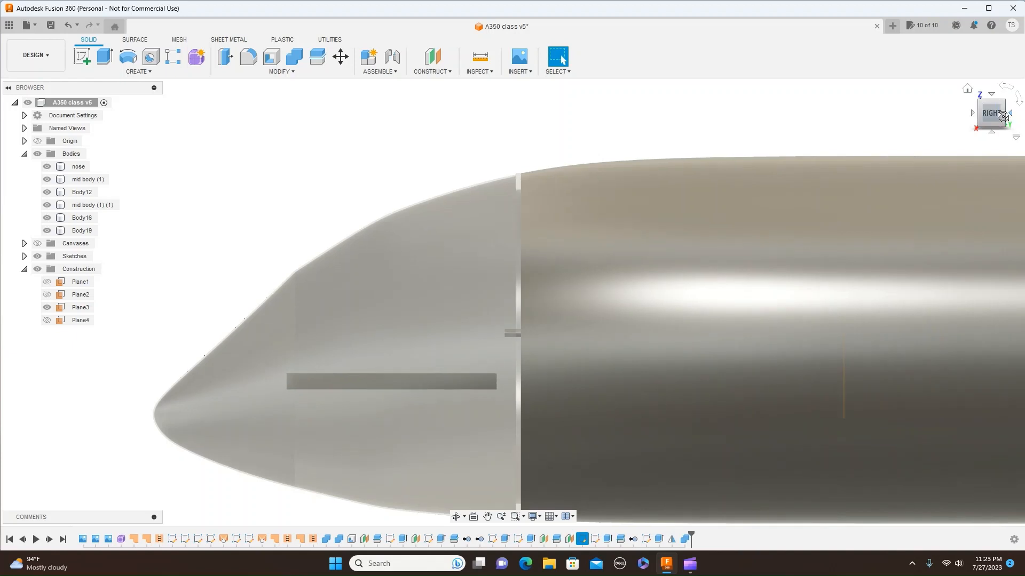
{"action": "mouse_move", "coordinate": [1002, 114]}
{"action": "left_mouse_down"}
{"action": "mouse_move", "coordinate": [970, 110]}
{"action": "mouse_move", "coordinate": [988, 121]}
{"action": "left_mouse_up"}
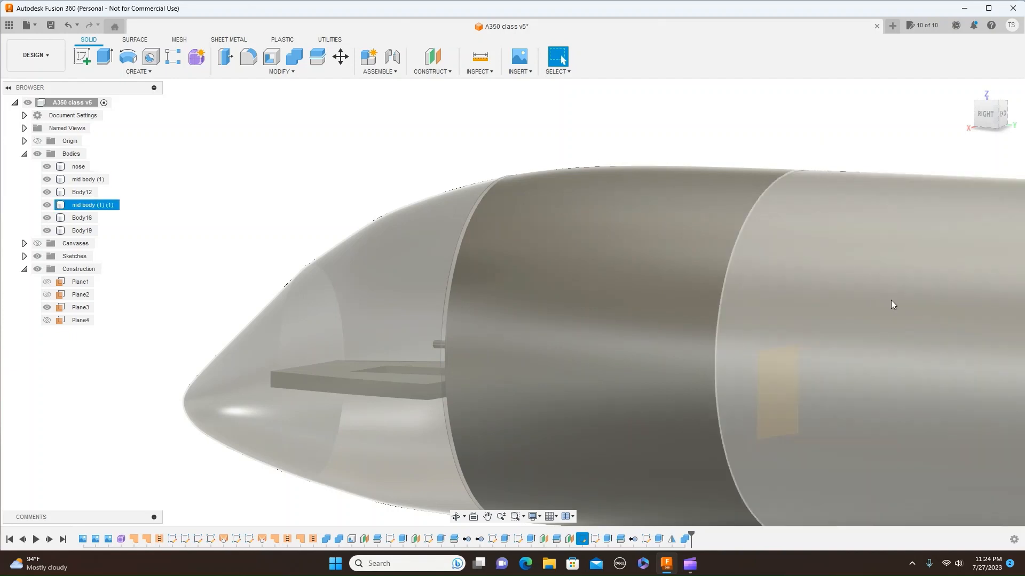
Hide mid body (1) (1) and the nose, and view mid body (1) with its two blocks straight from the back
{"action": "left_click", "coordinate": [51, 205]}
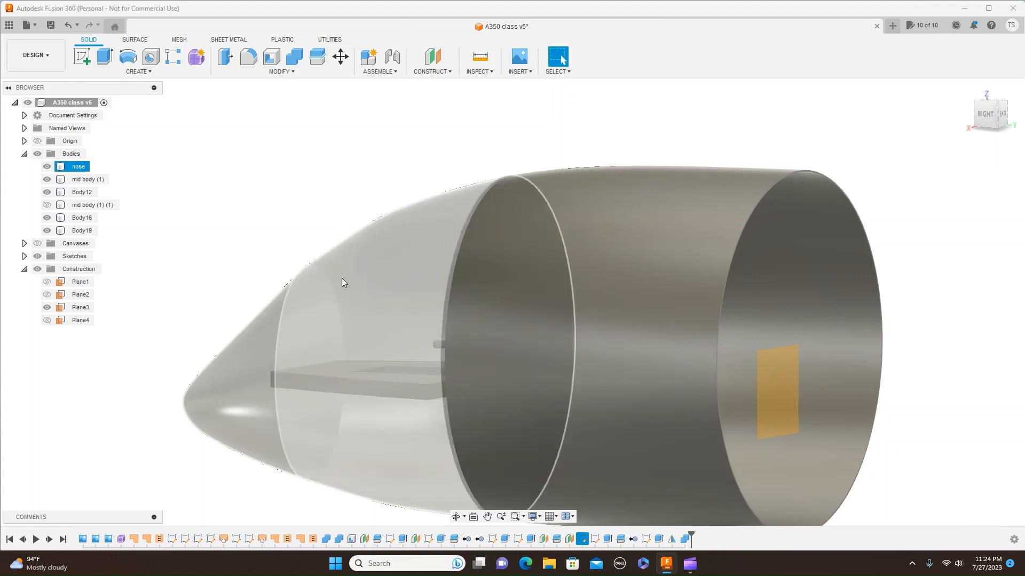
{"action": "left_click", "coordinate": [47, 167]}
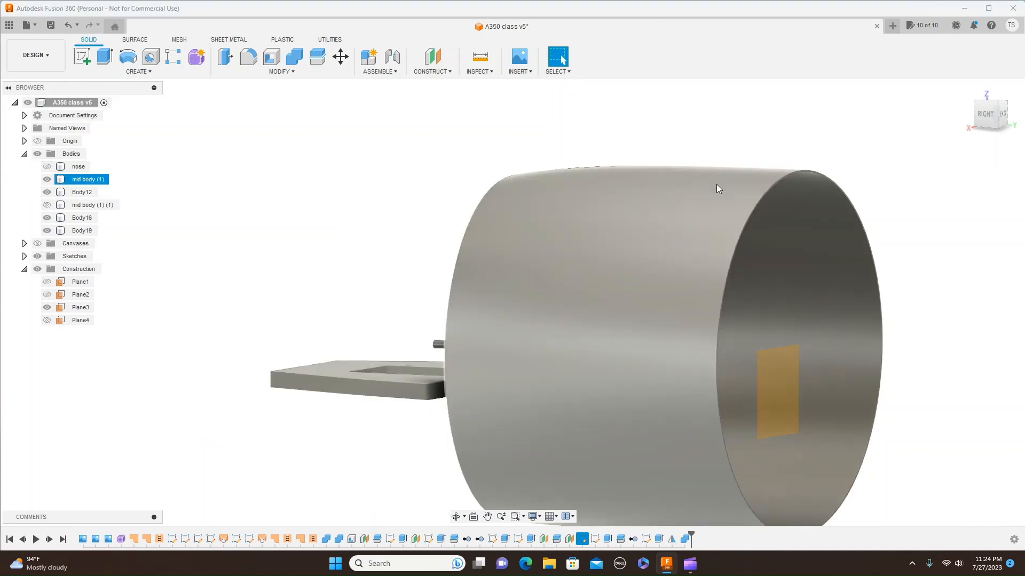
{"action": "left_click", "coordinate": [999, 115]}
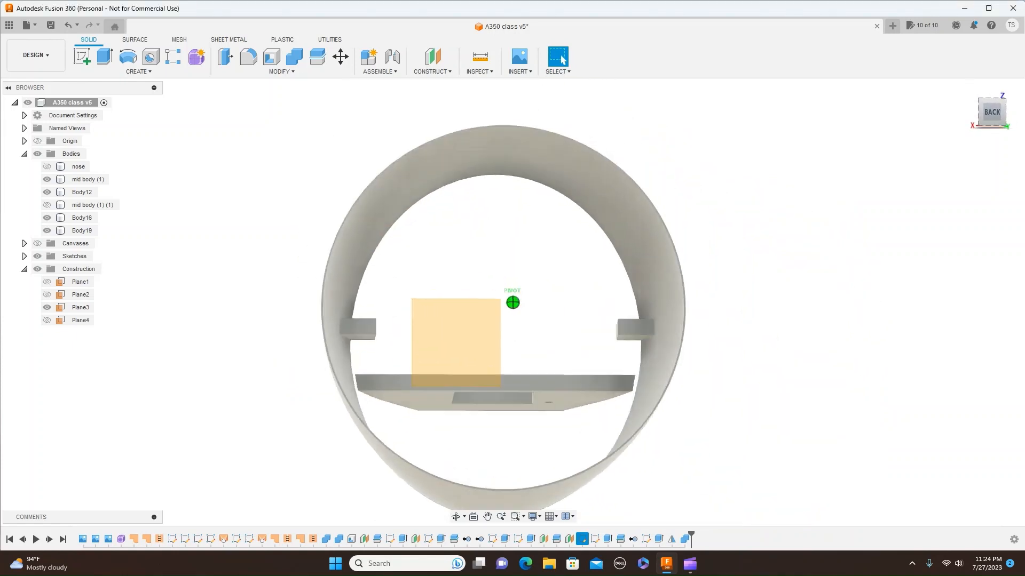
{"action": "middle_click_drag", "start_coordinate": [634, 279], "coordinate": [645, 287], "text": "shift"}
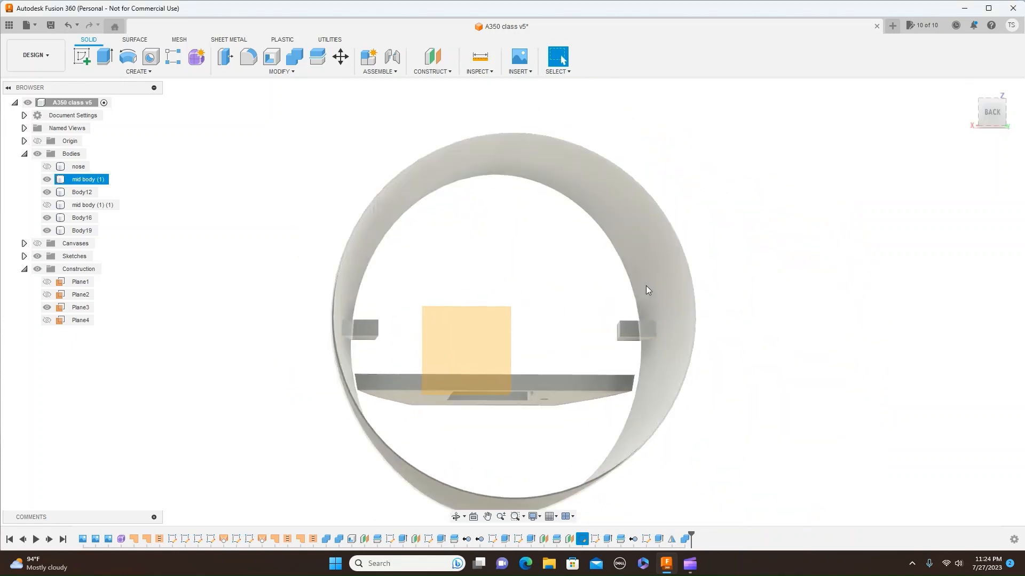
{"action": "left_click", "coordinate": [991, 117]}
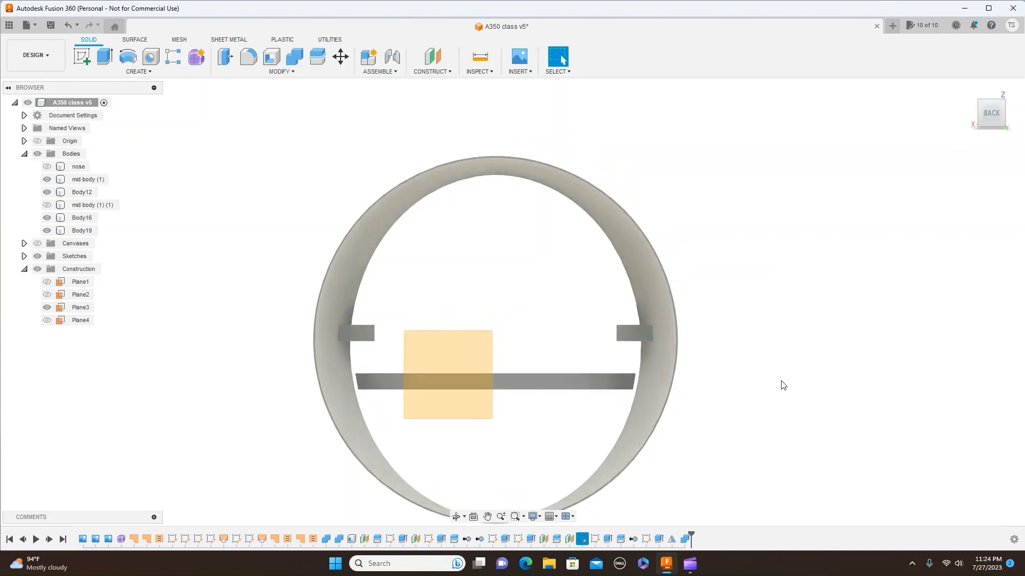
{"action": "scroll", "coordinate": [778, 374], "scroll_direction": "down", "scroll_amount": 2}
{"action": "middle_click_drag", "start_coordinate": [778, 373], "coordinate": [812, 283]}
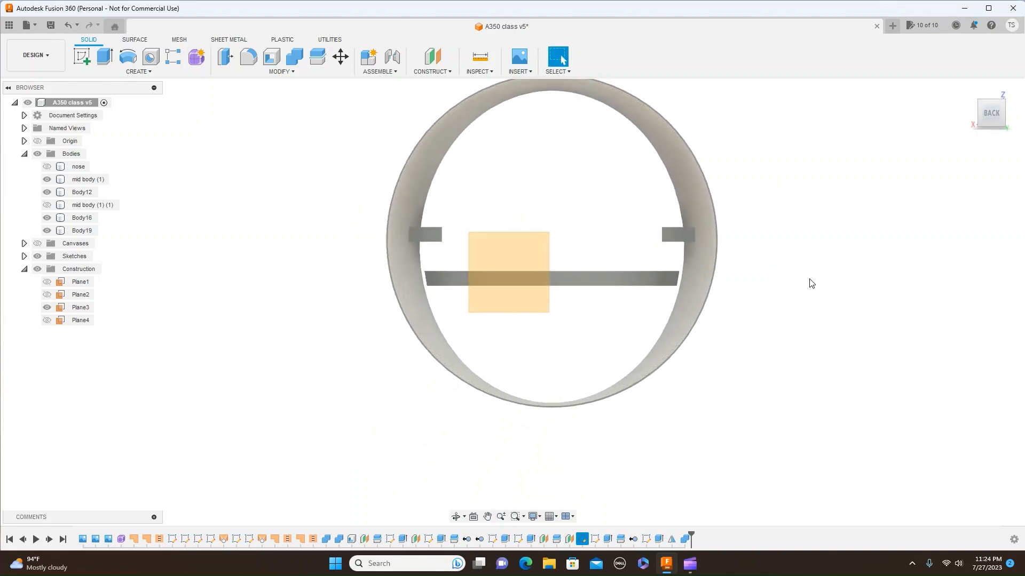
{"action": "scroll", "coordinate": [810, 283], "scroll_direction": "up", "scroll_amount": 1}
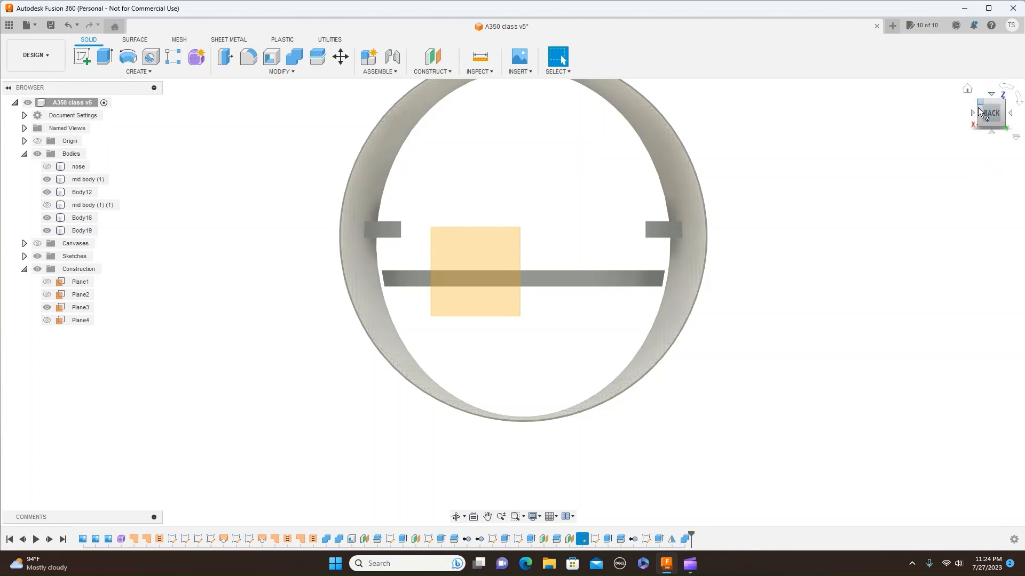
Create a sketch on Plane3 and project the outer rear edge of mid body (1) into it with the projection link on
{"action": "mouse_move", "coordinate": [984, 114]}
{"action": "left_mouse_down"}
{"action": "mouse_move", "coordinate": [1020, 118]}
{"action": "mouse_move", "coordinate": [1009, 122]}
{"action": "left_mouse_up"}
{"action": "left_click", "coordinate": [80, 57]}
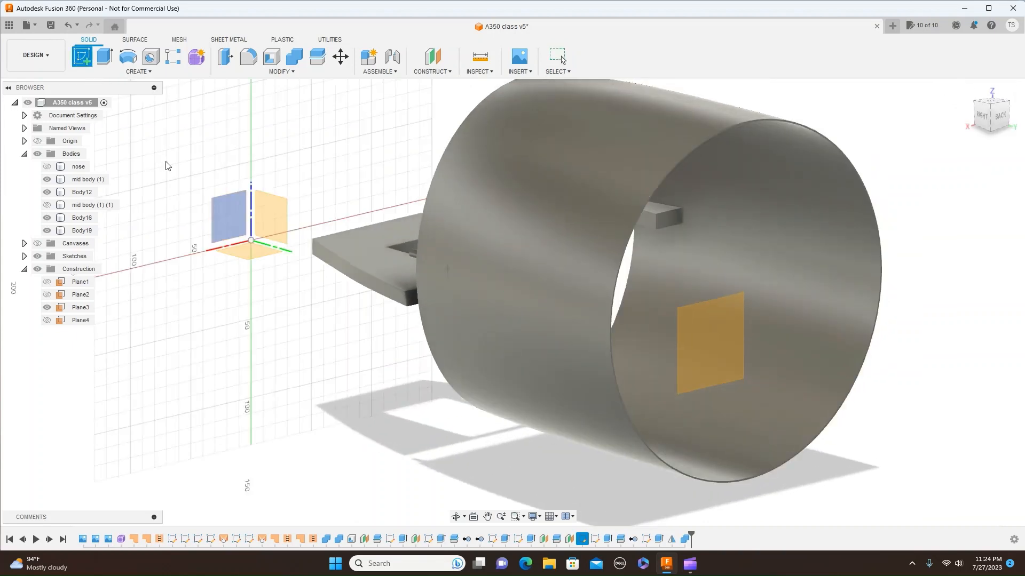
{"action": "left_click", "coordinate": [696, 345]}
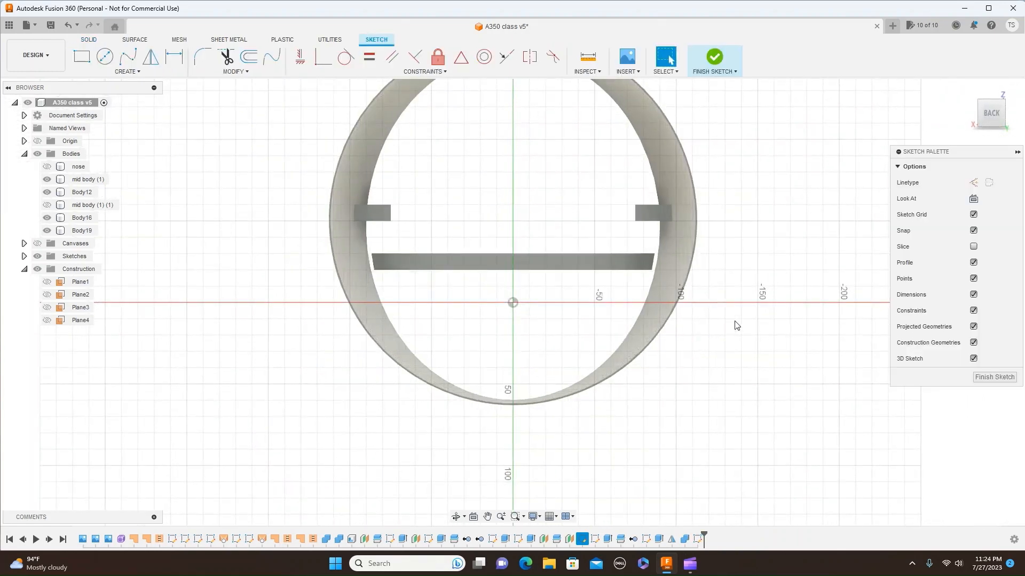
{"action": "key", "text": "p"}
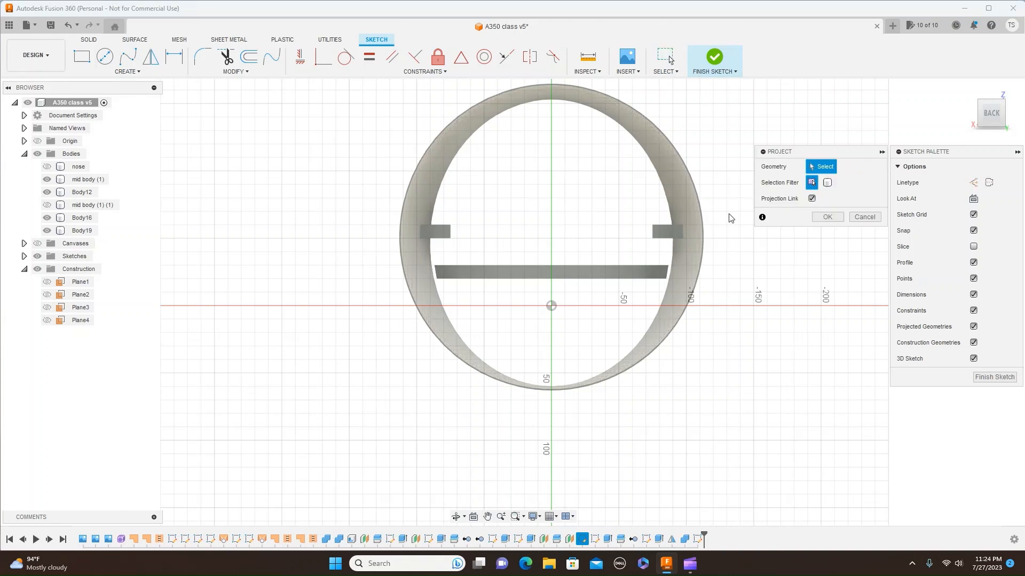
{"action": "left_click", "coordinate": [666, 133]}
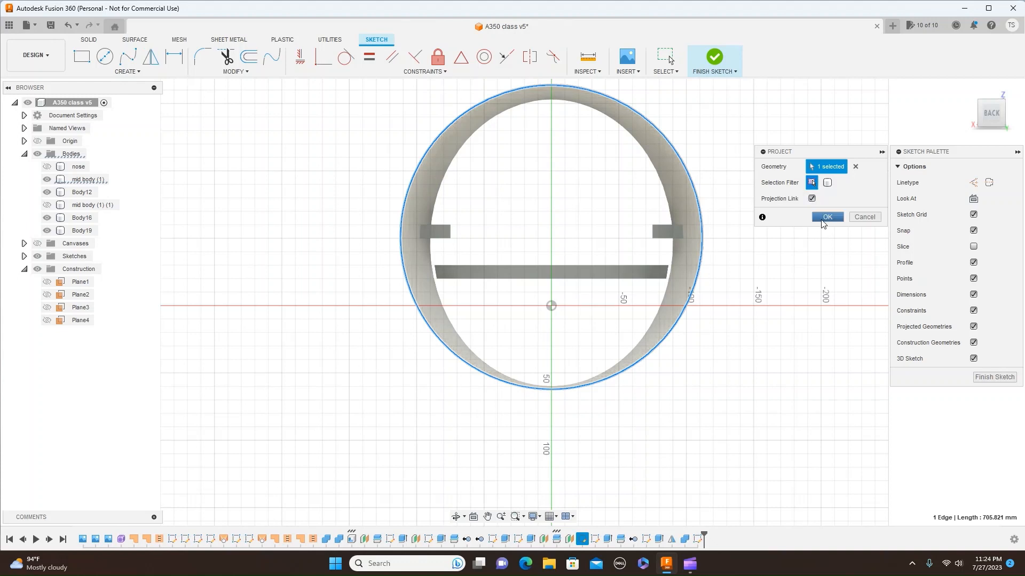
{"action": "left_click", "coordinate": [827, 218]}
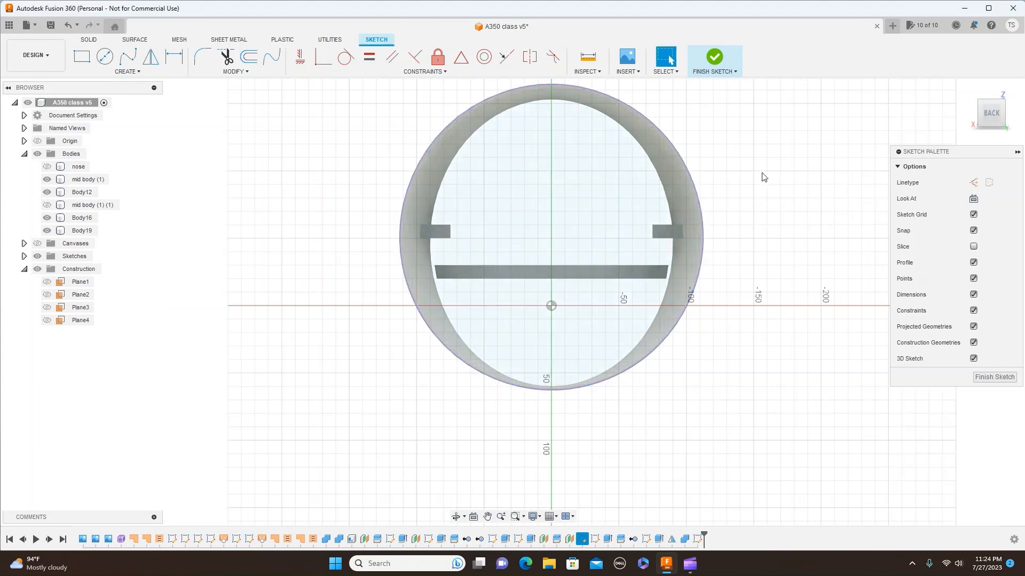
Offset the projected rim curve 10 mm inward and finish the sketch
{"action": "left_click", "coordinate": [457, 118]}
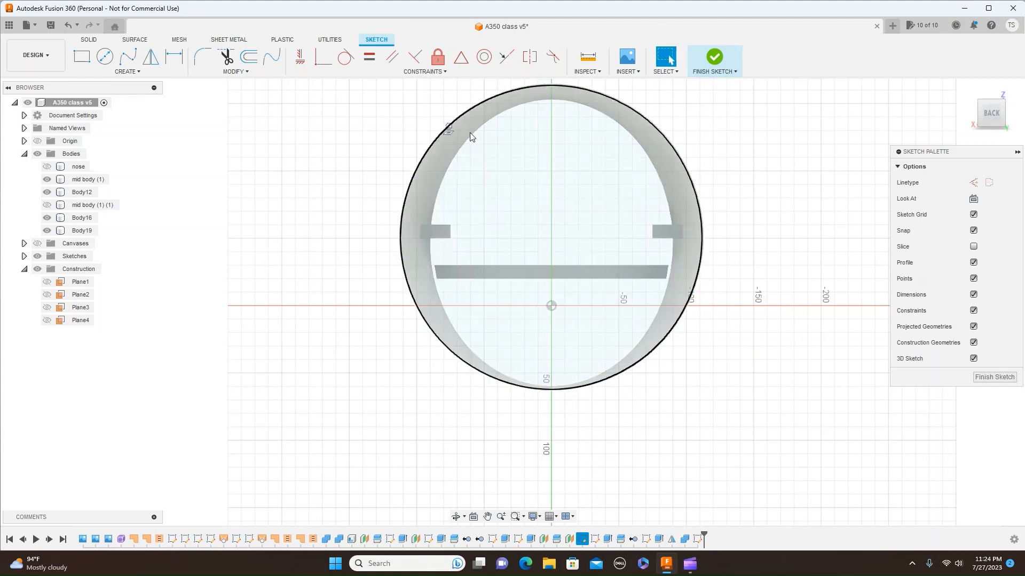
{"action": "left_click", "coordinate": [250, 61]}
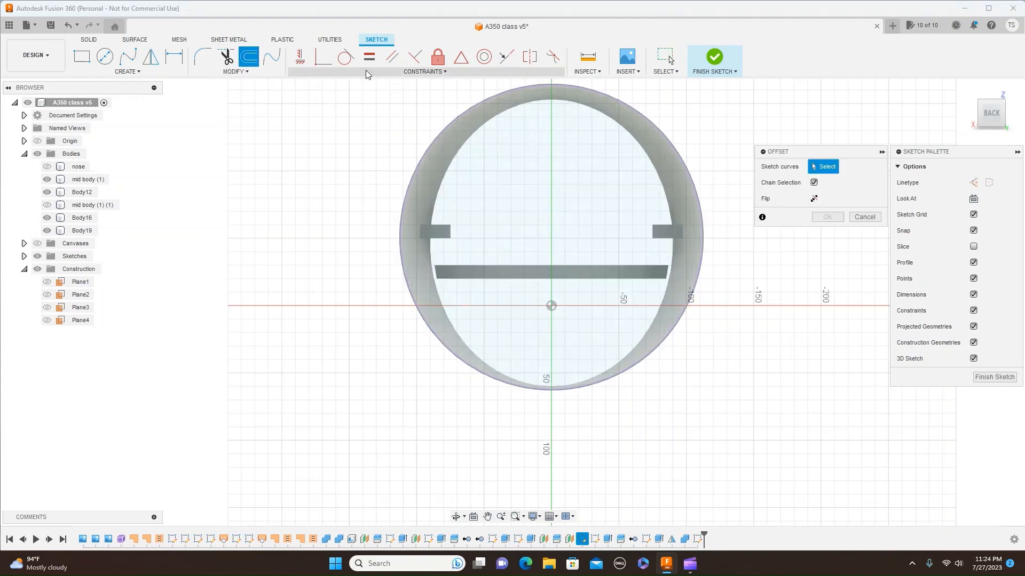
{"action": "left_click", "coordinate": [477, 108]}
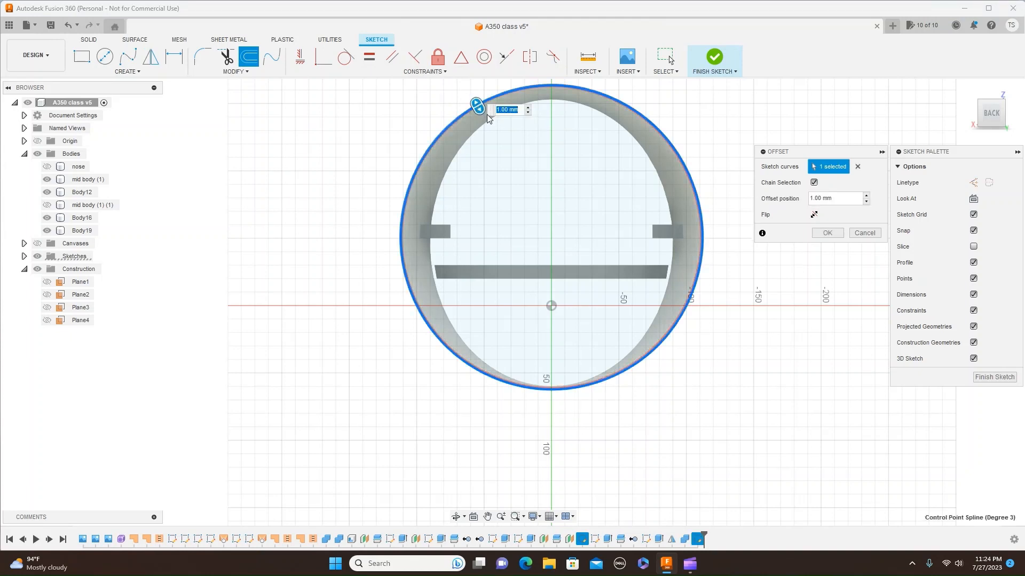
{"action": "left_click_drag", "start_coordinate": [479, 109], "coordinate": [484, 118]}
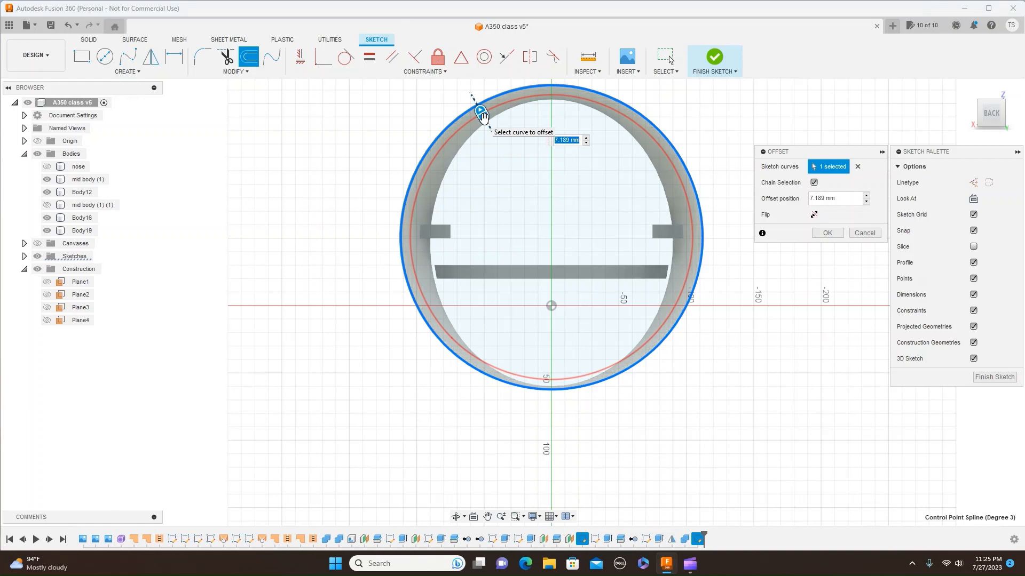
{"action": "key", "text": "BackSpace"}
{"action": "type", "text": "10"}
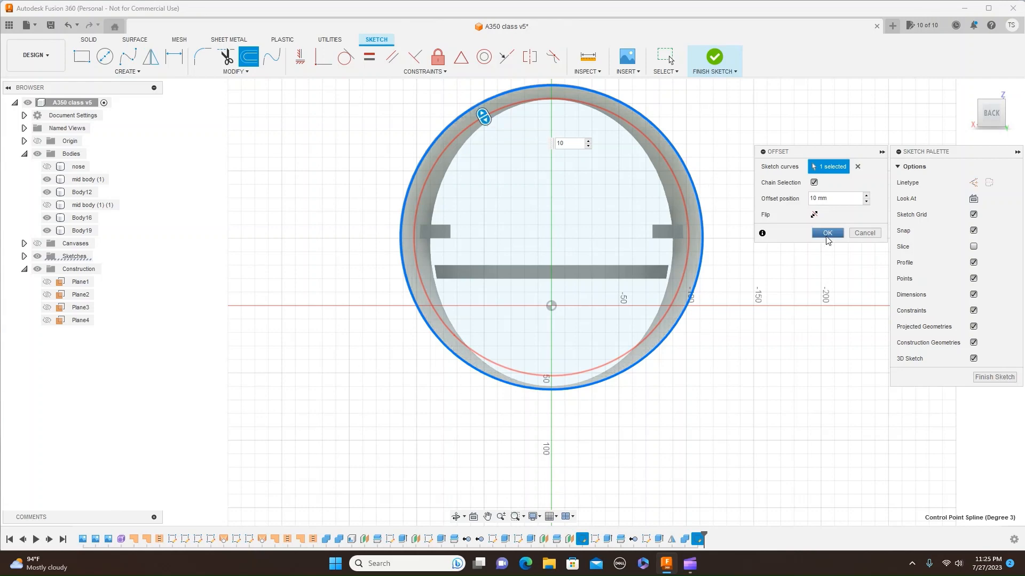
{"action": "left_click", "coordinate": [827, 235]}
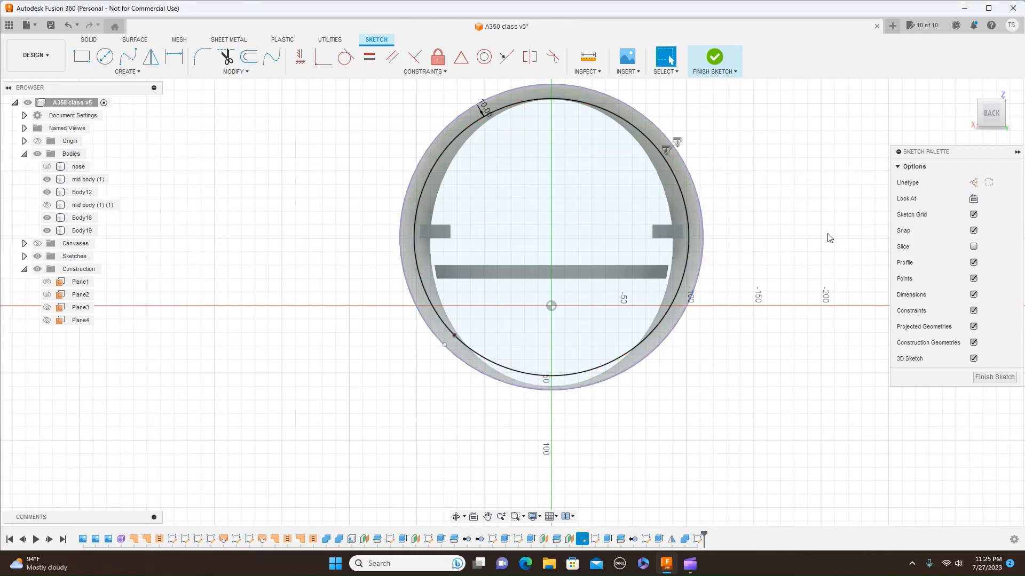
{"action": "left_click", "coordinate": [736, 74]}
{"action": "left_click", "coordinate": [728, 87]}
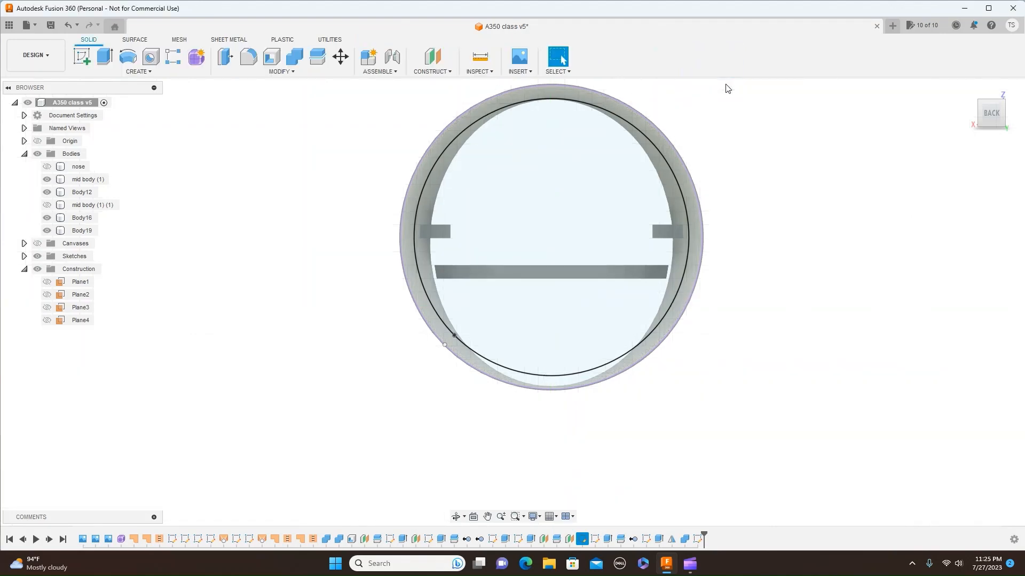
Extrude the ring profile at the rear rim of mid body (1) by -3 mm with the Join operation
{"action": "left_click", "coordinate": [673, 161]}
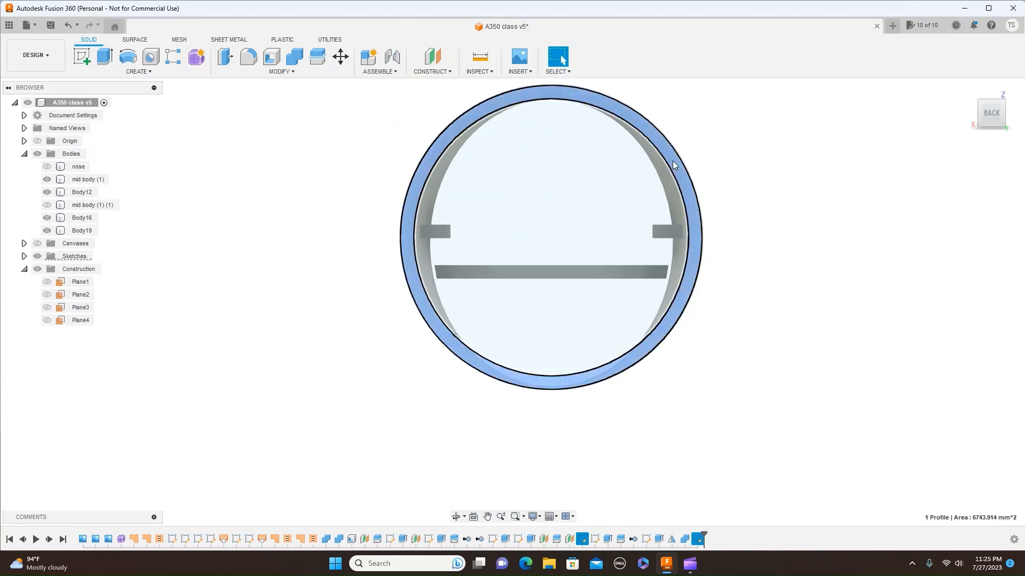
{"action": "key", "text": "e"}
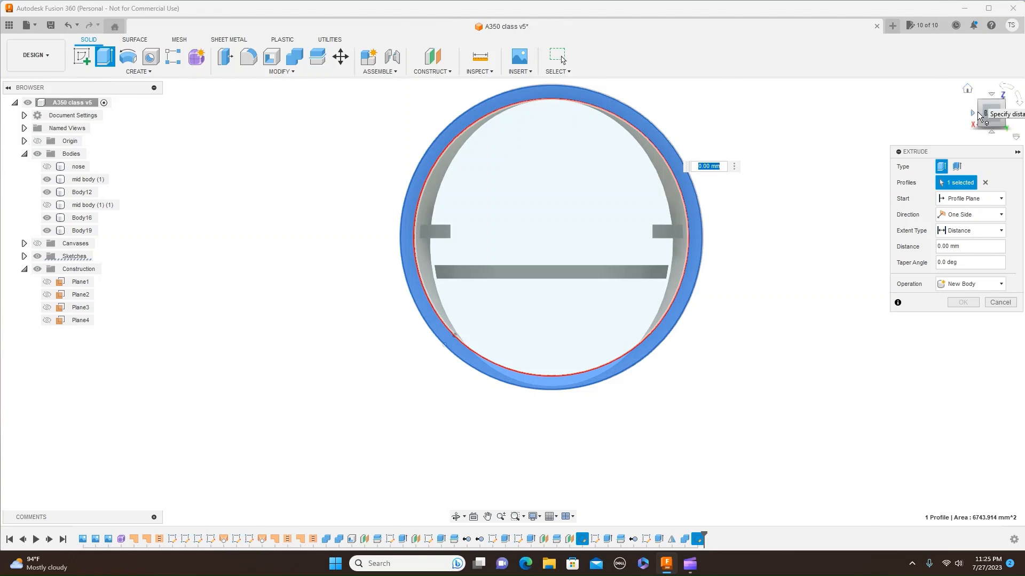
{"action": "left_click_drag", "start_coordinate": [978, 113], "coordinate": [1000, 123]}
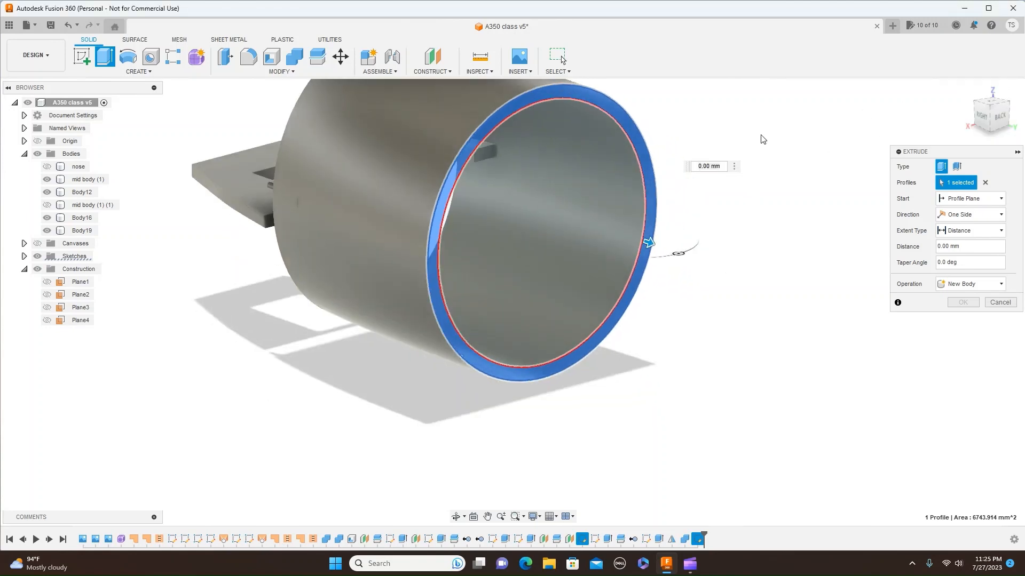
{"action": "left_click_drag", "start_coordinate": [650, 240], "coordinate": [644, 237]}
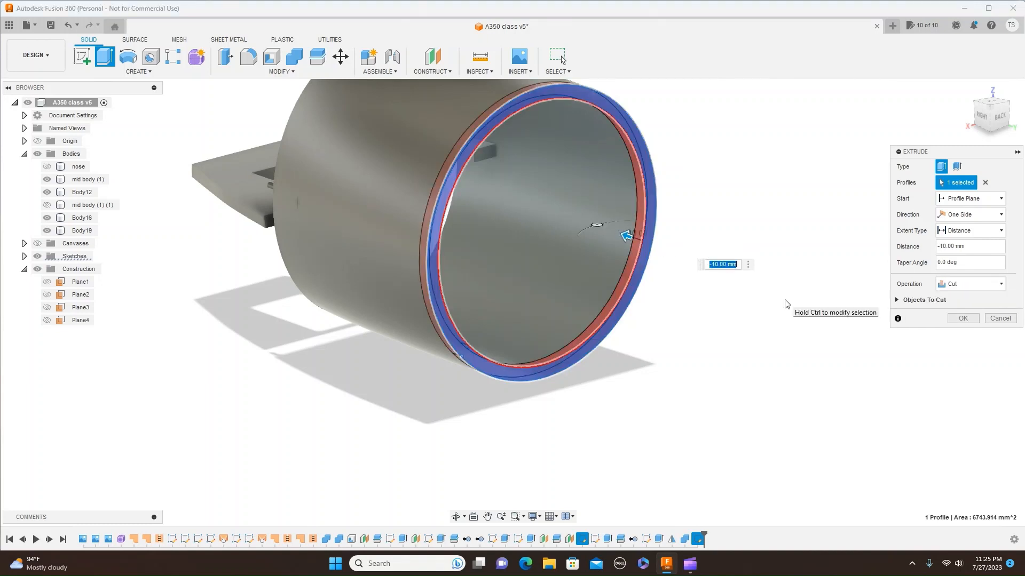
{"action": "key", "text": "BackSpace"}
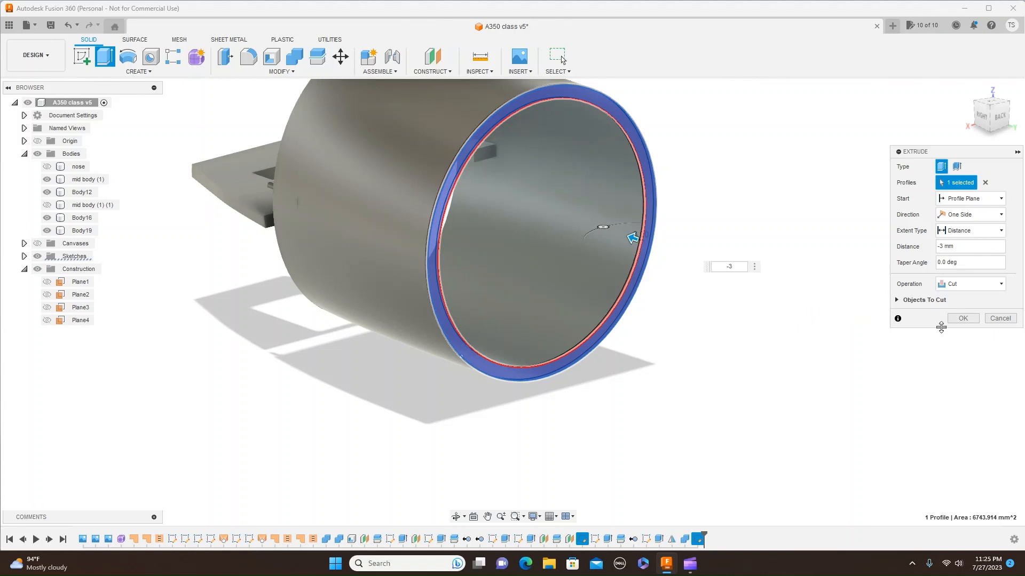
{"action": "left_click", "coordinate": [1002, 286]}
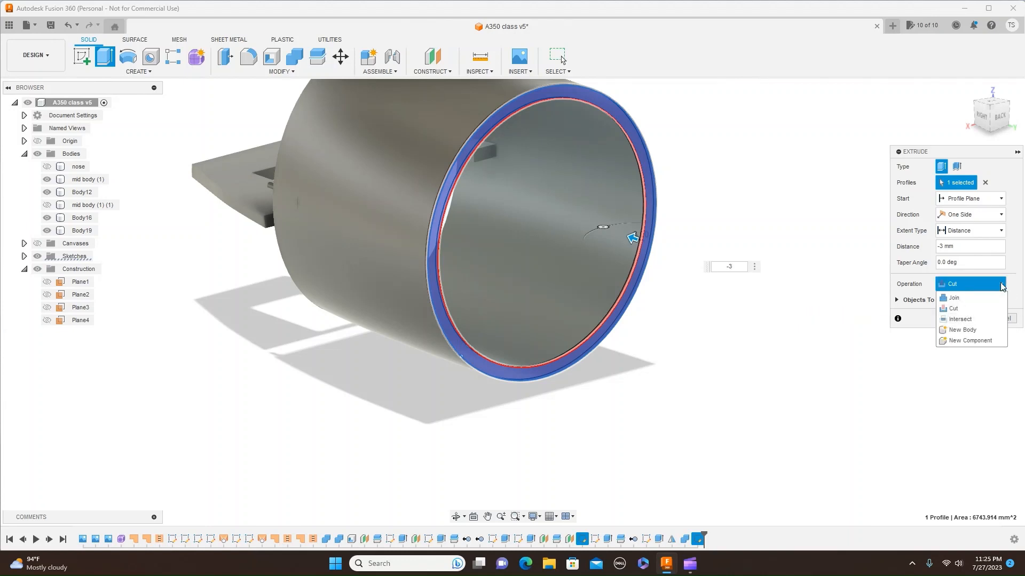
{"action": "left_click", "coordinate": [978, 298]}
{"action": "left_click", "coordinate": [972, 303]}
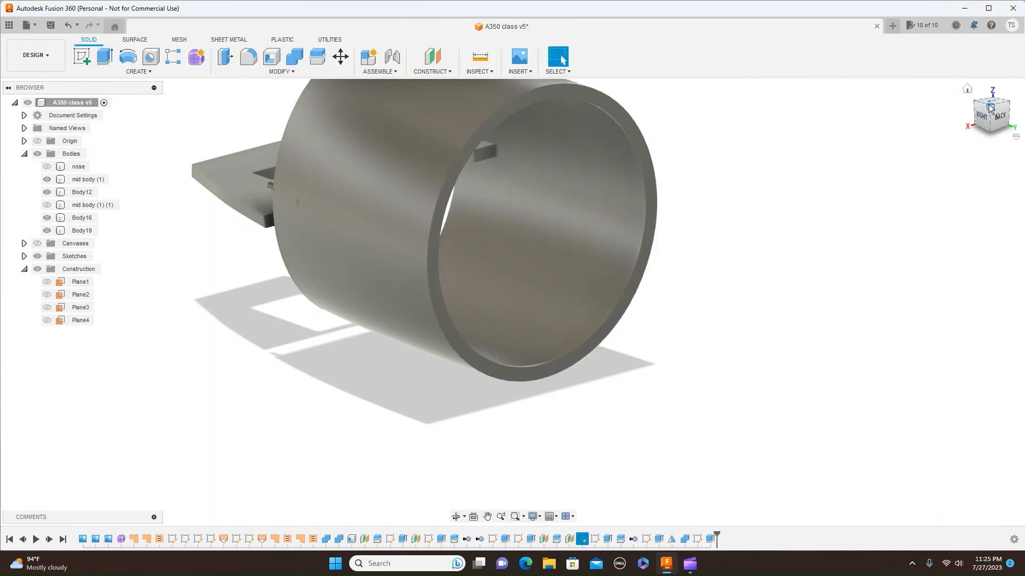
Check the rear ring and front pegs, and show the nose and mid body (1) (1) again in the right side view
{"action": "left_click_drag", "start_coordinate": [989, 104], "coordinate": [1022, 102]}
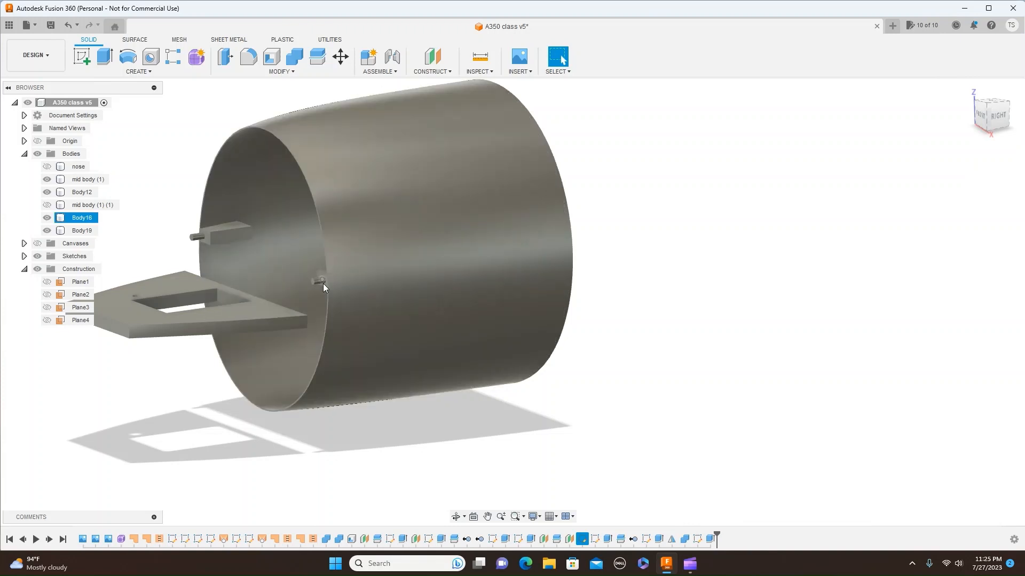
{"action": "left_click", "coordinate": [1002, 114]}
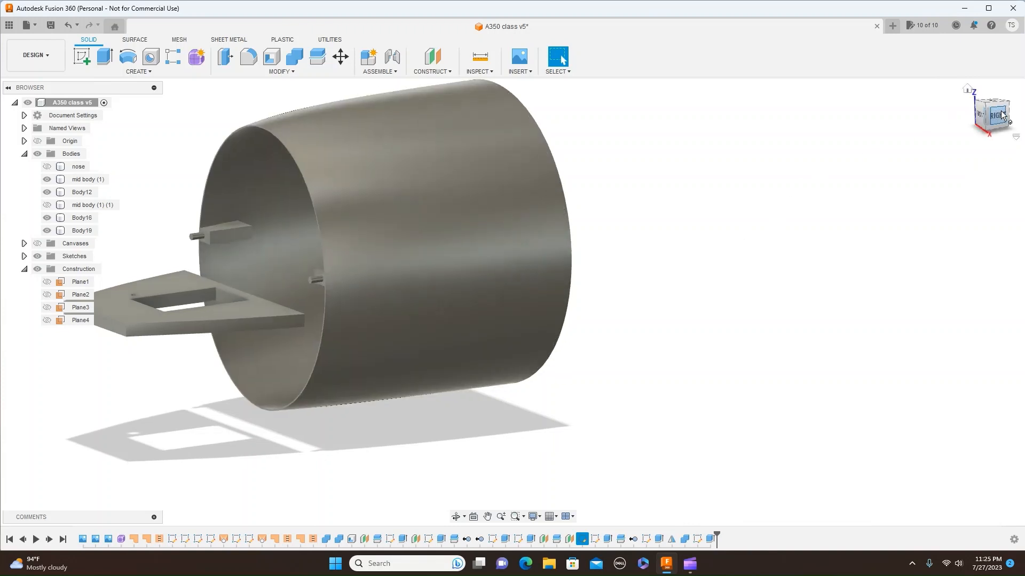
{"action": "middle_click_drag", "start_coordinate": [513, 302], "coordinate": [672, 129], "text": "shift"}
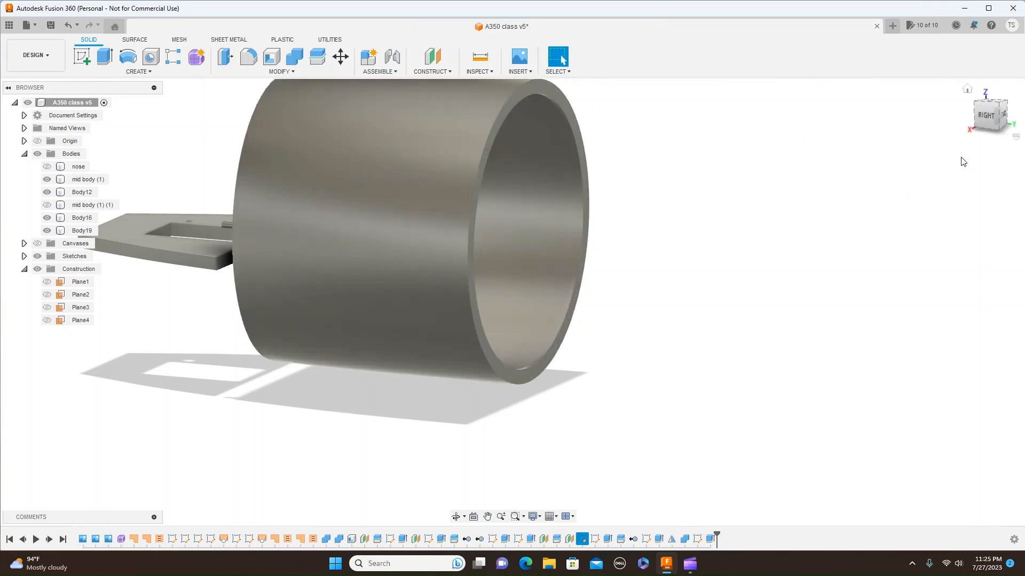
{"action": "left_click", "coordinate": [981, 116]}
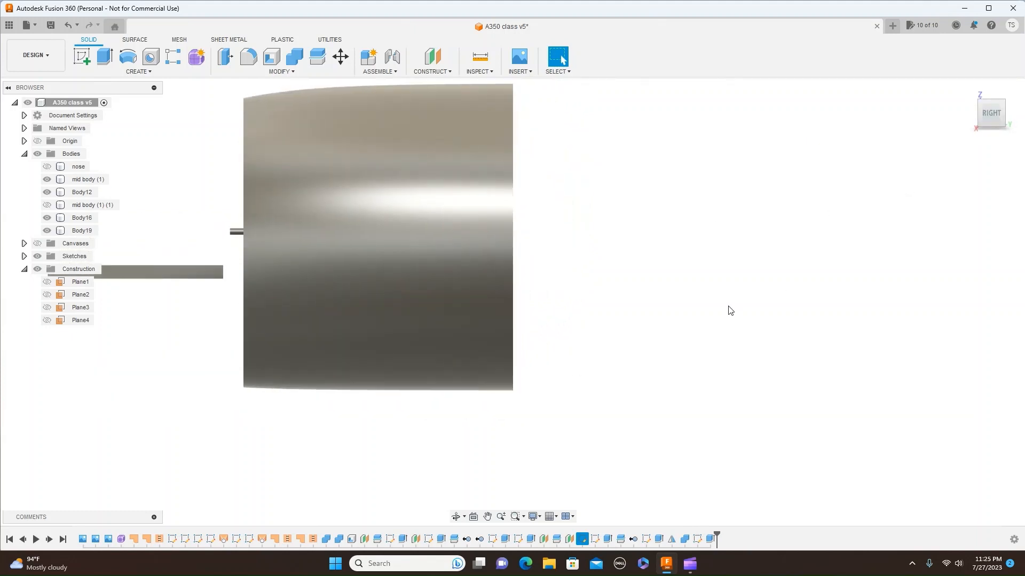
{"action": "left_click", "coordinate": [53, 169]}
{"action": "left_click", "coordinate": [50, 167]}
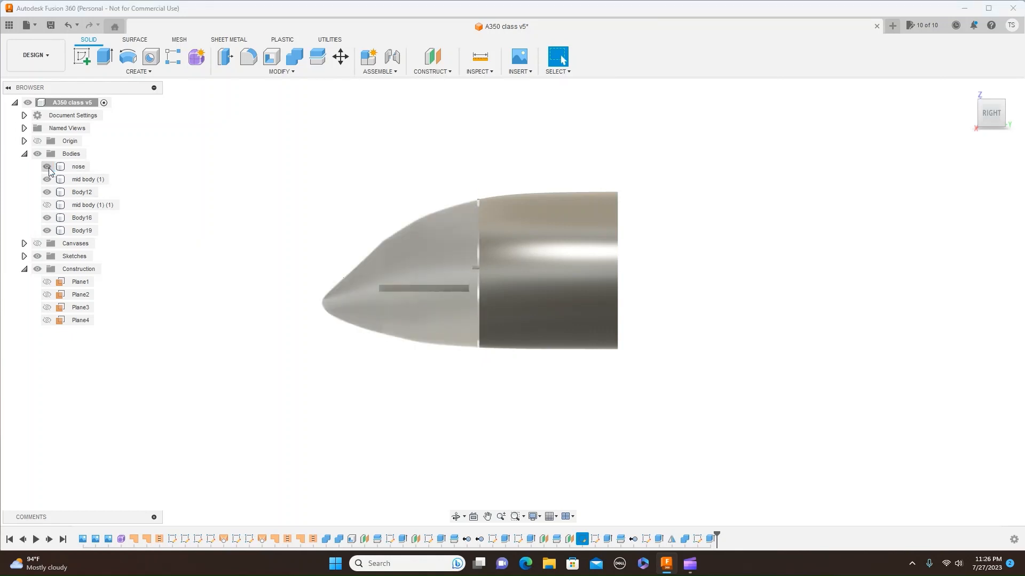
{"action": "left_click", "coordinate": [48, 206]}
{"action": "scroll", "coordinate": [552, 313], "scroll_direction": "down", "scroll_amount": 1}
{"action": "scroll", "coordinate": [552, 312], "scroll_direction": "down", "scroll_amount": 1}
{"action": "left_click", "coordinate": [820, 162]}
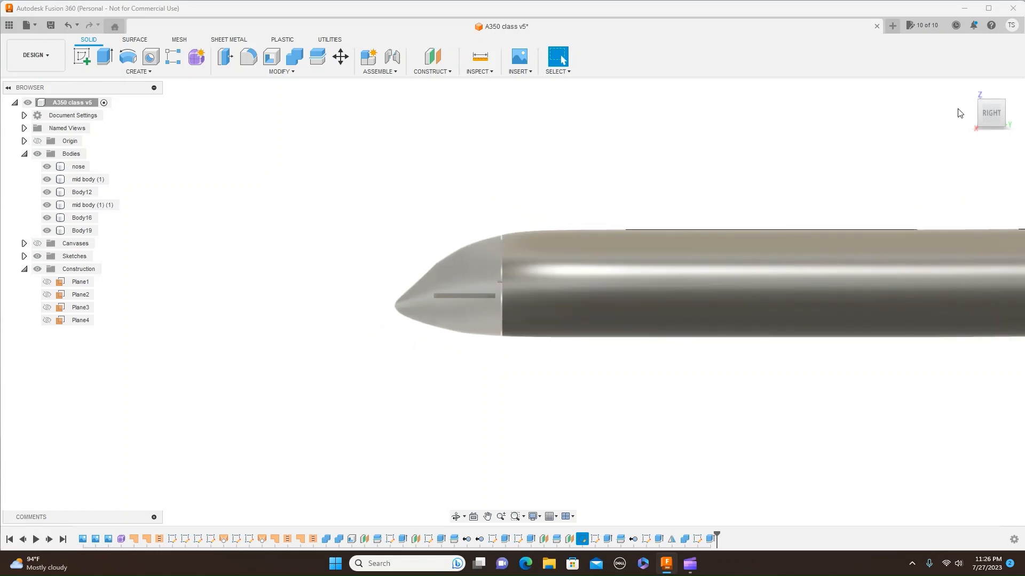
Set the opacity of the nose body to 100%
{"action": "left_click_drag", "start_coordinate": [981, 105], "coordinate": [922, 93]}
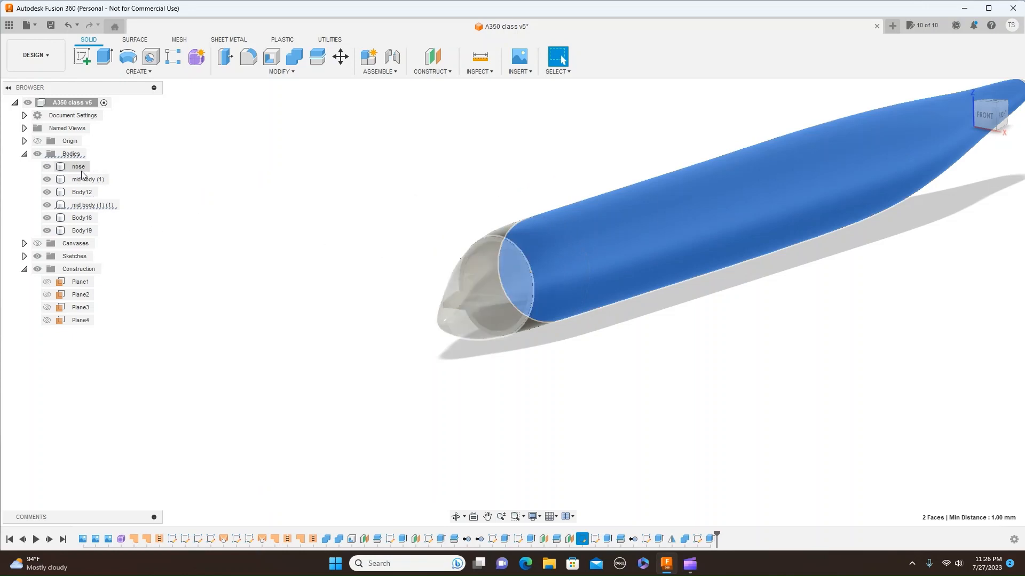
{"action": "left_click", "coordinate": [80, 167]}
{"action": "right_click", "coordinate": [81, 169]}
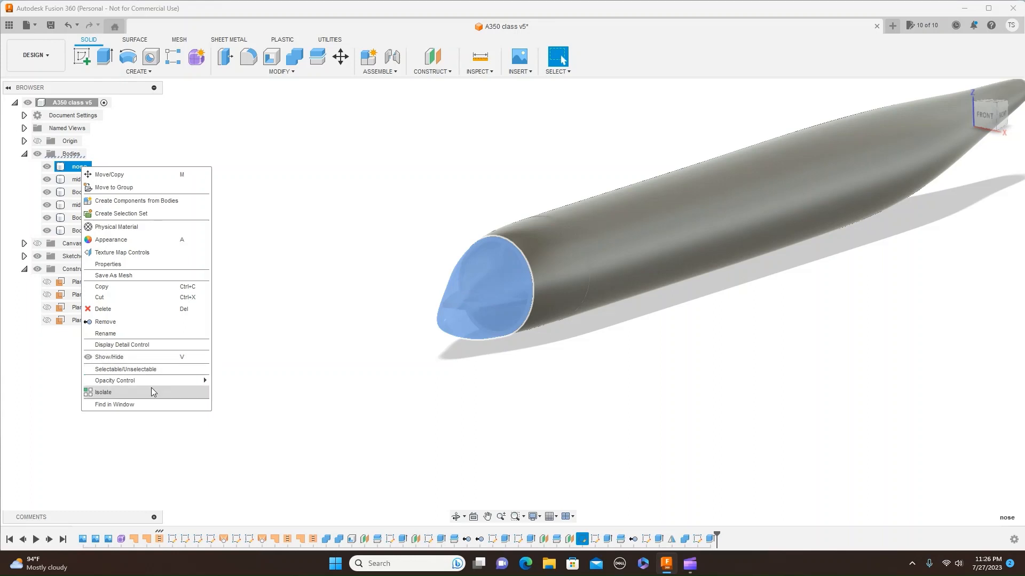
{"action": "mouse_move", "coordinate": [158, 382]}
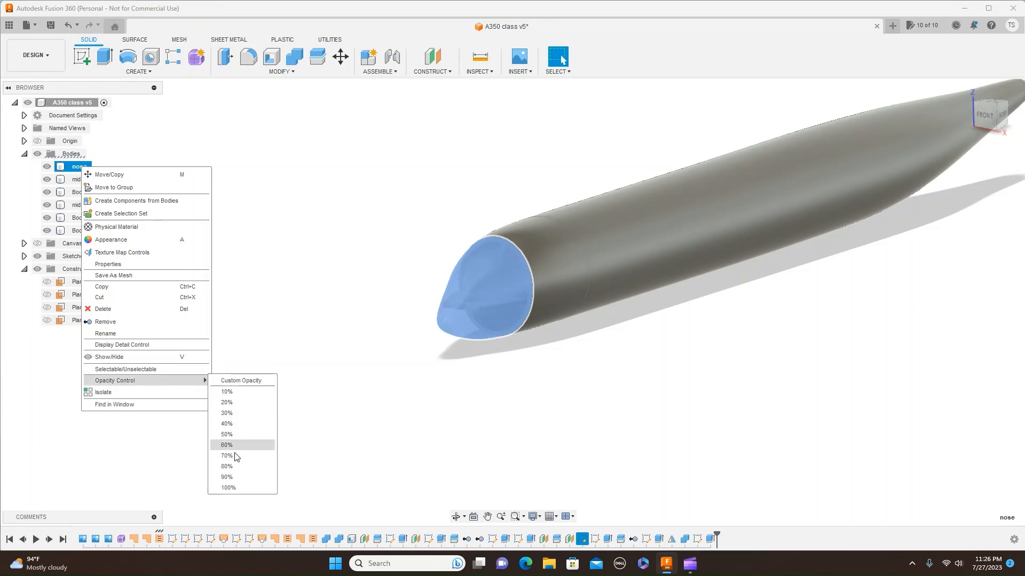
{"action": "left_click", "coordinate": [239, 488]}
{"action": "left_click", "coordinate": [642, 418]}
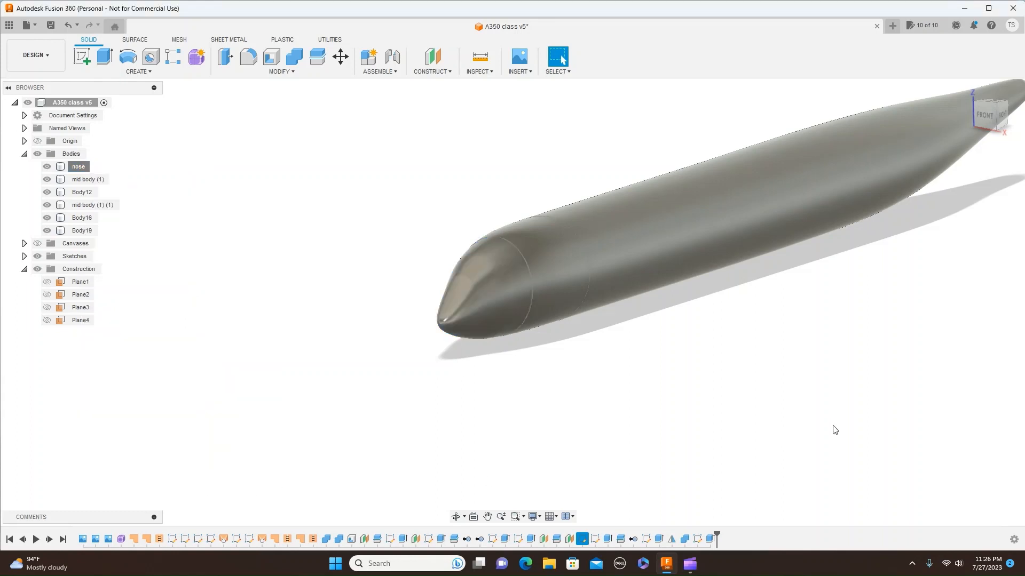
Examine the complete fuselage from the right side and at an angle, including the extent of mid body (1) (1)
{"action": "left_click", "coordinate": [1003, 116]}
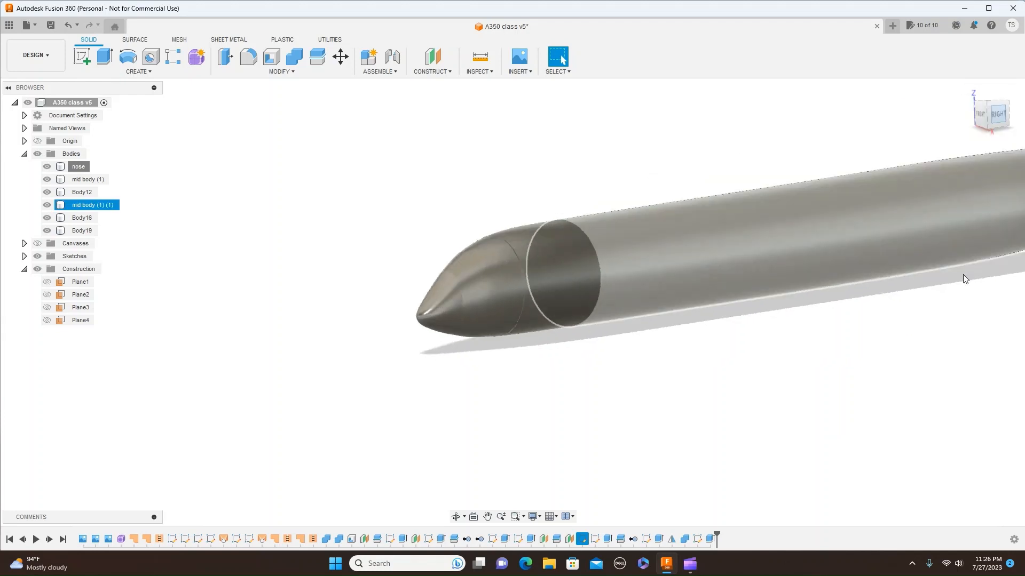
{"action": "middle_click_drag", "start_coordinate": [865, 437], "coordinate": [542, 428]}
{"action": "scroll", "coordinate": [604, 426], "scroll_direction": "down", "scroll_amount": 3}
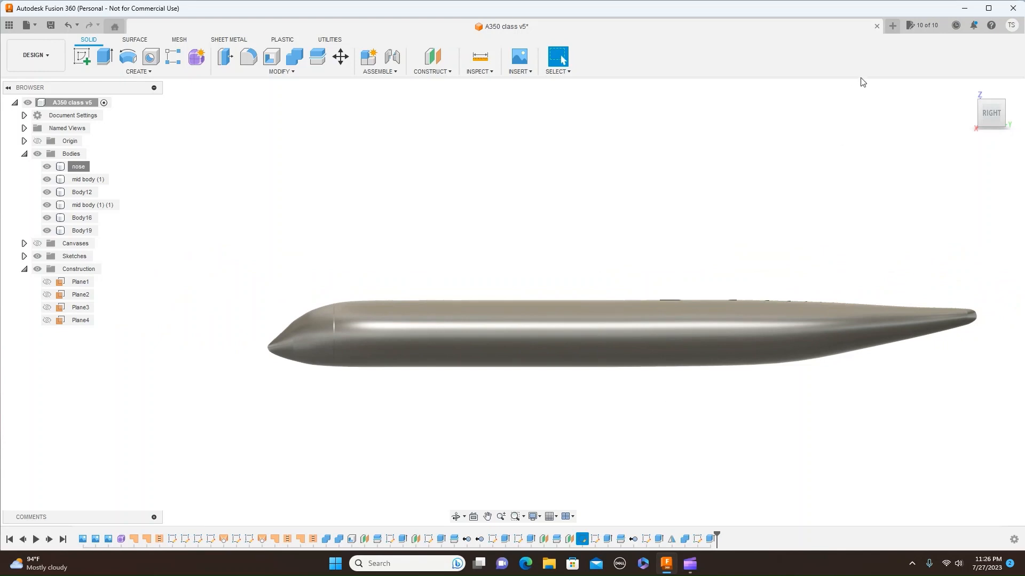
{"action": "left_click_drag", "start_coordinate": [981, 117], "coordinate": [1005, 128]}
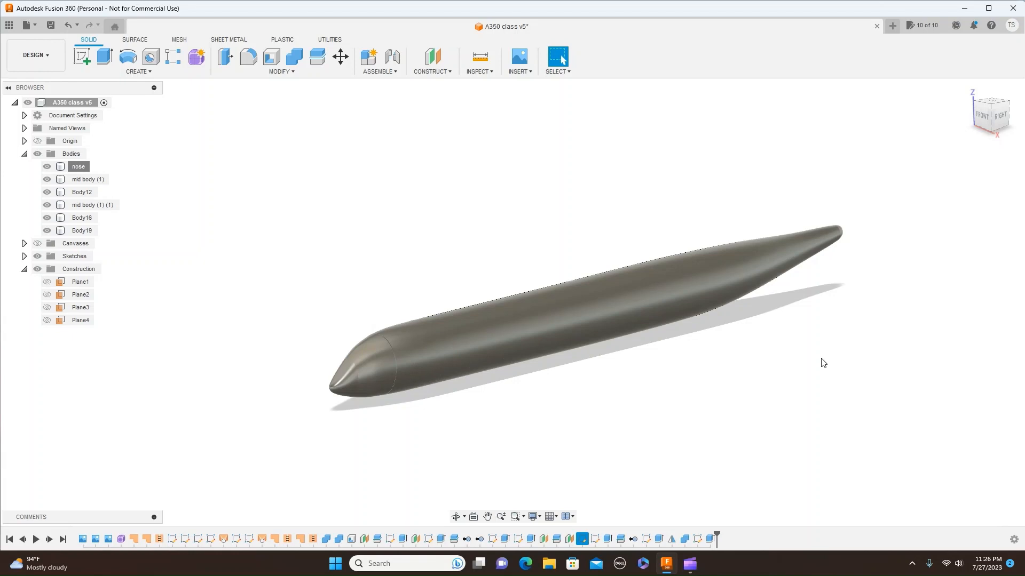
{"action": "left_click", "coordinate": [512, 348]}
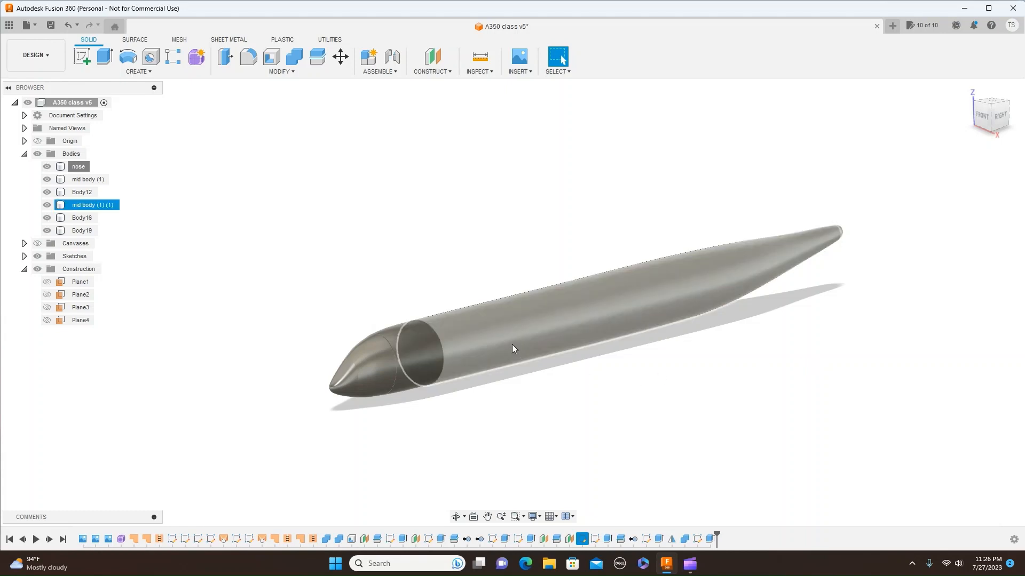
{"action": "left_click", "coordinate": [773, 416]}
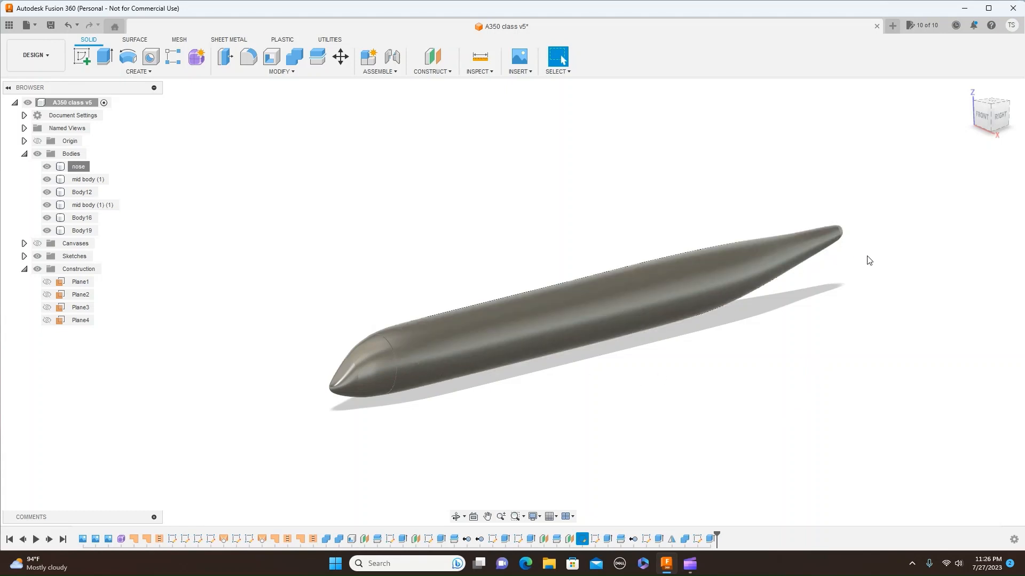
{"action": "left_click", "coordinate": [672, 312]}
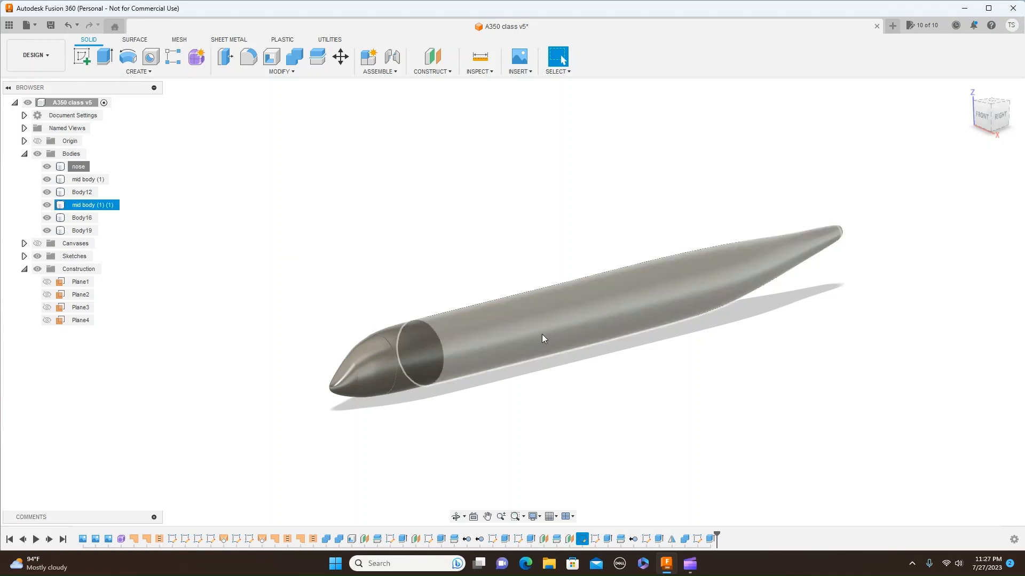
{"action": "left_click", "coordinate": [728, 307]}
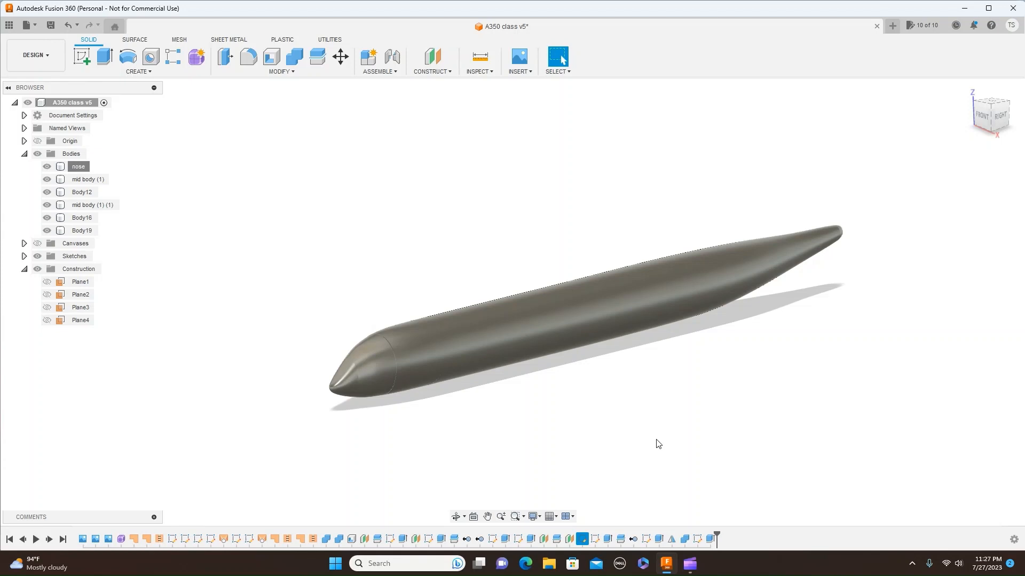
{"action": "mouse_move", "coordinate": [692, 570]}
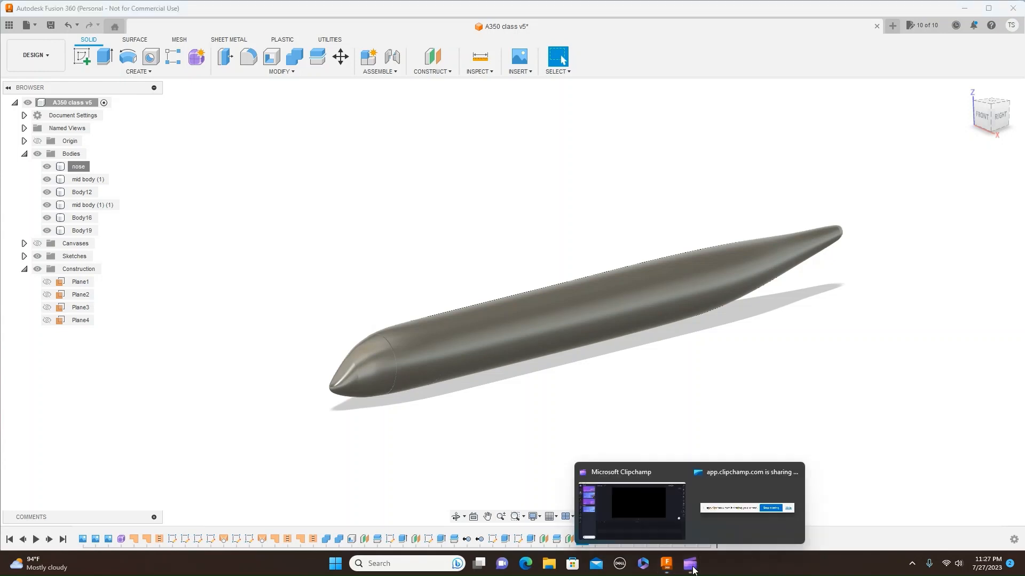
{"action": "left_click", "coordinate": [655, 526]}
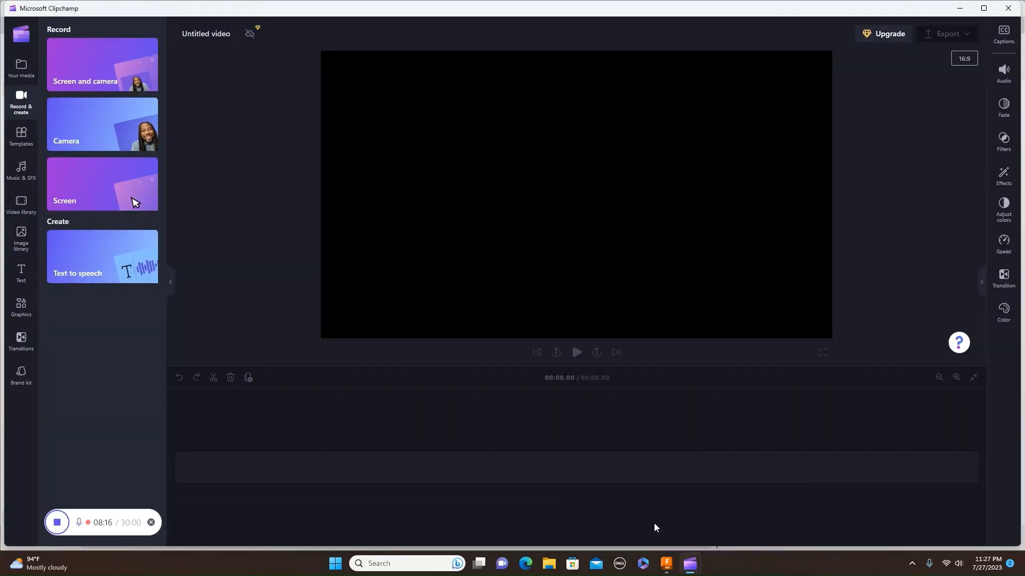